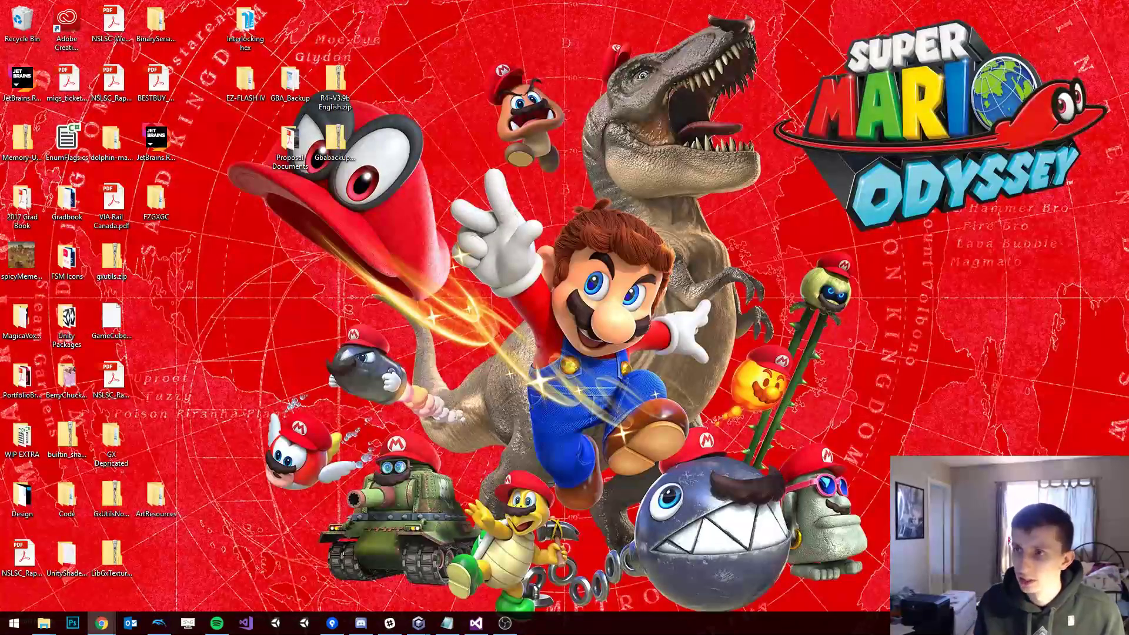
# Step: Bring the browser with the search results into view and open the starknebula/F-Zero_GX_Stage_Editor GitHub result in a new tab
pyautogui.moveTo(1128, 258); pyautogui.dragTo(847, 73)
pyautogui.moveTo(859, 13); pyautogui.dragTo(750, 22)
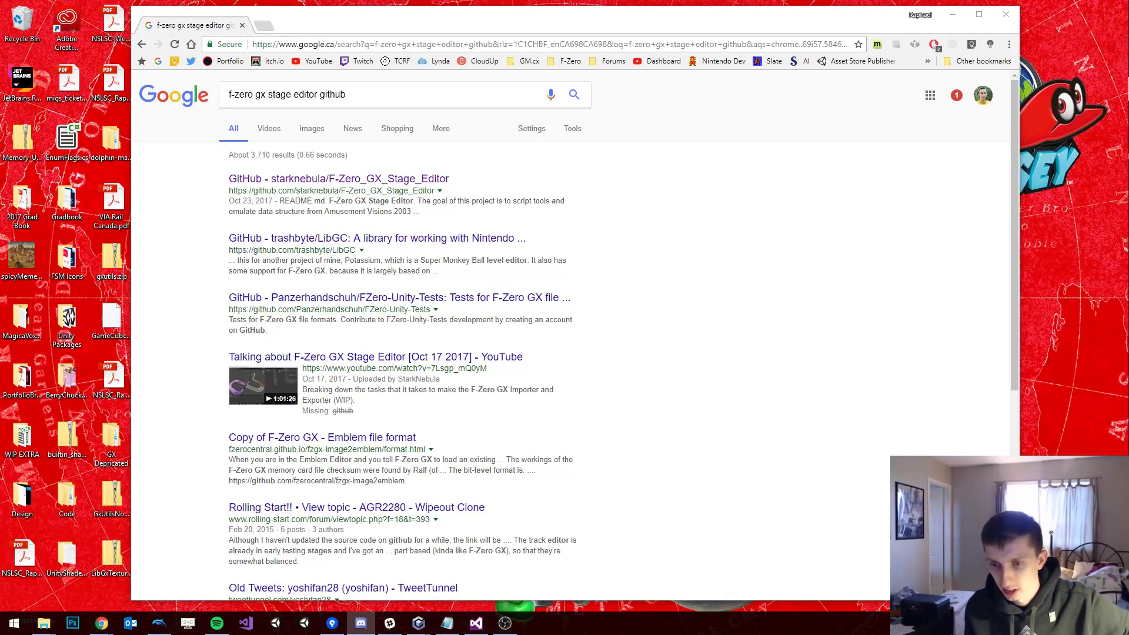
pyautogui.hotkey('alt', 'Tab')
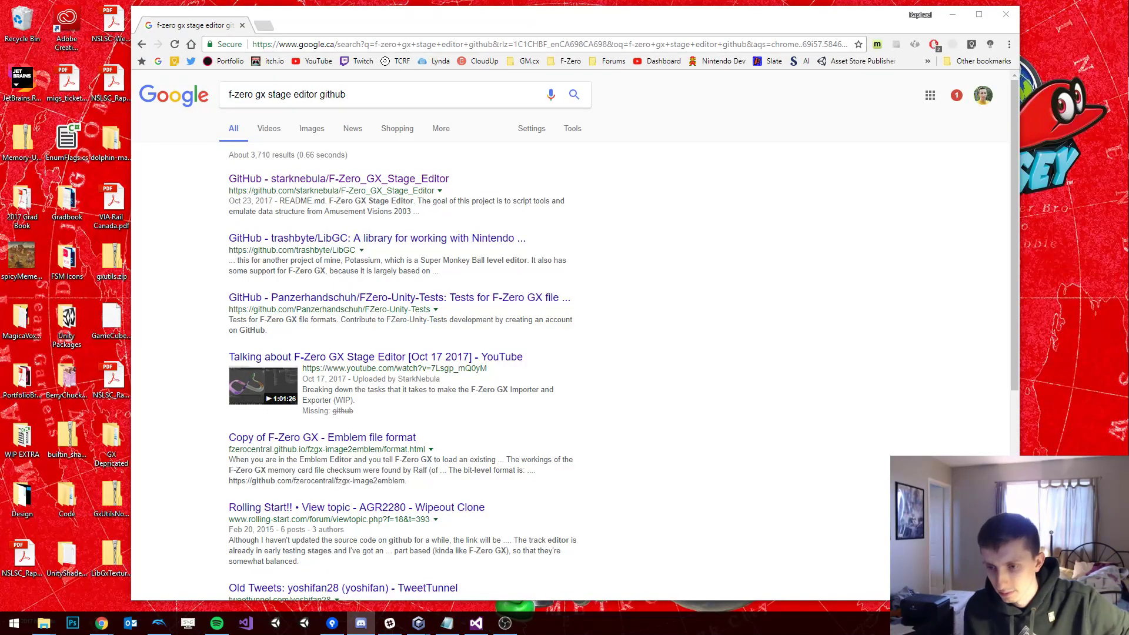
pyautogui.hotkey('alt', 'Tab')
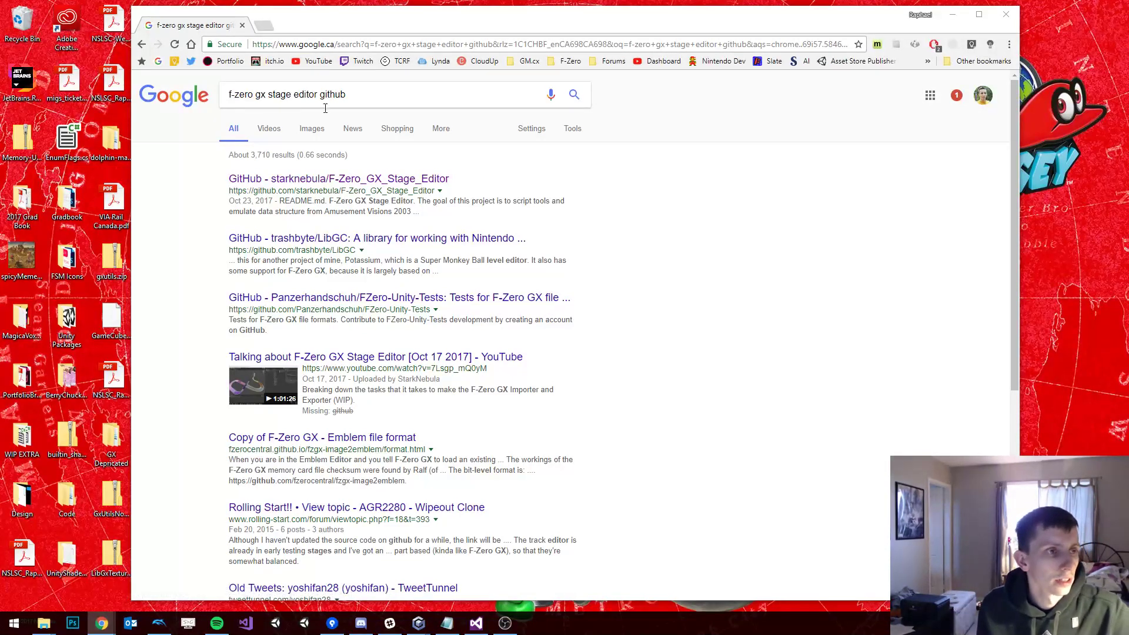
pyautogui.middleClick(313, 180)
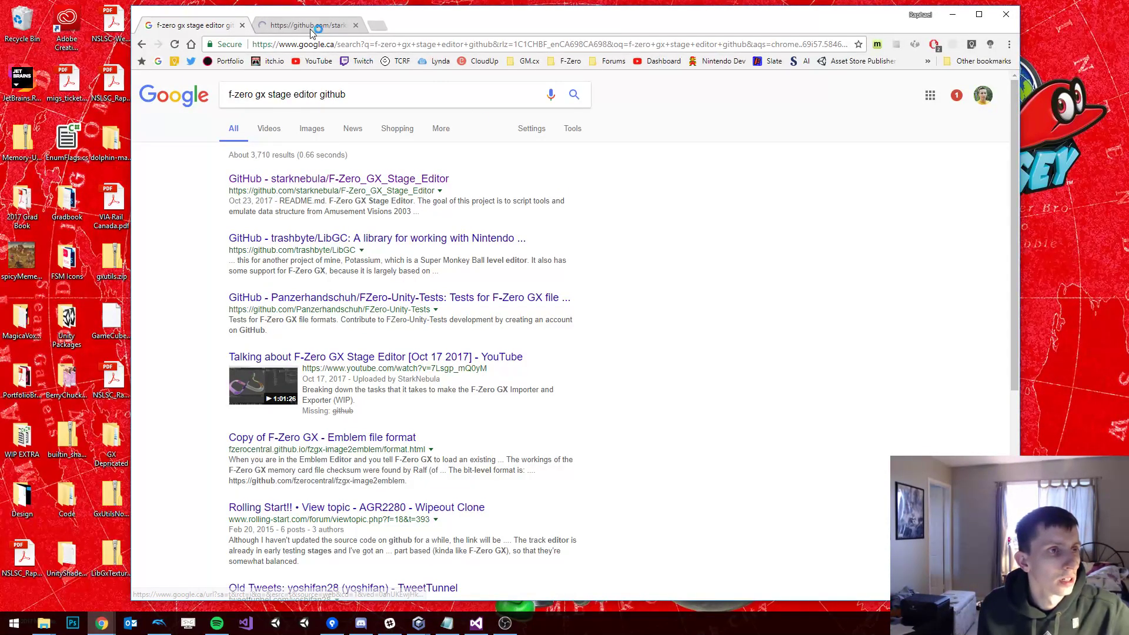
pyautogui.click(311, 26)
# Step: Download the repository as a ZIP, saving F-Zero_GX_Stage_Editor-master.zip in the FZGXGC folder on the Desktop
pyautogui.click(845, 260)
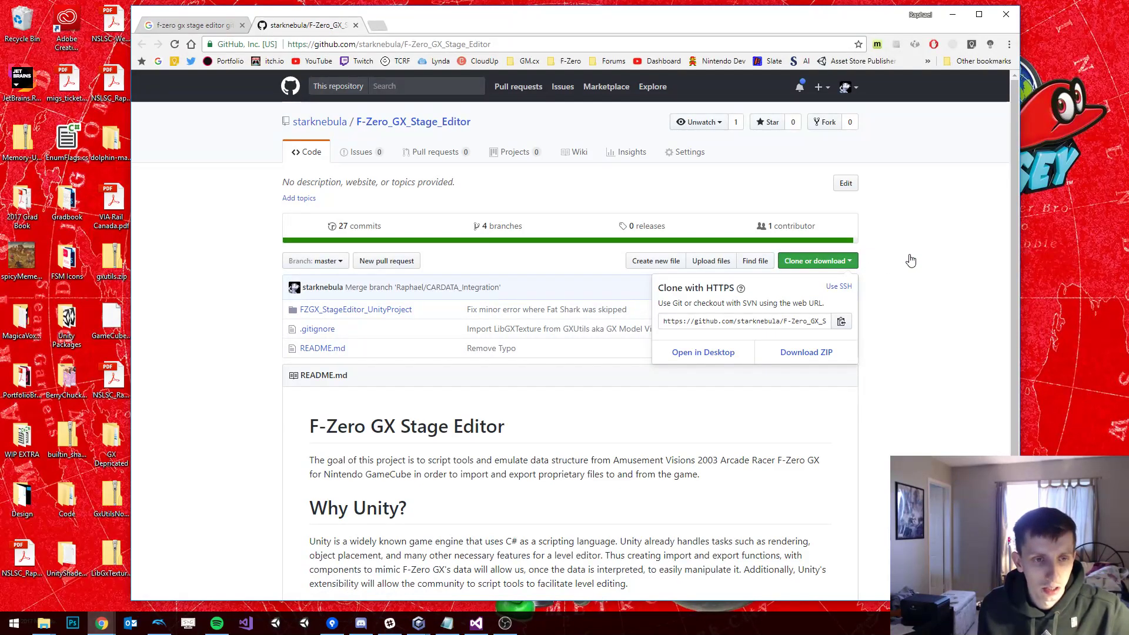
pyautogui.click(800, 358)
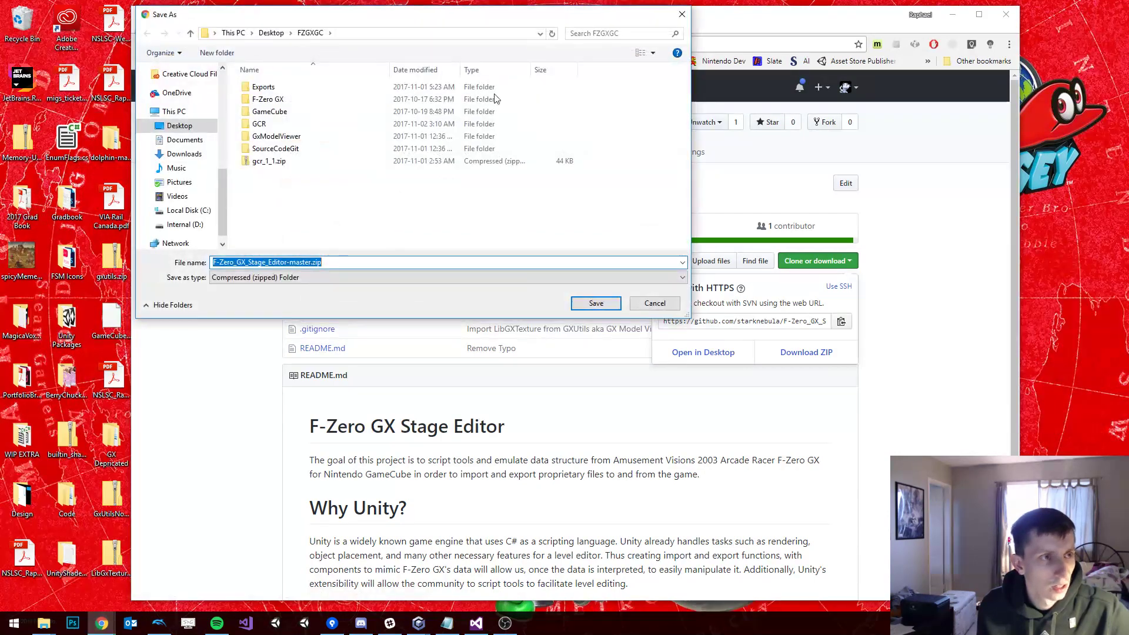
pyautogui.moveTo(371, 24); pyautogui.dragTo(534, 78)
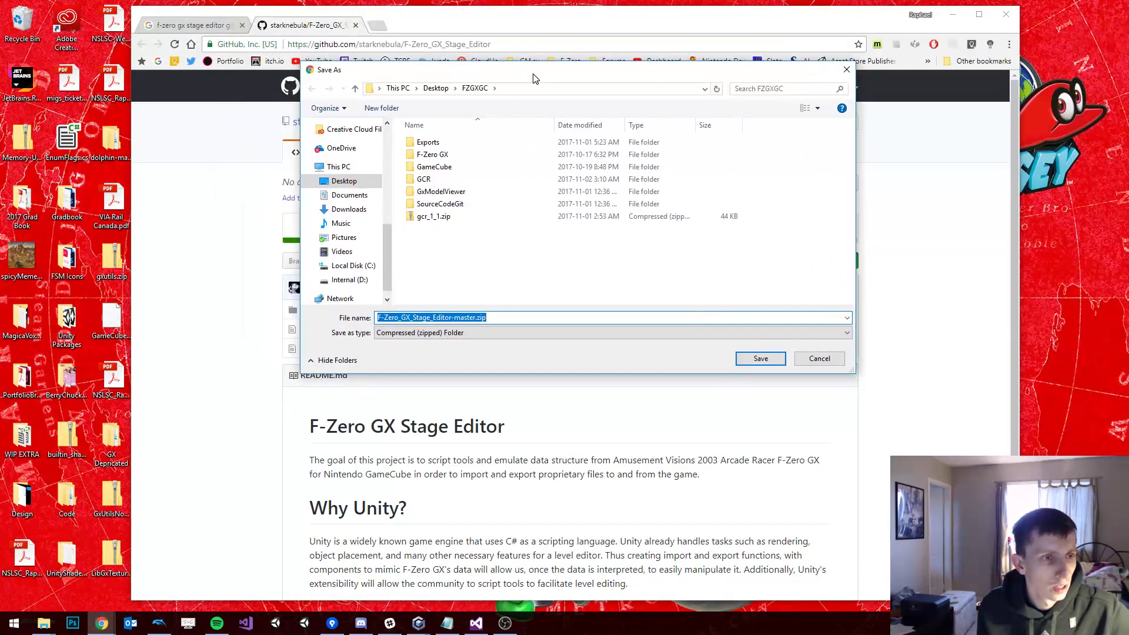
pyautogui.click(760, 359)
pyautogui.click(903, 408)
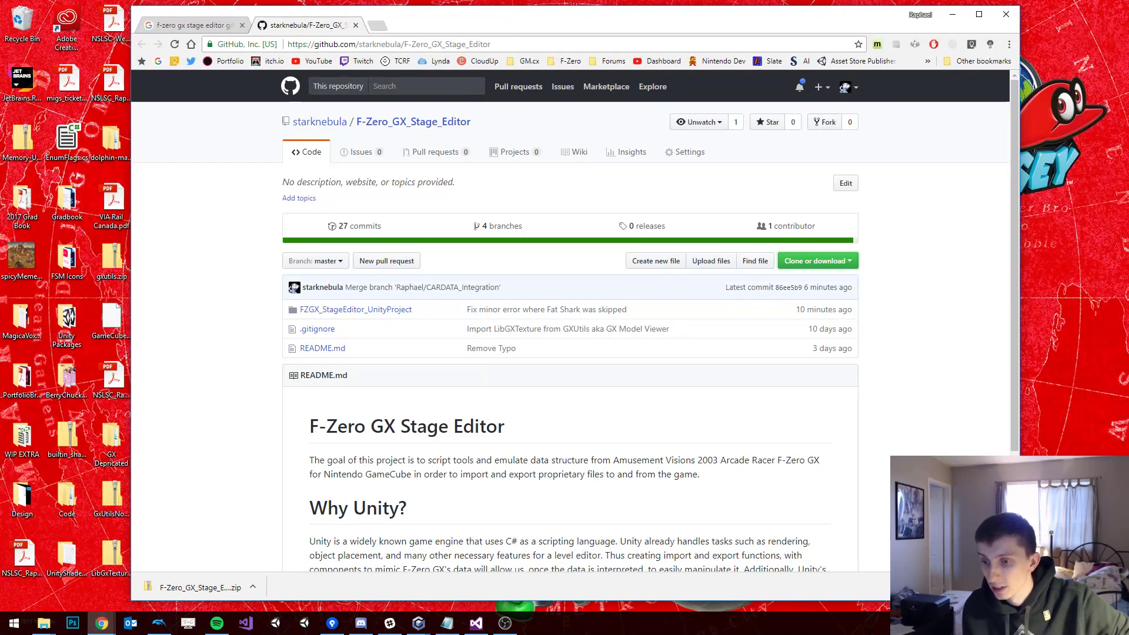
pyautogui.hotkey('alt', 'Tab')
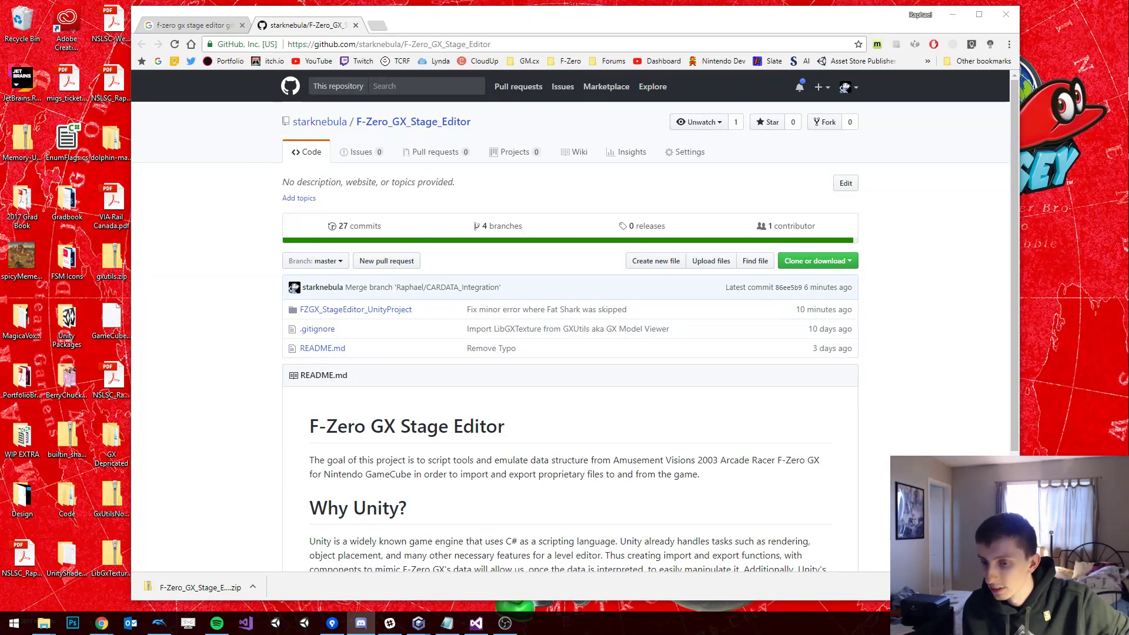
pyautogui.hotkey('alt', 'Tab')
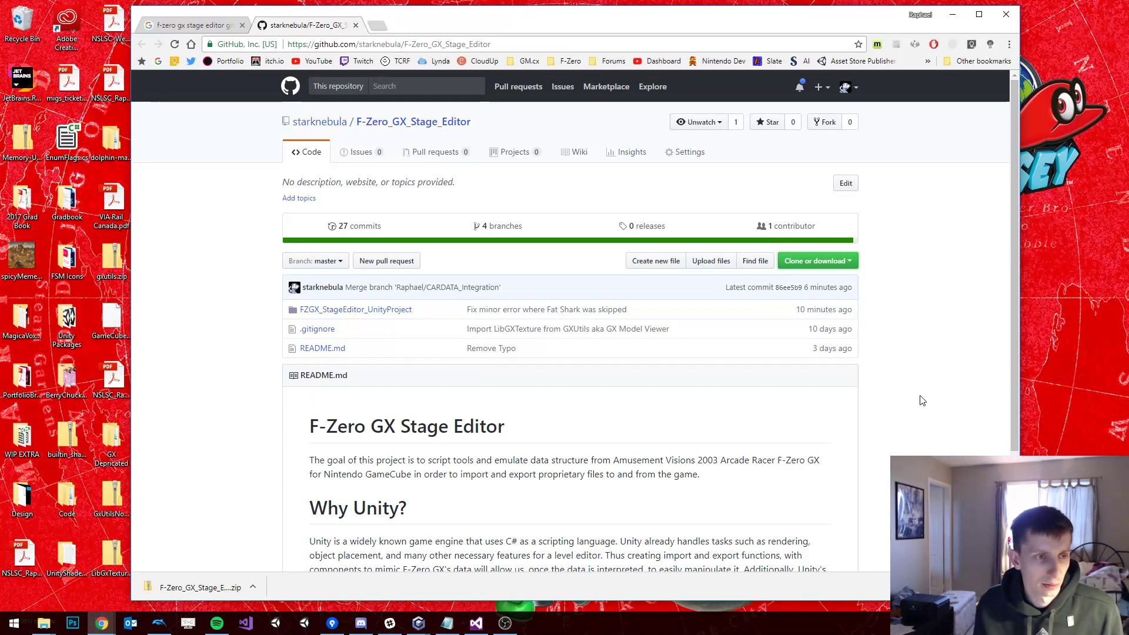
pyautogui.scroll(-5, 922, 400)
pyautogui.scroll(5, 923, 397)
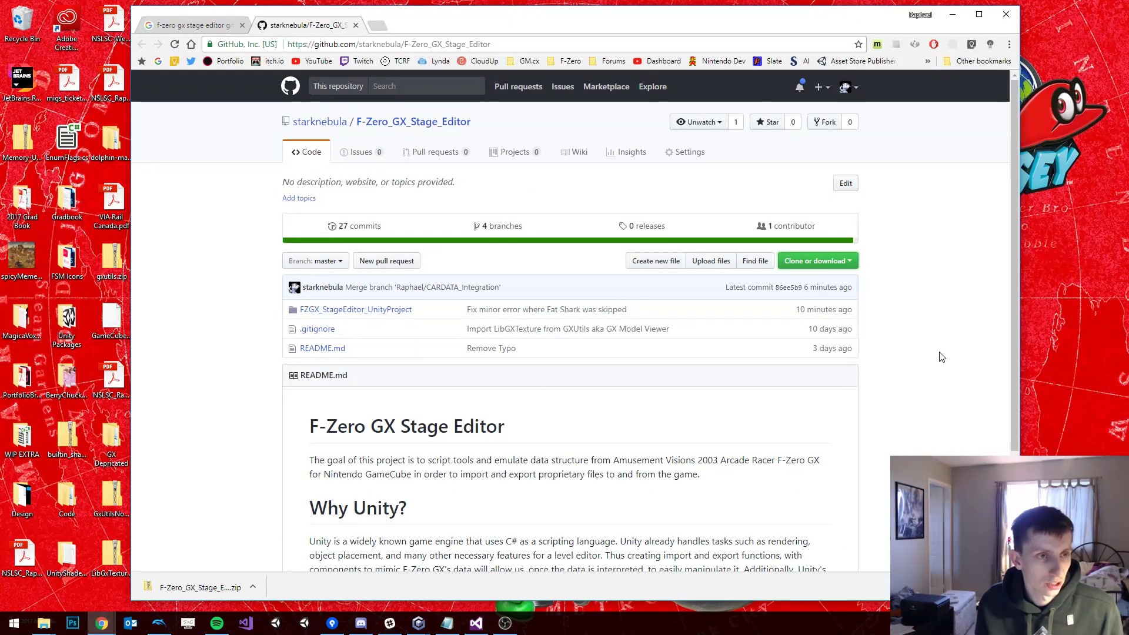
# Step: Return to the "f-zero gx stage editor github" search, open the starknebula repository from it, and close the duplicate repository tab
pyautogui.click(198, 27)
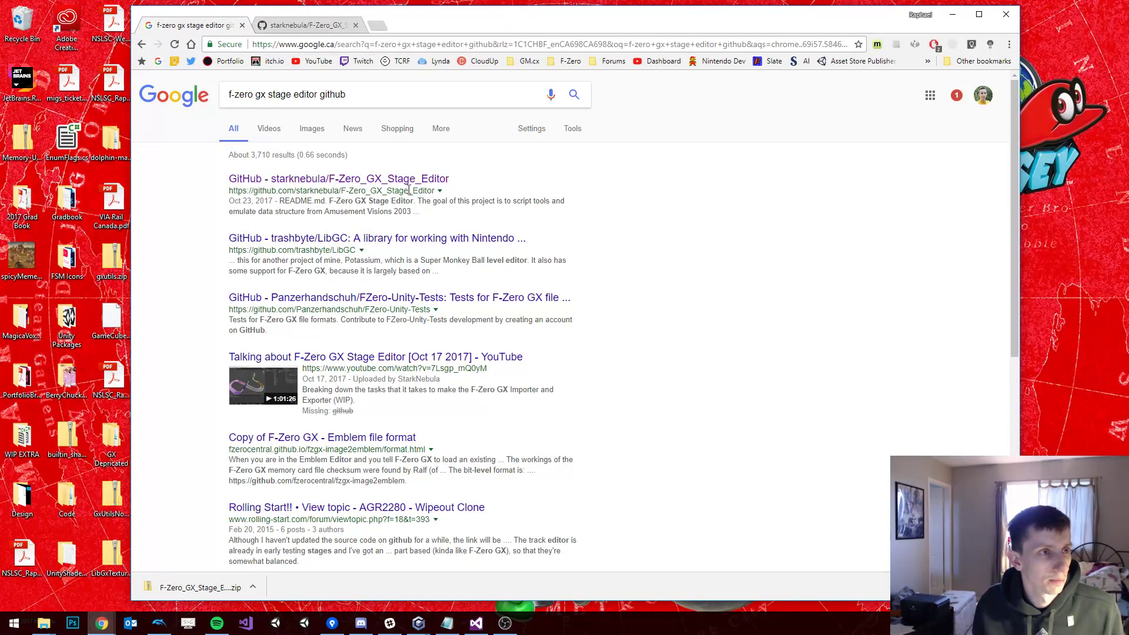
pyautogui.tripleClick(378, 95)
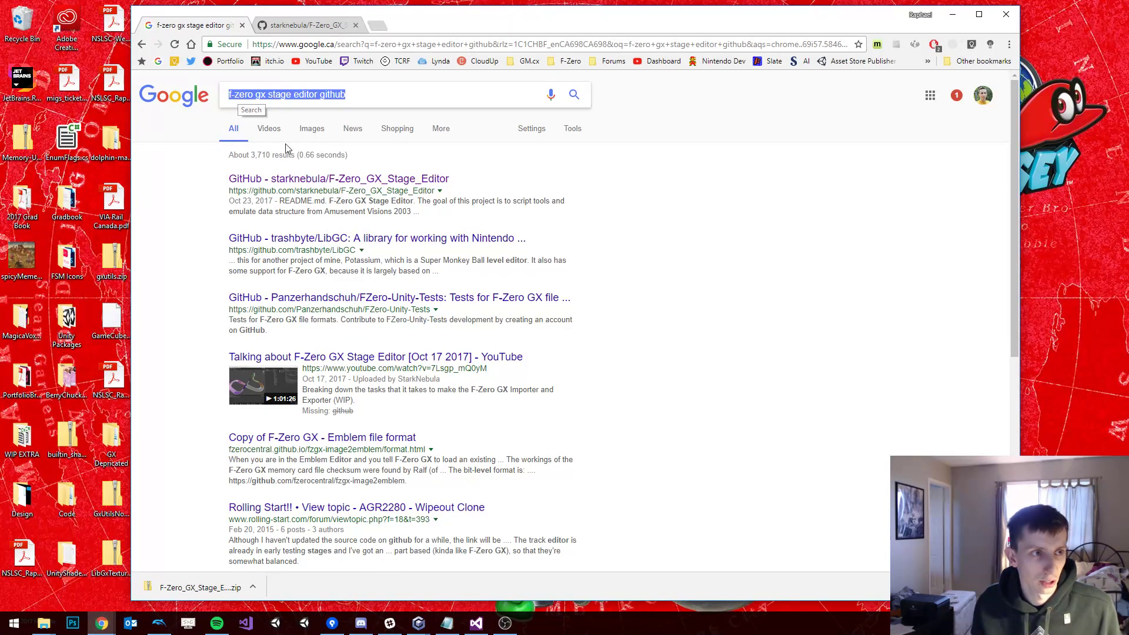
pyautogui.click(782, 212)
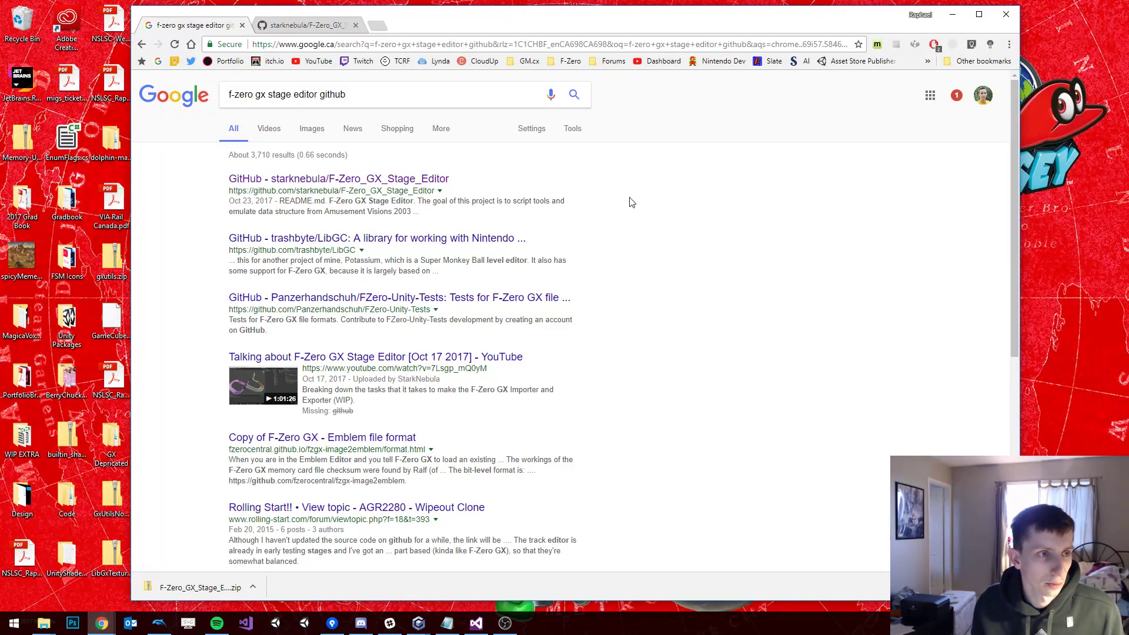
pyautogui.click(406, 179)
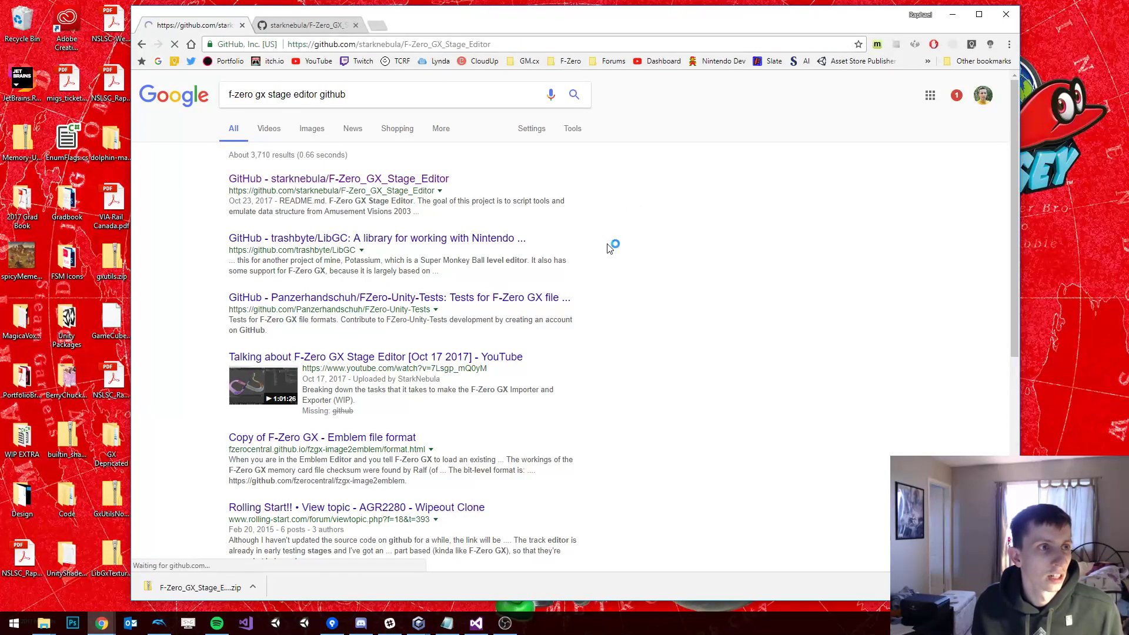
pyautogui.middleClick(311, 26)
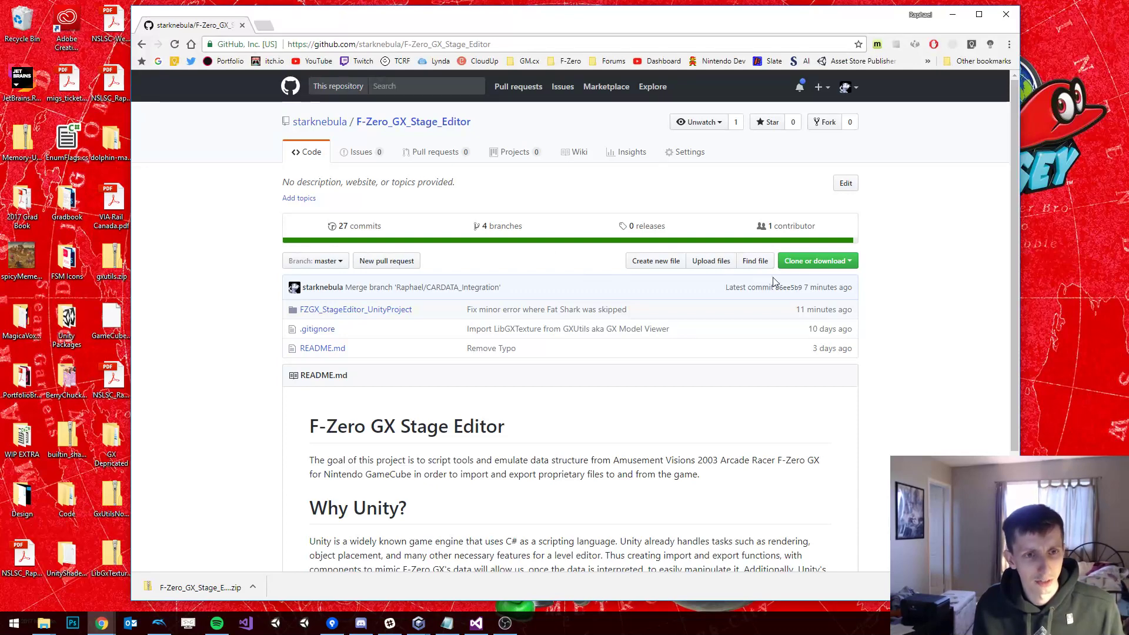
pyautogui.click(850, 261)
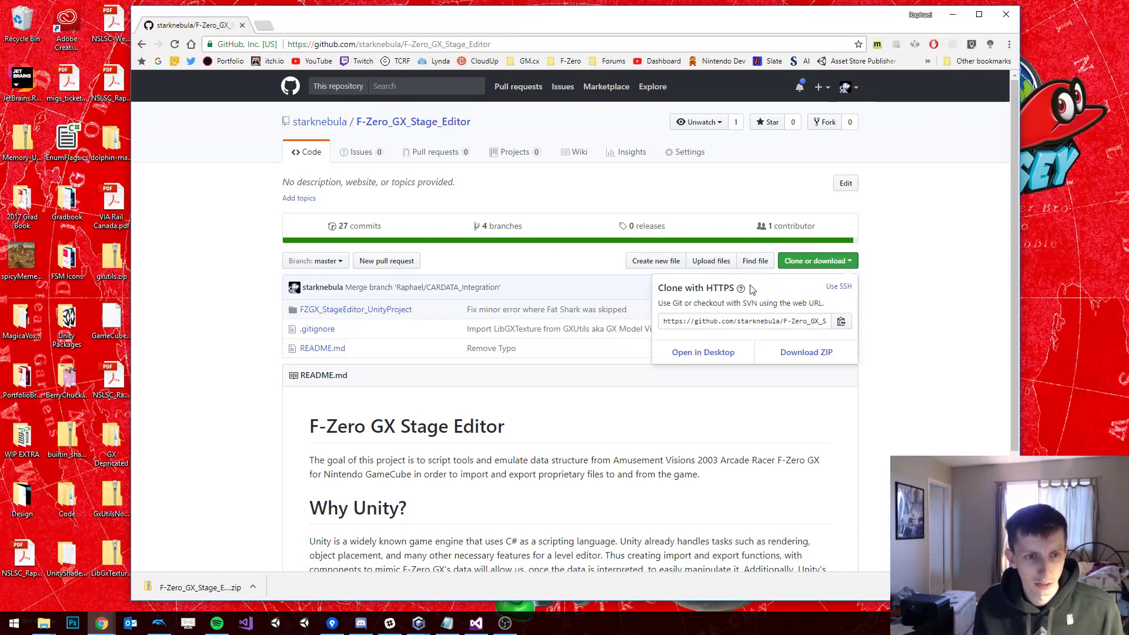
pyautogui.click(800, 356)
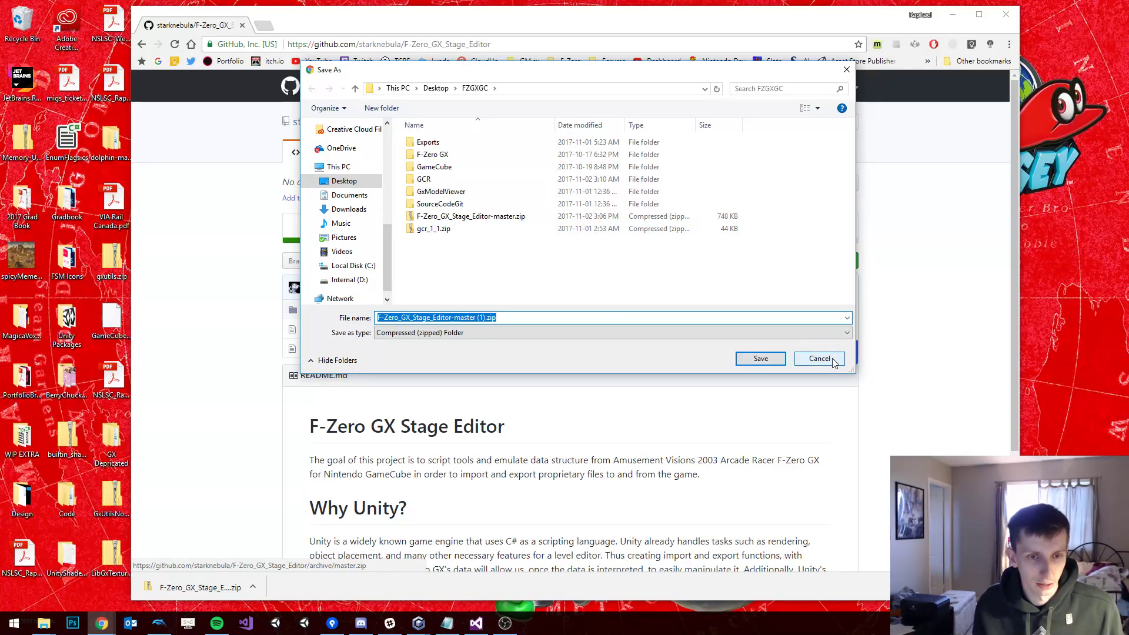
pyautogui.click(824, 358)
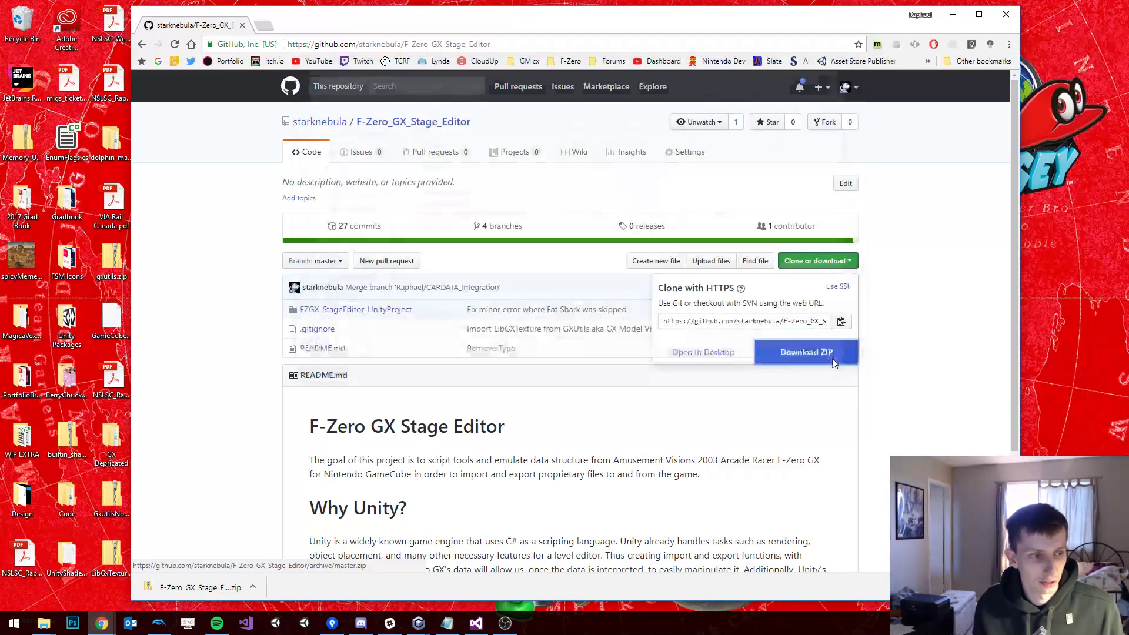
# Step: Show the downloaded ZIP in its File Explorer folder, bring that window into view, and minimize the browser
pyautogui.click(253, 588)
pyautogui.click(292, 547)
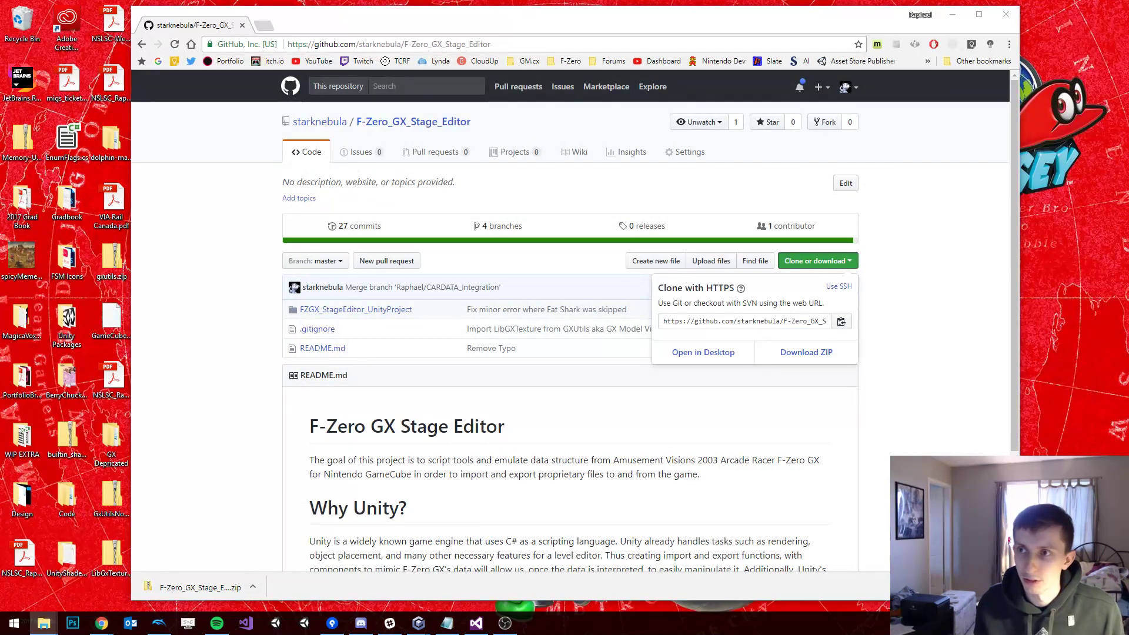
pyautogui.moveTo(1128, 77); pyautogui.dragTo(591, 57)
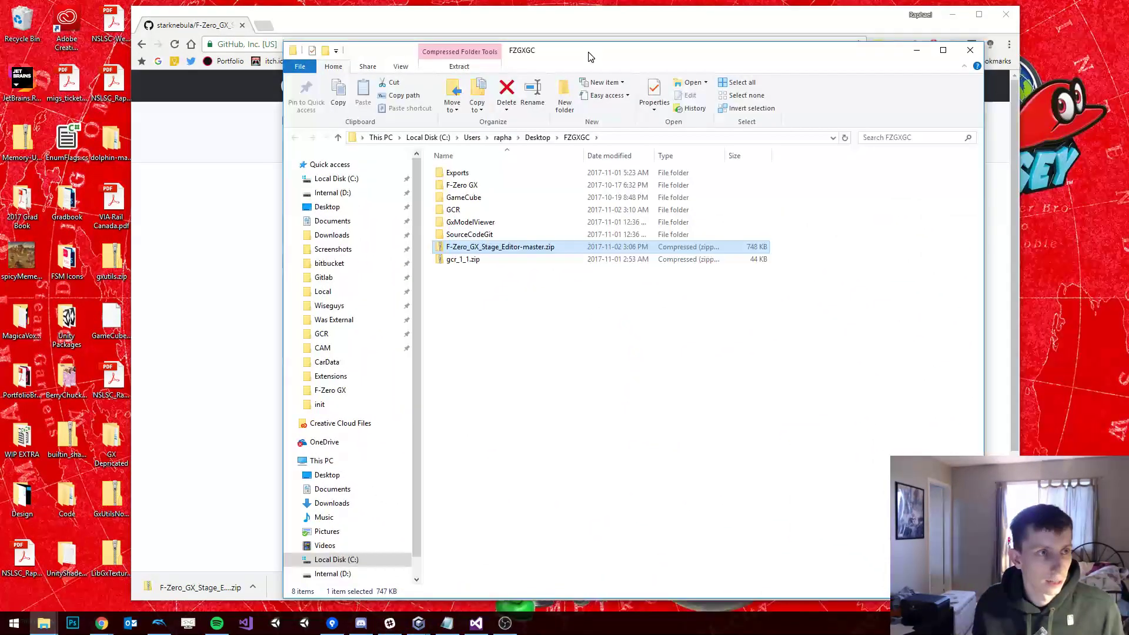
pyautogui.click(953, 14)
# Step: Extract the F-Zero_GX_Stage_Editor-master folder from the downloaded ZIP by copying it into the FZGXGC folder
pyautogui.doubleClick(509, 248)
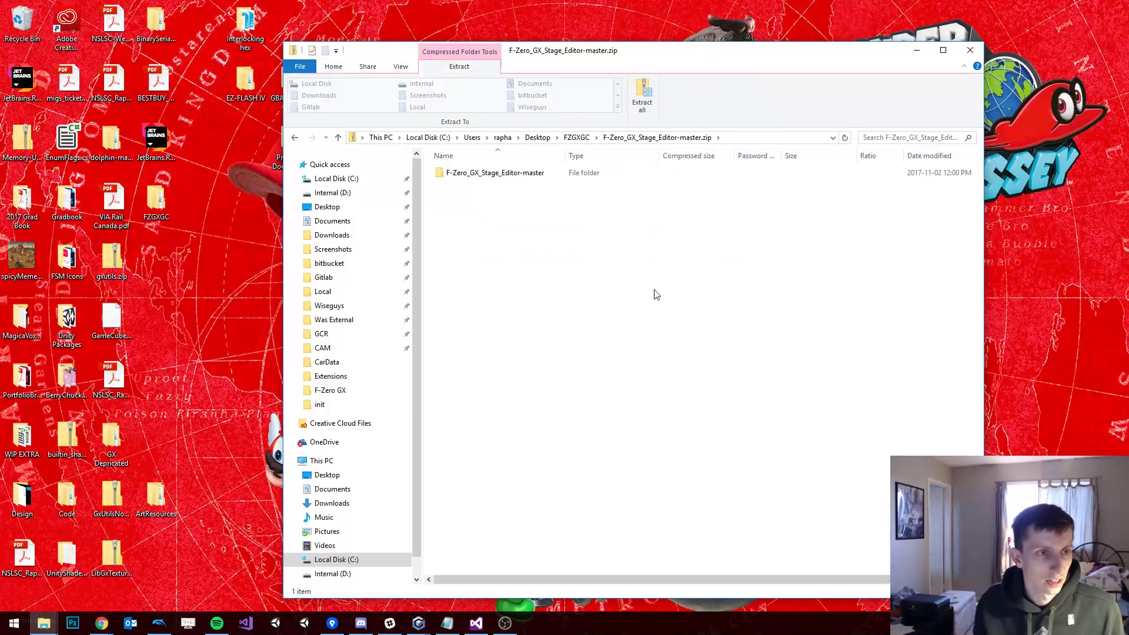
pyautogui.moveTo(650, 291); pyautogui.dragTo(424, 164)
pyautogui.press('BackSpace')
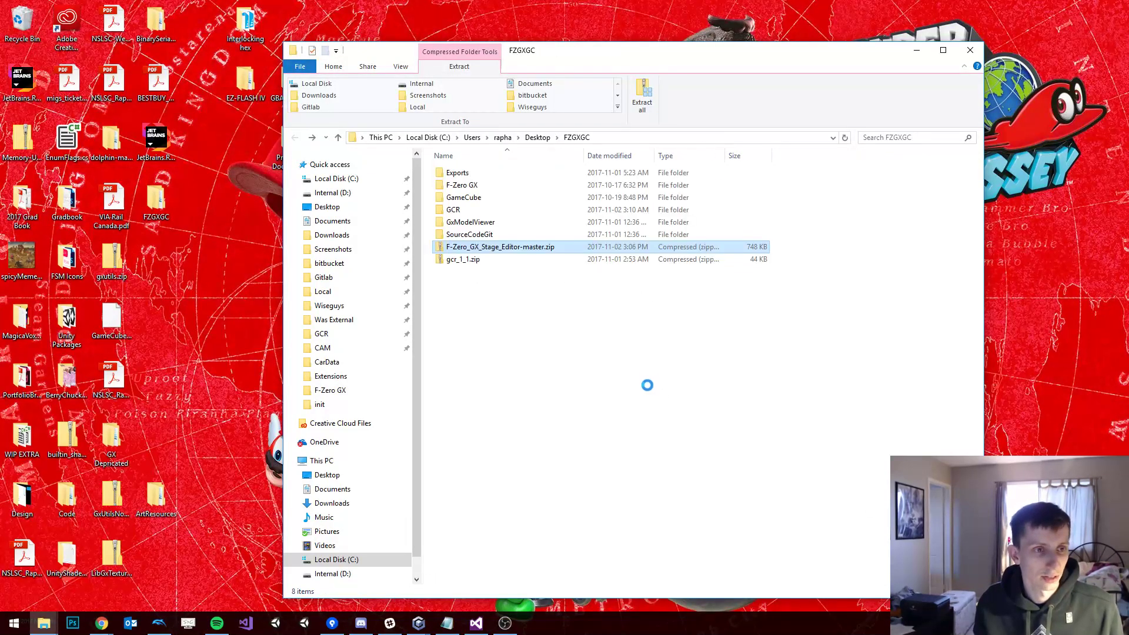
pyautogui.hotkey('ctrl', 'v')
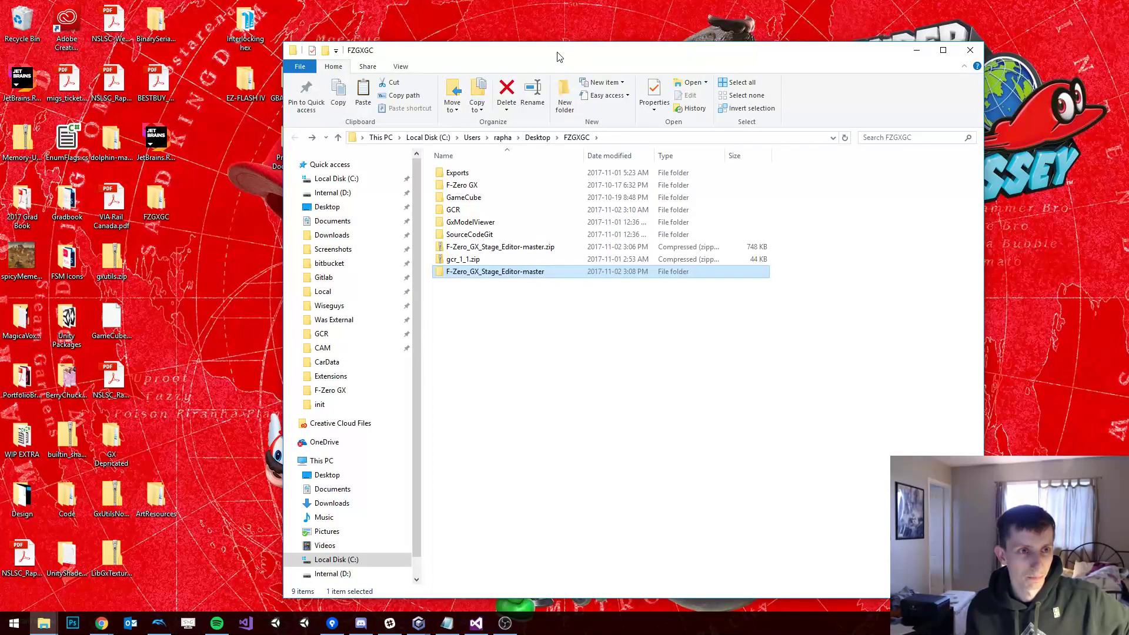
pyautogui.moveTo(560, 57); pyautogui.dragTo(590, 27)
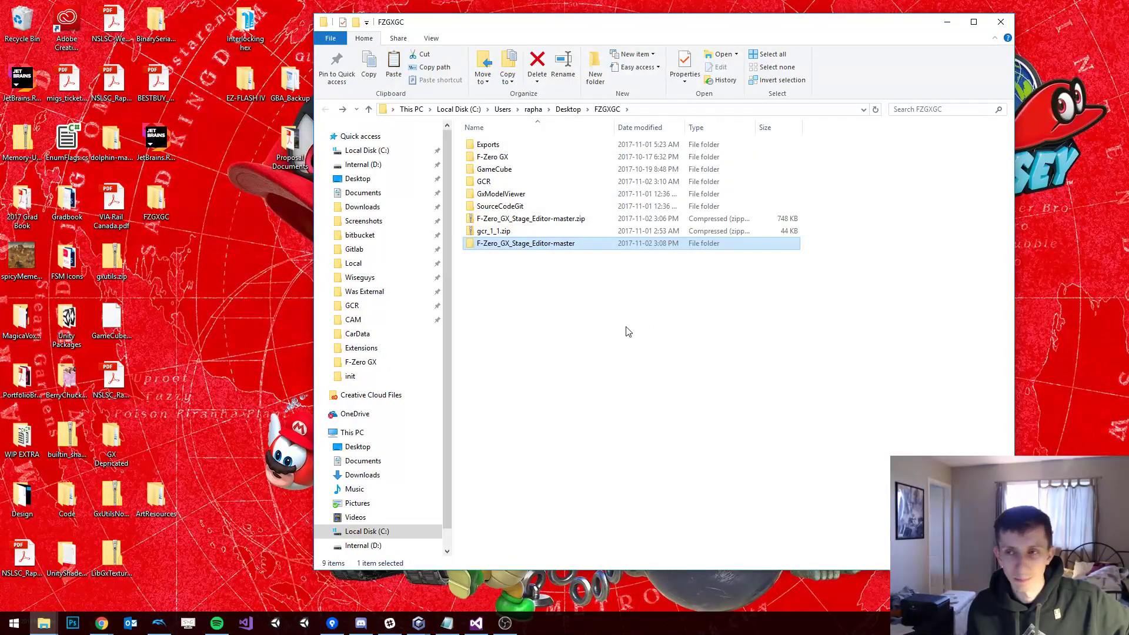
# Step: Switch back to the browser with the GitHub repository and open the Unity home page in a new tab
pyautogui.moveTo(102, 623)
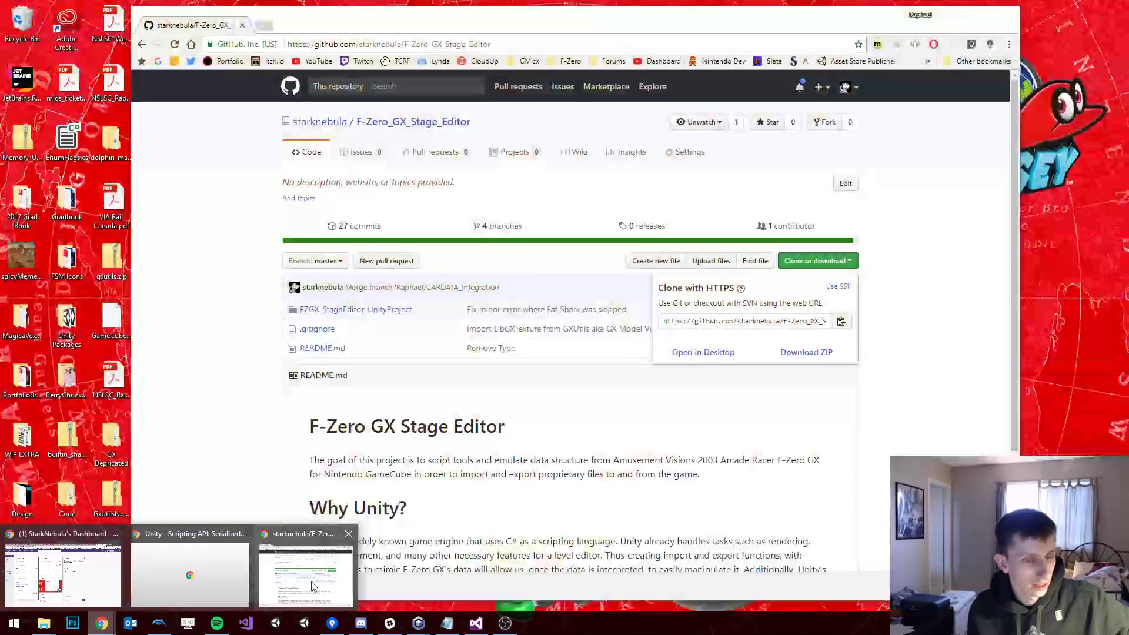
pyautogui.click(306, 574)
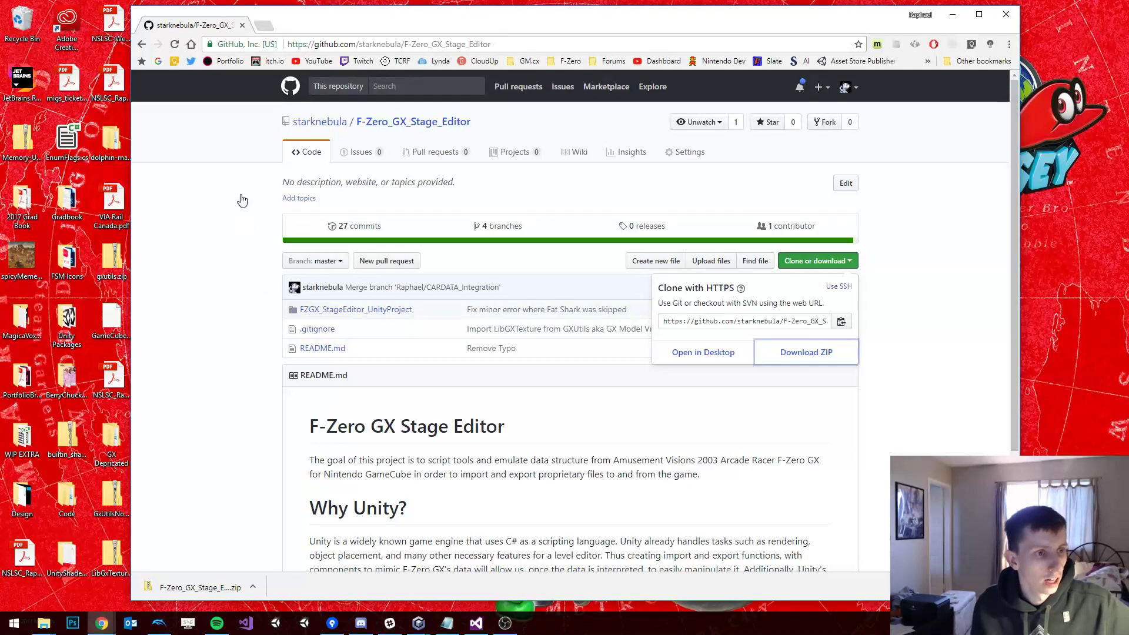
pyautogui.click(263, 25)
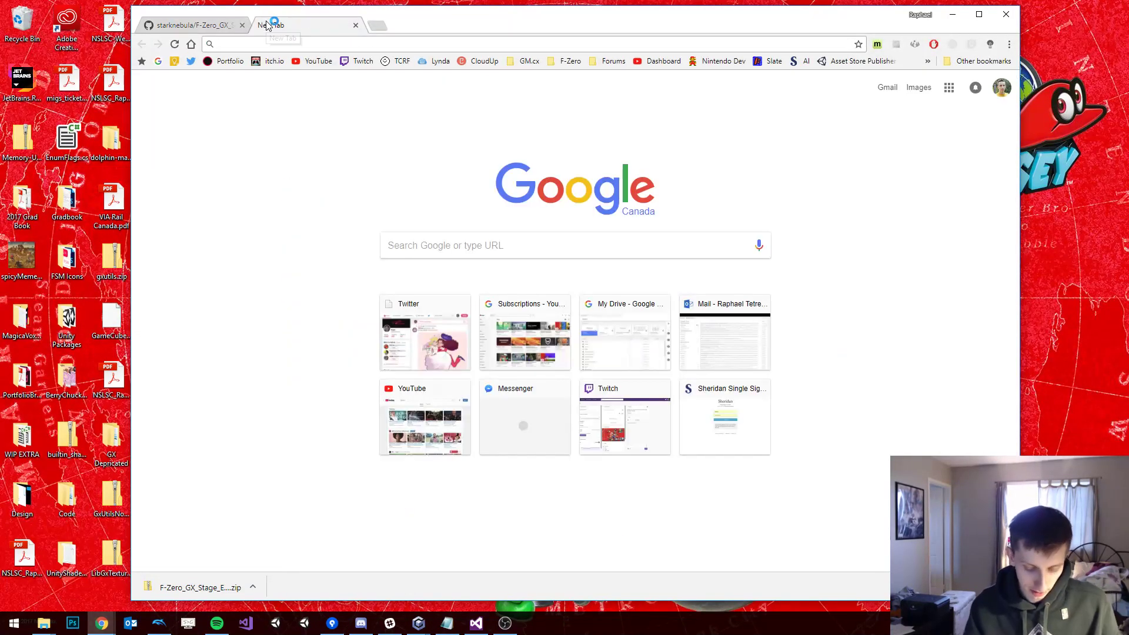
pyautogui.write('unity')
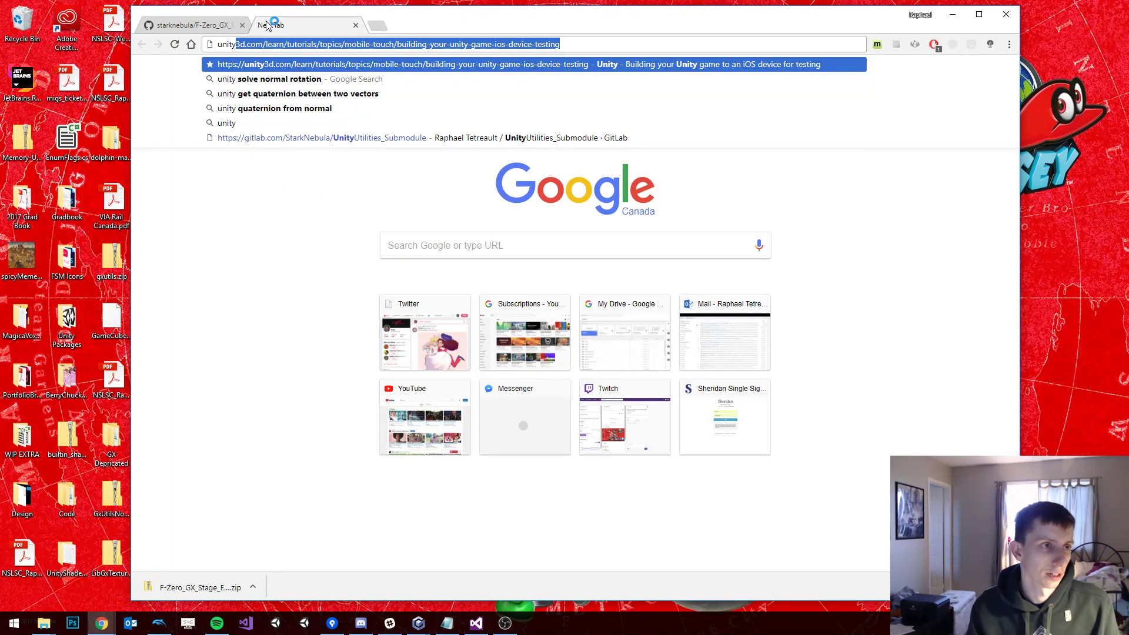
pyautogui.press('Return')
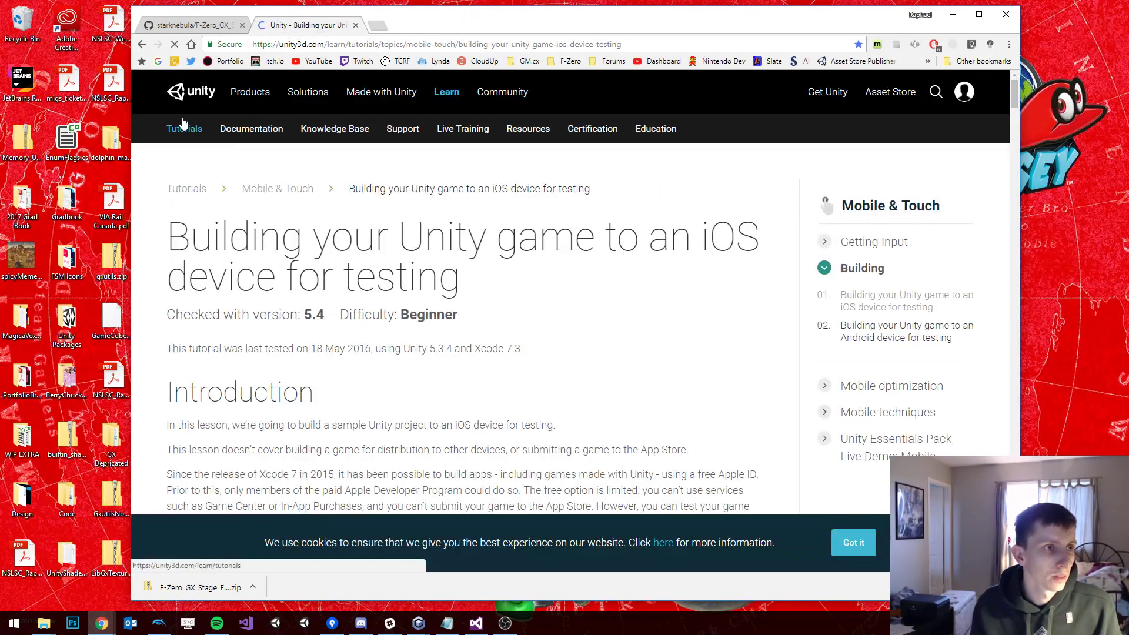
pyautogui.click(200, 94)
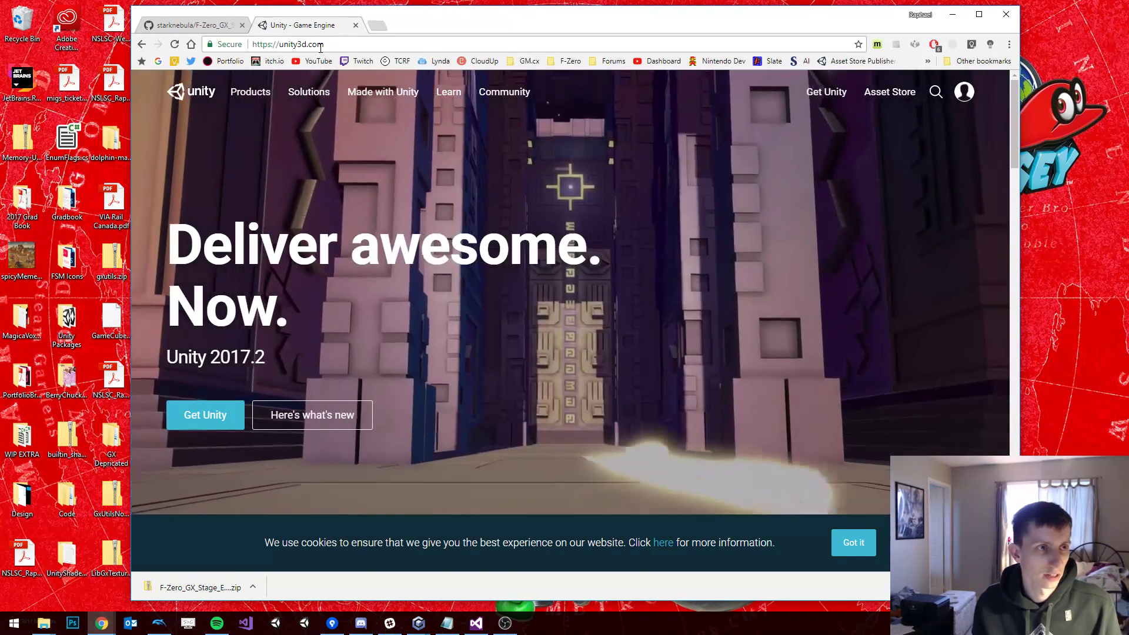
# Step: Go to google.ca, search for "unity", and open the Download page listed under the Unity - Game Engine result
pyautogui.click(320, 46)
pyautogui.write('google')
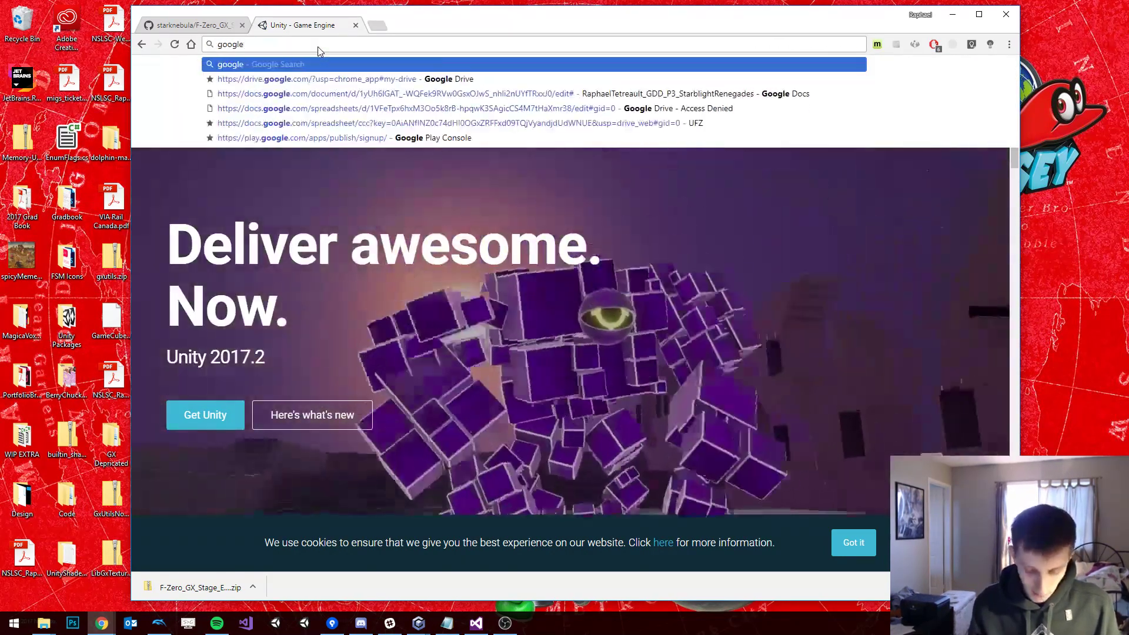
pyautogui.write('.ca')
pyautogui.press('Return')
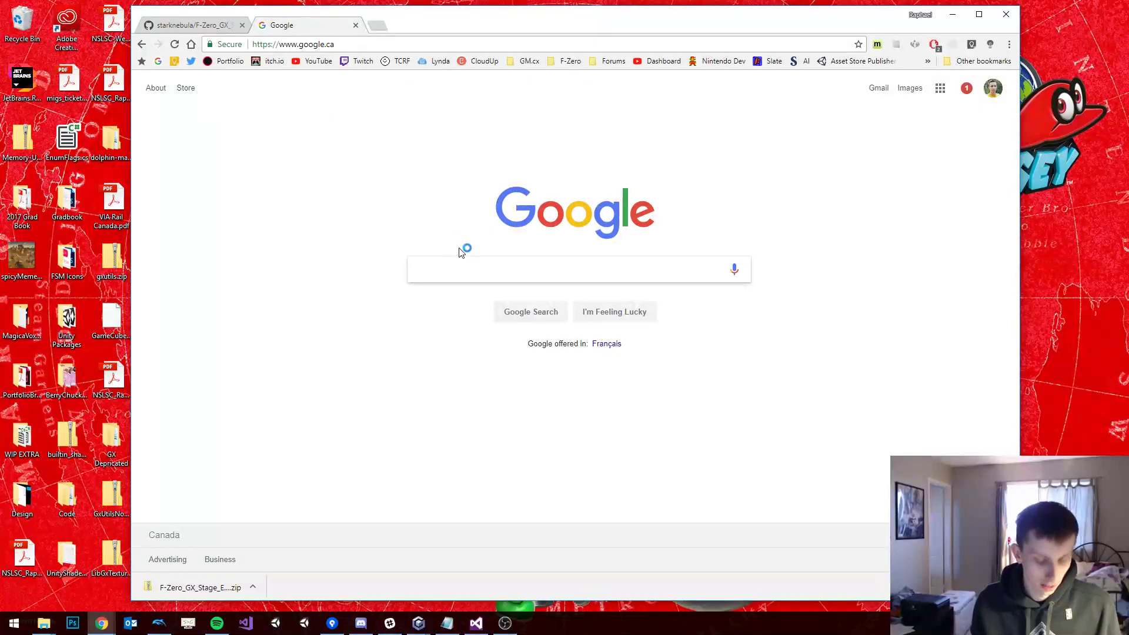
pyautogui.press('Return')
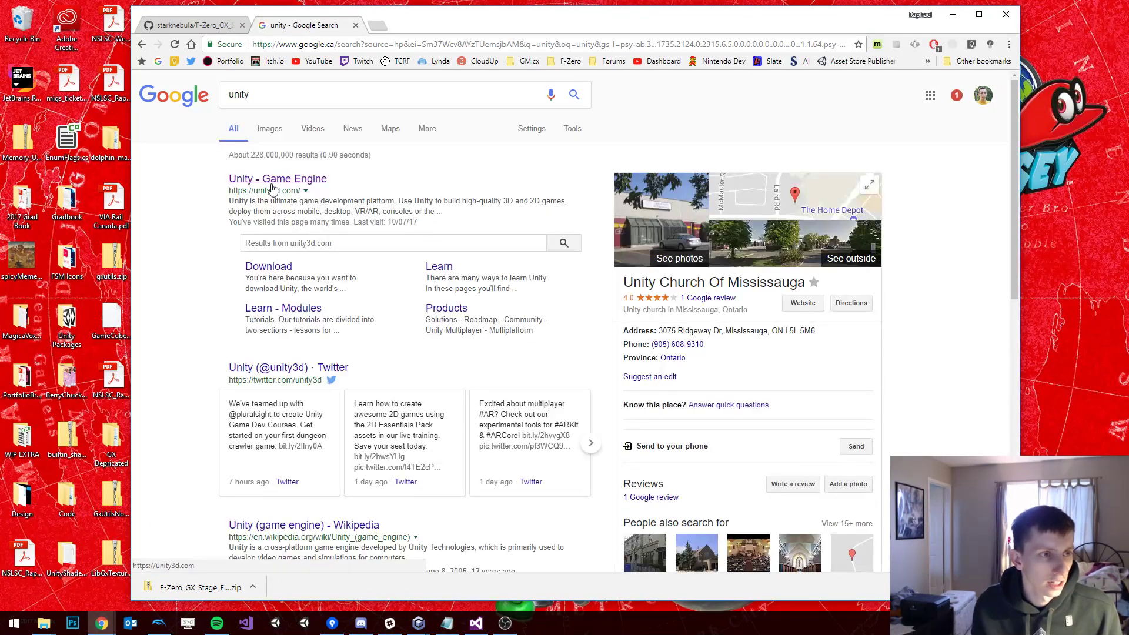
pyautogui.click(269, 268)
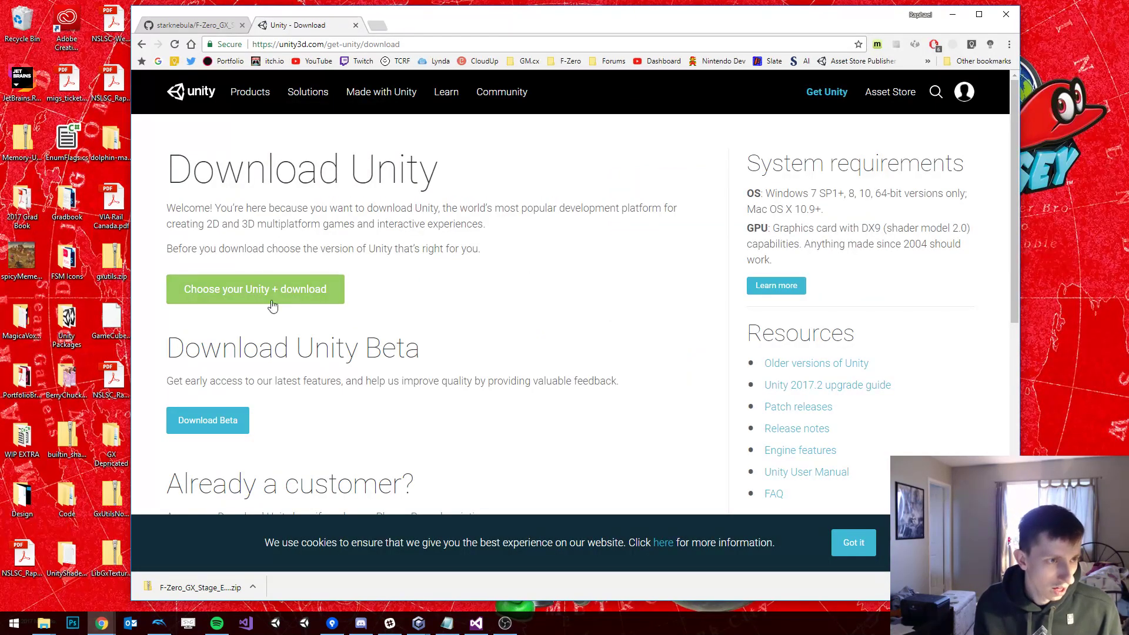
# Step: Open the Unity plan selection page, dismiss the chat pop-up, and choose the free Personal plan
pyautogui.click(252, 294)
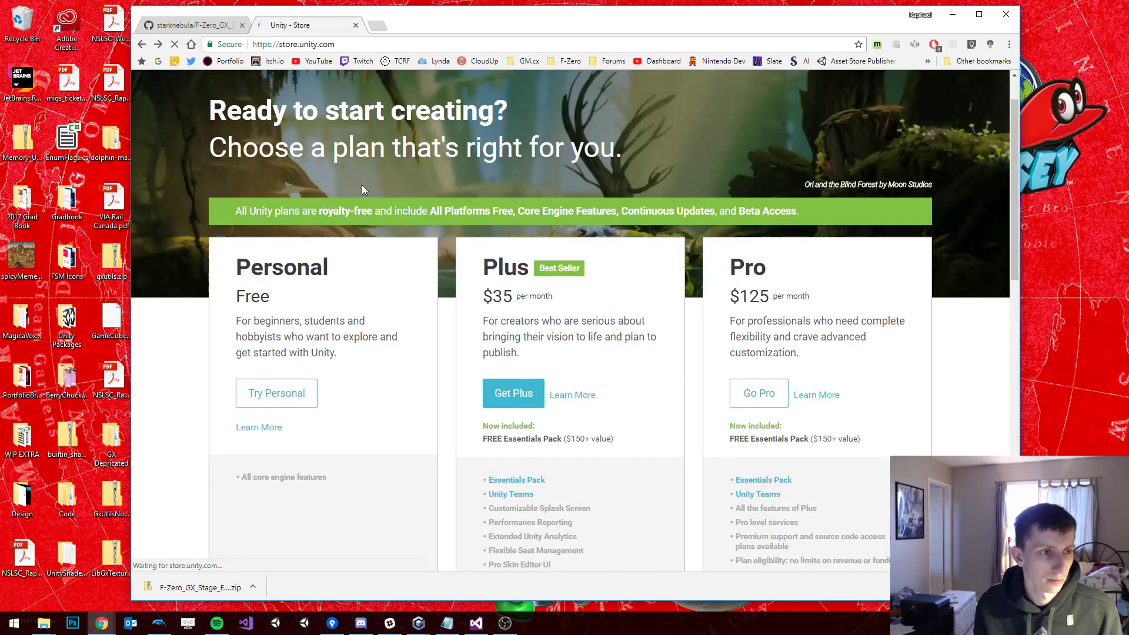
pyautogui.scroll(-2, 413, 301)
pyautogui.scroll(3, 414, 300)
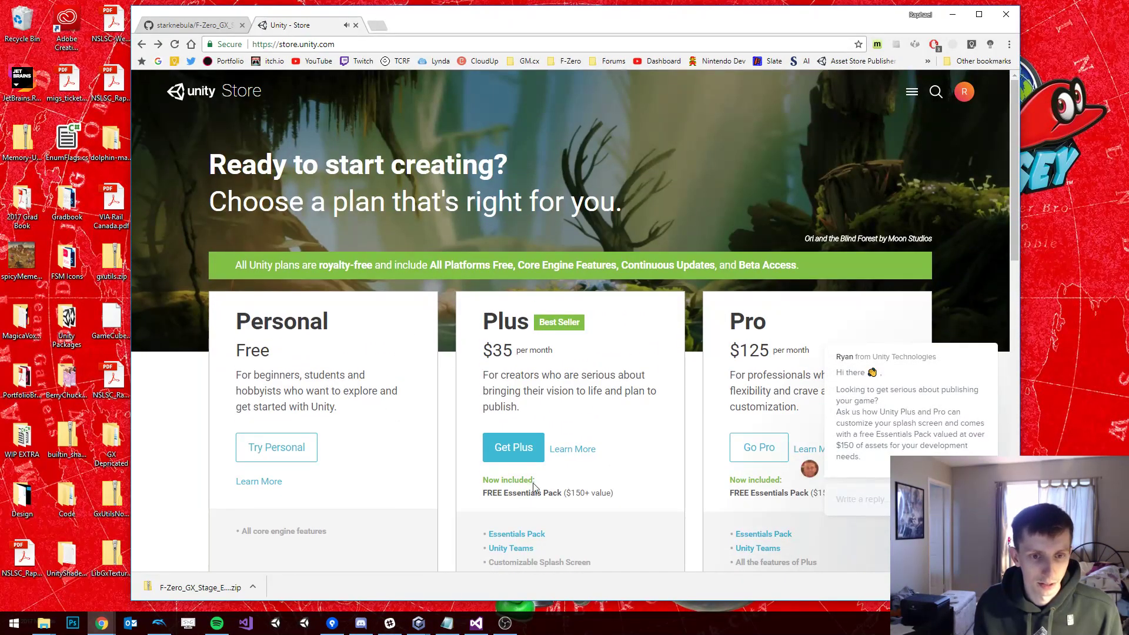
pyautogui.click(981, 334)
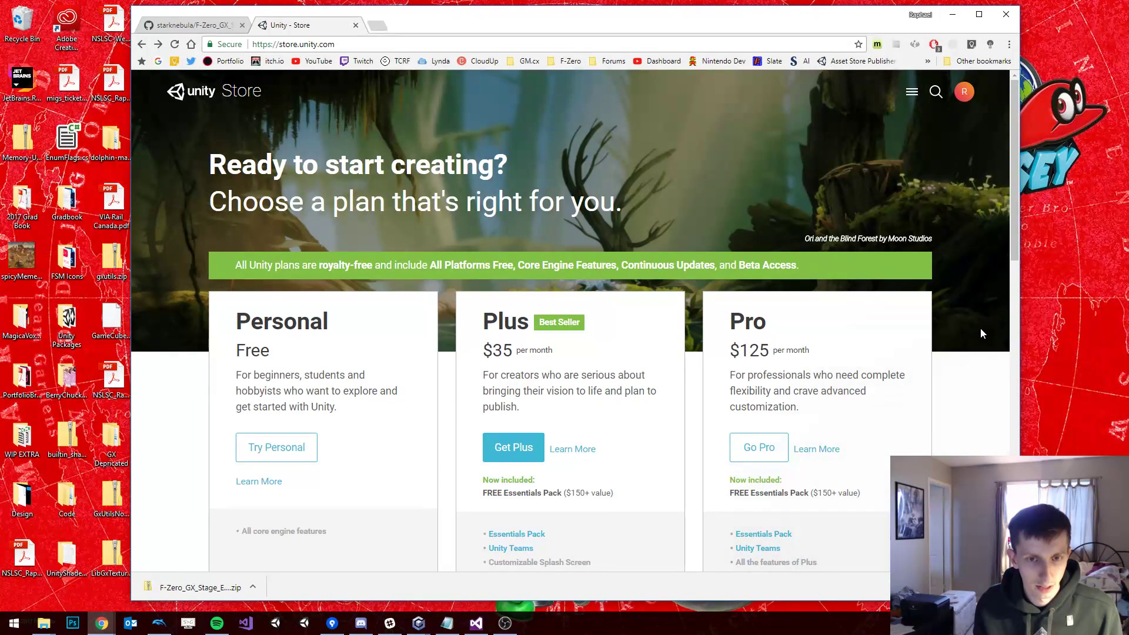
pyautogui.scroll(-1, 451, 147)
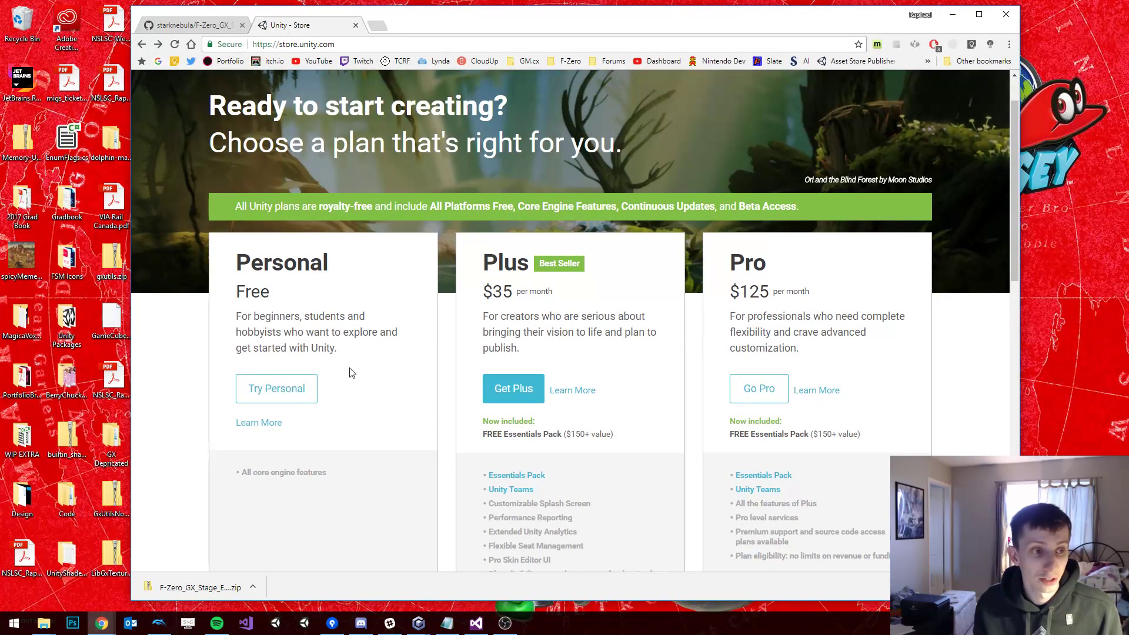
pyautogui.click(277, 389)
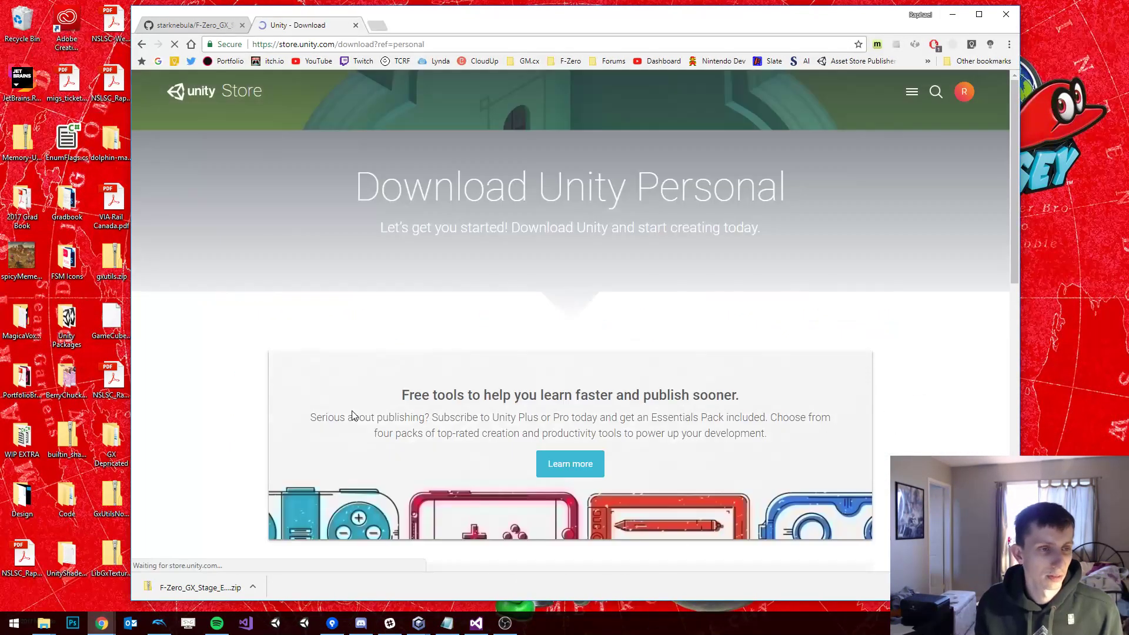
# Step: Confirm eligibility for Unity Personal, download the installer, and save UnityDownloadAssistant-2017.2.0f3.exe in the FZGXGC folder
pyautogui.scroll(-7, 479, 361)
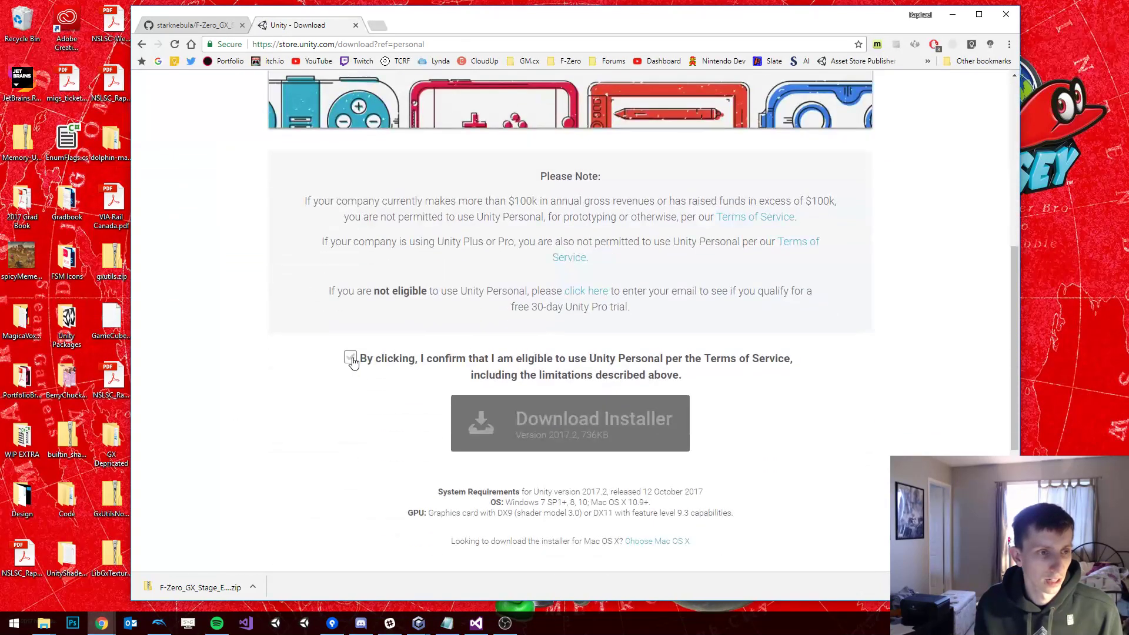
pyautogui.click(350, 358)
pyautogui.click(583, 411)
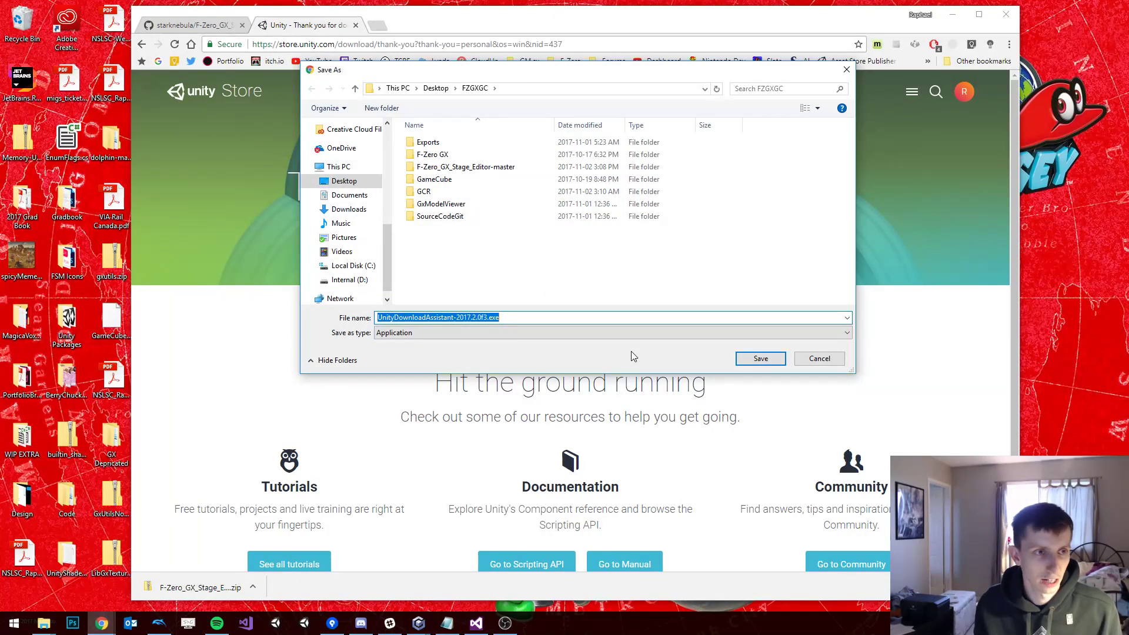
pyautogui.click(775, 361)
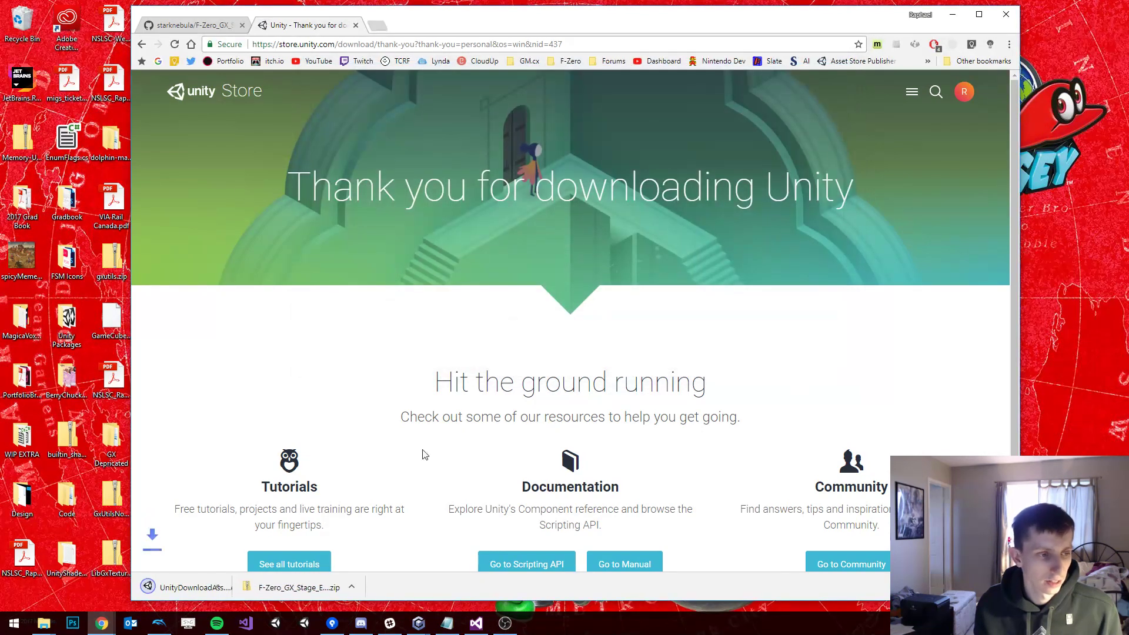
# Step: Show the downloaded Unity installer in its folder, run UnityDownloadAssistant-2017.2.0f3.exe, and allow it to make changes
pyautogui.click(253, 587)
pyautogui.click(276, 547)
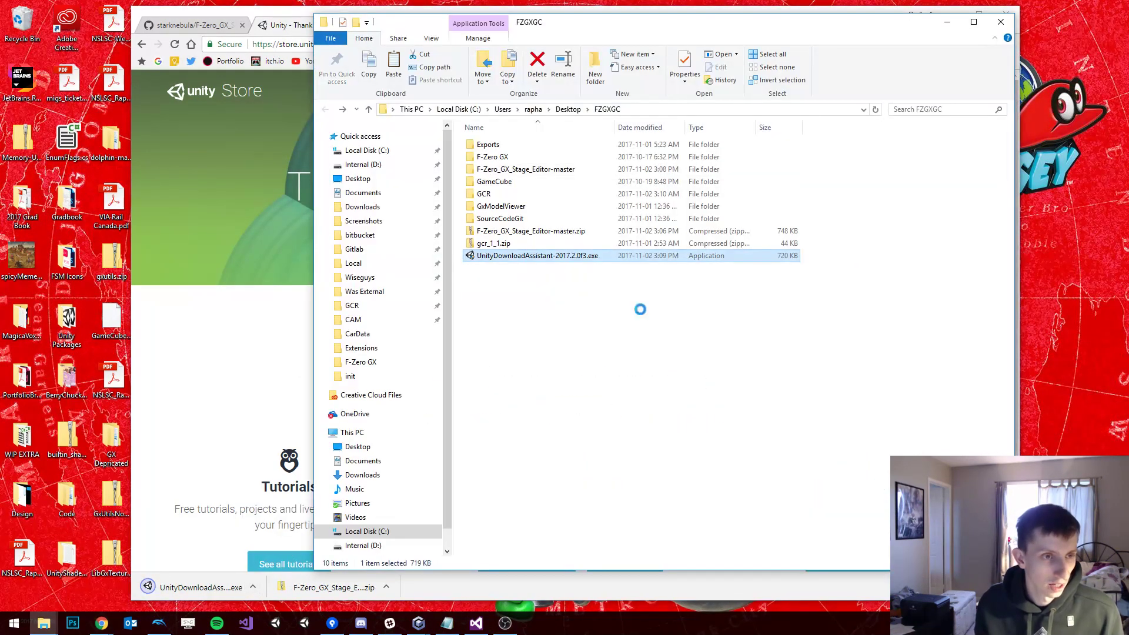
pyautogui.doubleClick(568, 258)
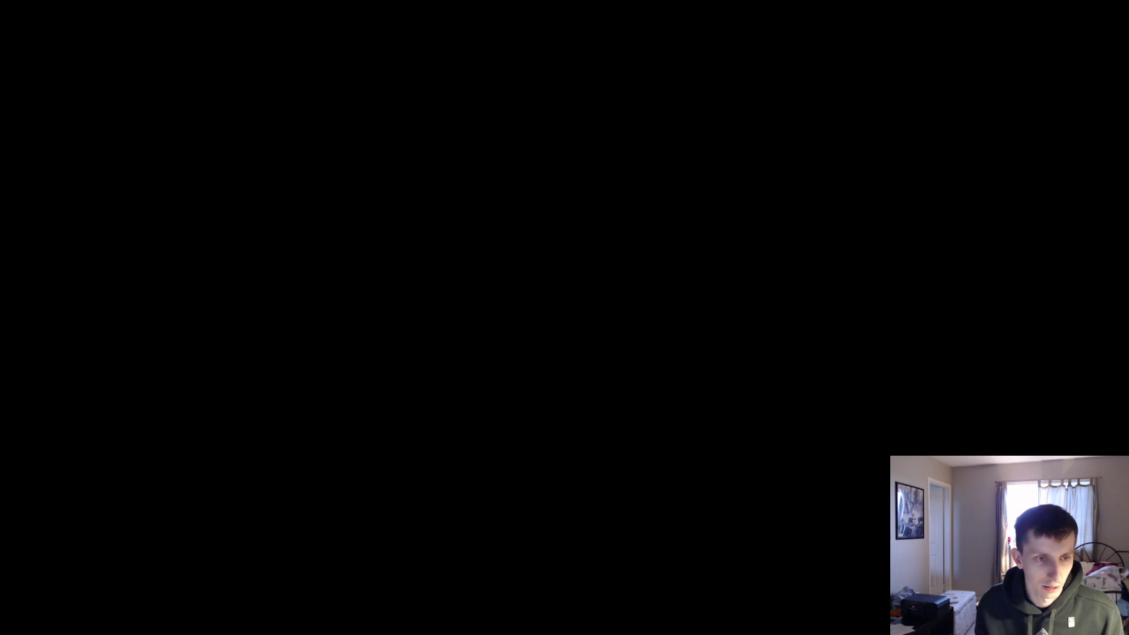
pyautogui.click(613, 405)
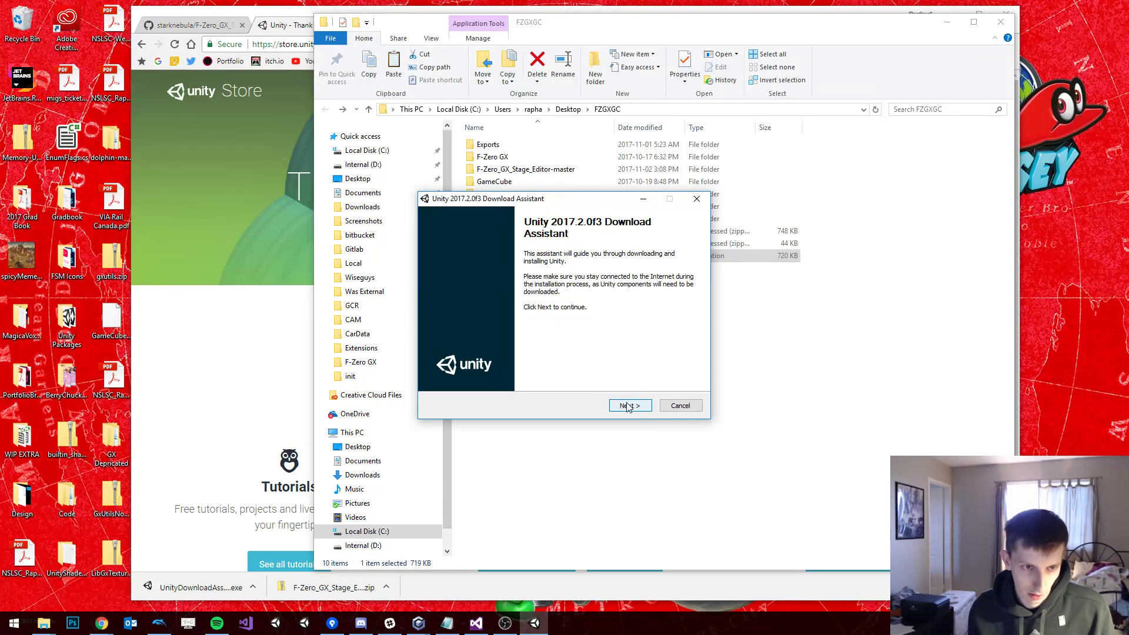
# Step: Start the Unity 2017.2.0f3 Download Assistant and accept its license agreement to reach the component selection
pyautogui.click(628, 406)
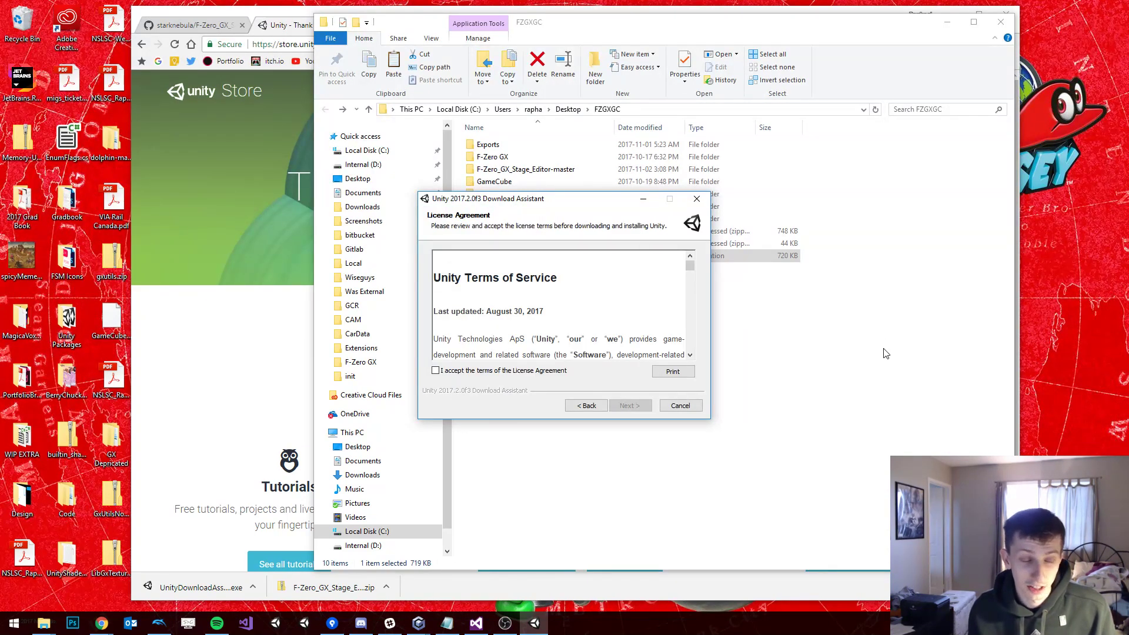
pyautogui.click(451, 371)
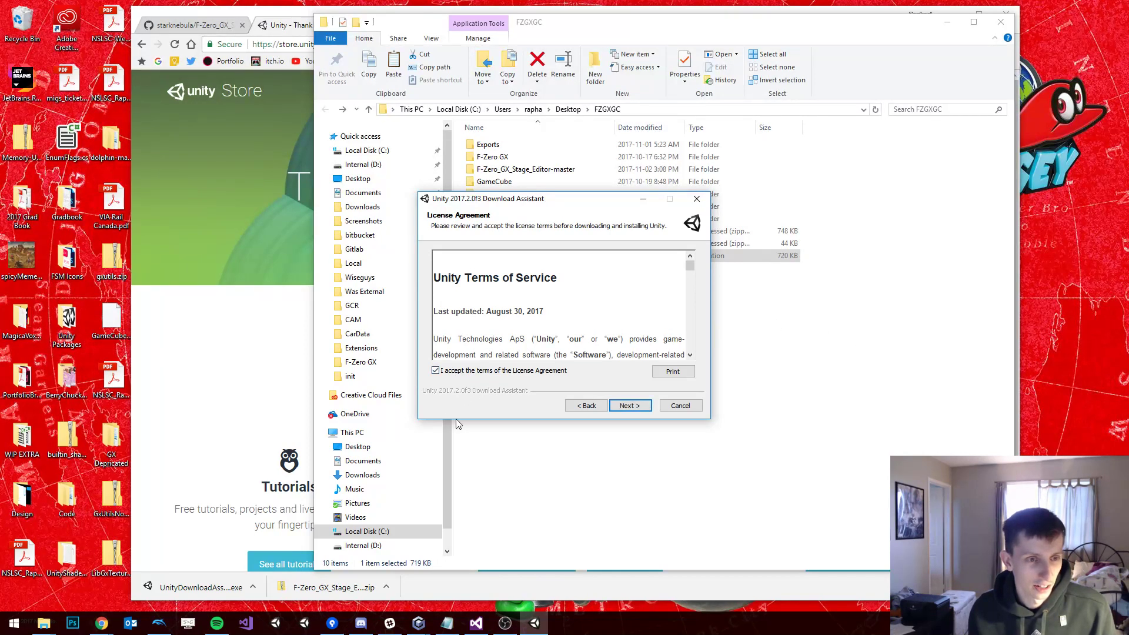
pyautogui.click(631, 406)
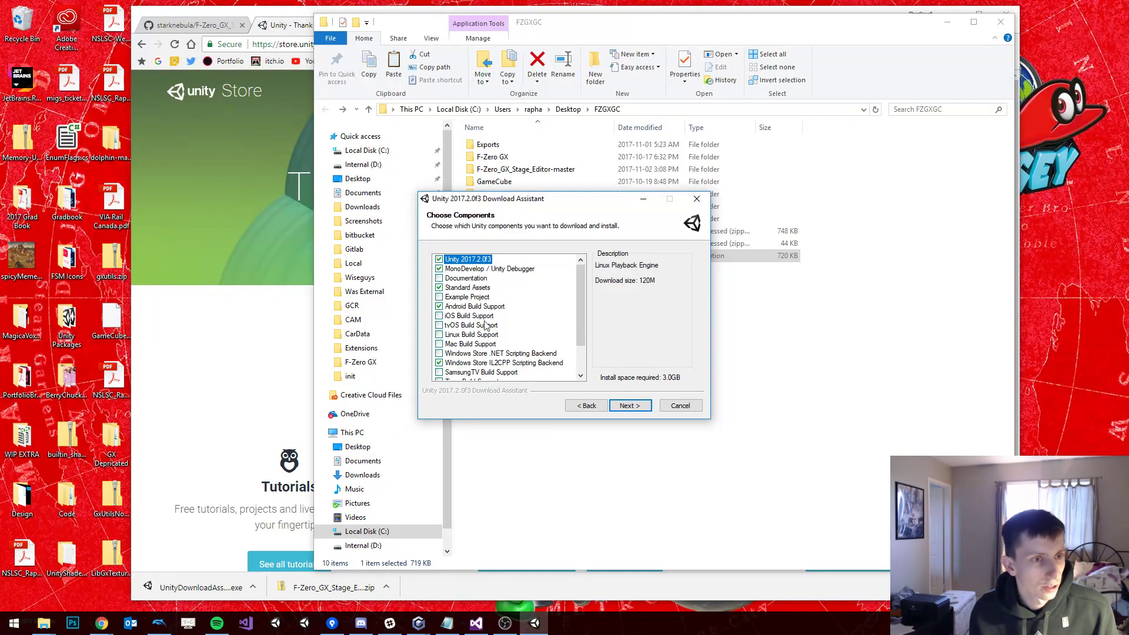
# Step: Deselect Windows Store IL2CPP Scripting Backend, Android Build Support, Standard Assets and MonoDevelop, leaving only Unity 2017.2.0f3 selected
pyautogui.scroll(-2, 494, 285)
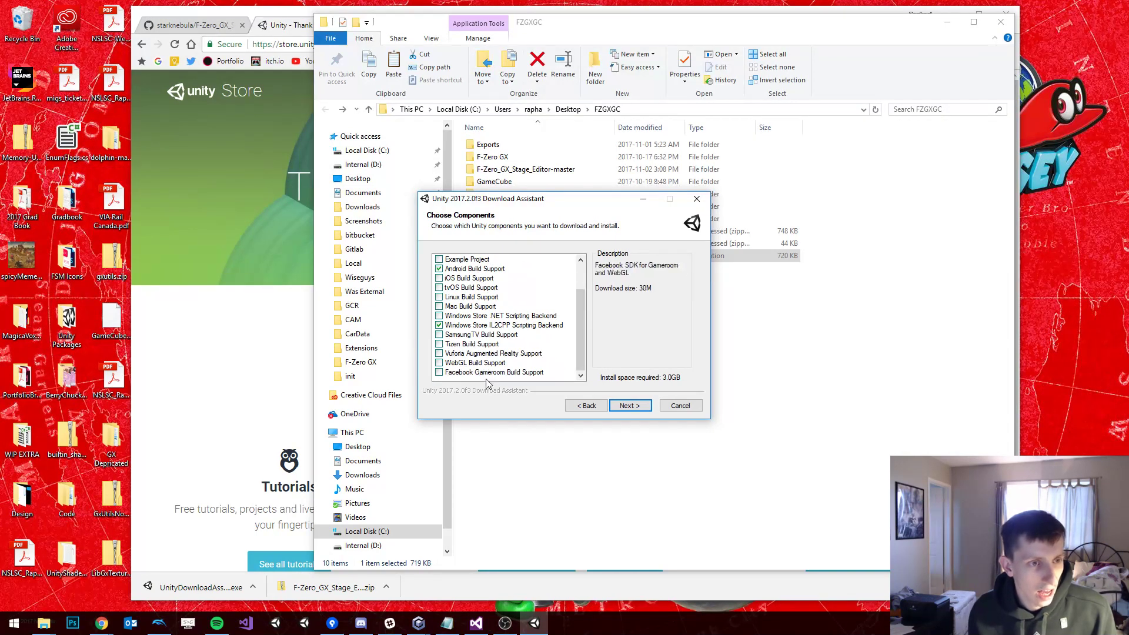
pyautogui.click(456, 328)
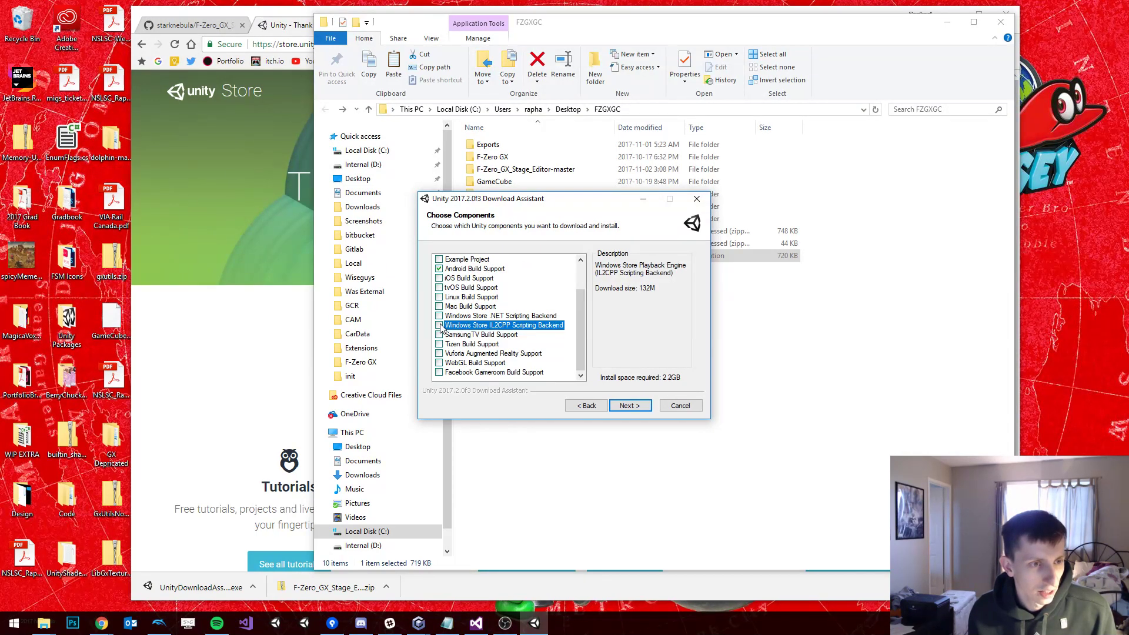
pyautogui.scroll(2, 463, 351)
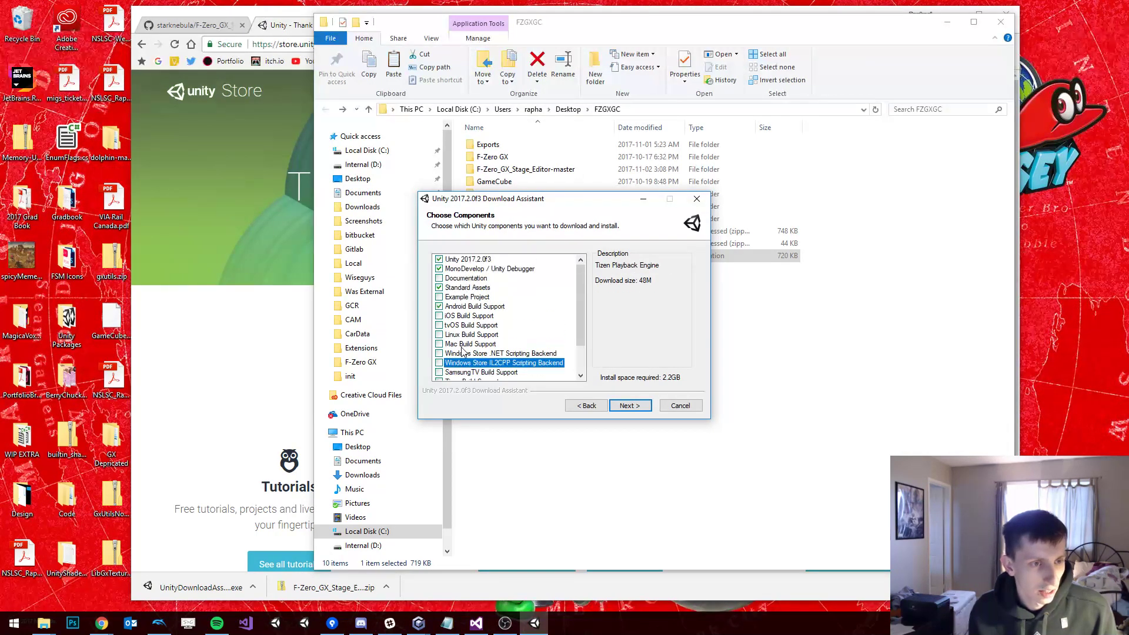
pyautogui.click(439, 307)
pyautogui.click(439, 287)
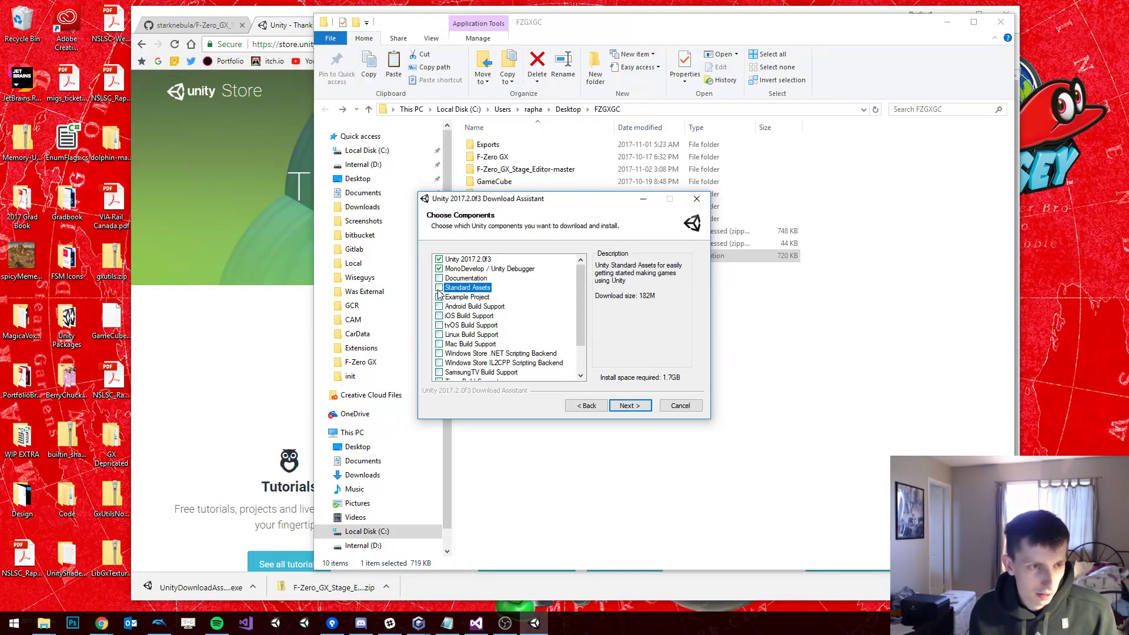
pyautogui.click(439, 269)
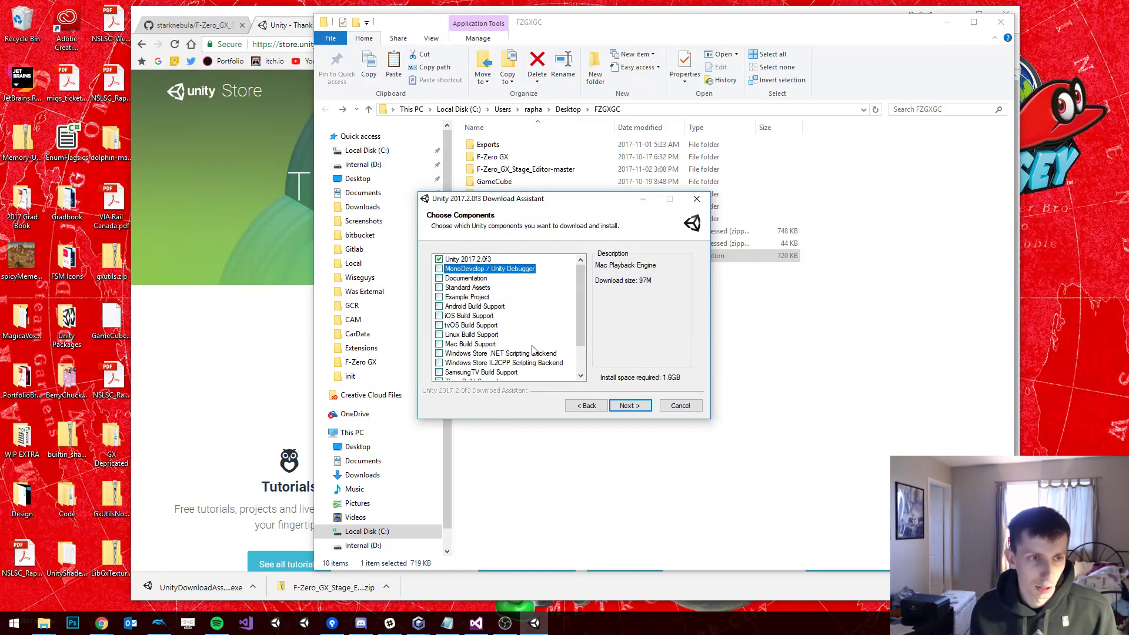
pyautogui.click(477, 259)
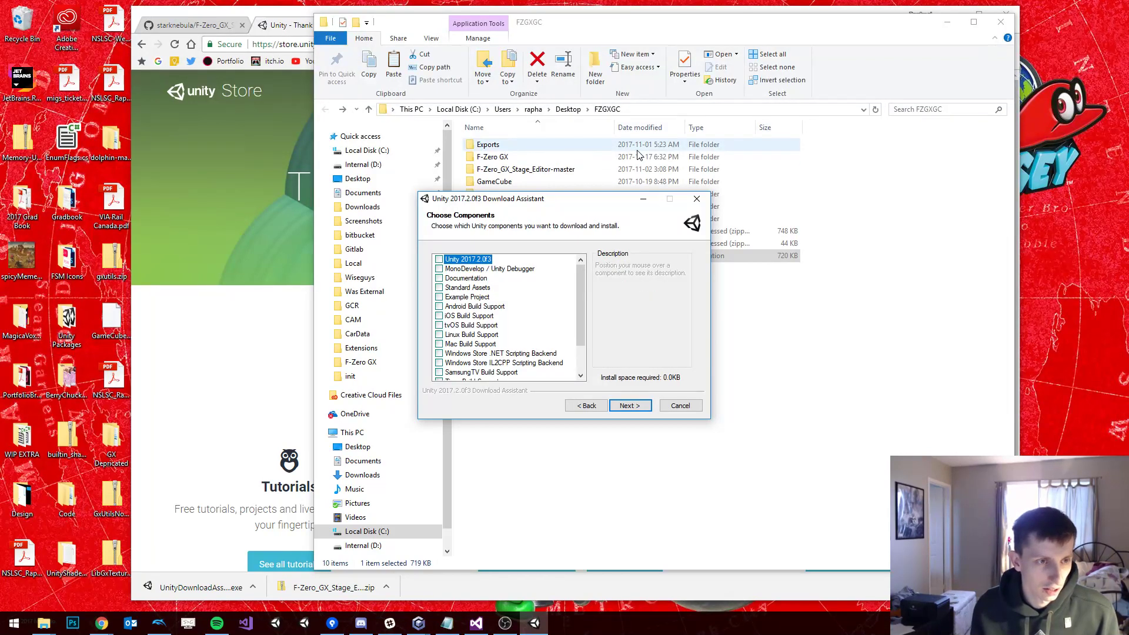
pyautogui.click(439, 259)
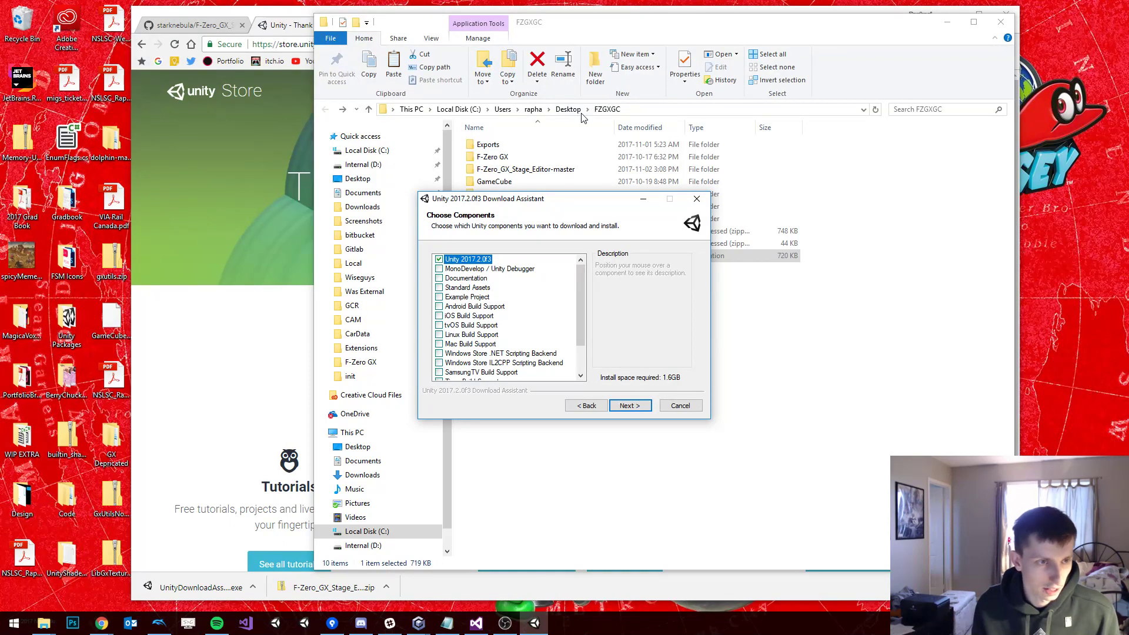
# Step: Add Documentation, Android Build Support, Vuforia Augmented Reality Support and Standard Assets to the installation and continue to the install locations
pyautogui.click(440, 279)
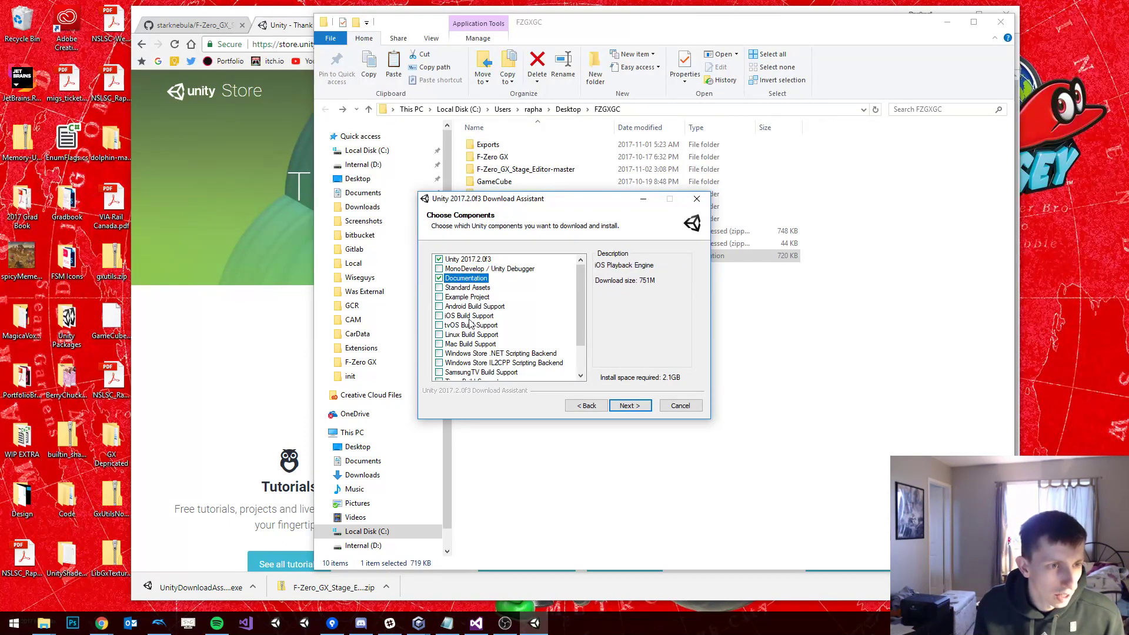
pyautogui.click(439, 306)
pyautogui.scroll(-1, 525, 316)
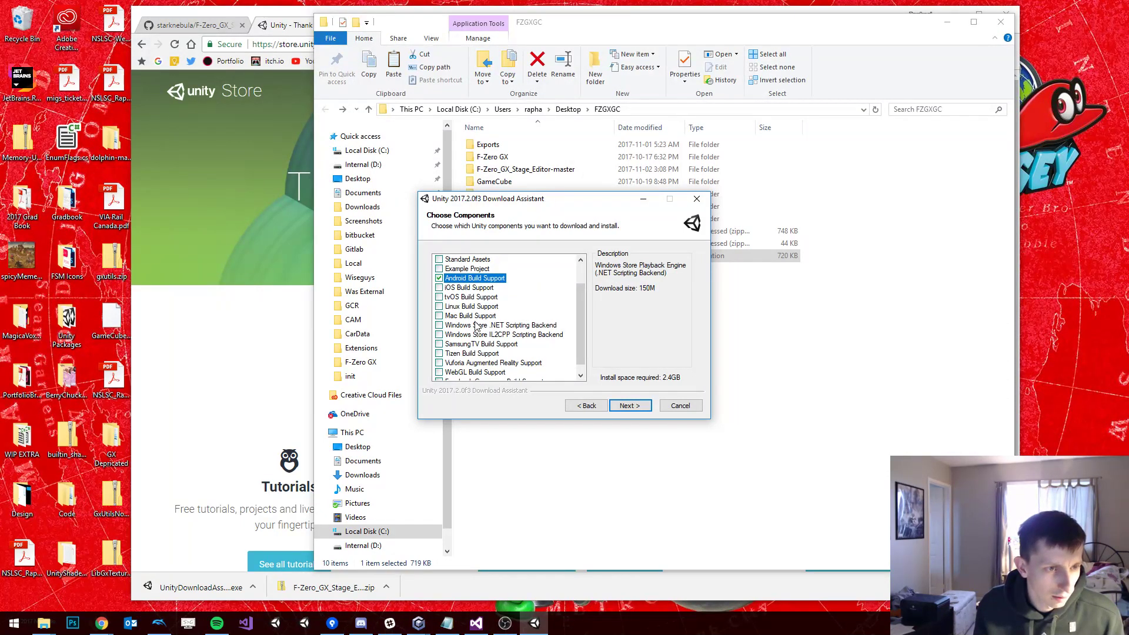
pyautogui.scroll(-1, 511, 332)
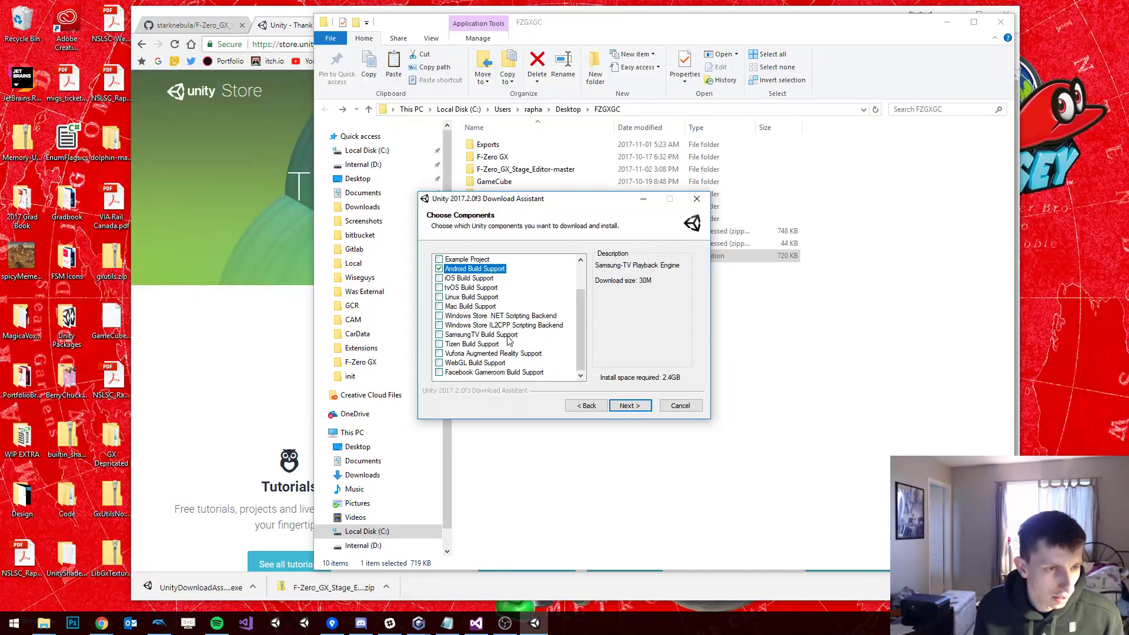
pyautogui.click(471, 354)
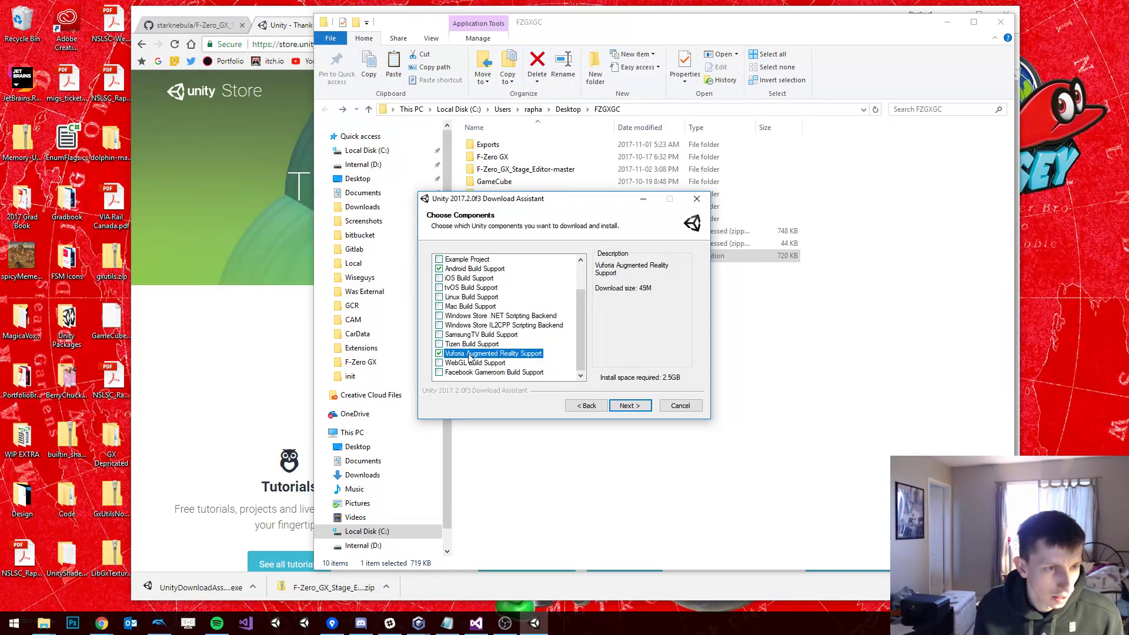
pyautogui.scroll(4, 488, 357)
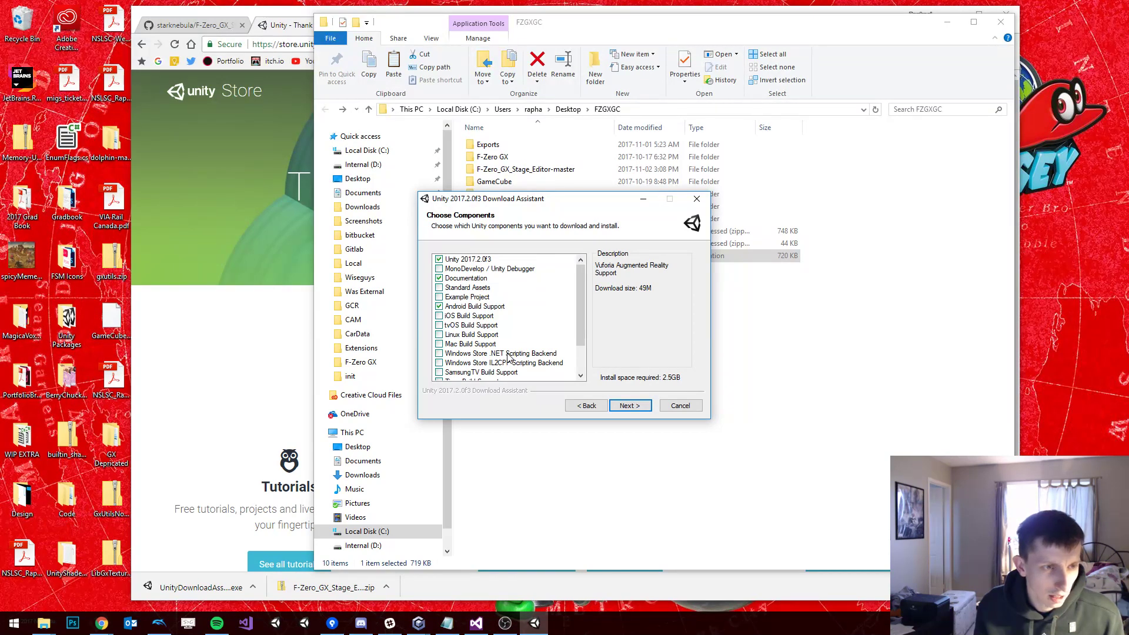
pyautogui.click(468, 287)
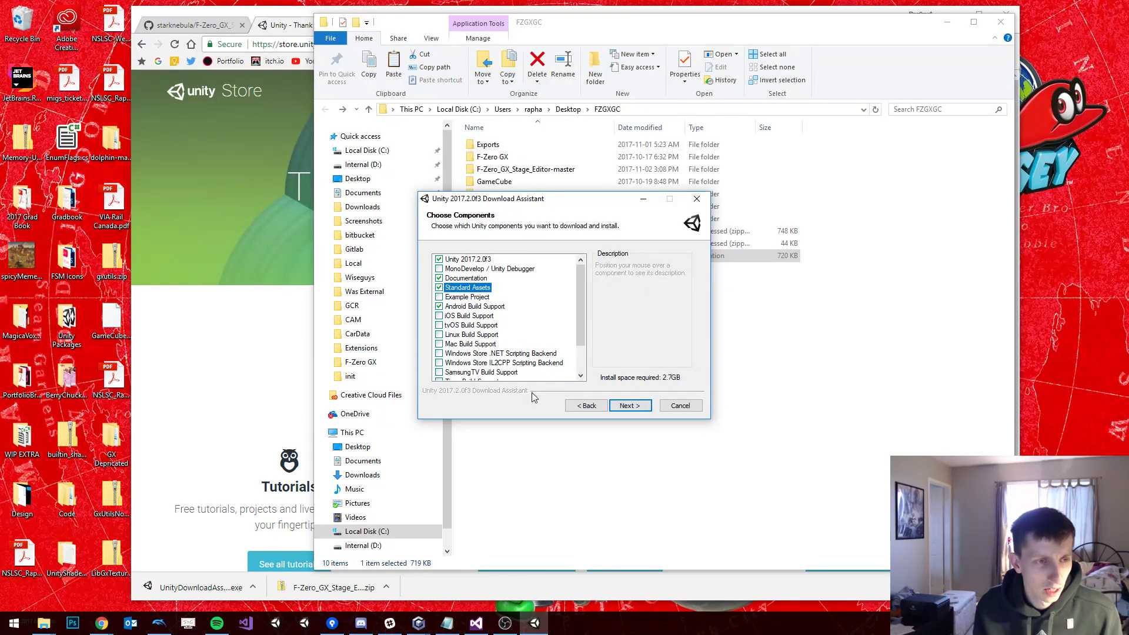
pyautogui.click(640, 409)
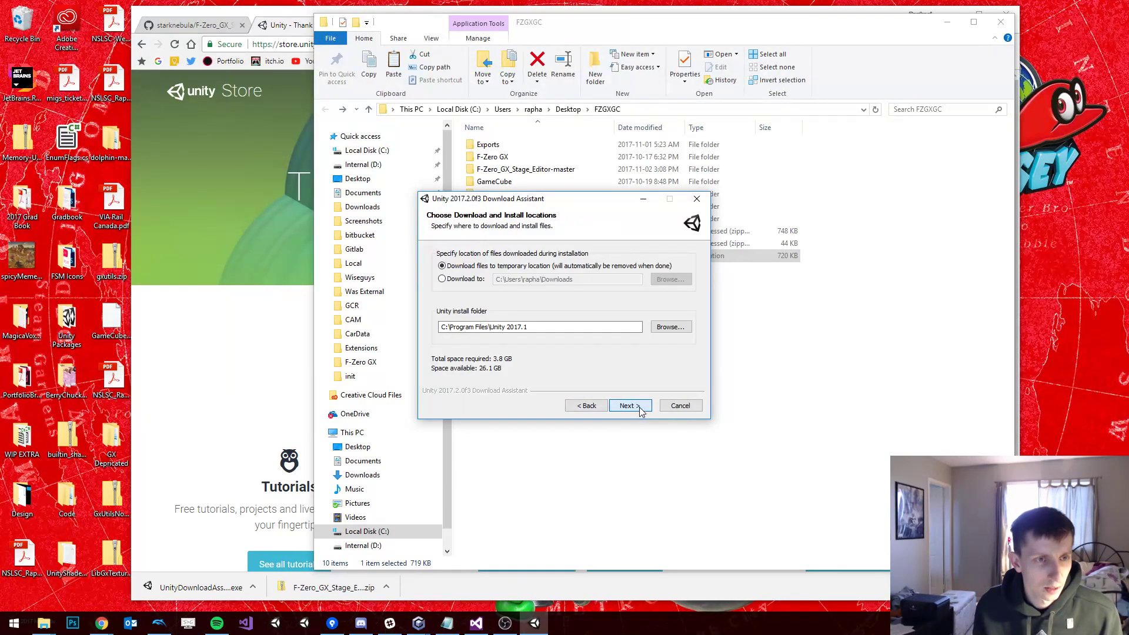
# Step: Browse for the Unity install folder and create a new folder inside the existing Unity 2017.1 folder
pyautogui.click(671, 327)
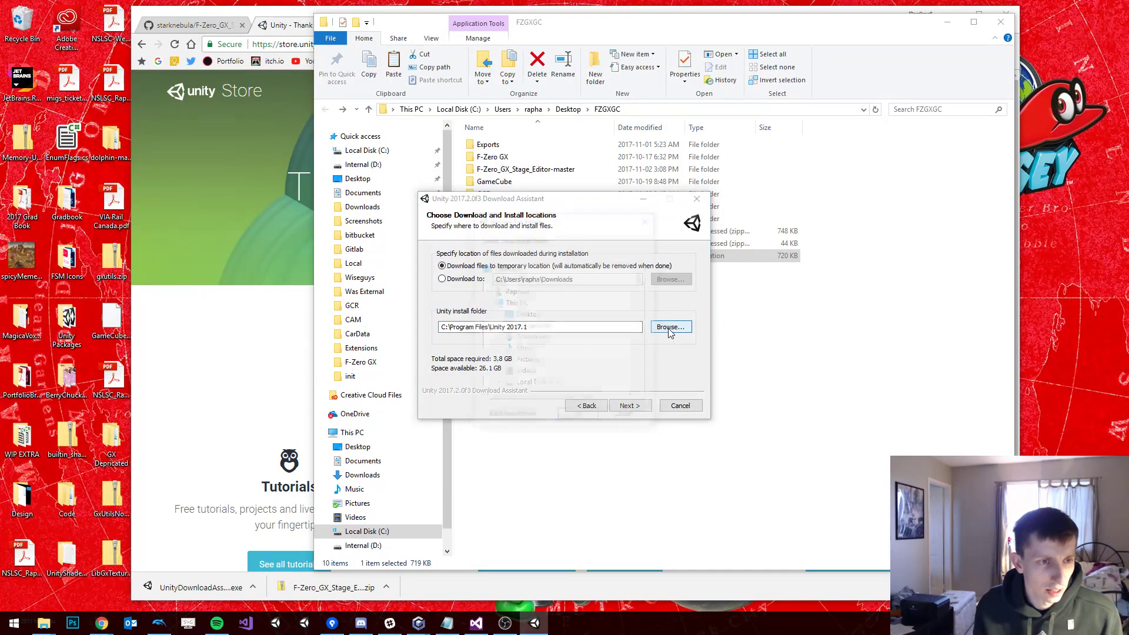
pyautogui.scroll(-2, 615, 376)
pyautogui.scroll(-6, 611, 385)
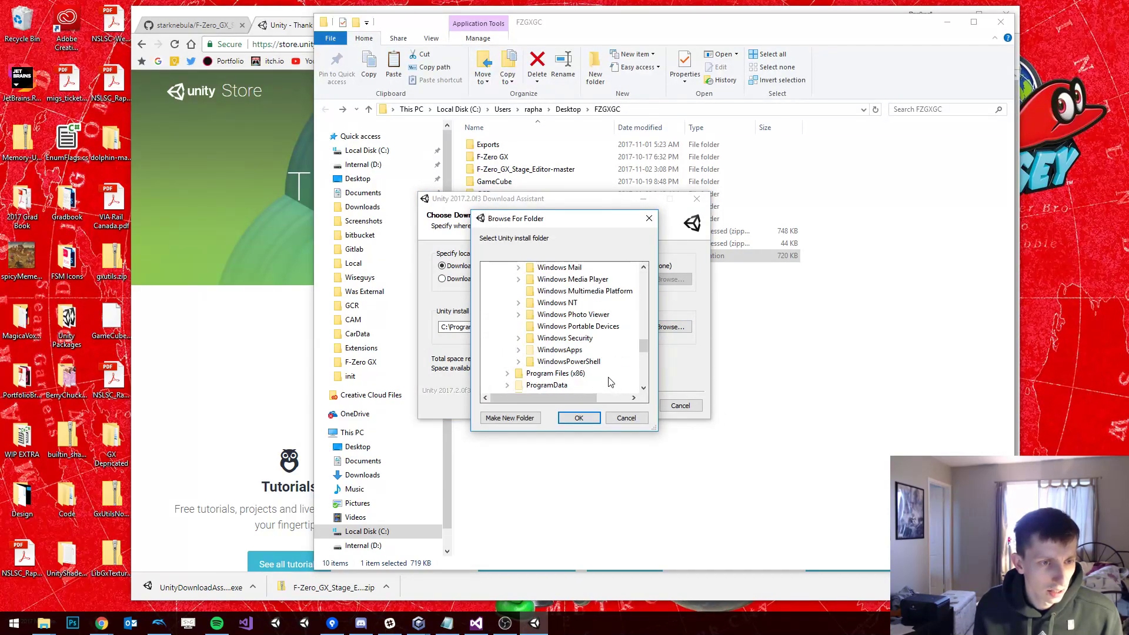
pyautogui.scroll(5, 600, 383)
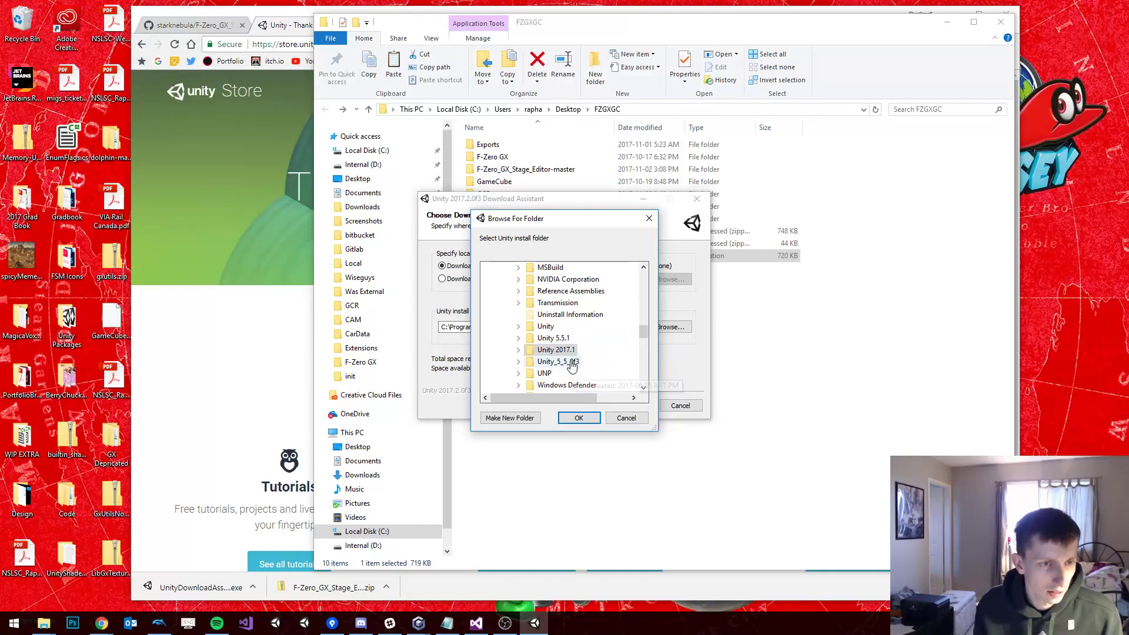
pyautogui.click(514, 418)
pyautogui.press('Return')
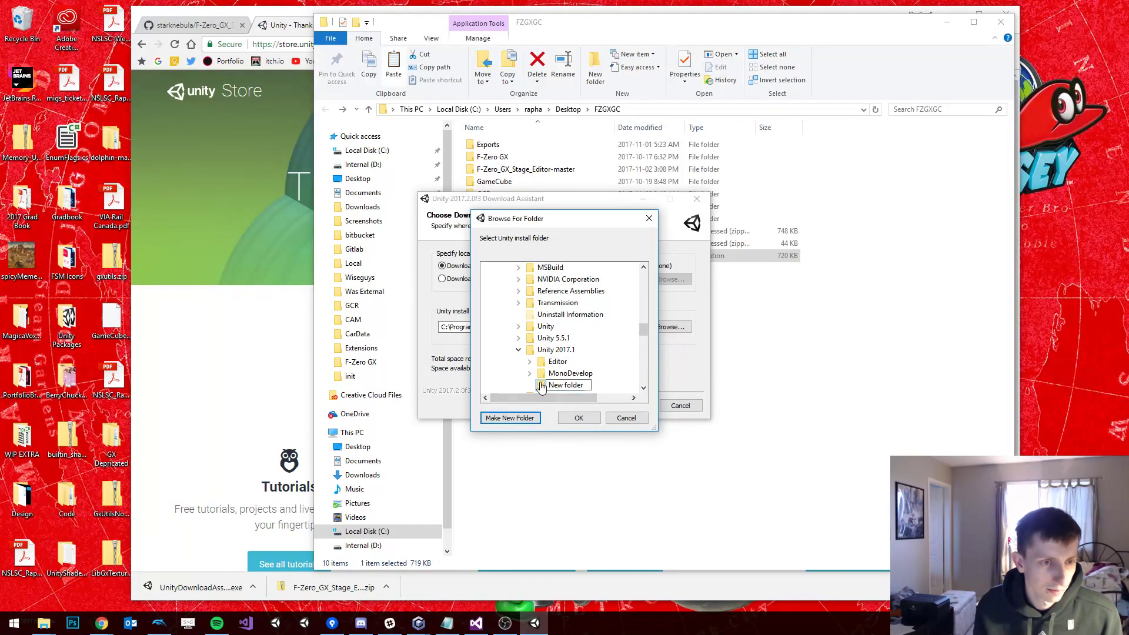
# Step: Create a new folder named Unity 2017.2.0f3 directly inside Program Files and select it in the folder tree
pyautogui.scroll(10, 547, 340)
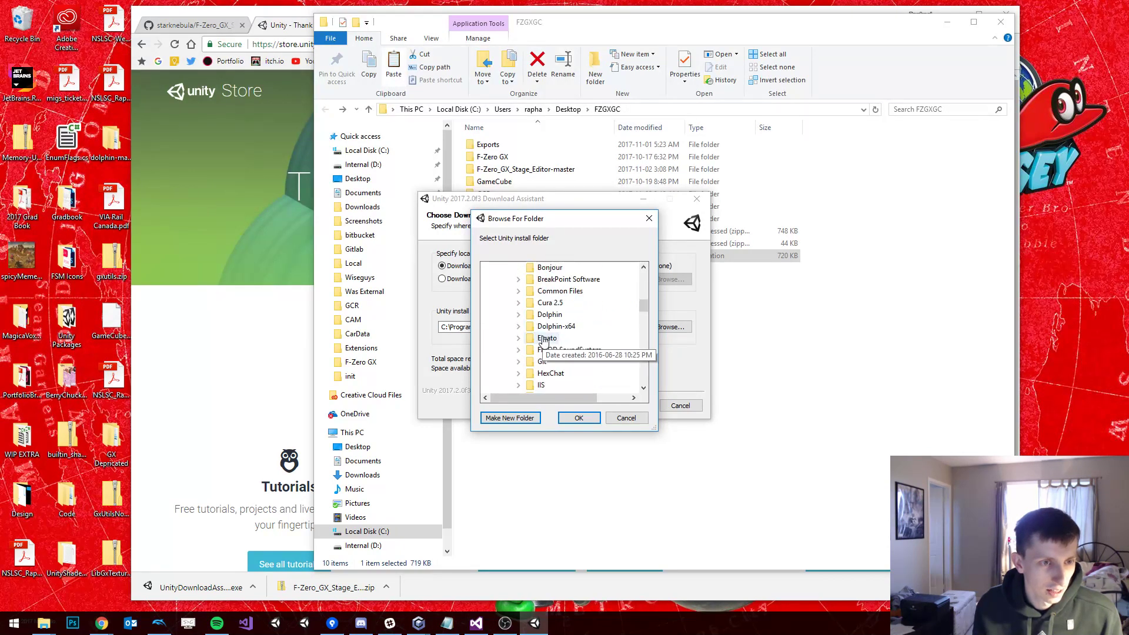
pyautogui.click(512, 417)
pyautogui.write('Unity 2')
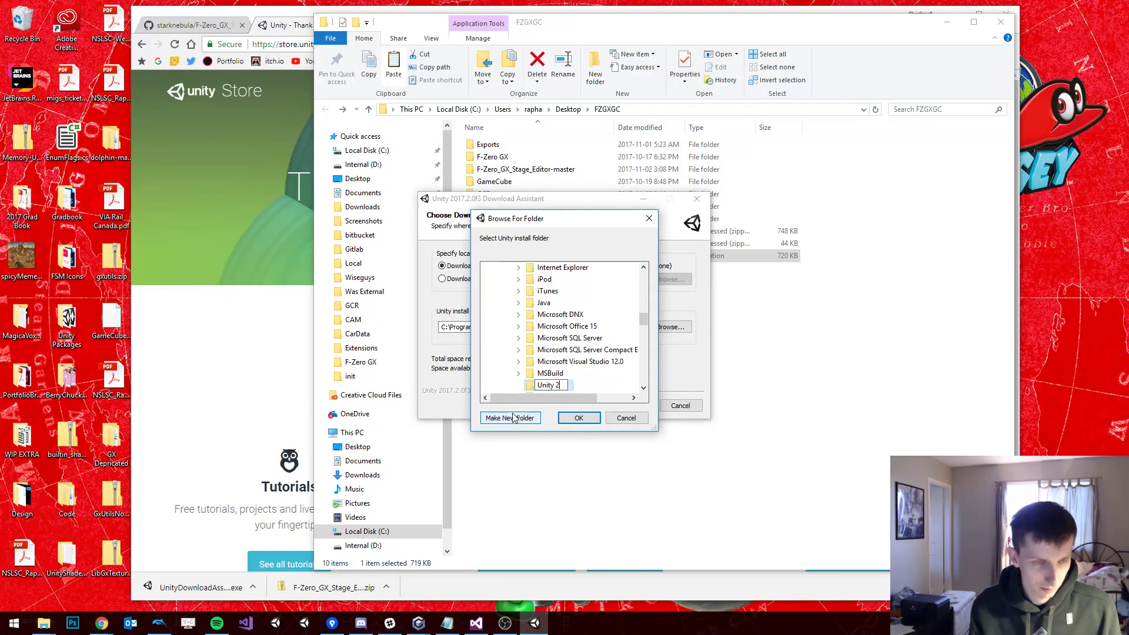
pyautogui.write('307')
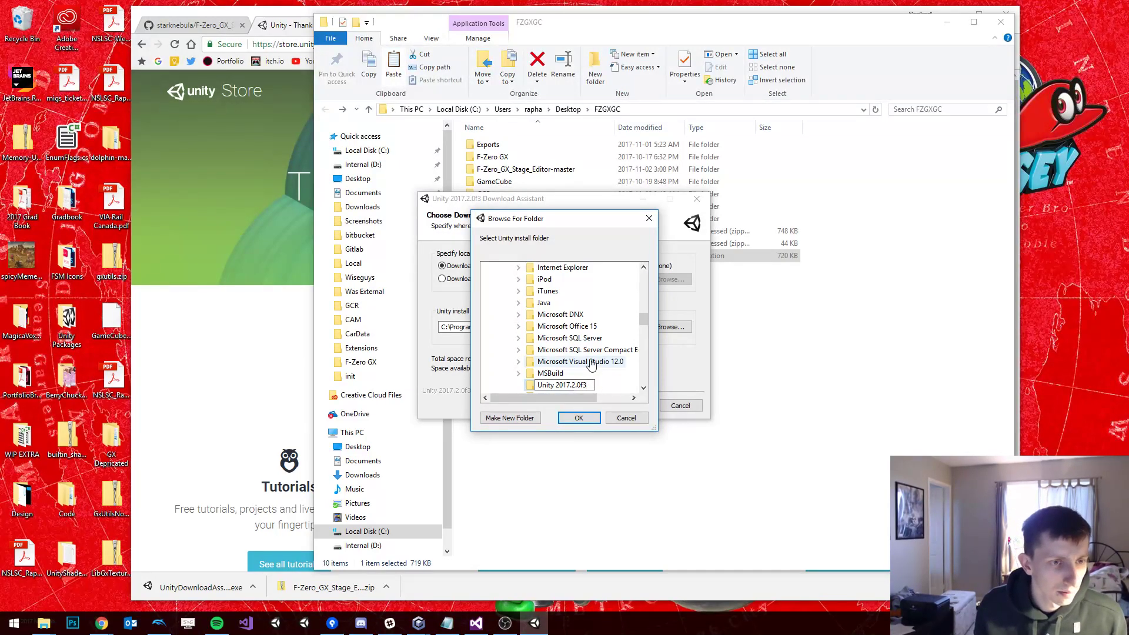
pyautogui.click(559, 375)
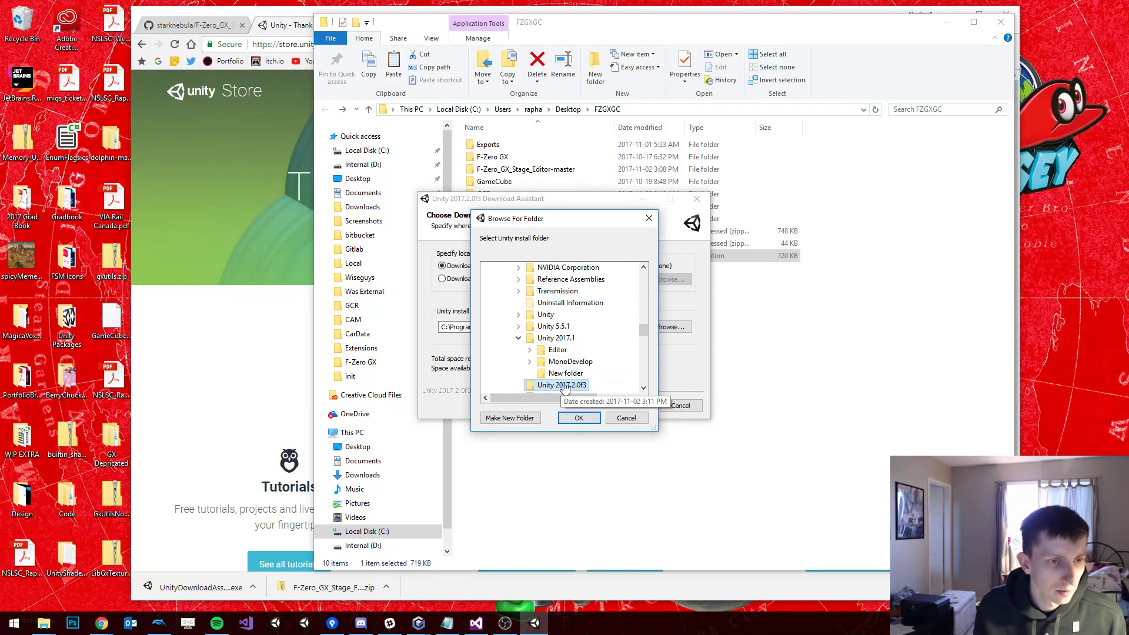
# Step: Collapse the Unity 2017.1 folder, confirm Unity 2017.2.0f3 as the install folder and start the download and installation
pyautogui.click(518, 338)
pyautogui.click(518, 338)
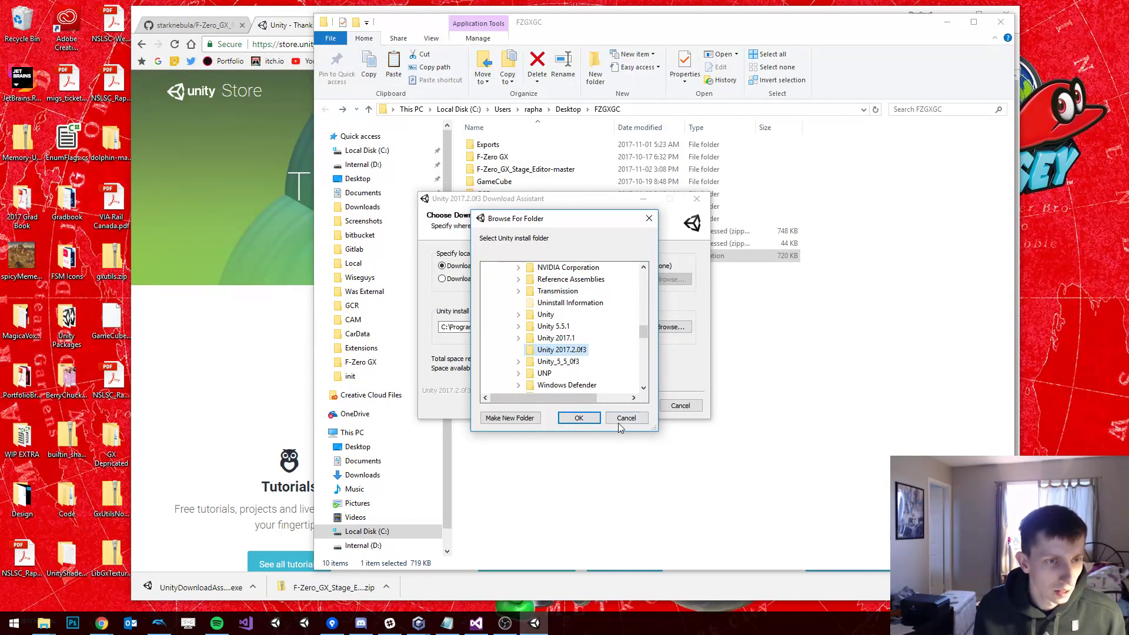
pyautogui.click(579, 419)
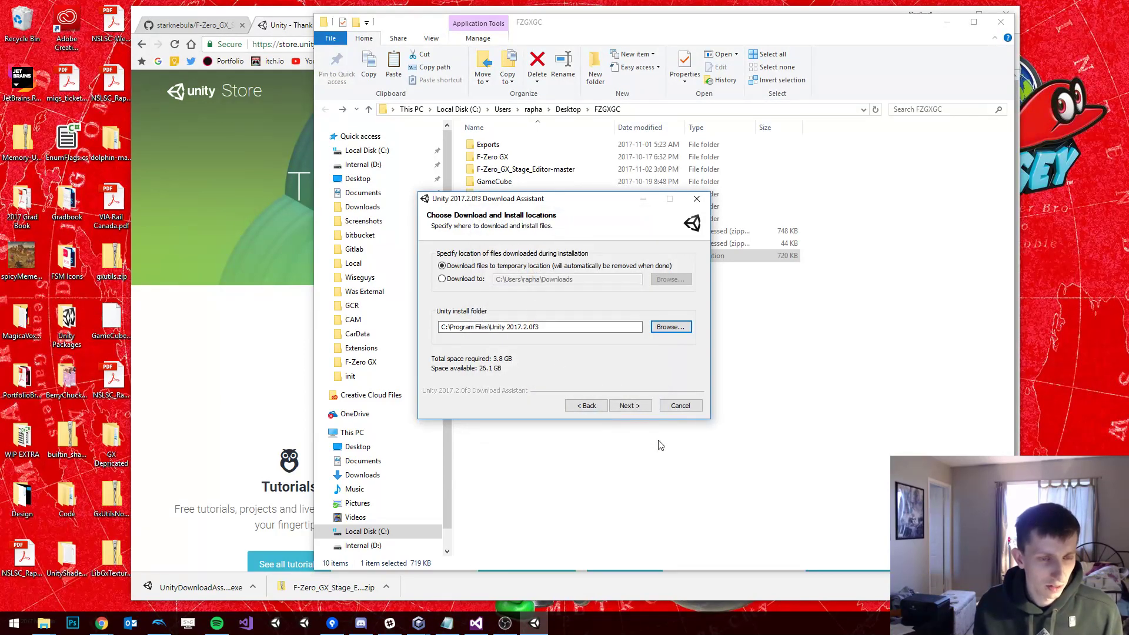
pyautogui.click(636, 406)
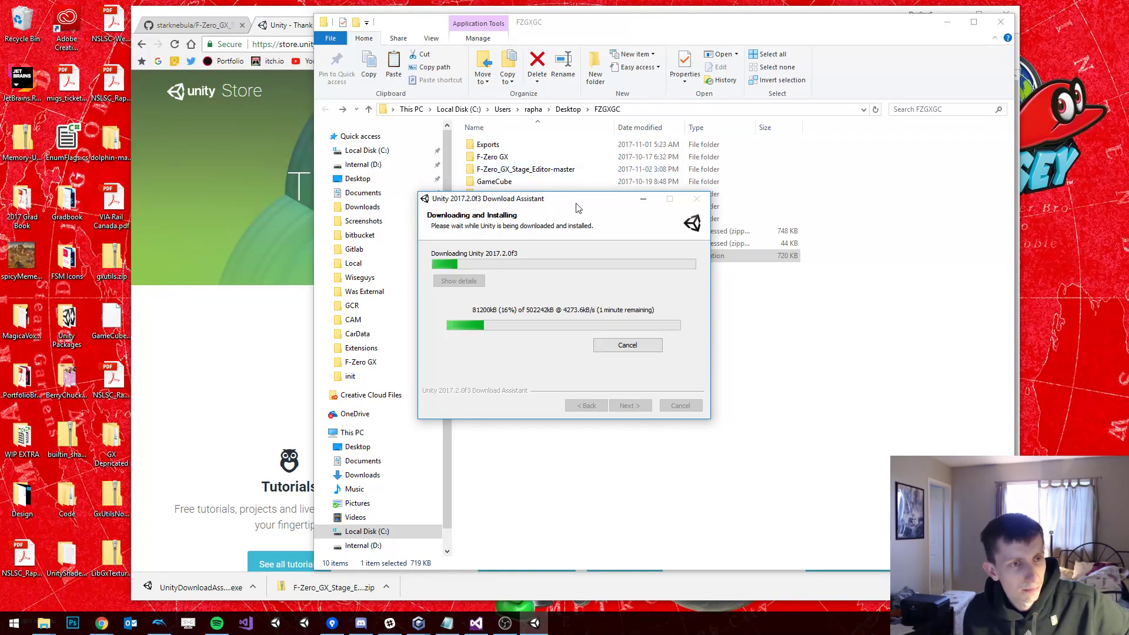
# Step: Move the Download Assistant window aside so that it no longer covers the FZGXGC folder contents
pyautogui.moveTo(576, 209); pyautogui.dragTo(168, 230)
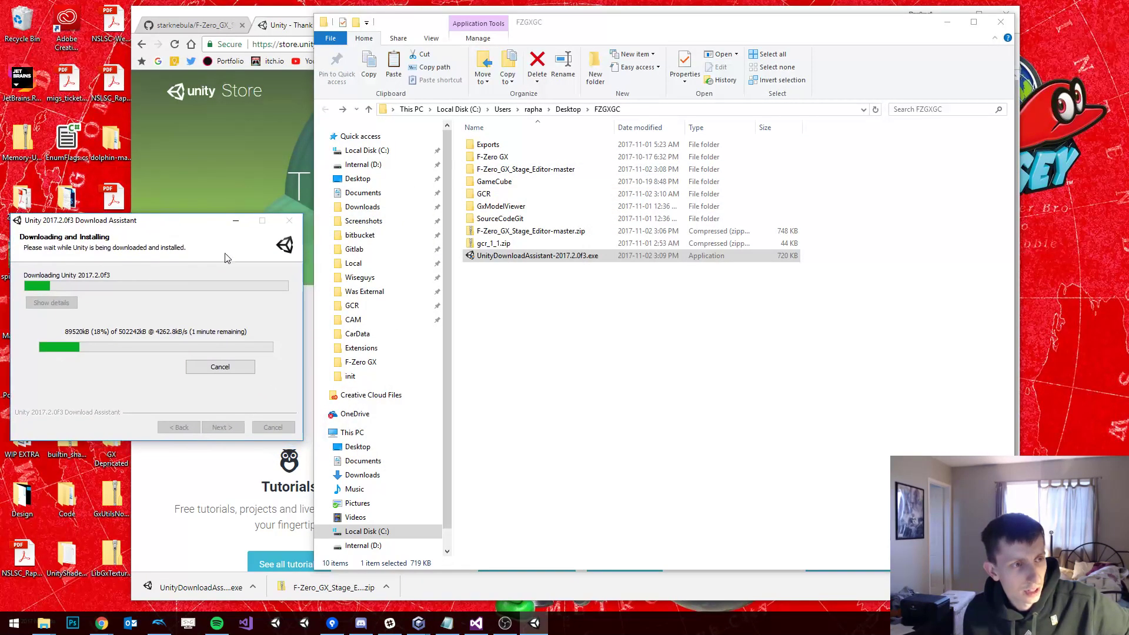
pyautogui.click(647, 405)
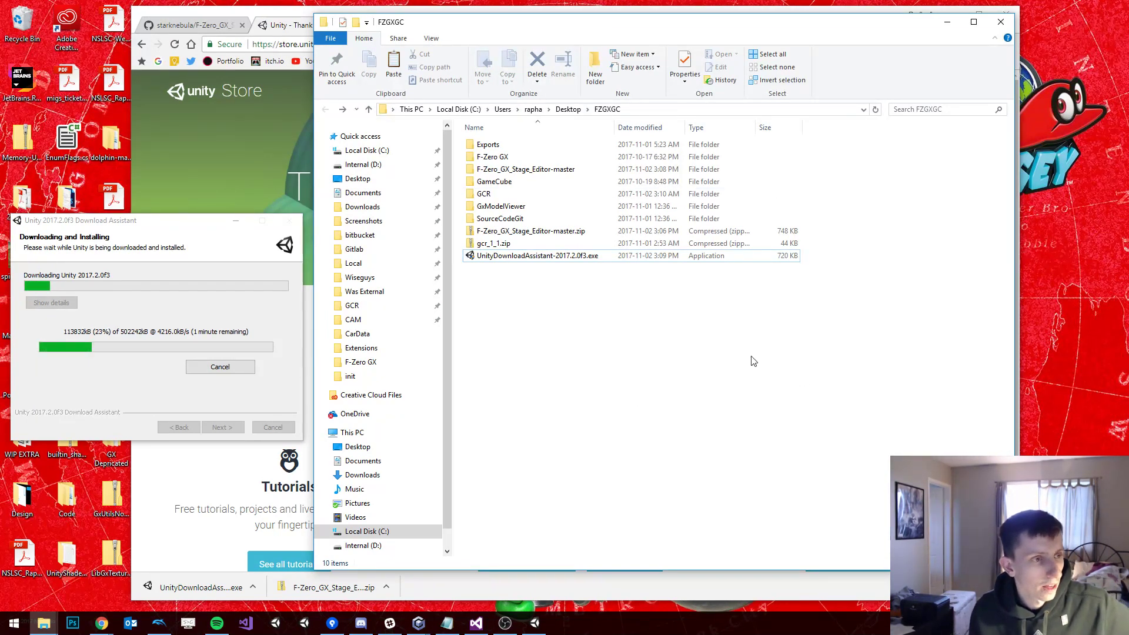
pyautogui.moveTo(218, 235); pyautogui.dragTo(284, 217)
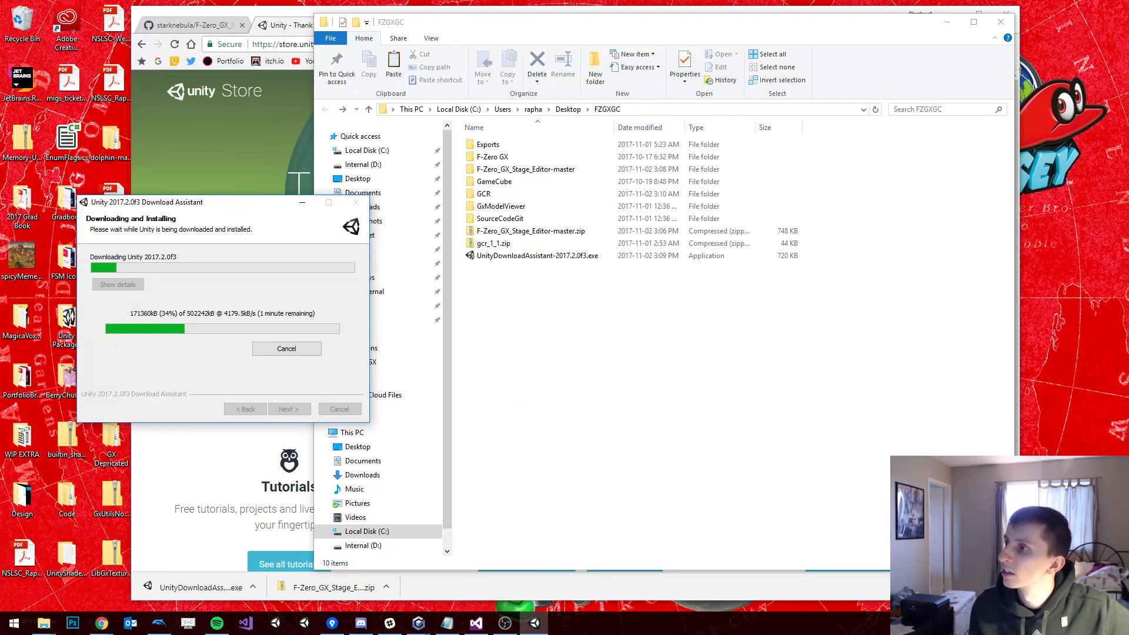
pyautogui.hotkey('alt', 'Tab')
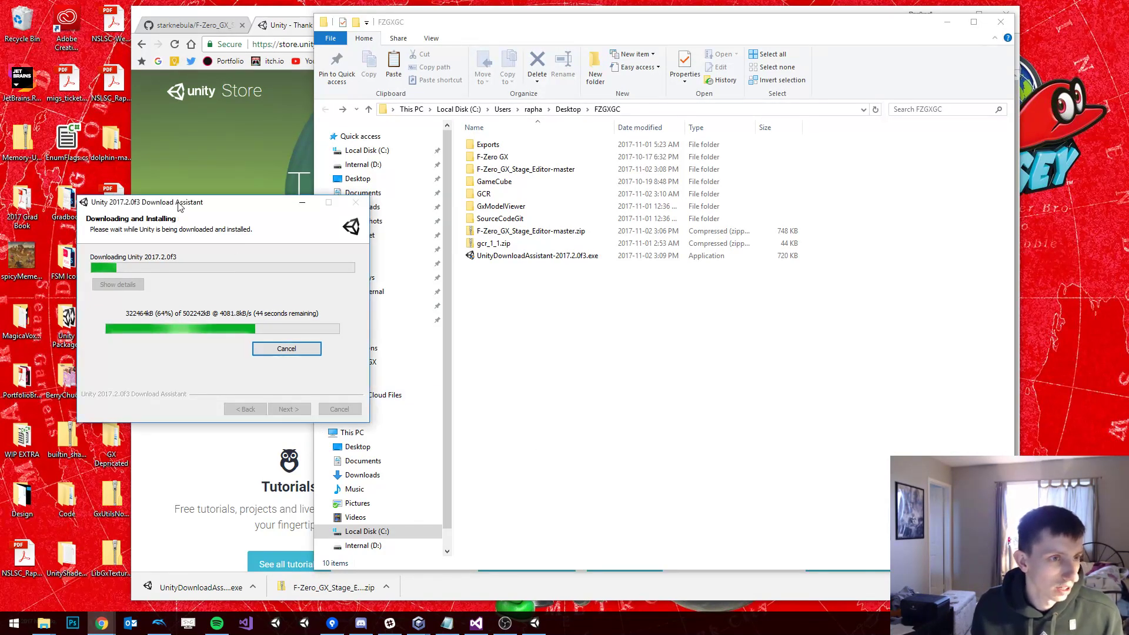
pyautogui.moveTo(177, 203); pyautogui.dragTo(913, 198)
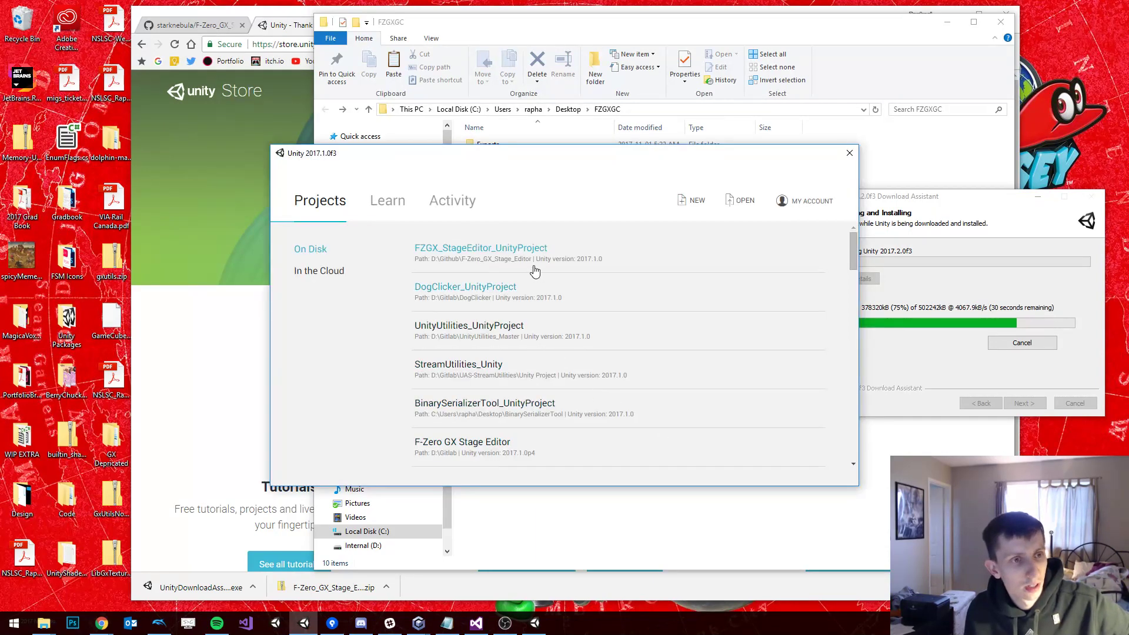
pyautogui.click(535, 252)
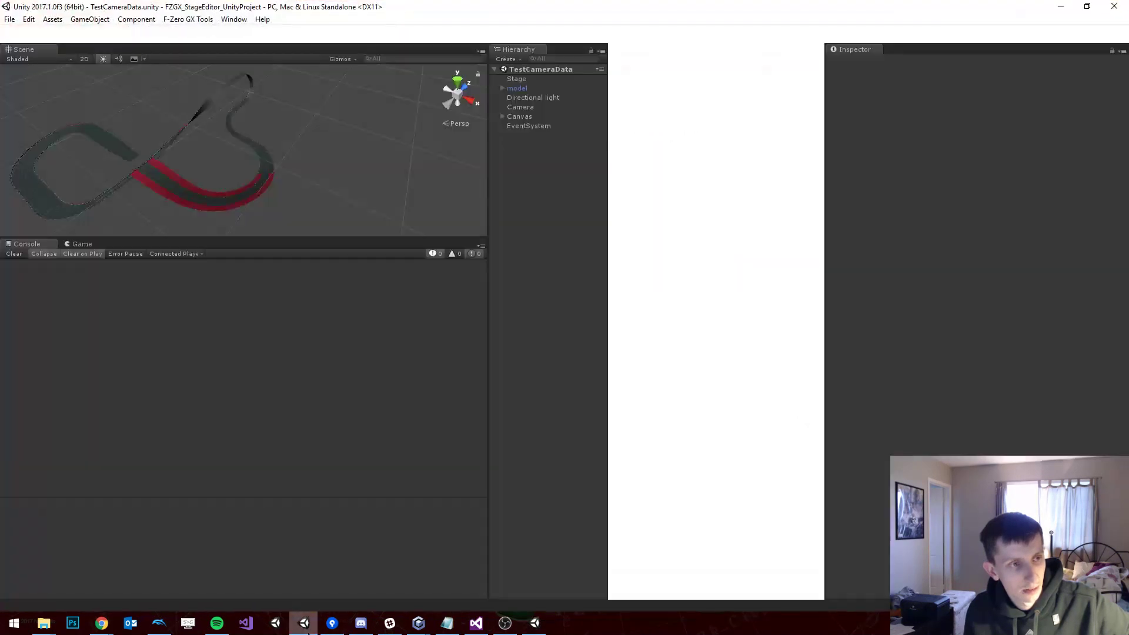
pyautogui.click(1112, 8)
pyautogui.click(597, 411)
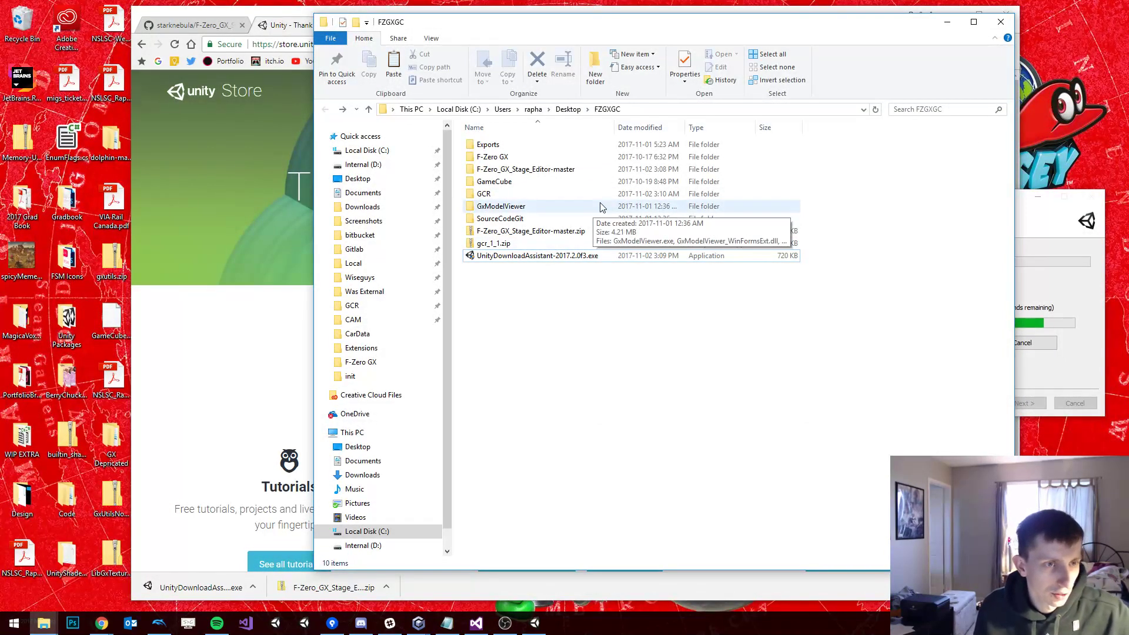
# Step: Open the F-Zero_GX_Stage_Editor-master folder, view its .gitignore file in Notepad and close the file
pyautogui.click(540, 172)
pyautogui.doubleClick(539, 172)
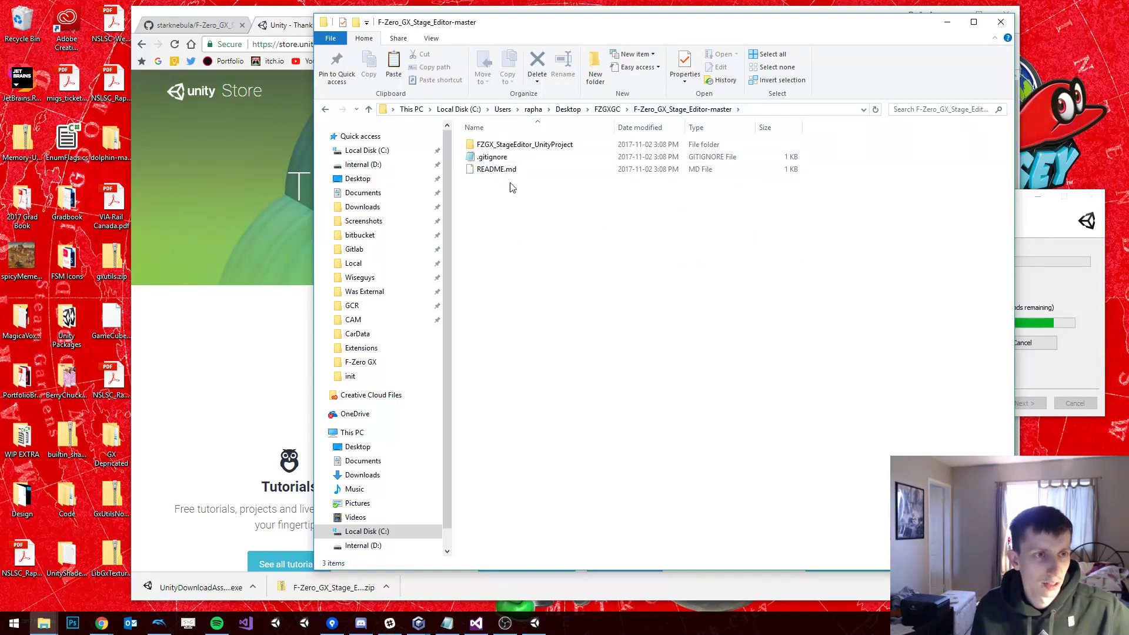
pyautogui.click(482, 171)
pyautogui.click(494, 158)
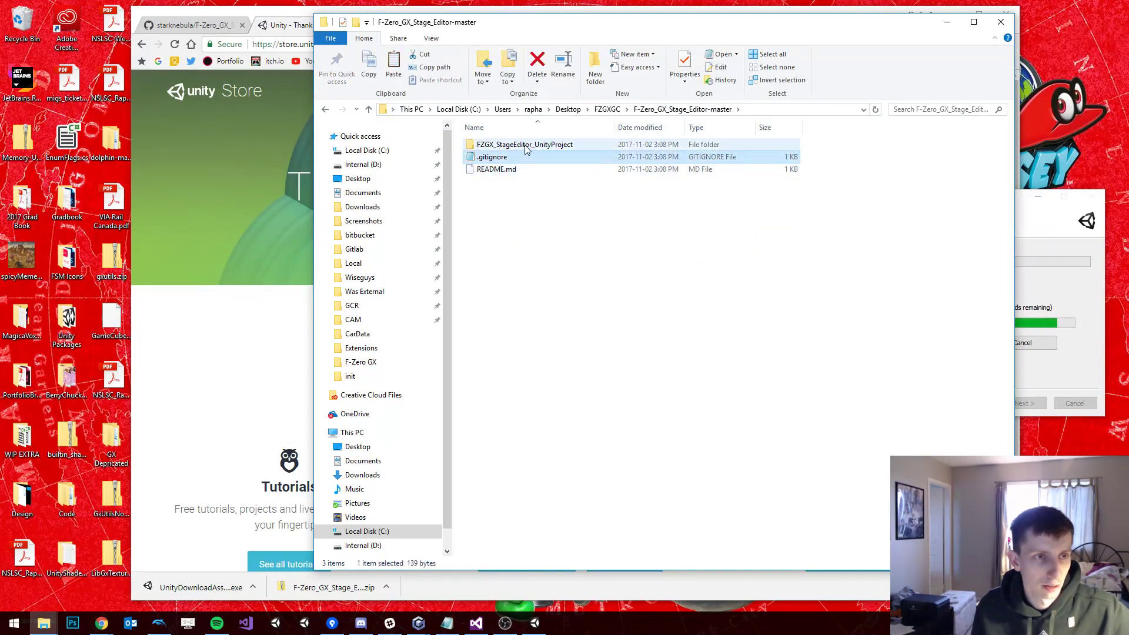
pyautogui.doubleClick(494, 158)
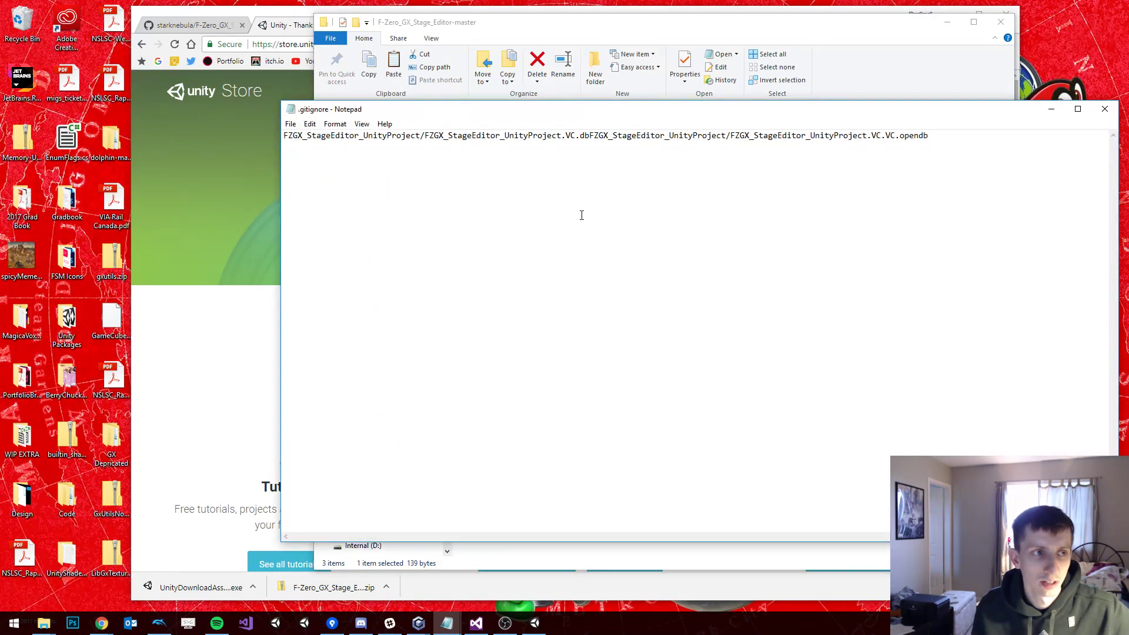
pyautogui.moveTo(560, 112); pyautogui.dragTo(410, 157)
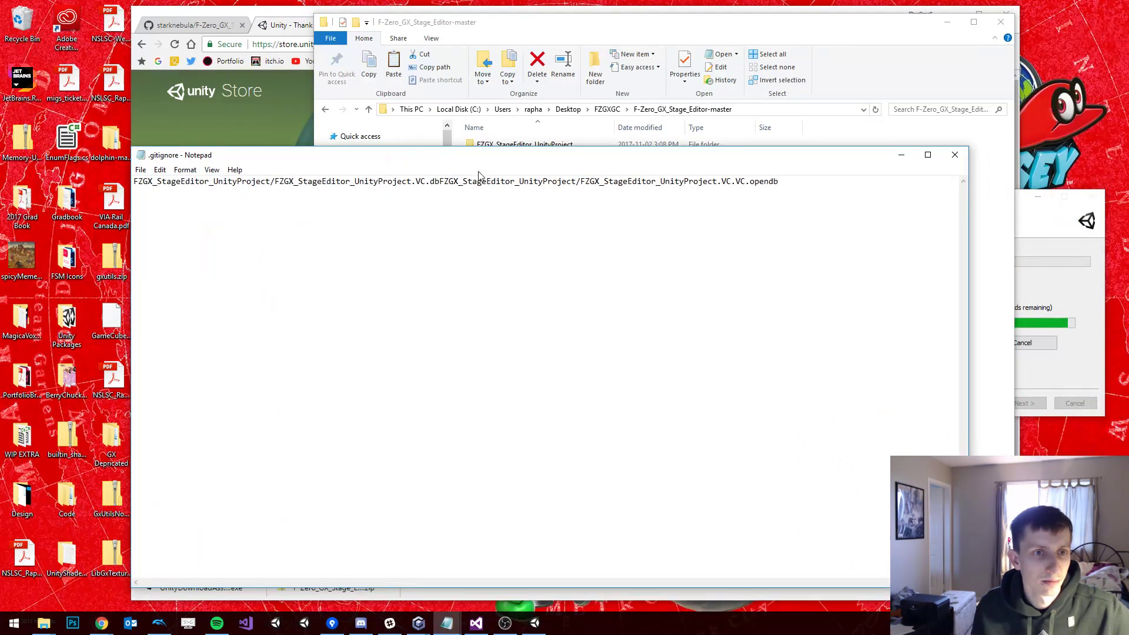
pyautogui.click(955, 154)
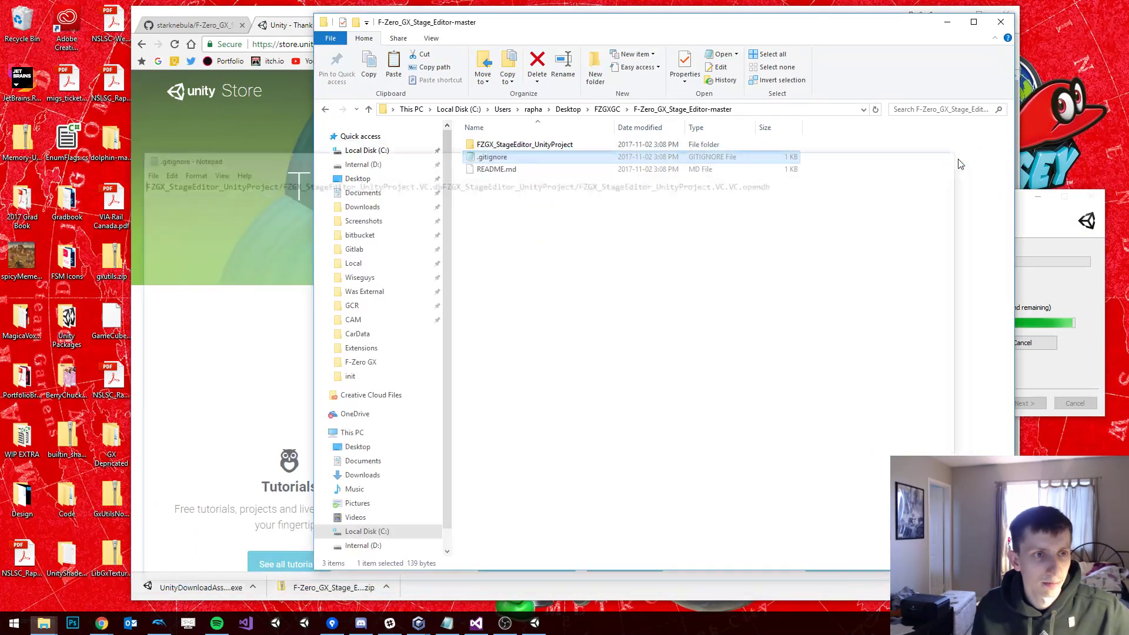
# Step: Open the FZGX_StageEditor_UnityProject folder, read through its .gitignore file in Notepad and close the file
pyautogui.doubleClick(512, 144)
pyautogui.doubleClick(497, 170)
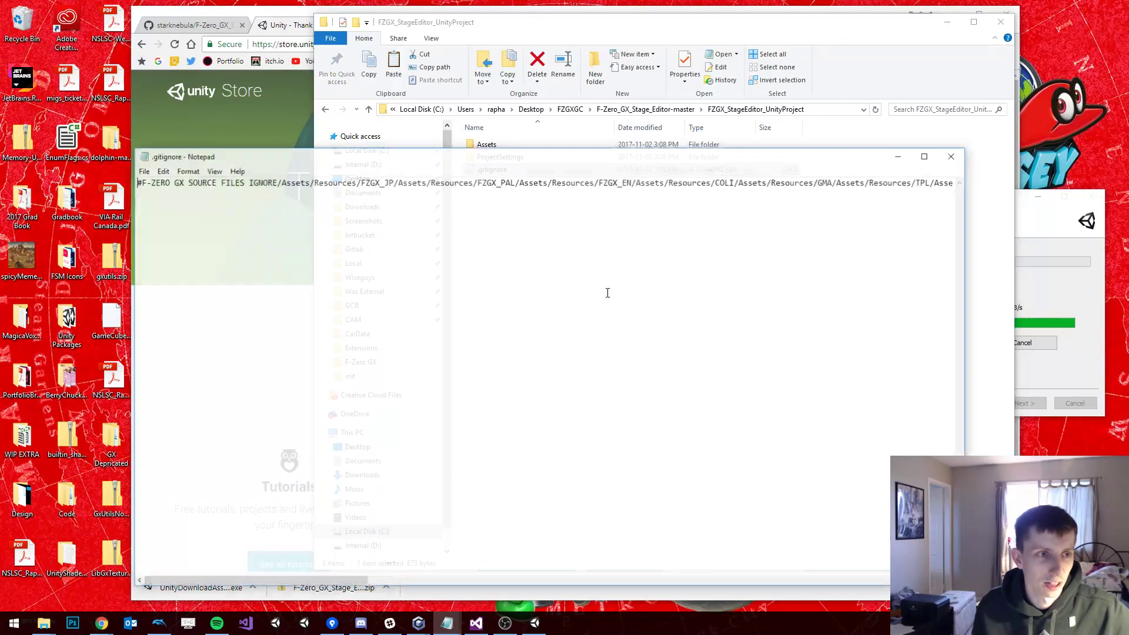
pyautogui.moveTo(293, 188); pyautogui.dragTo(1054, 212)
pyautogui.click(567, 236)
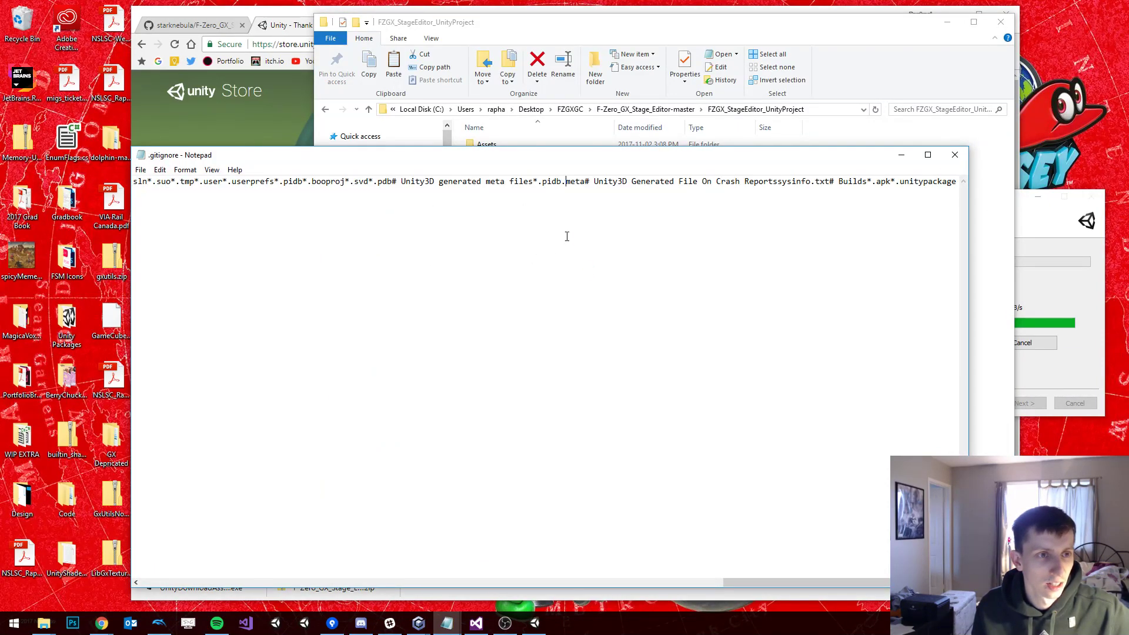
pyautogui.moveTo(753, 587); pyautogui.dragTo(150, 563)
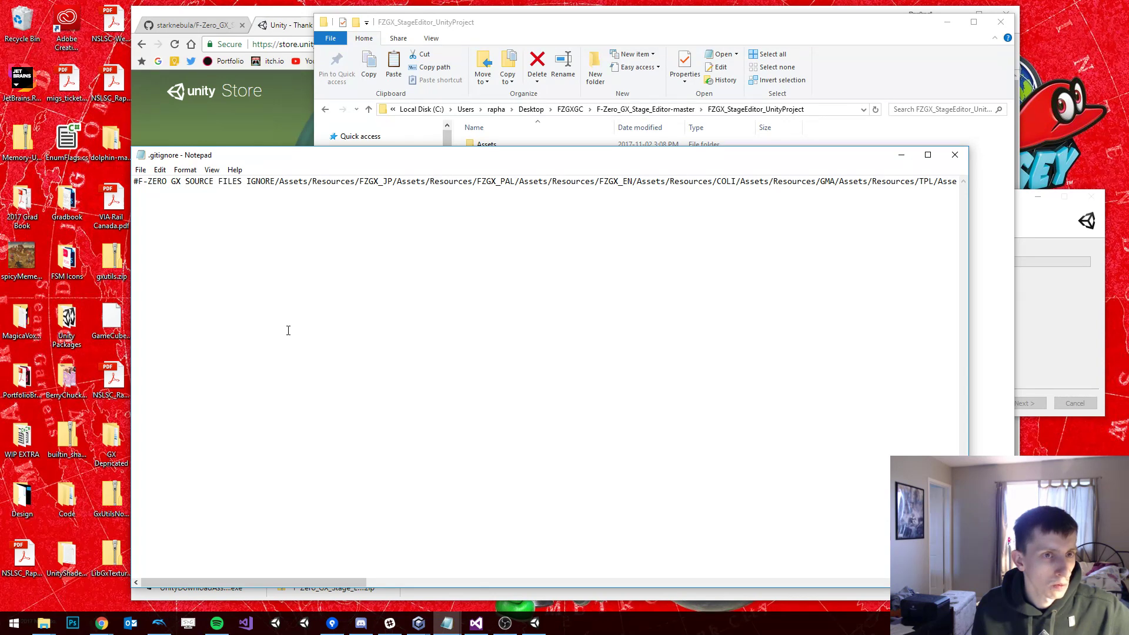
pyautogui.click(955, 155)
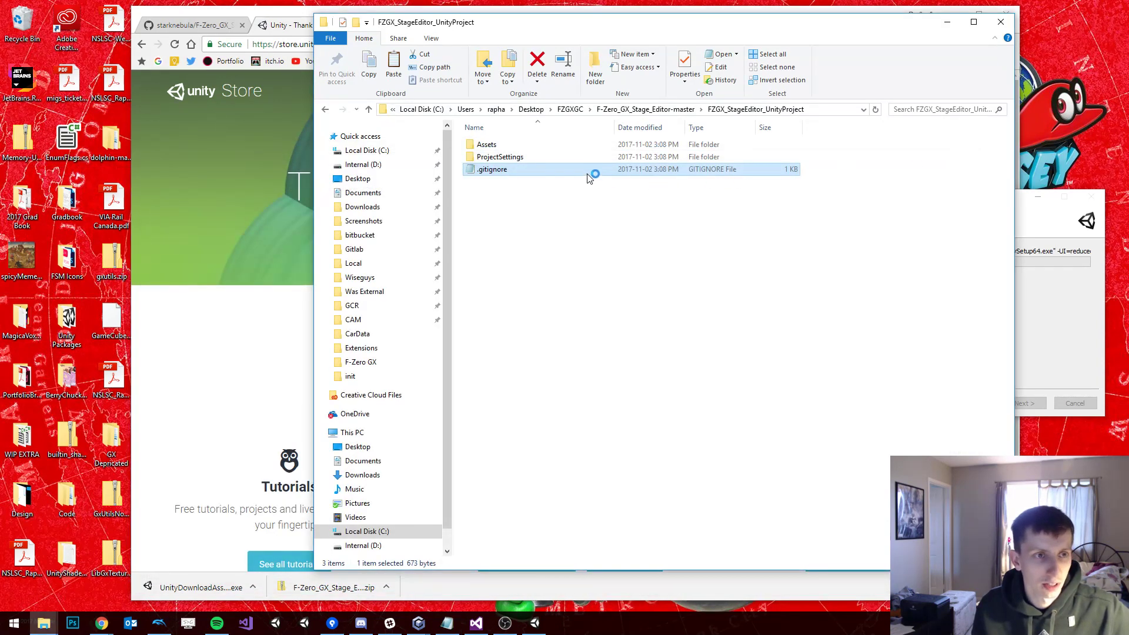
# Step: Open the .gitignore file of FZGX_StageEditor_UnityProject with WordPad, without making it the default app
pyautogui.rightClick(586, 172)
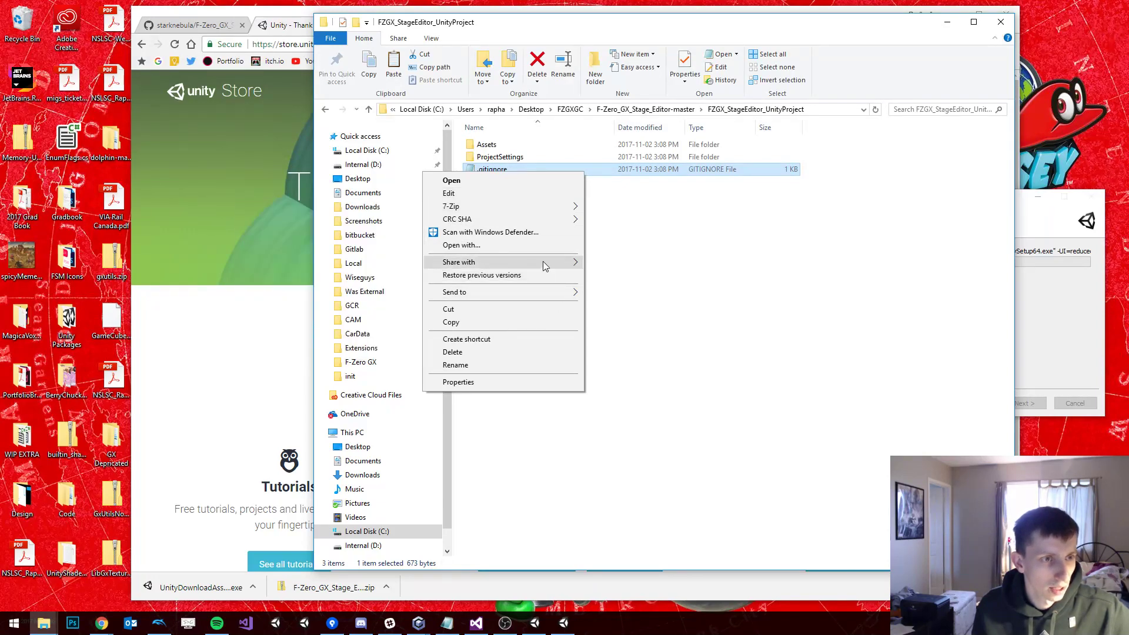
pyautogui.moveTo(542, 261)
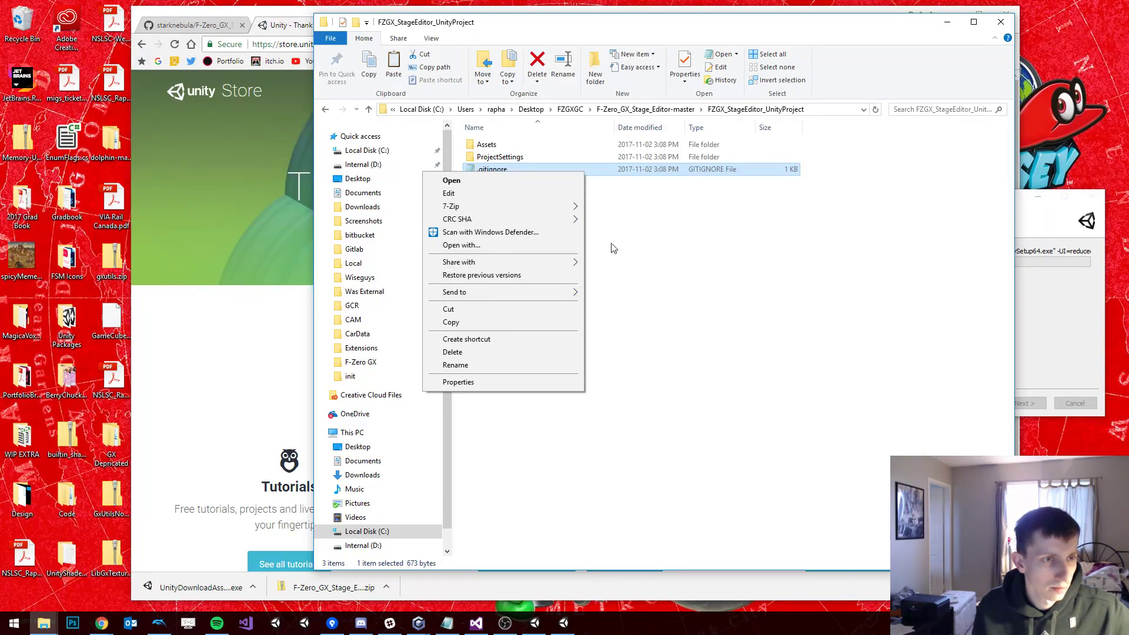
pyautogui.click(568, 247)
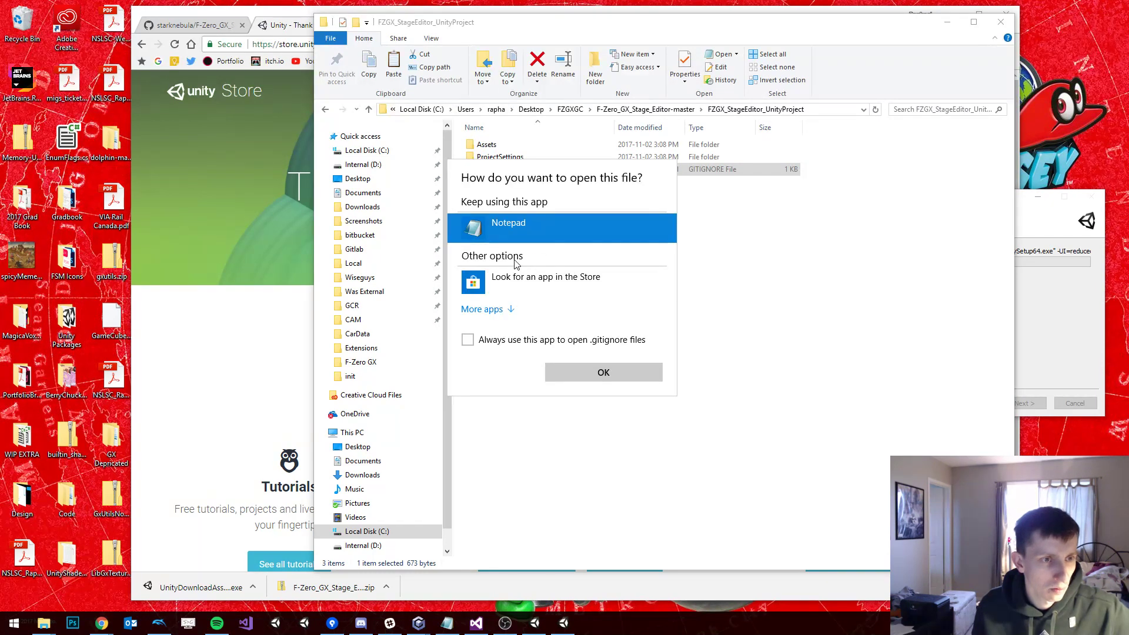
pyautogui.click(491, 310)
pyautogui.scroll(-3, 583, 303)
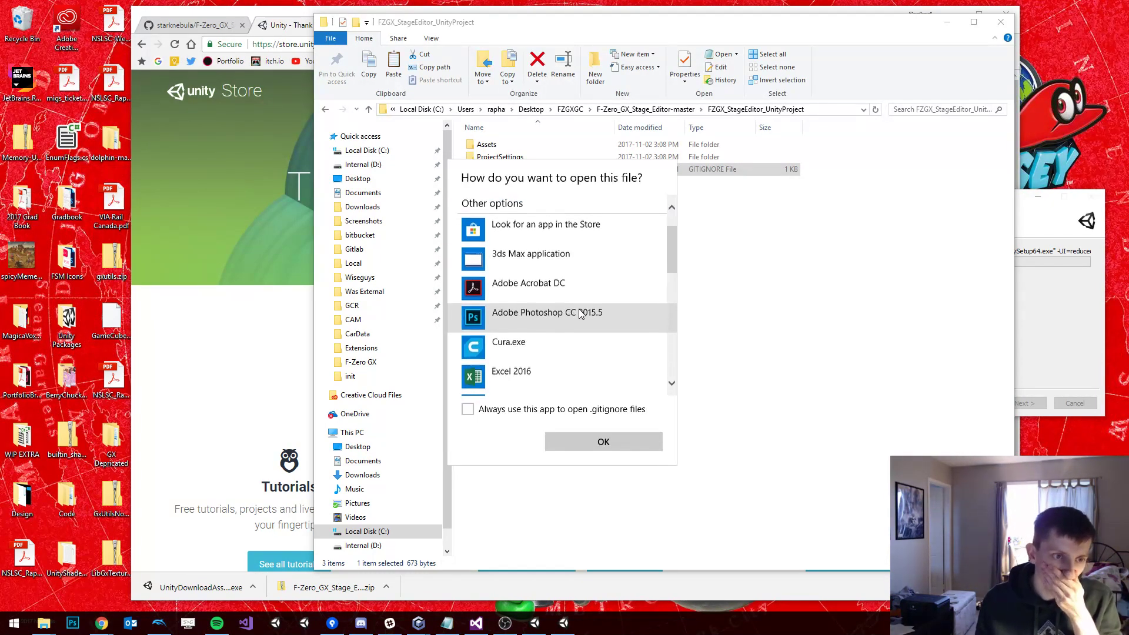
pyautogui.scroll(-4, 575, 310)
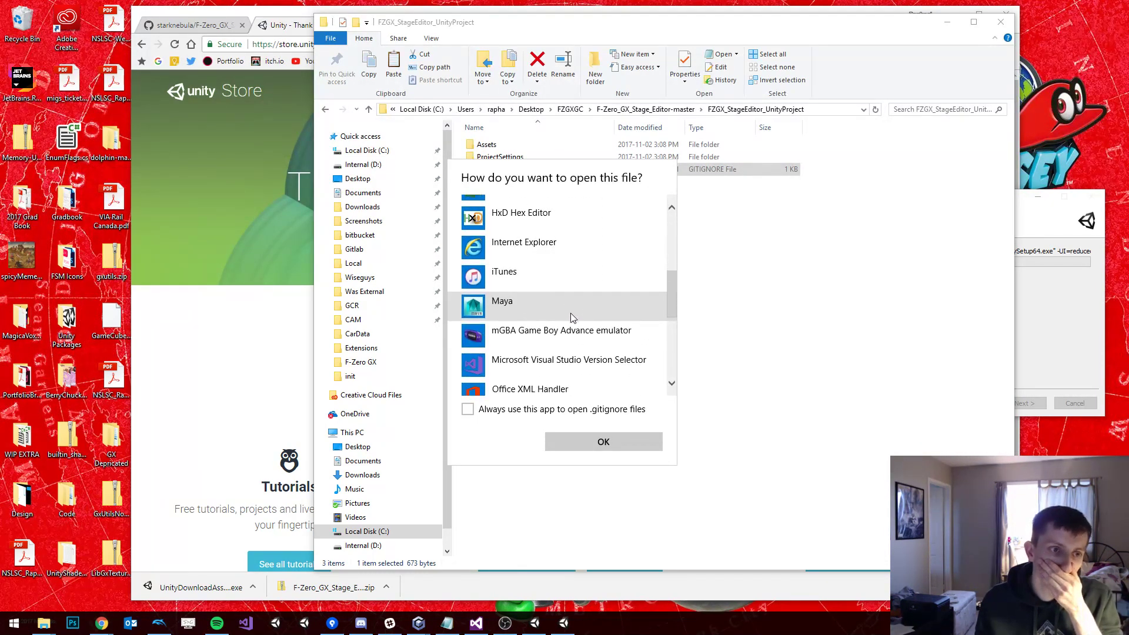
pyautogui.scroll(-3, 570, 313)
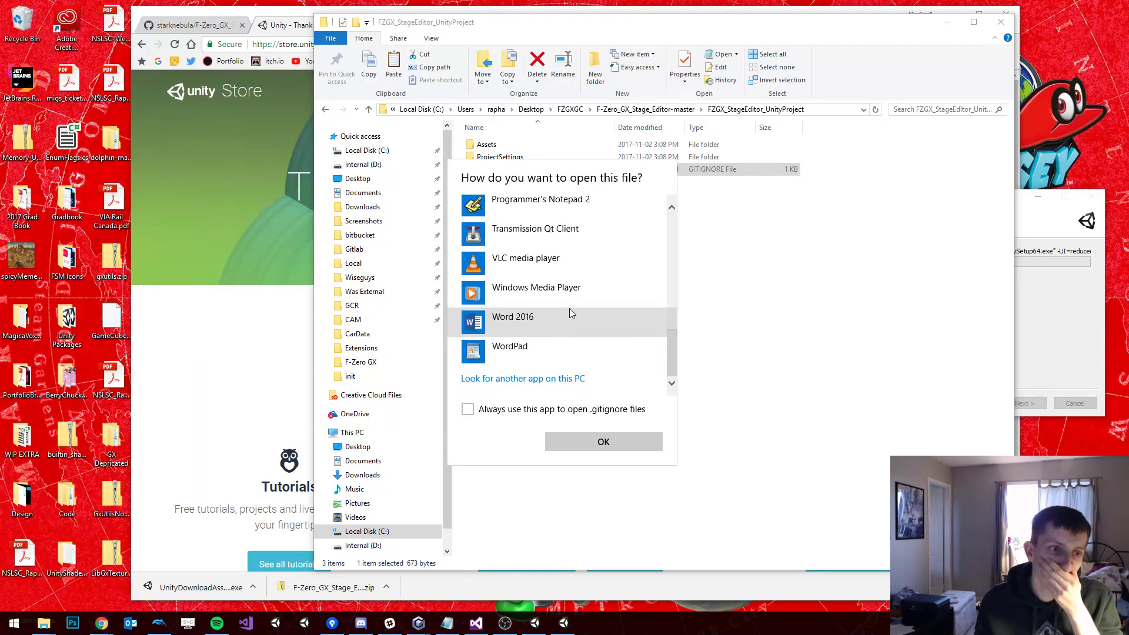
pyautogui.click(539, 351)
pyautogui.click(597, 442)
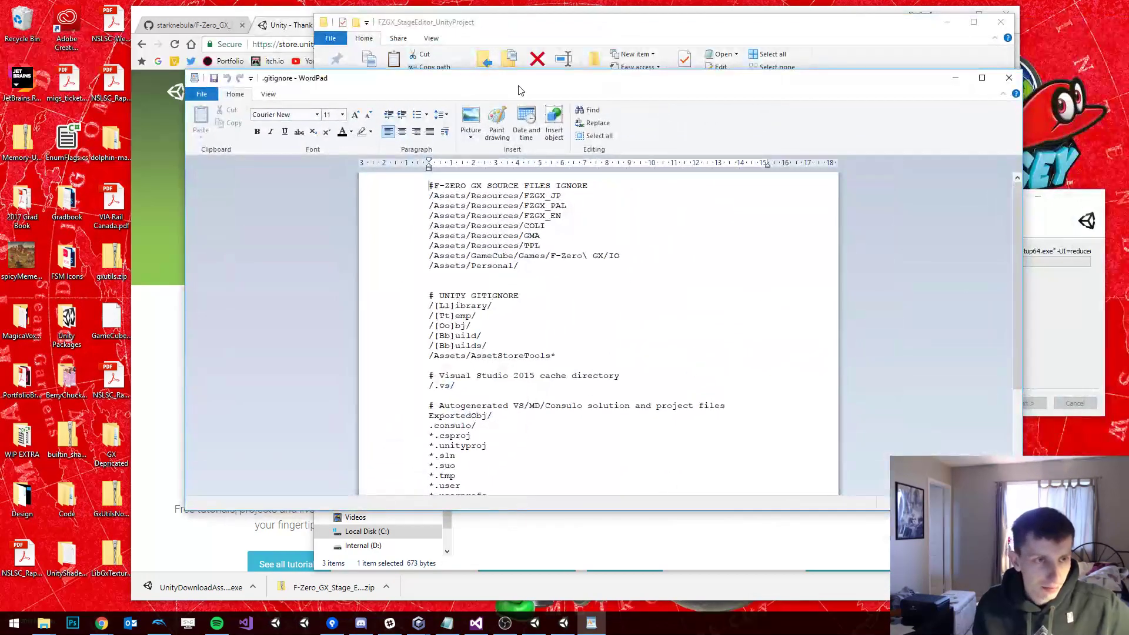
# Step: Enlarge the WordPad window and examine the F-Zero GX source file ignore entries, including the /Assets/Personal/ line
pyautogui.moveTo(509, 62); pyautogui.dragTo(506, 39)
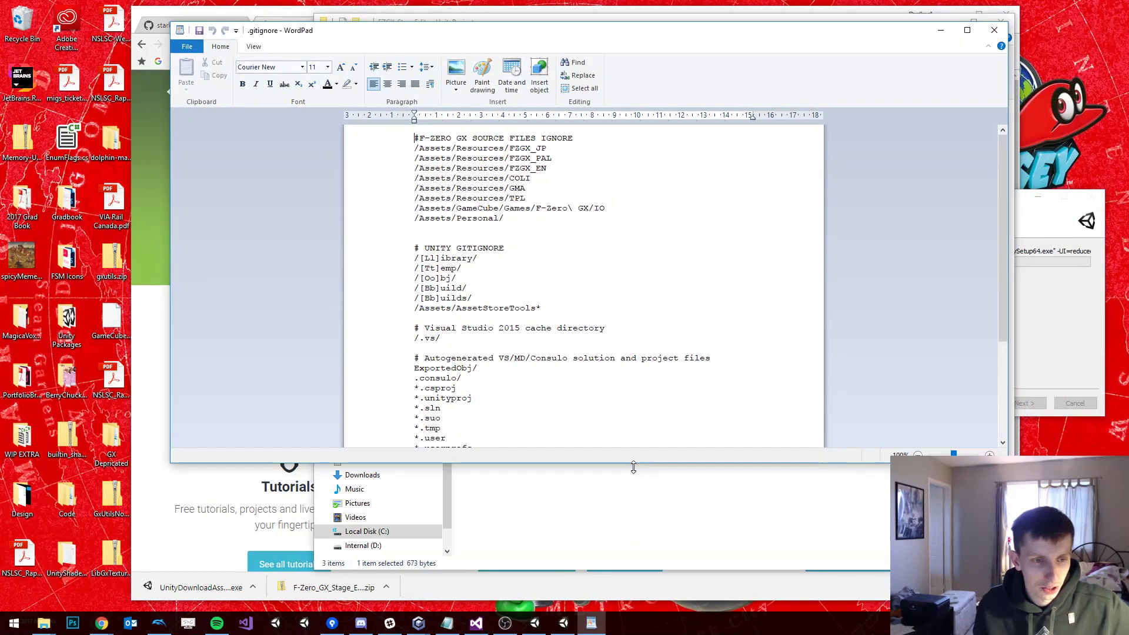
pyautogui.moveTo(634, 467); pyautogui.dragTo(649, 596)
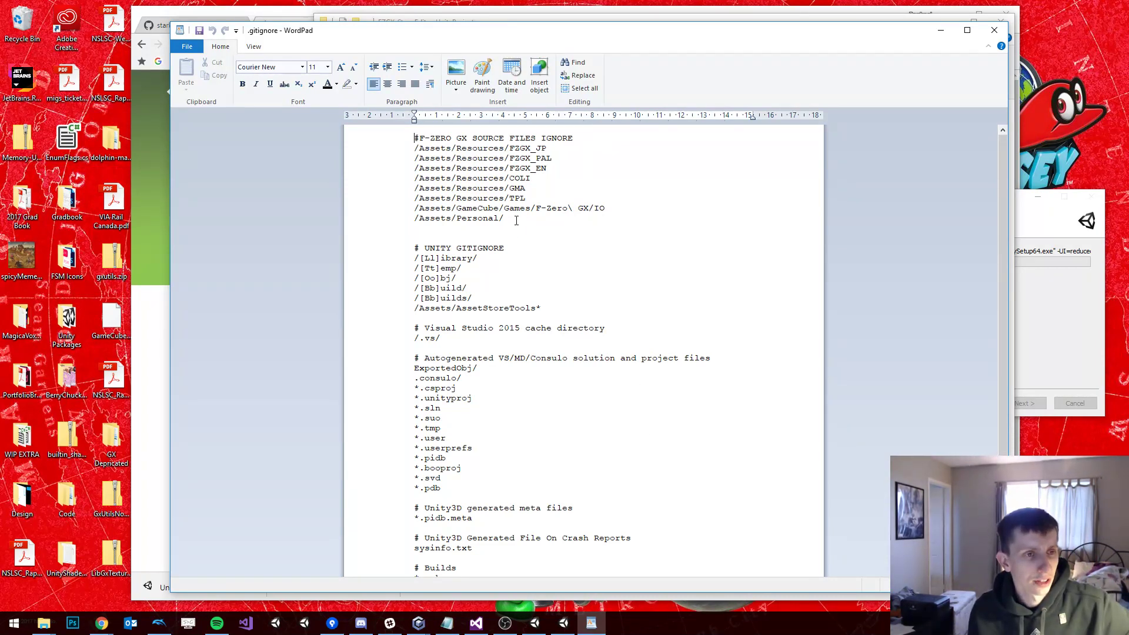
pyautogui.moveTo(516, 221); pyautogui.dragTo(368, 154)
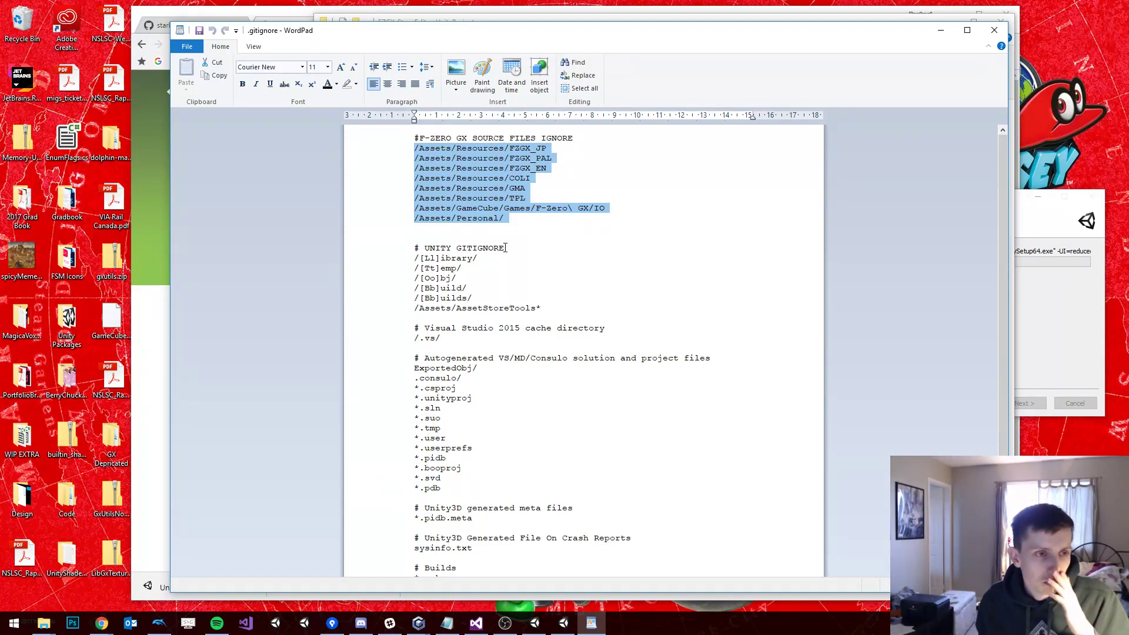
pyautogui.tripleClick(459, 219)
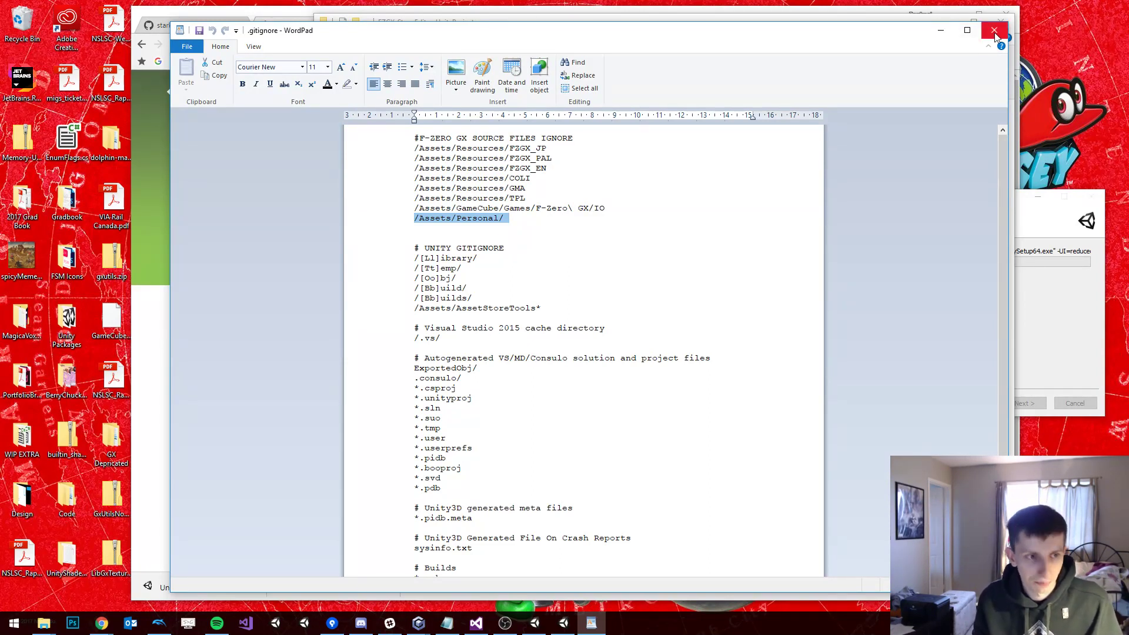
pyautogui.click(516, 220)
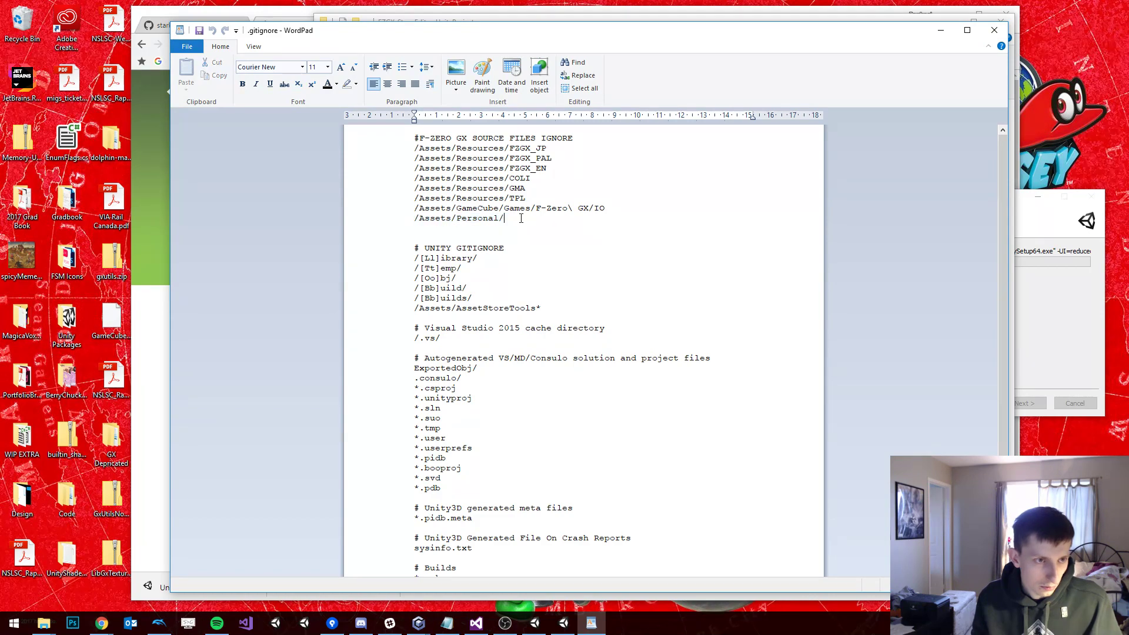
# Step: Highlight Personal in the /Assets/Personal/ line, close the .gitignore file and check the progress of the Unity download
pyautogui.doubleClick(471, 220)
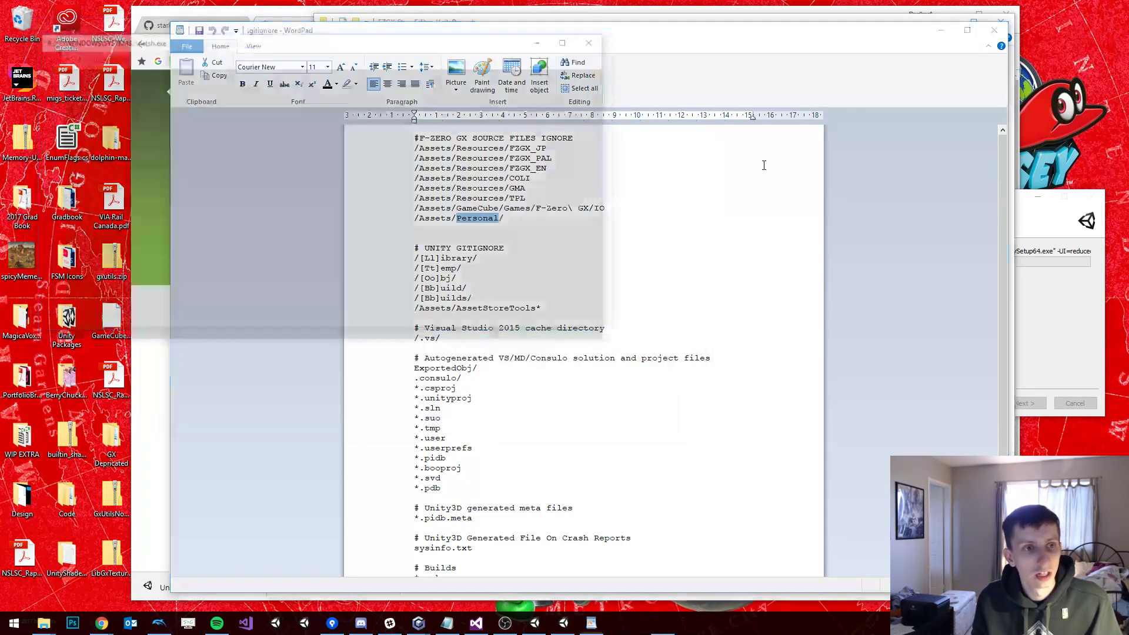
pyautogui.click(1001, 31)
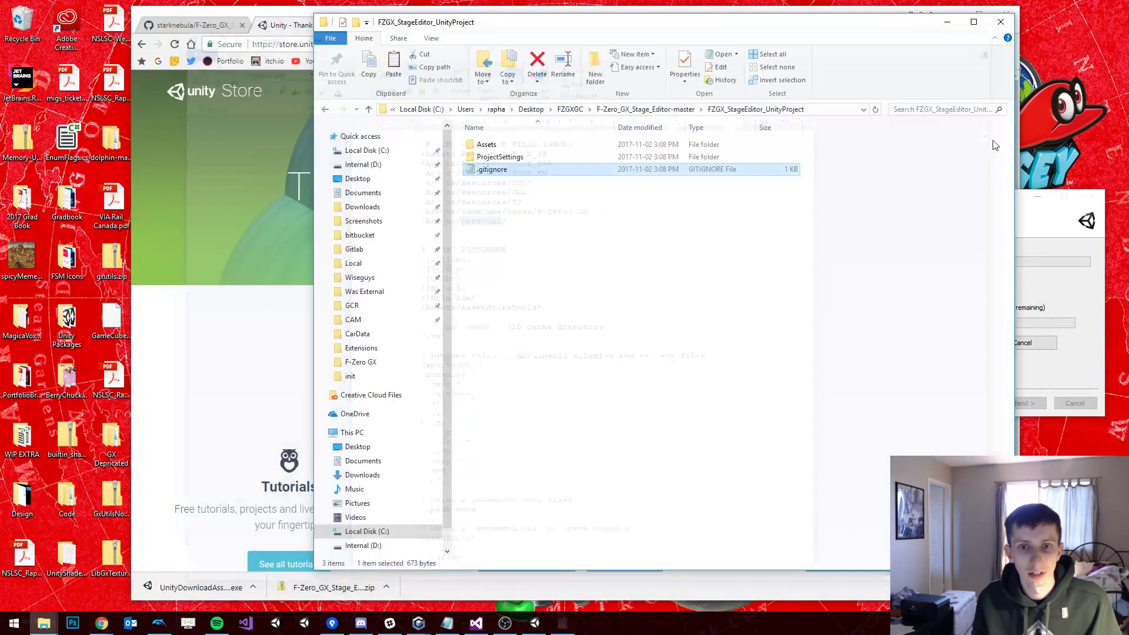
pyautogui.click(1085, 315)
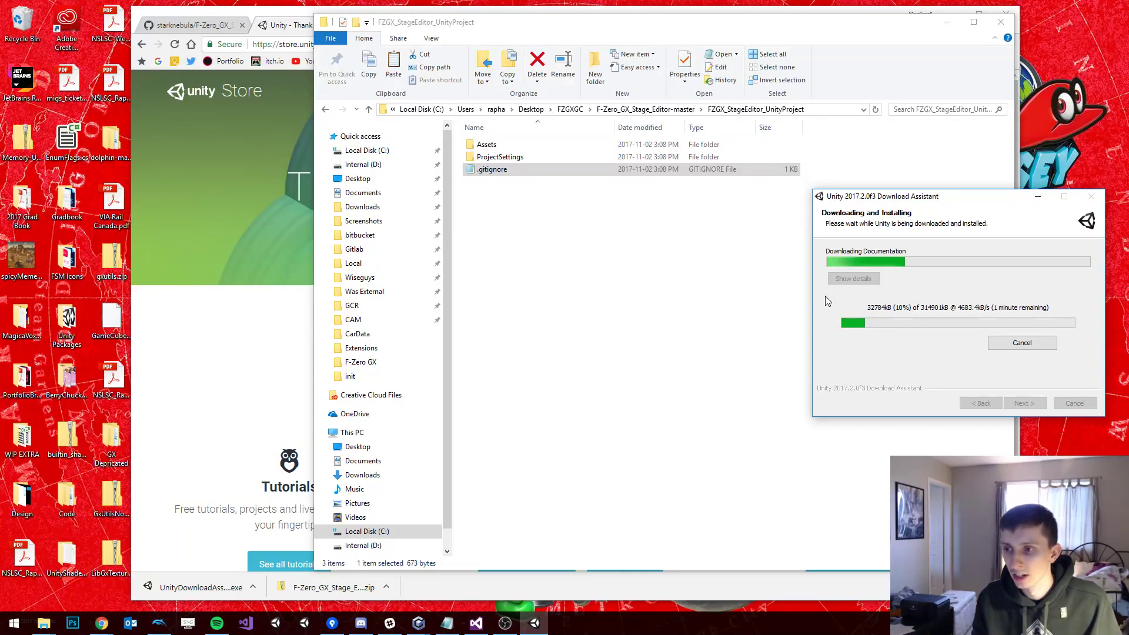
pyautogui.click(599, 288)
pyautogui.click(599, 288)
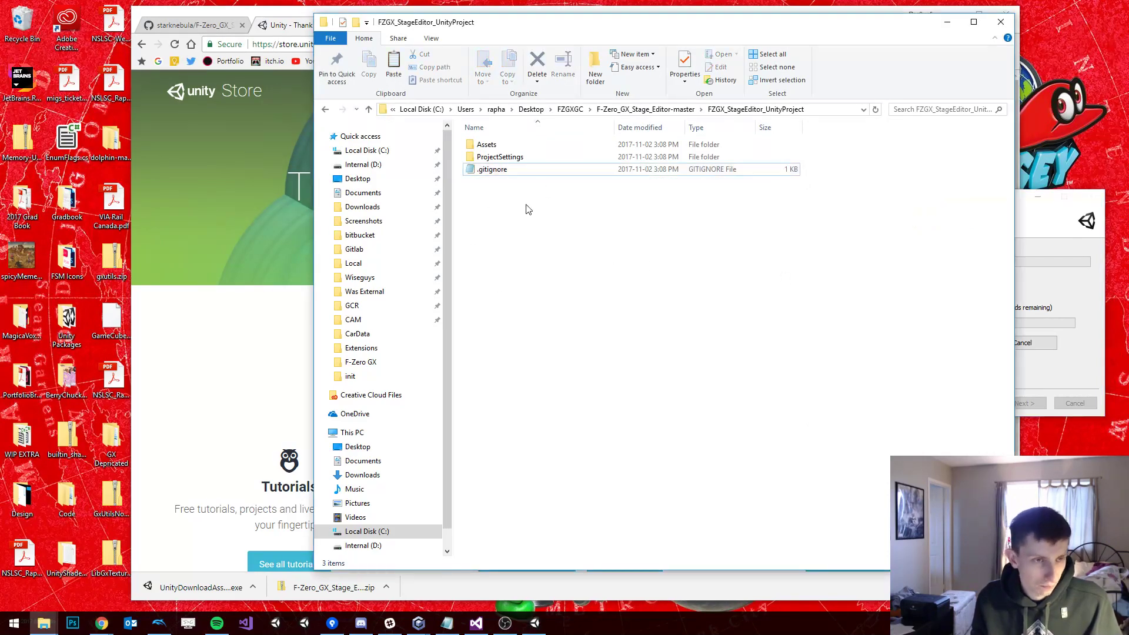
# Step: Look through the Assets folder of FZGX_StageEditor_UnityProject and its place in the F-Zero_GX_Stage_Editor-master folder structure
pyautogui.doubleClick(528, 146)
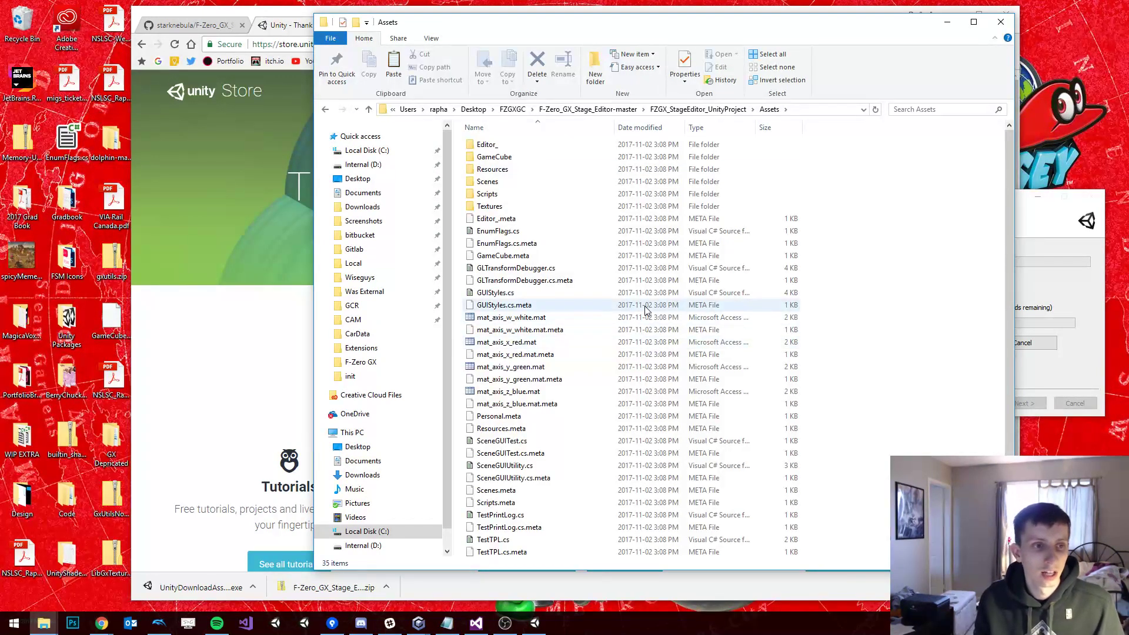
pyautogui.click(695, 111)
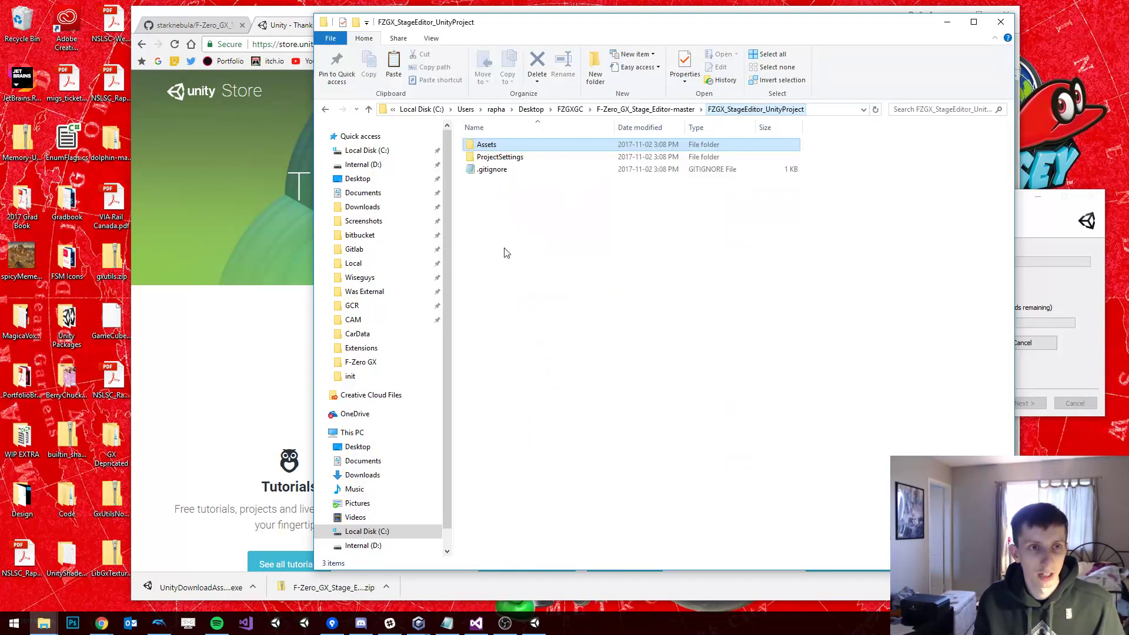
pyautogui.click(647, 109)
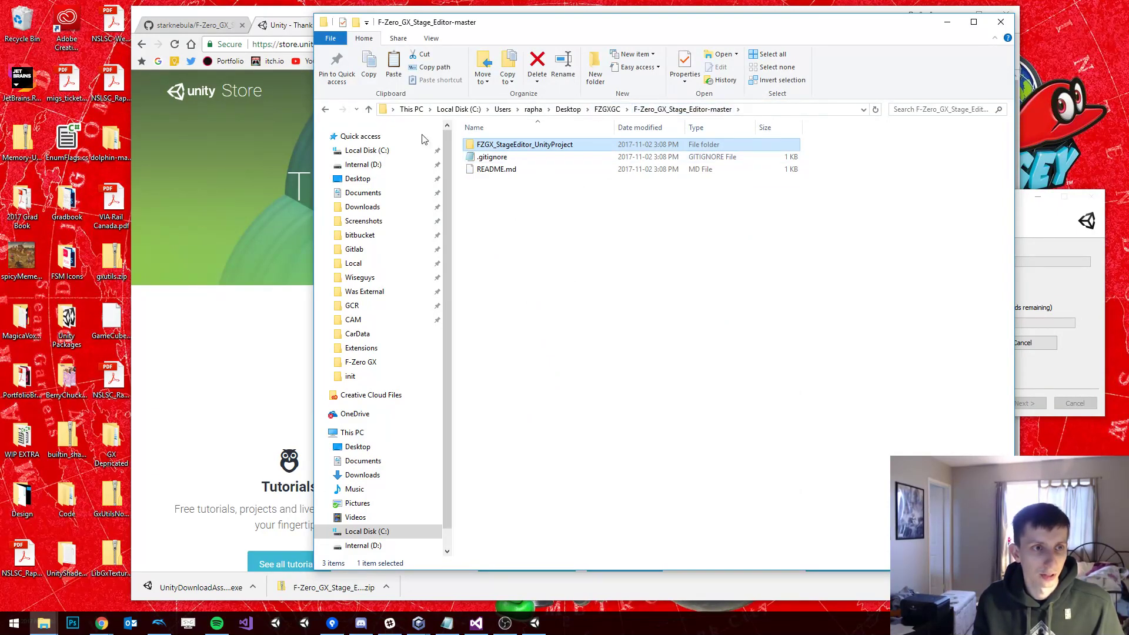
pyautogui.doubleClick(556, 145)
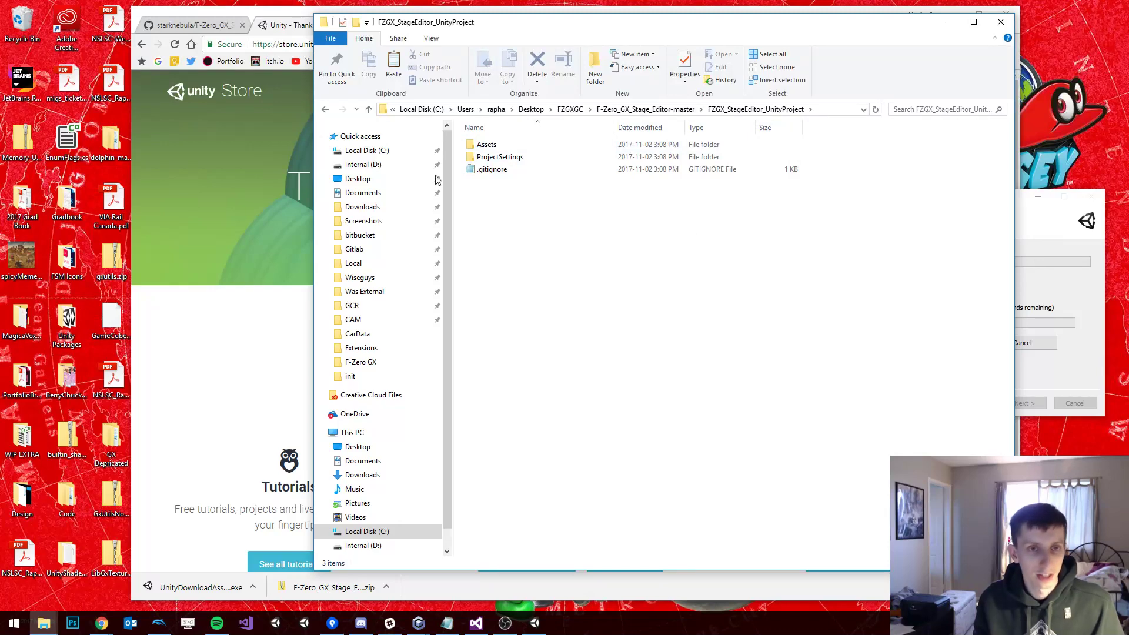
pyautogui.doubleClick(515, 148)
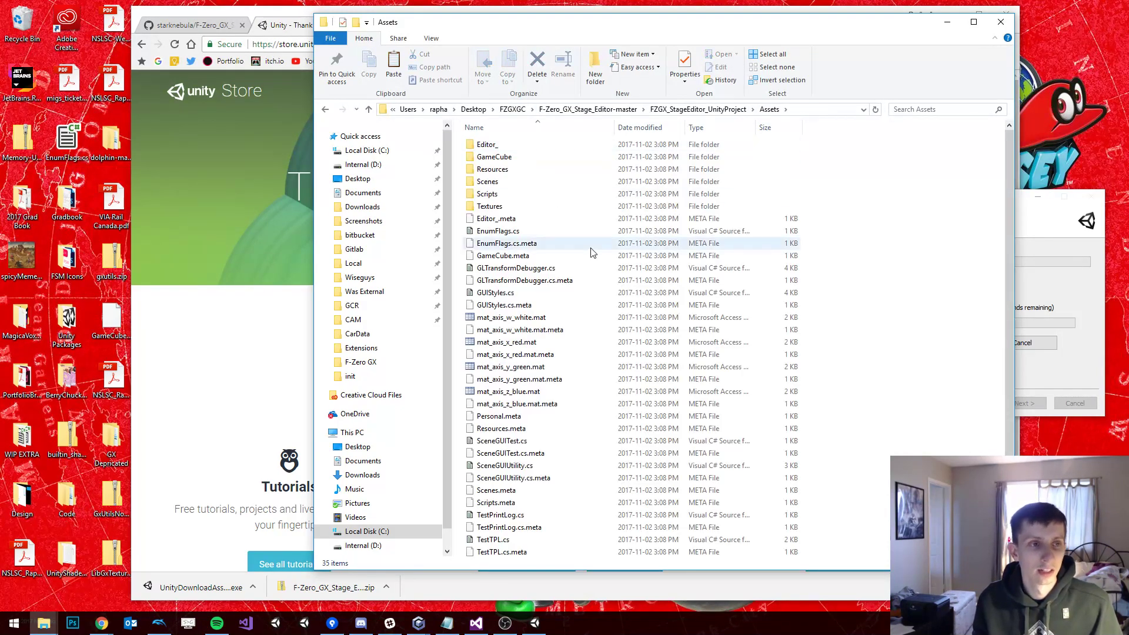
pyautogui.scroll(-1, 864, 280)
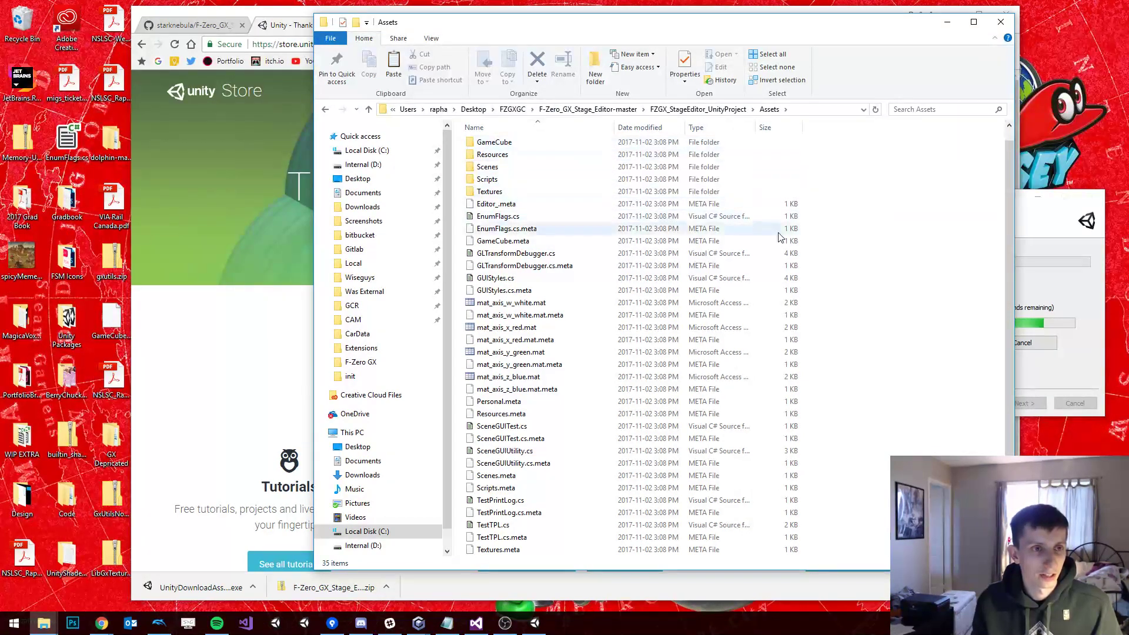
# Step: Examine the F-Zero GX folder under GameCube/Games, including its TPL and CarData subfolders, and return to Assets
pyautogui.doubleClick(527, 146)
pyautogui.doubleClick(540, 145)
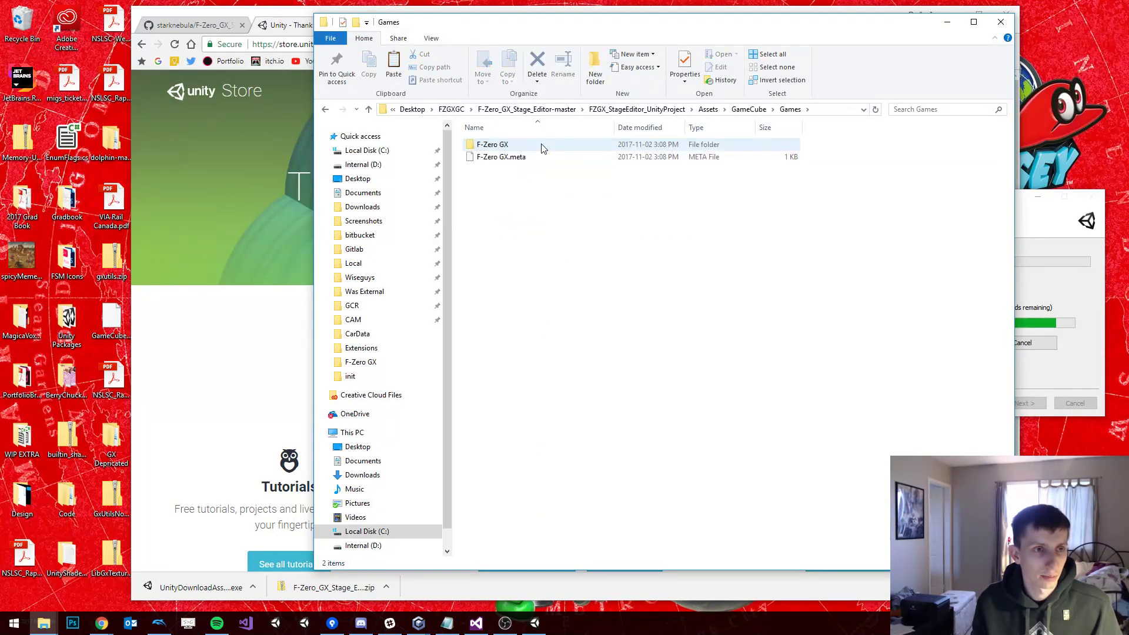
pyautogui.doubleClick(542, 146)
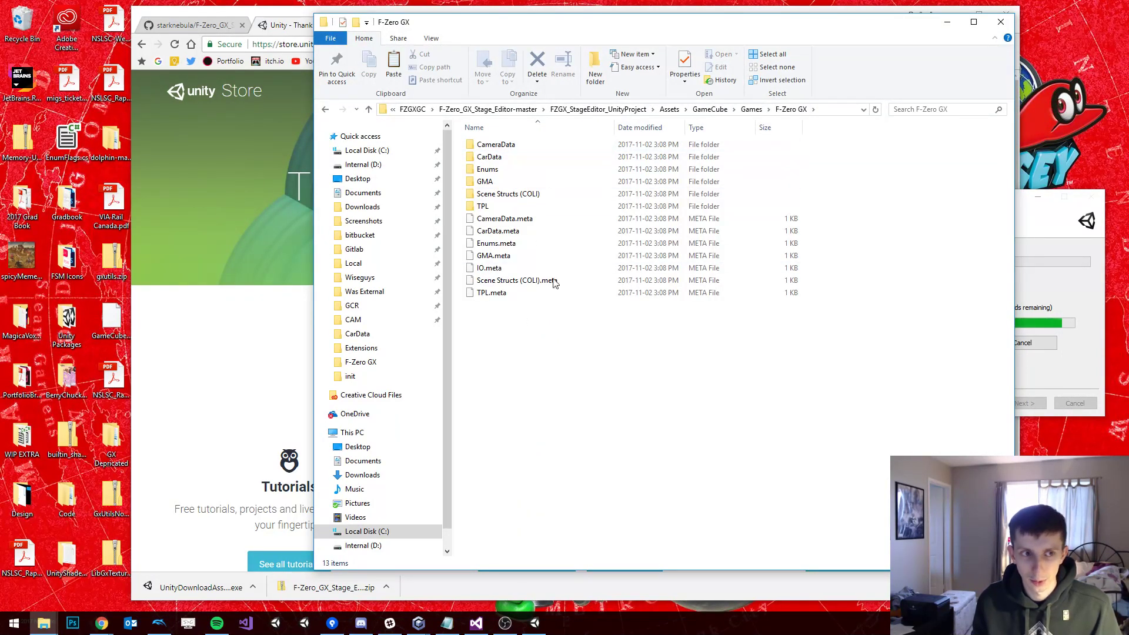
pyautogui.doubleClick(523, 207)
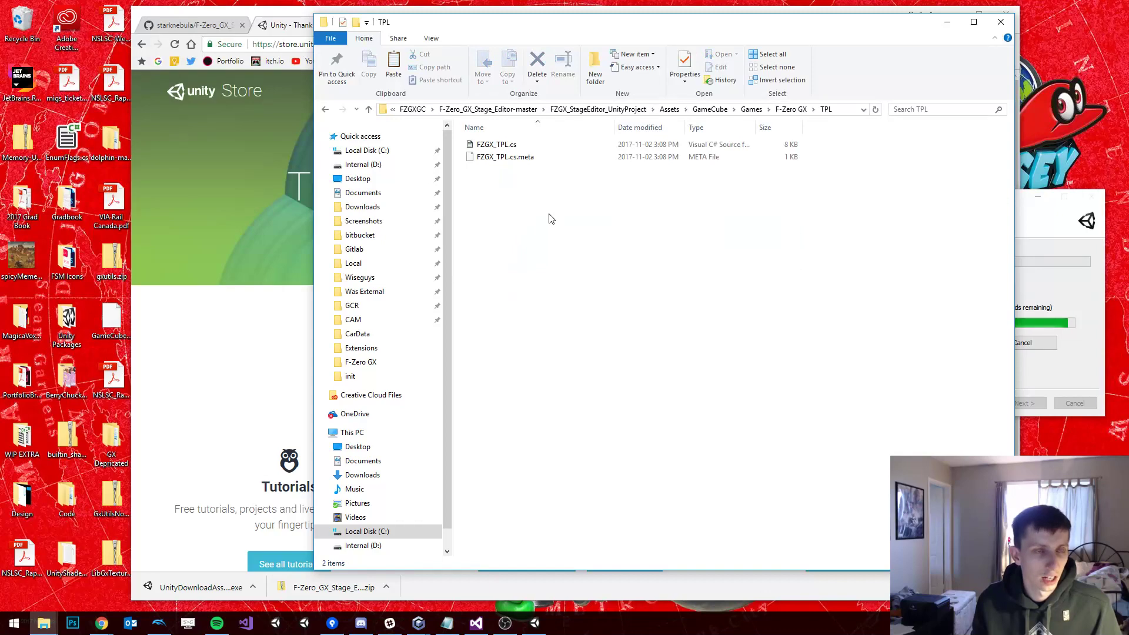
pyautogui.hotkey('alt', 'Left')
pyautogui.click(517, 157)
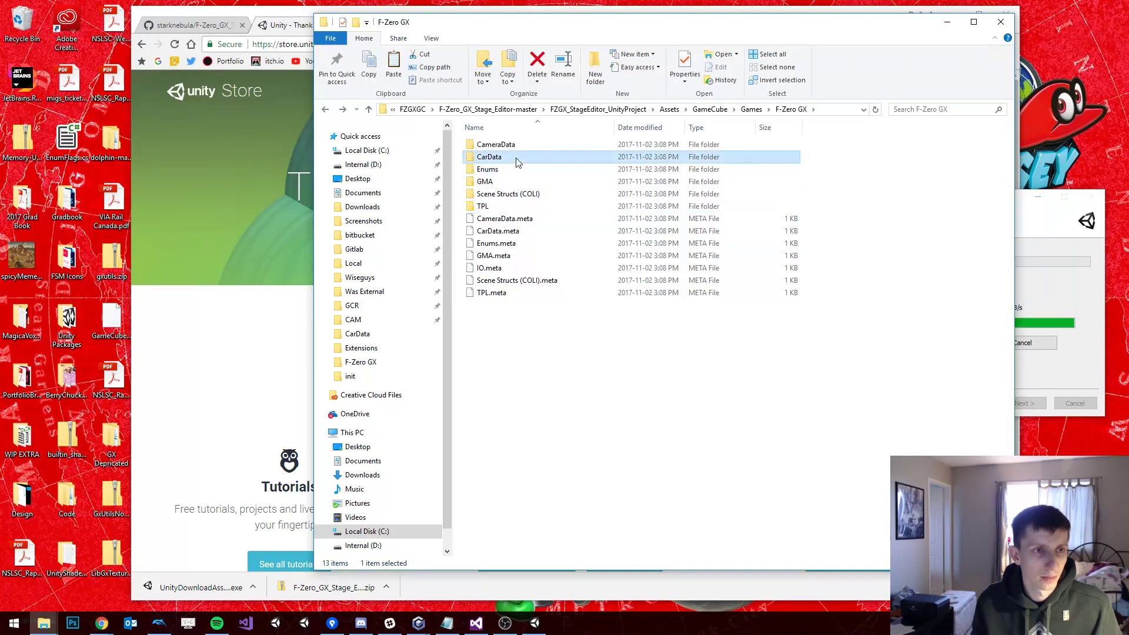
pyautogui.doubleClick(517, 159)
pyautogui.hotkey('alt', 'Left')
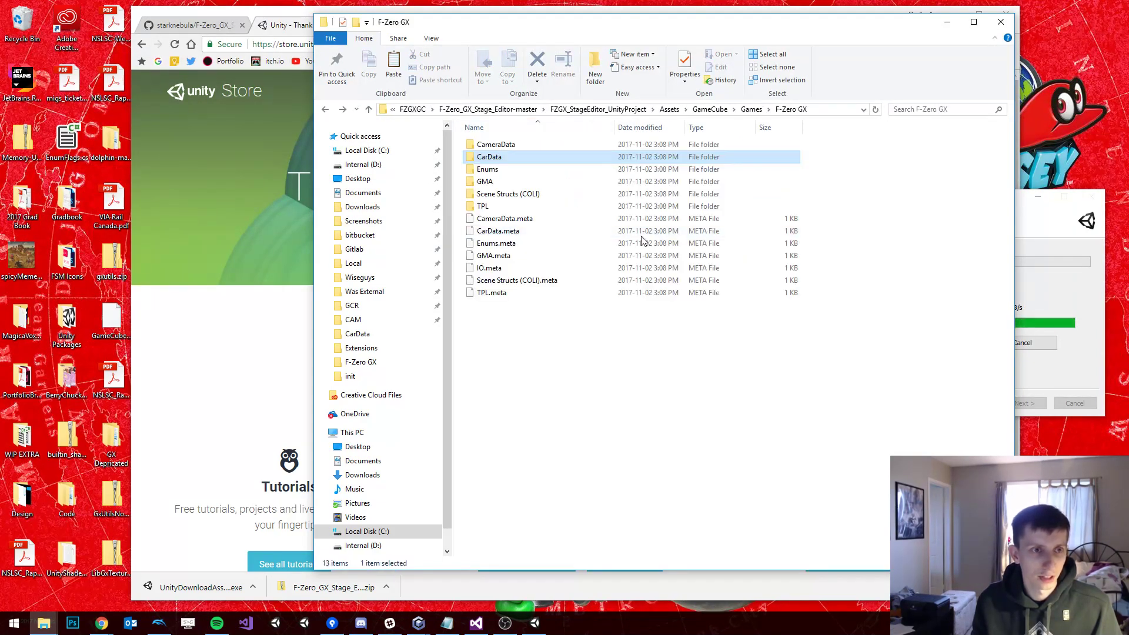
pyautogui.hotkey('alt', 'Left')
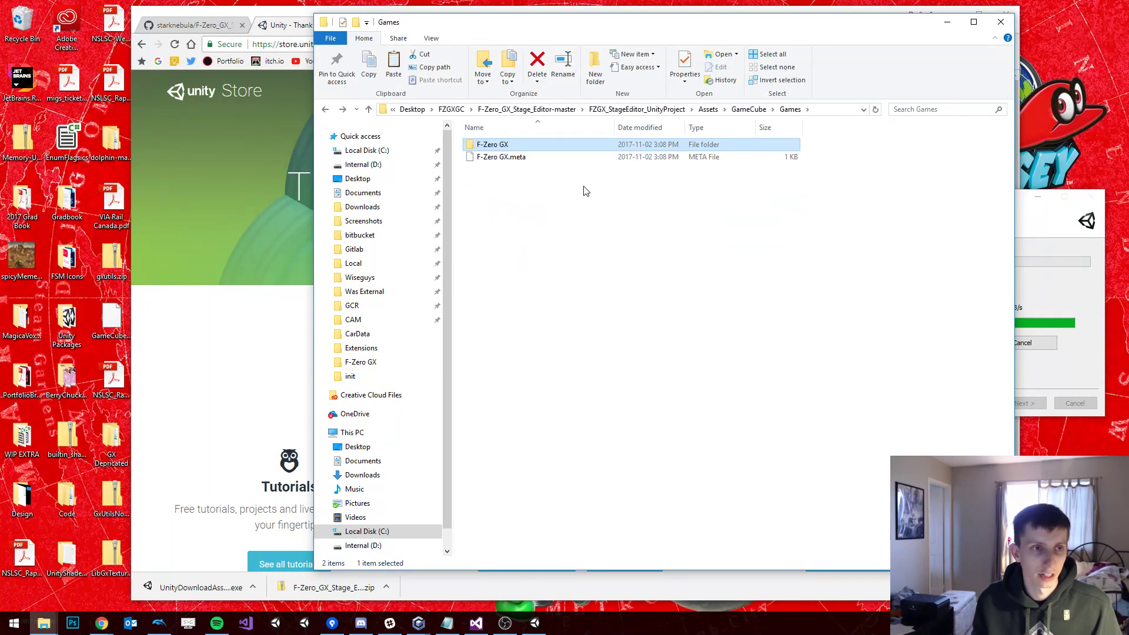
pyautogui.hotkey('alt', 'Left')
pyautogui.hotkey('alt', 'Left')
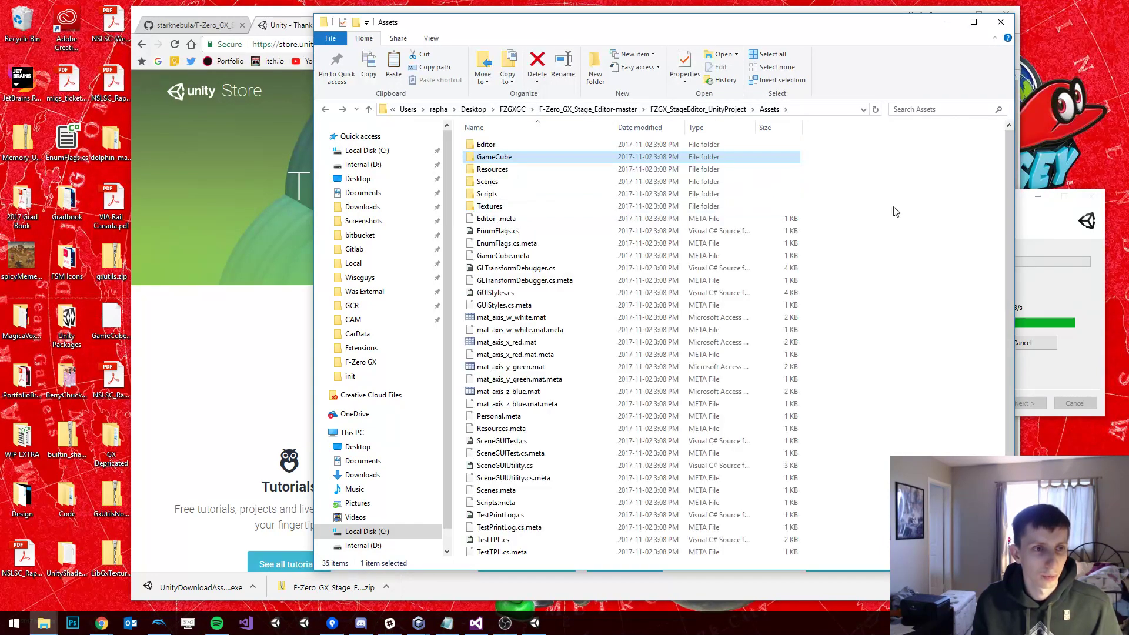
# Step: Create a folder named Personal inside the project's Assets folder
pyautogui.click(842, 199)
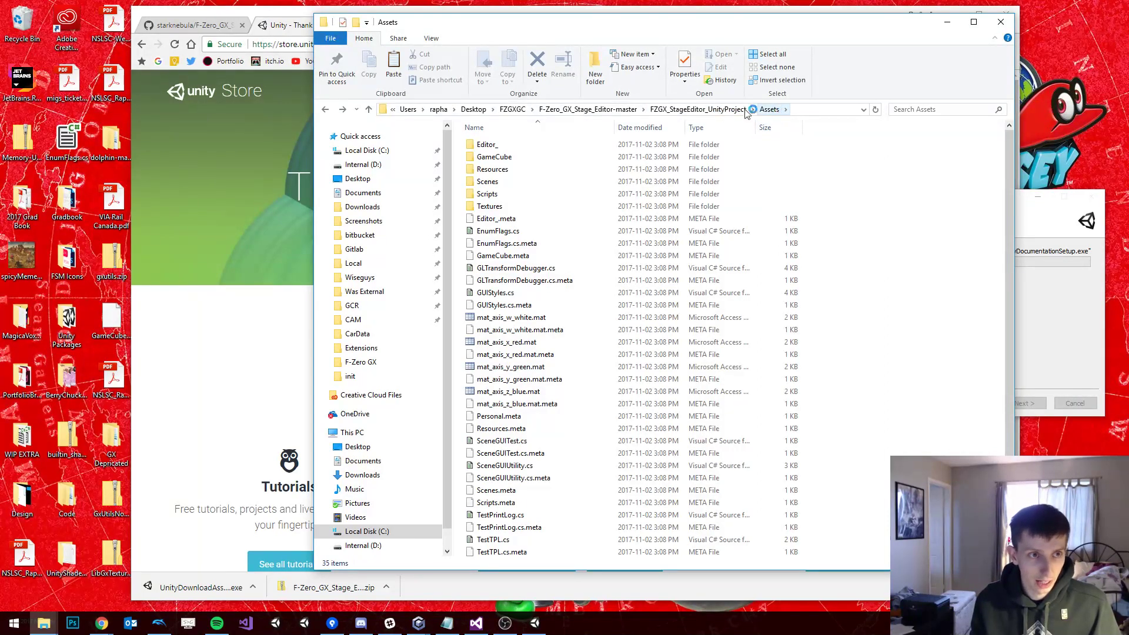
pyautogui.click(595, 69)
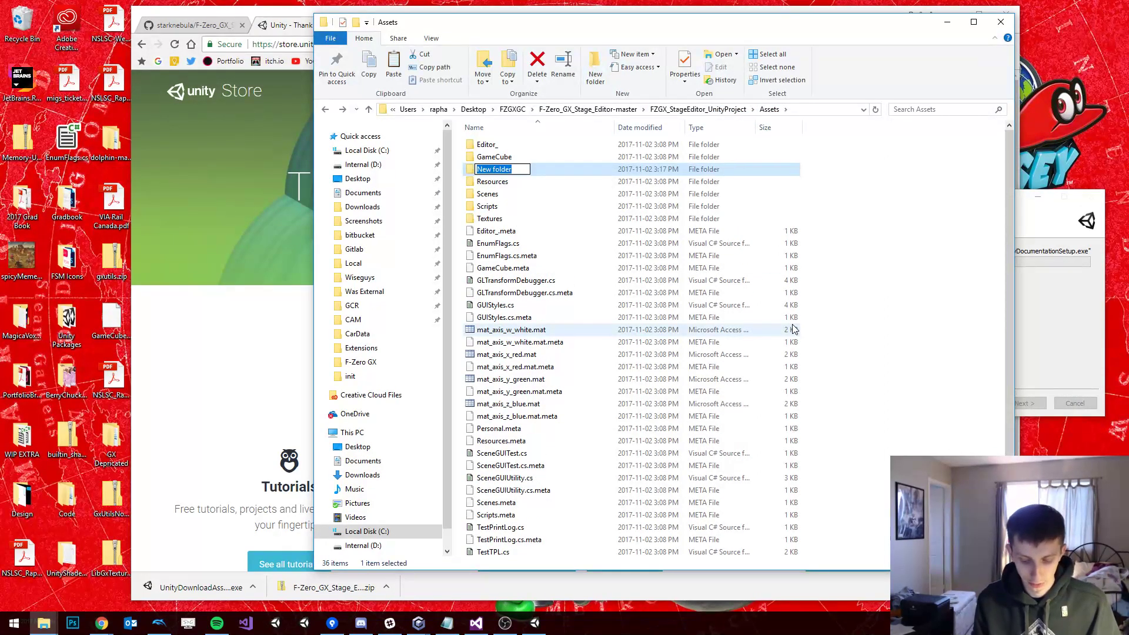
pyautogui.write('Personal')
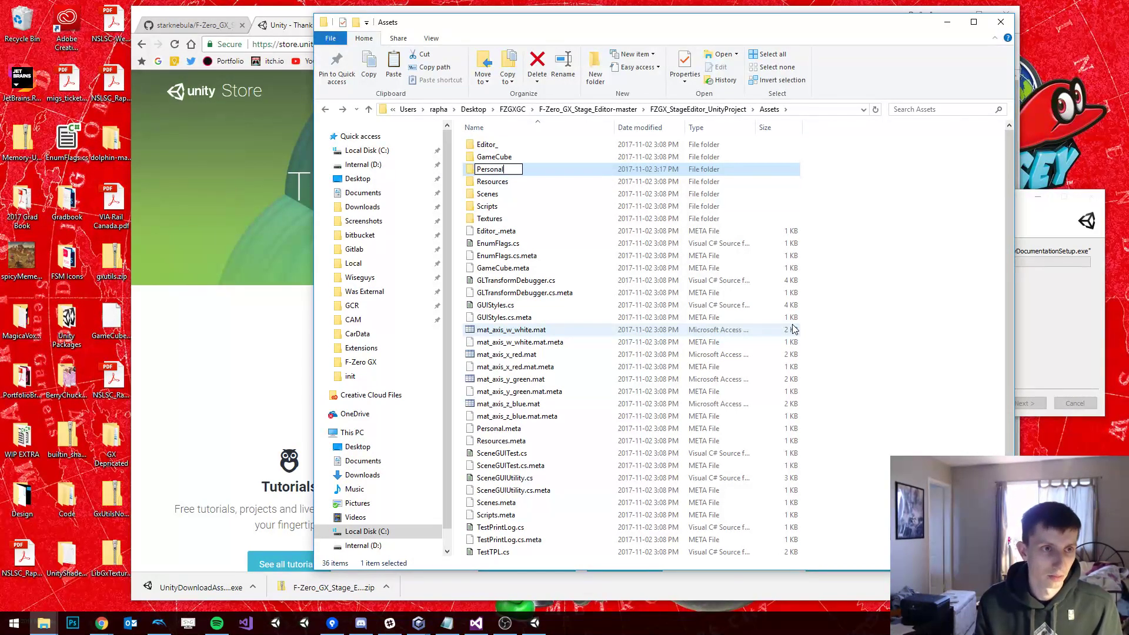
pyautogui.press('Return')
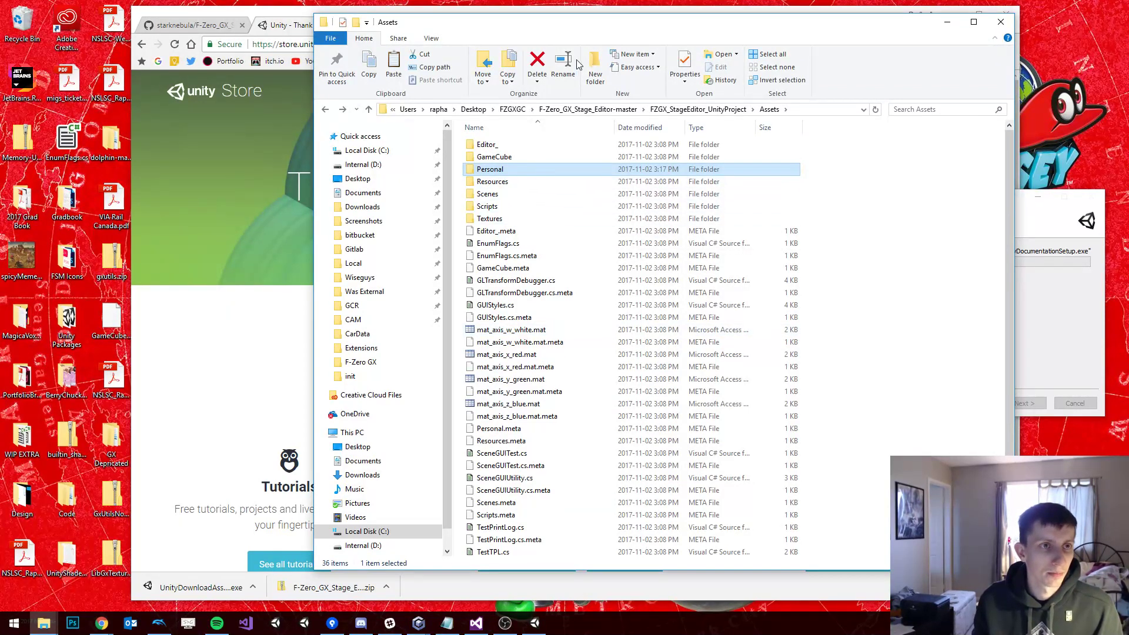
pyautogui.moveTo(576, 28); pyautogui.dragTo(577, 42)
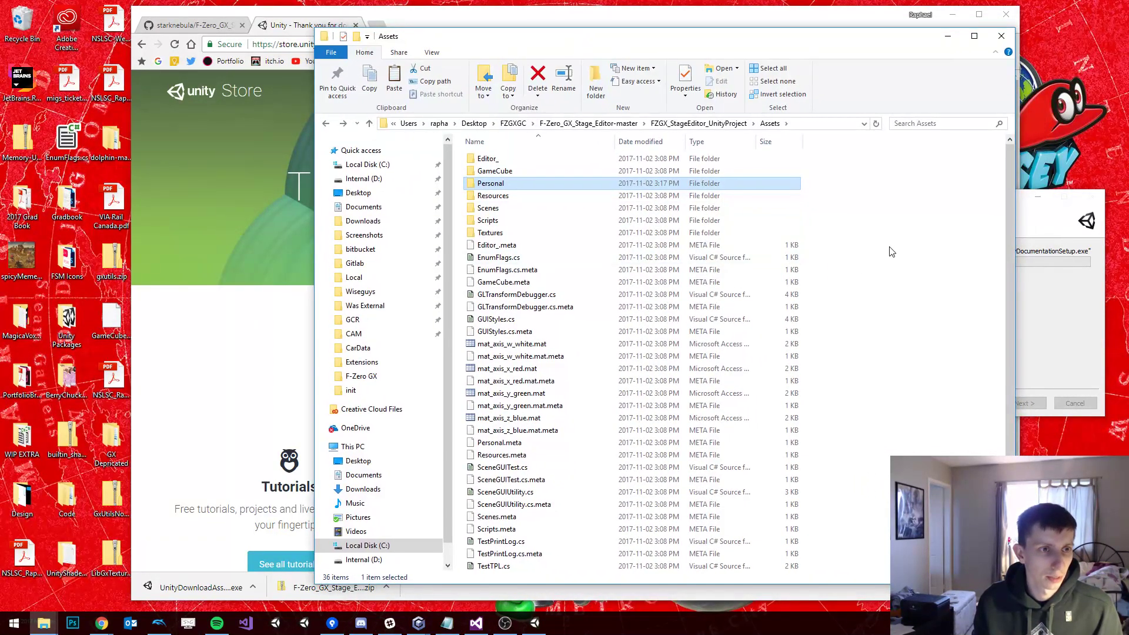
# Step: View the Unity project's .gitignore in Notepad, close it, and also close the open gcr_readme_eng.txt file
pyautogui.hotkey('alt', 'Up')
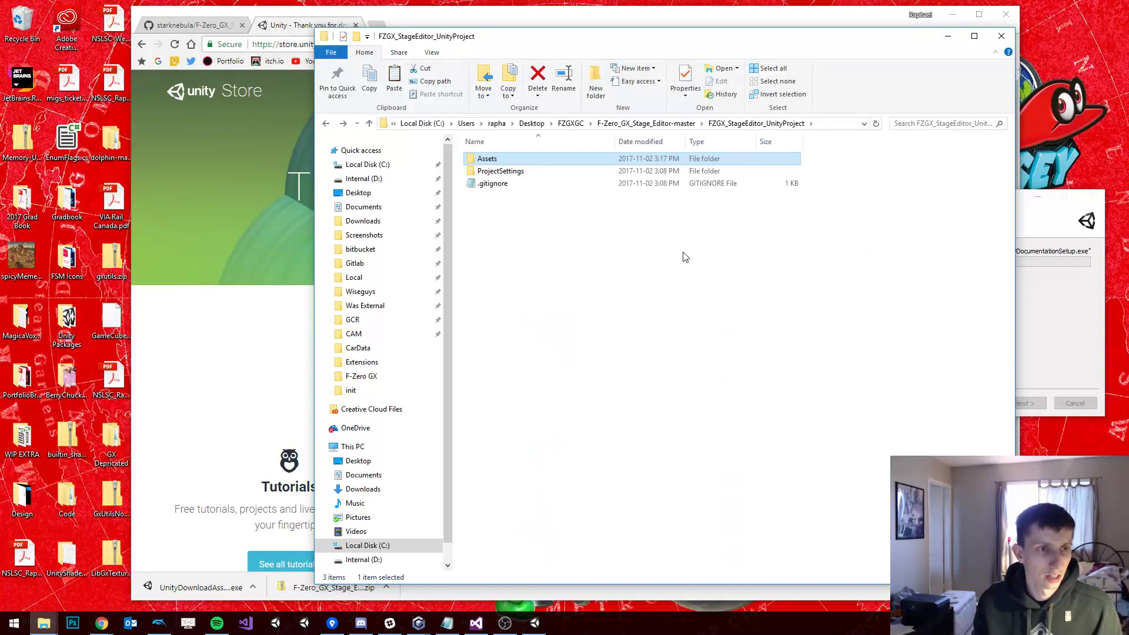
pyautogui.click(517, 184)
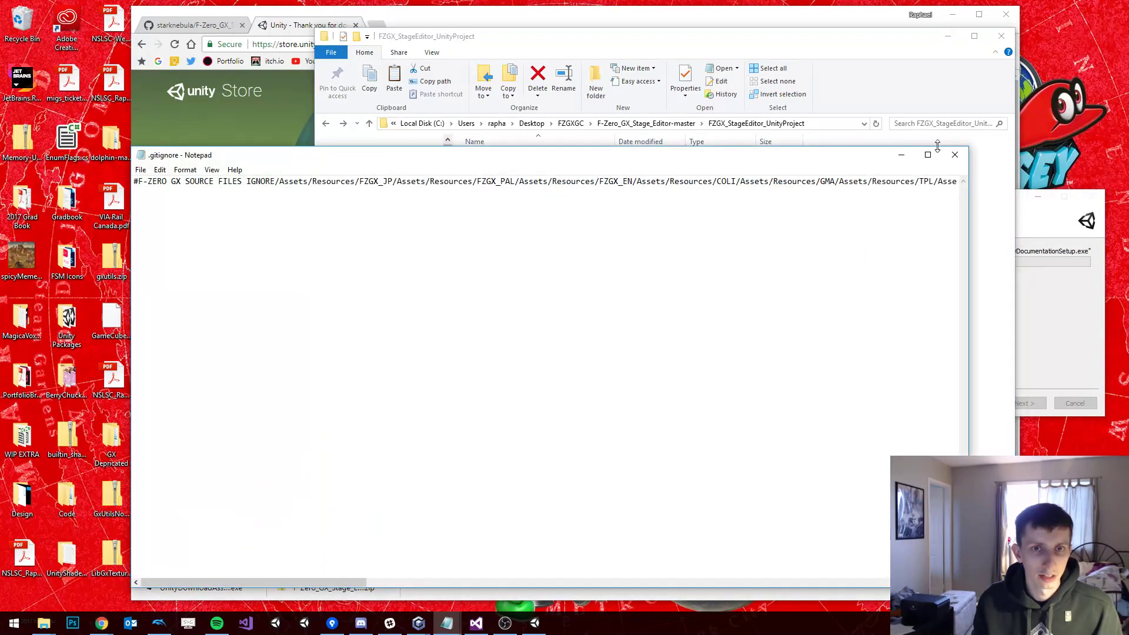
pyautogui.click(955, 155)
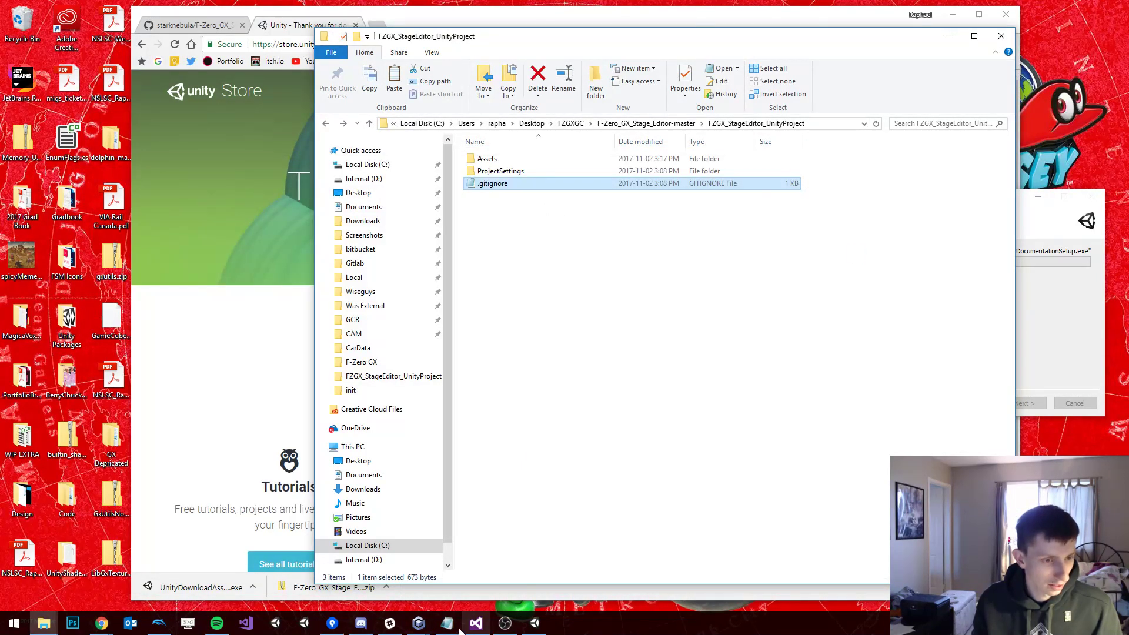
pyautogui.click(457, 627)
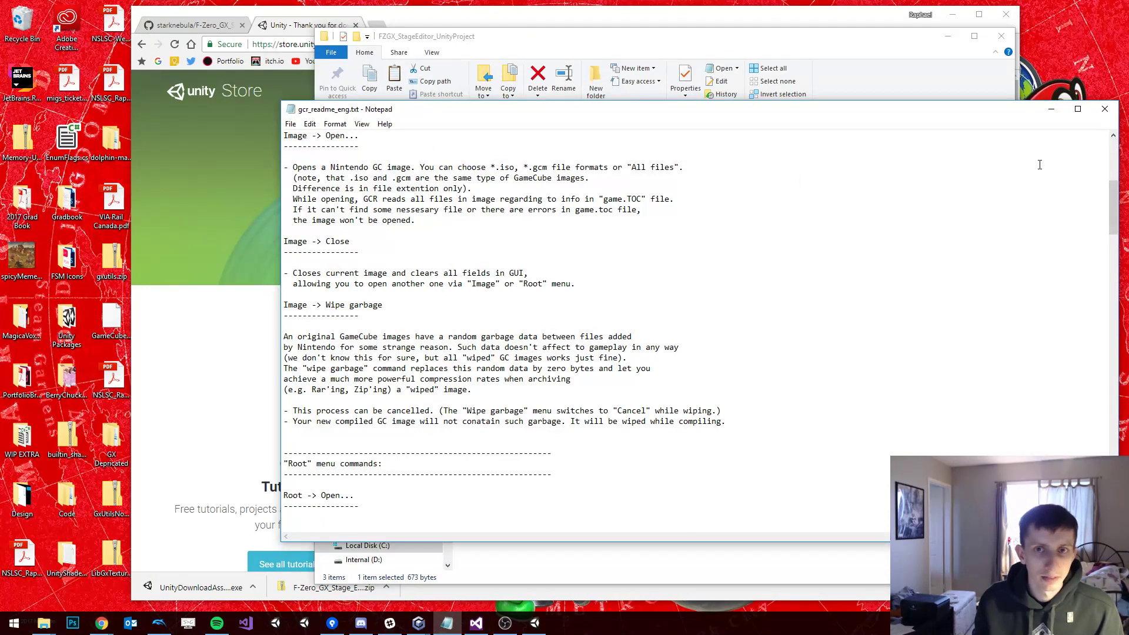
pyautogui.click(1105, 108)
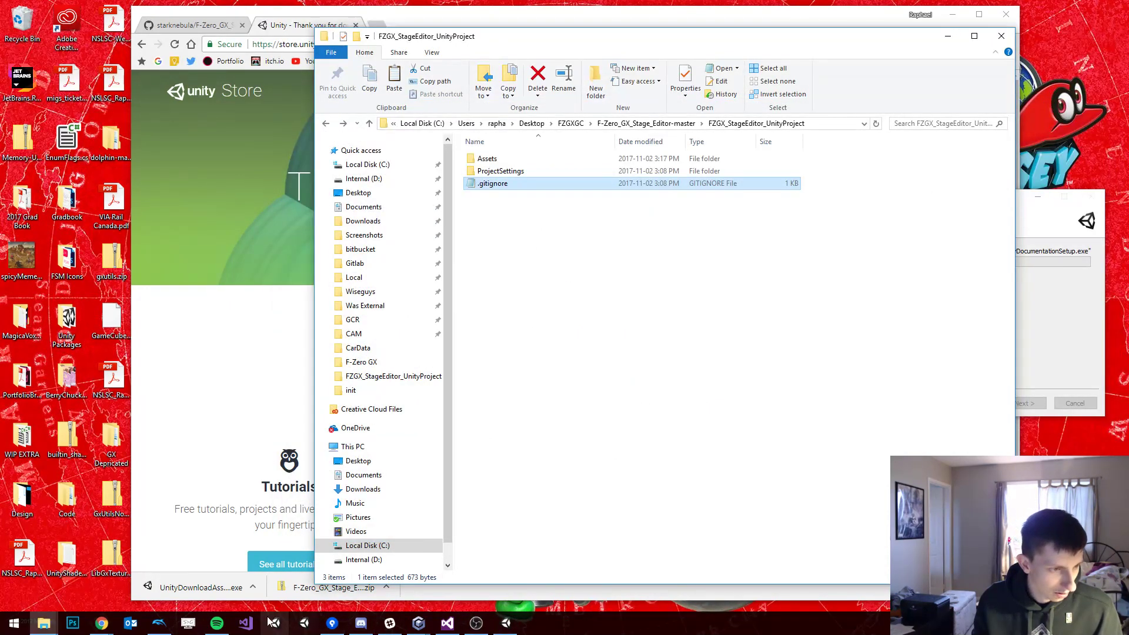
# Step: Open the .gitignore file with WordPad, highlight Personal in the /Assets/Personal/ line and close the file
pyautogui.rightClick(516, 183)
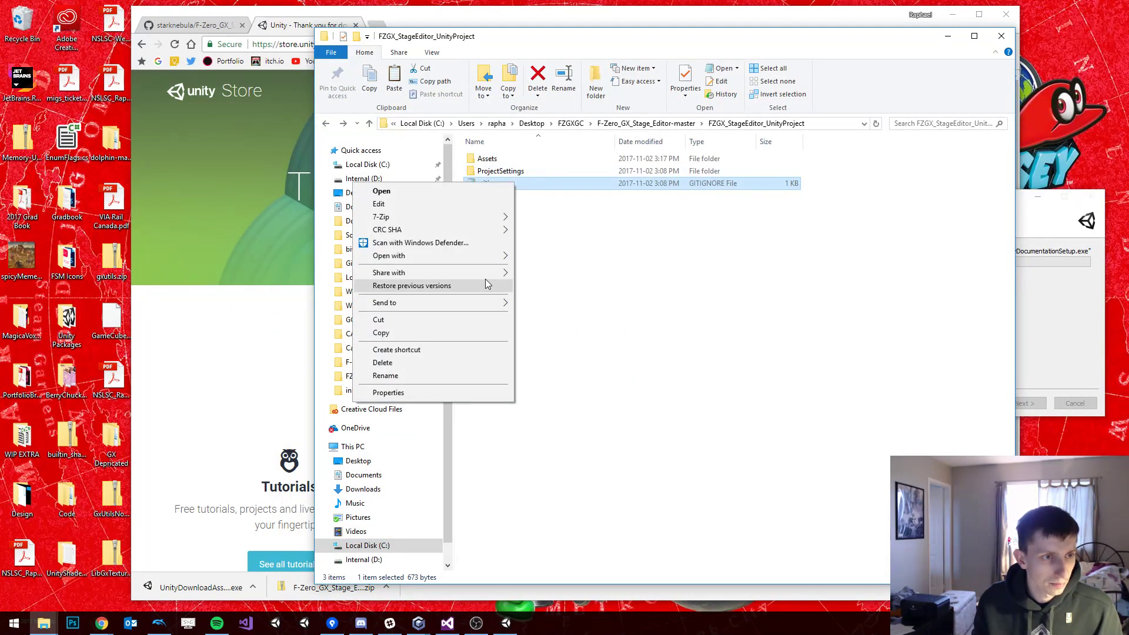
pyautogui.moveTo(484, 259)
pyautogui.click(318, 269)
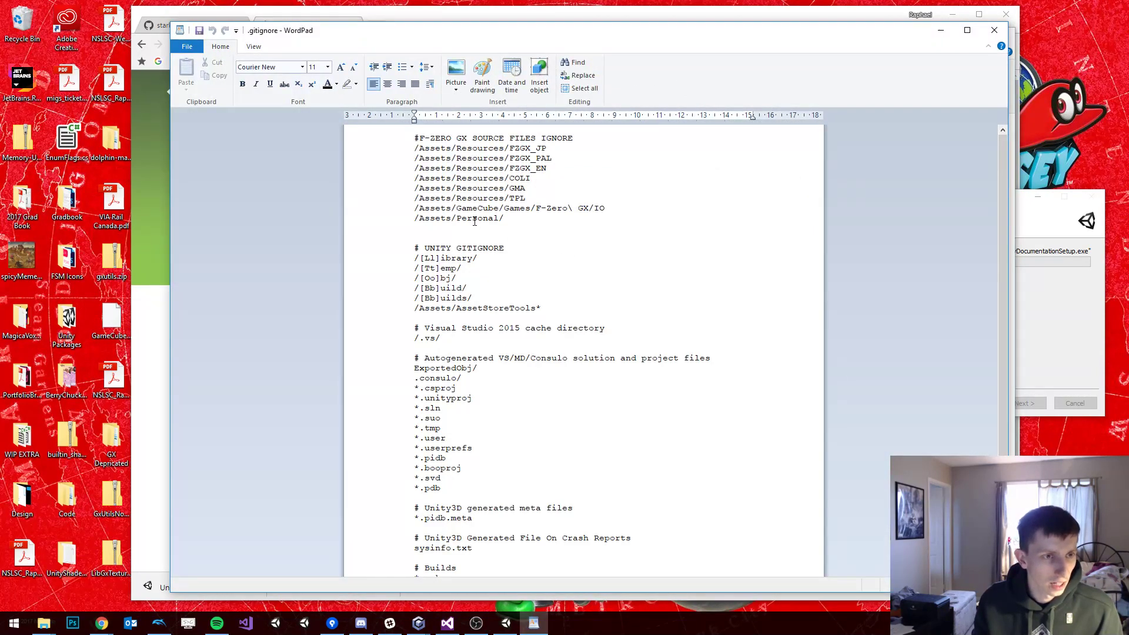
pyautogui.doubleClick(474, 219)
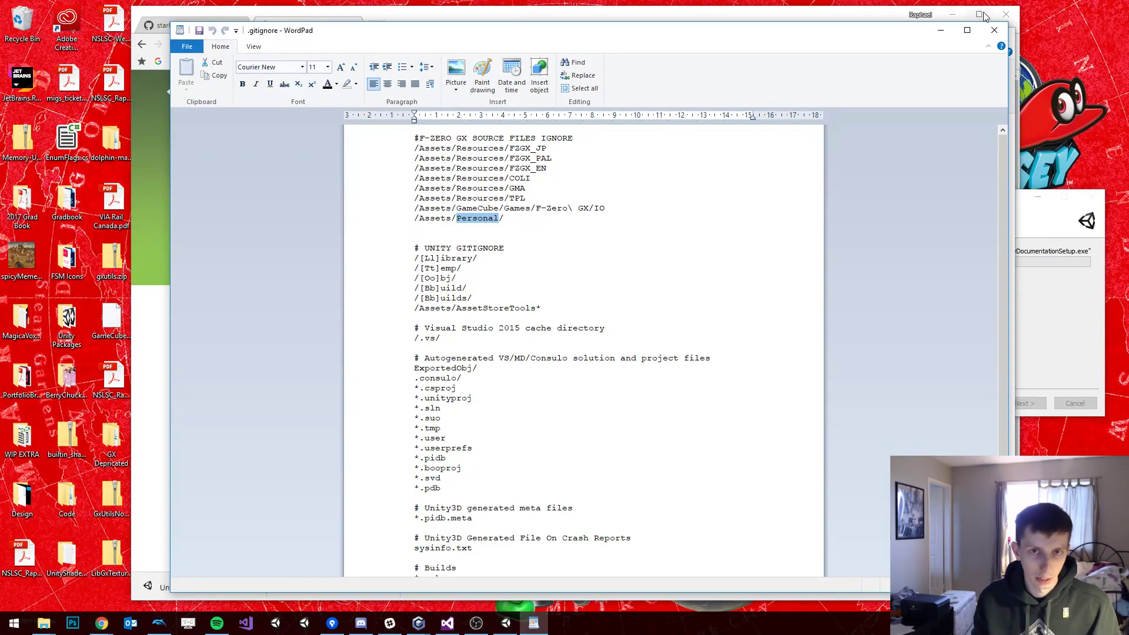
pyautogui.click(995, 31)
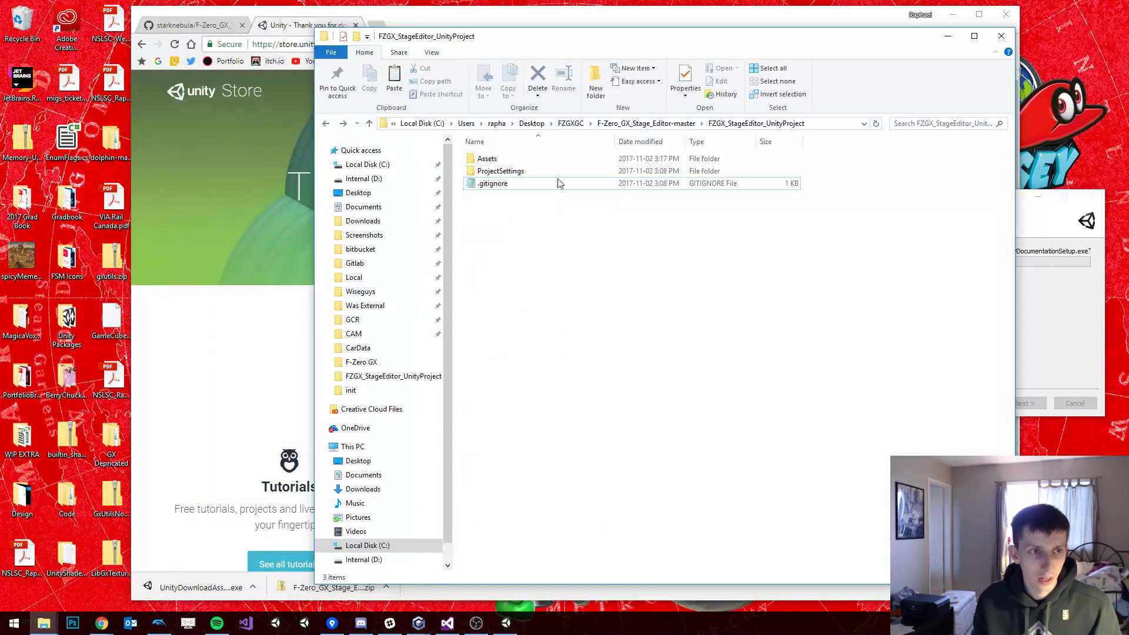
# Step: Create a folder named cardata inside the project's Assets/Personal folder
pyautogui.doubleClick(497, 158)
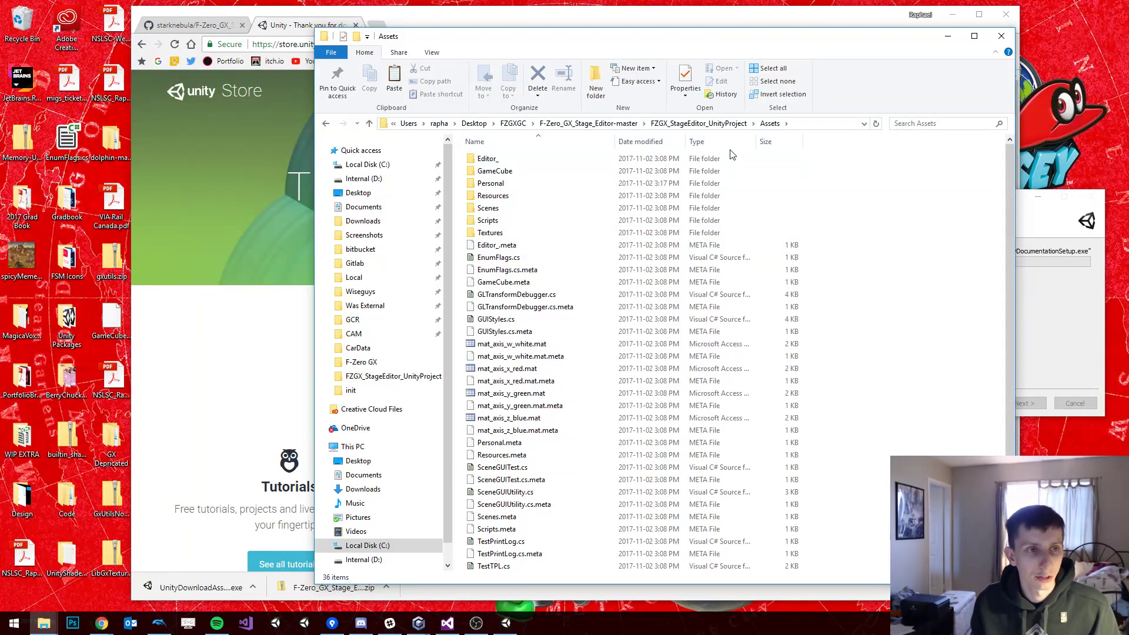
pyautogui.doubleClick(578, 185)
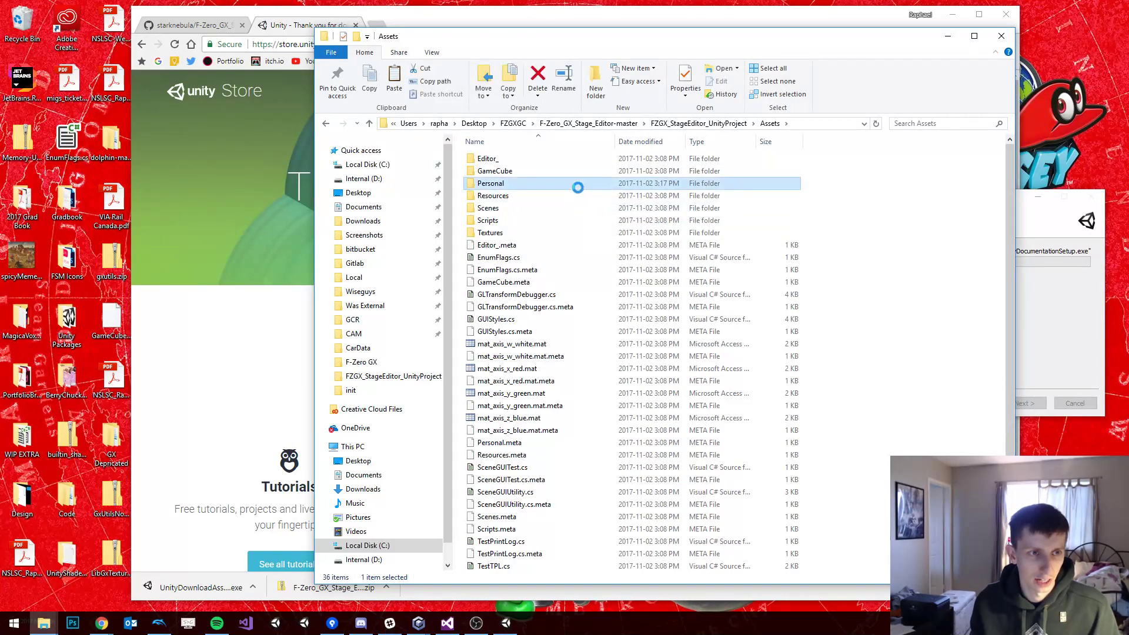
pyautogui.moveTo(498, 166); pyautogui.dragTo(700, 328)
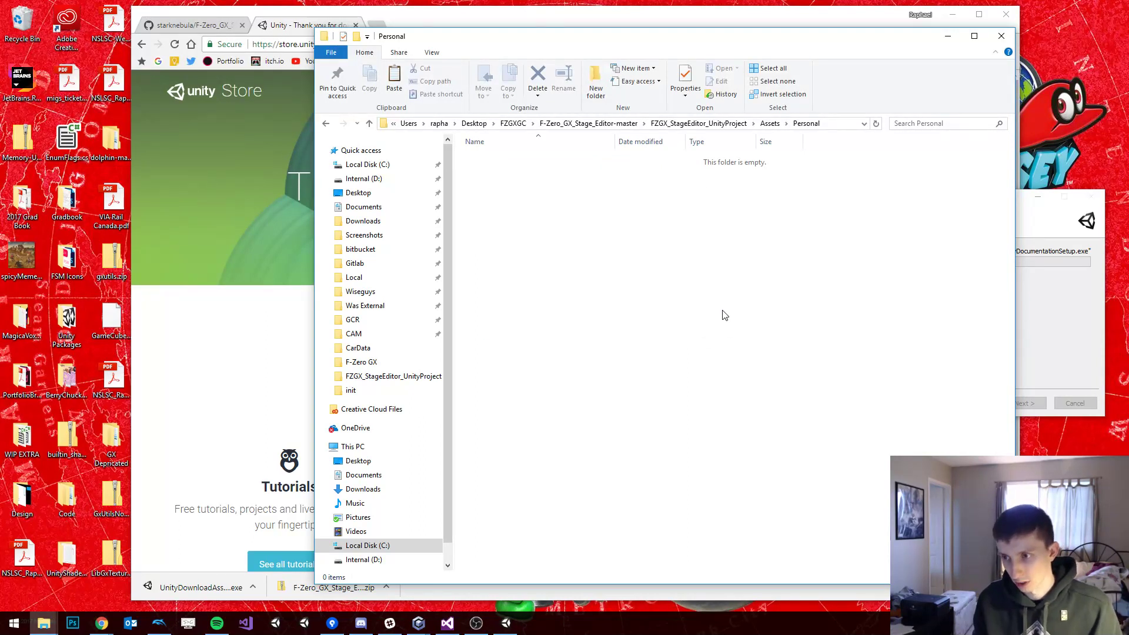
pyautogui.click(595, 84)
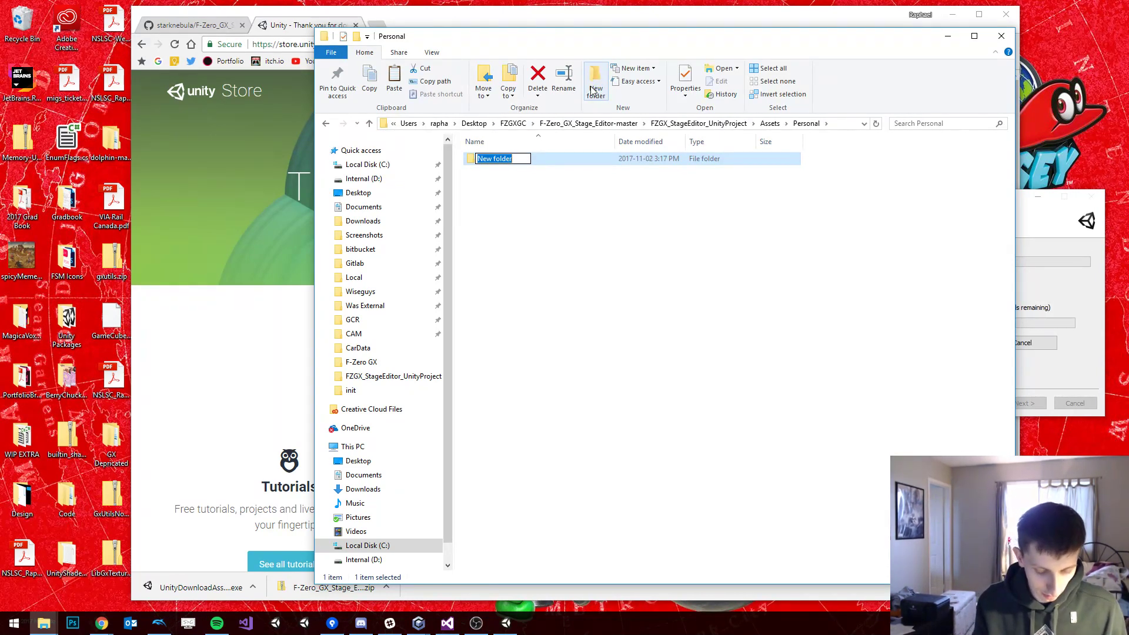
pyautogui.write('cardata')
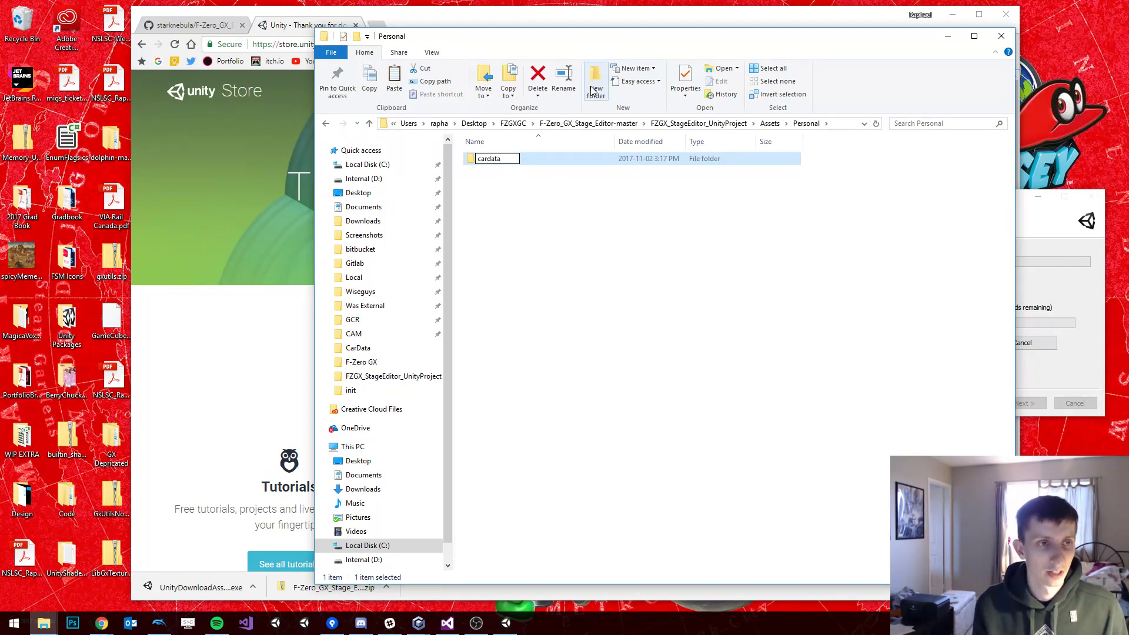
pyautogui.press('Return')
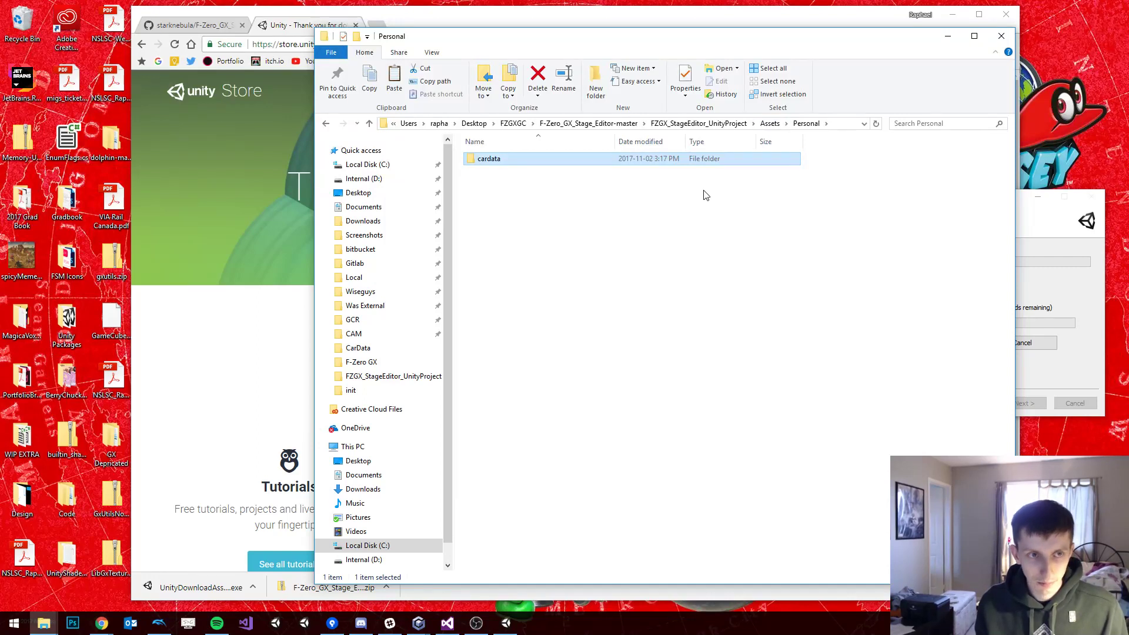
# Step: Add the cardata,lz file to the Assets/Personal folder
pyautogui.moveTo(648, 47); pyautogui.dragTo(511, 30)
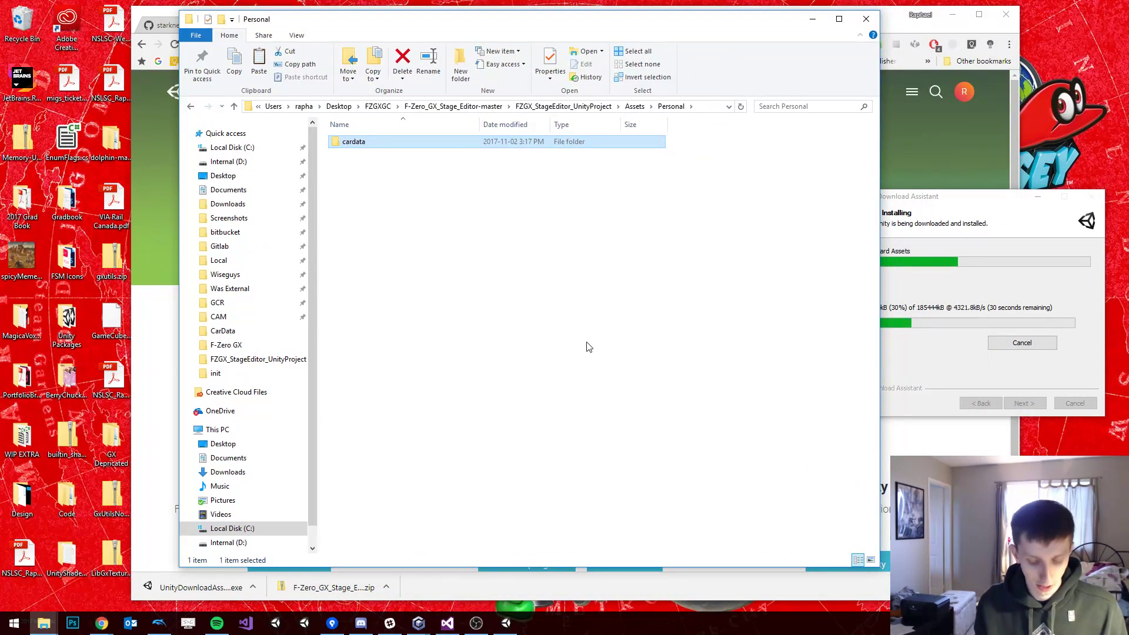
pyautogui.hotkey('ctrl', 'n')
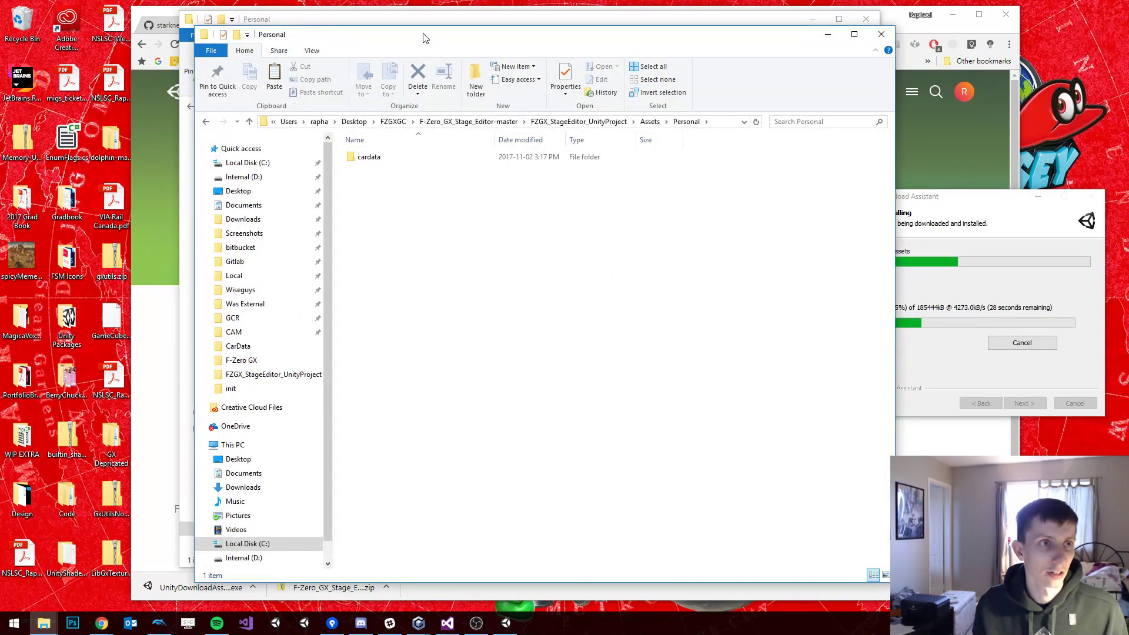
pyautogui.hotkey('ctrl', 'w')
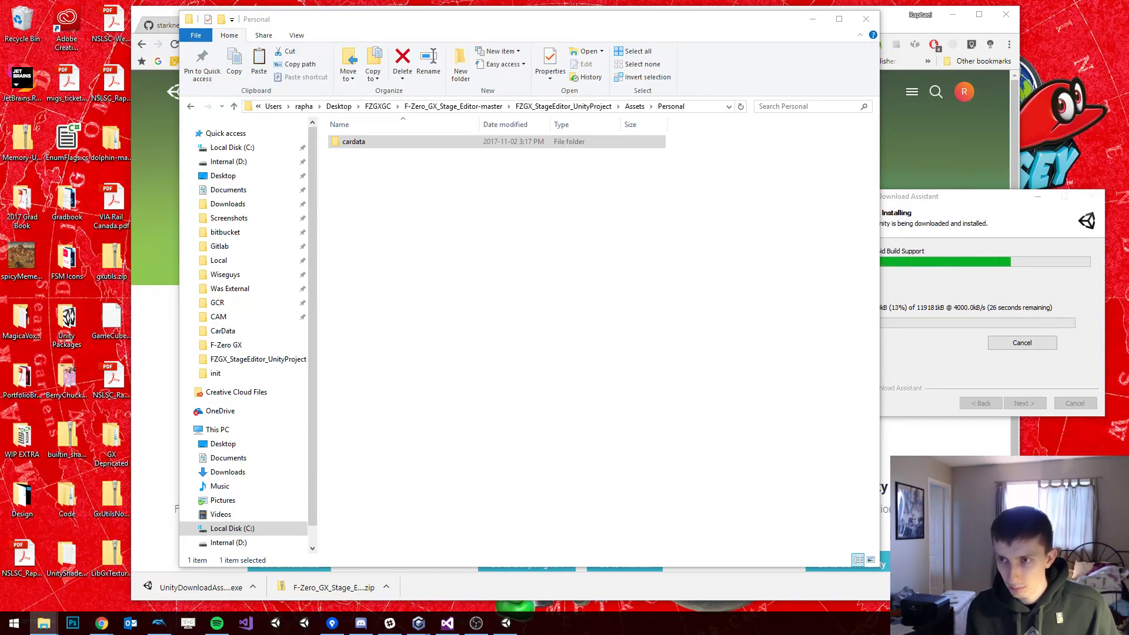
pyautogui.moveTo(532, 285); pyautogui.dragTo(489, 295)
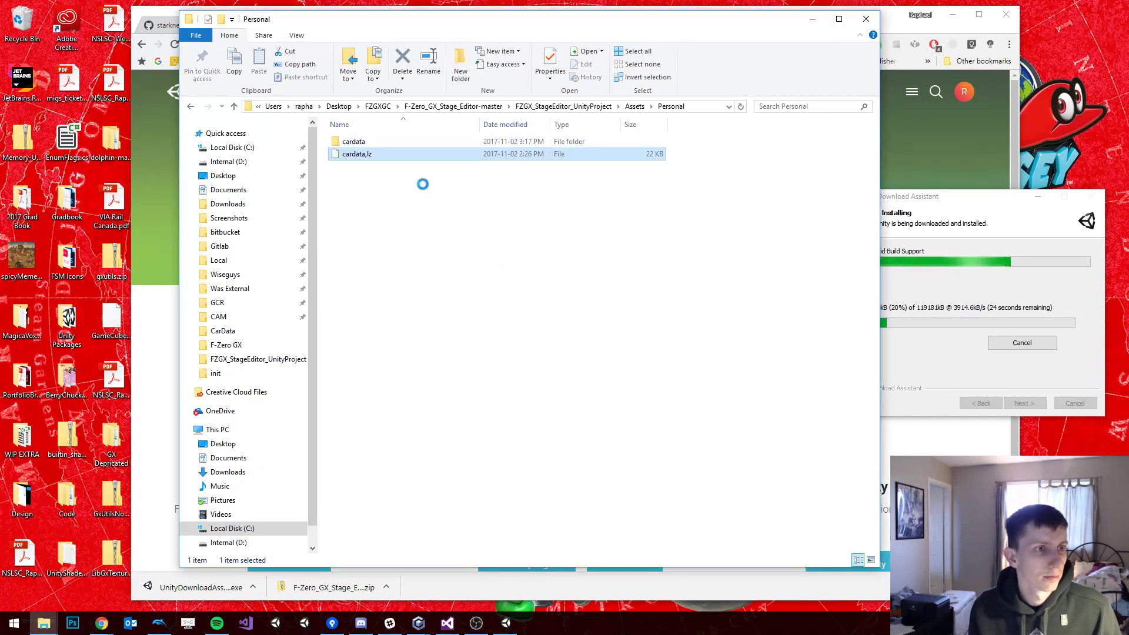
# Step: Delete the cardata folder from Personal, keeping the cardata,lz file directly inside Personal
pyautogui.moveTo(363, 155); pyautogui.dragTo(646, 110)
pyautogui.doubleClick(353, 142)
pyautogui.click(639, 106)
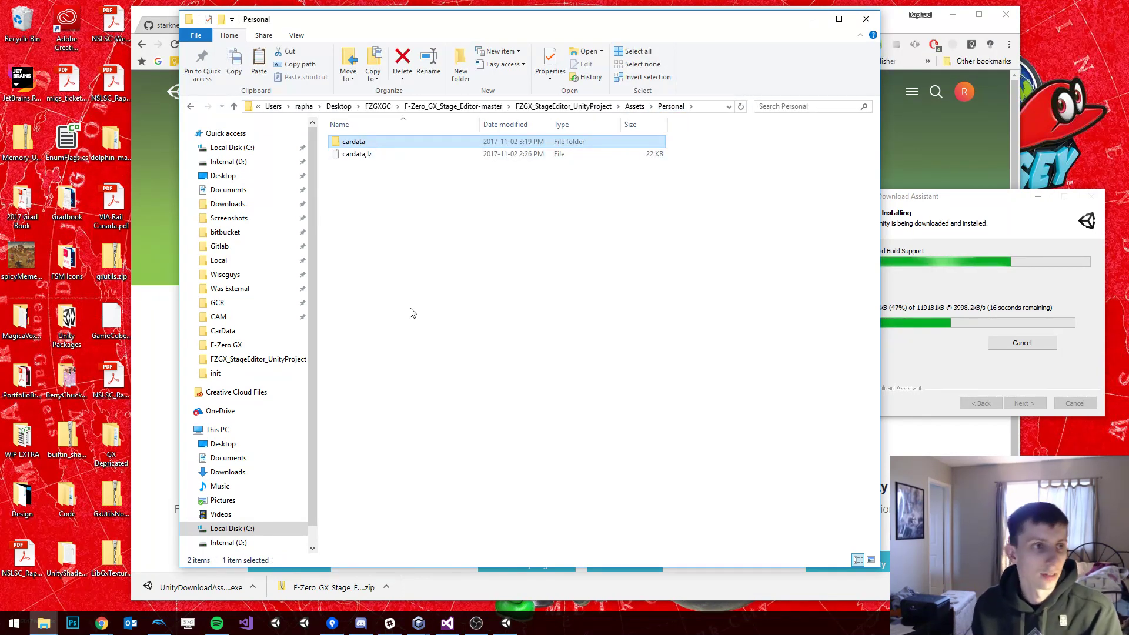
pyautogui.press('Delete')
pyautogui.click(414, 142)
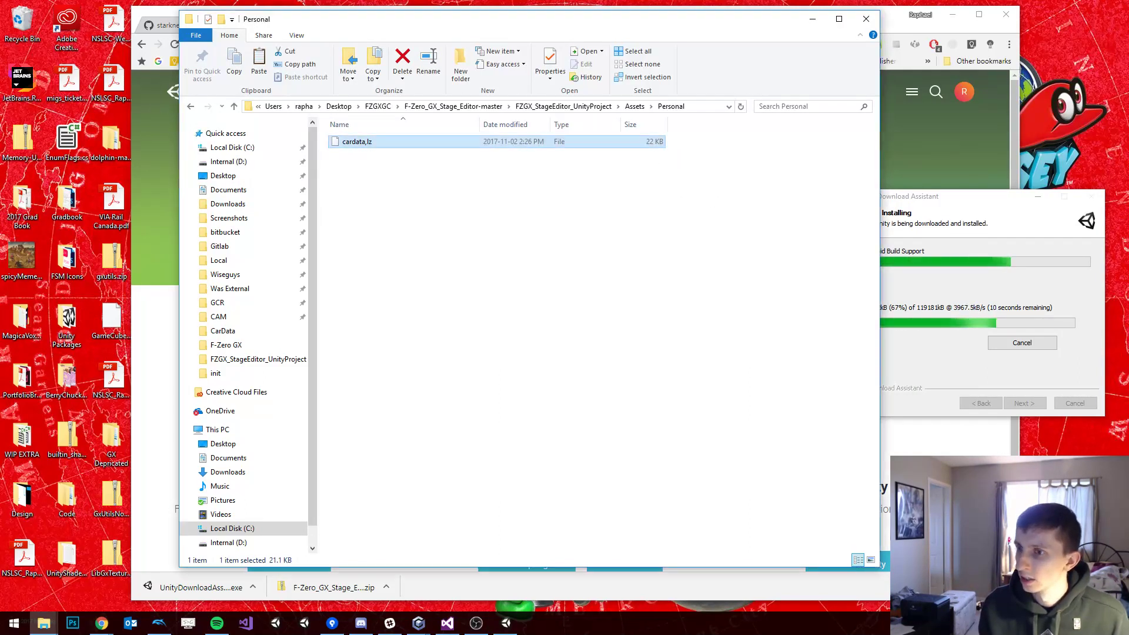
pyautogui.click(657, 278)
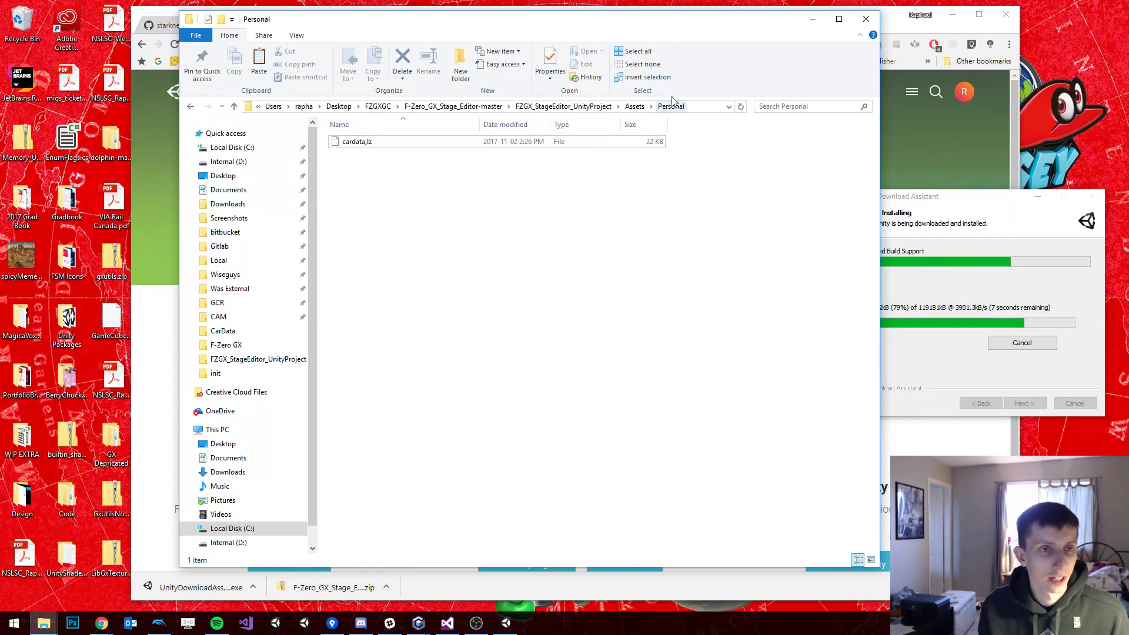
# Step: Check the Unity download progress and review the project's folders from its root down to cardata,lz in Assets/Personal
pyautogui.click(632, 107)
pyautogui.click(983, 210)
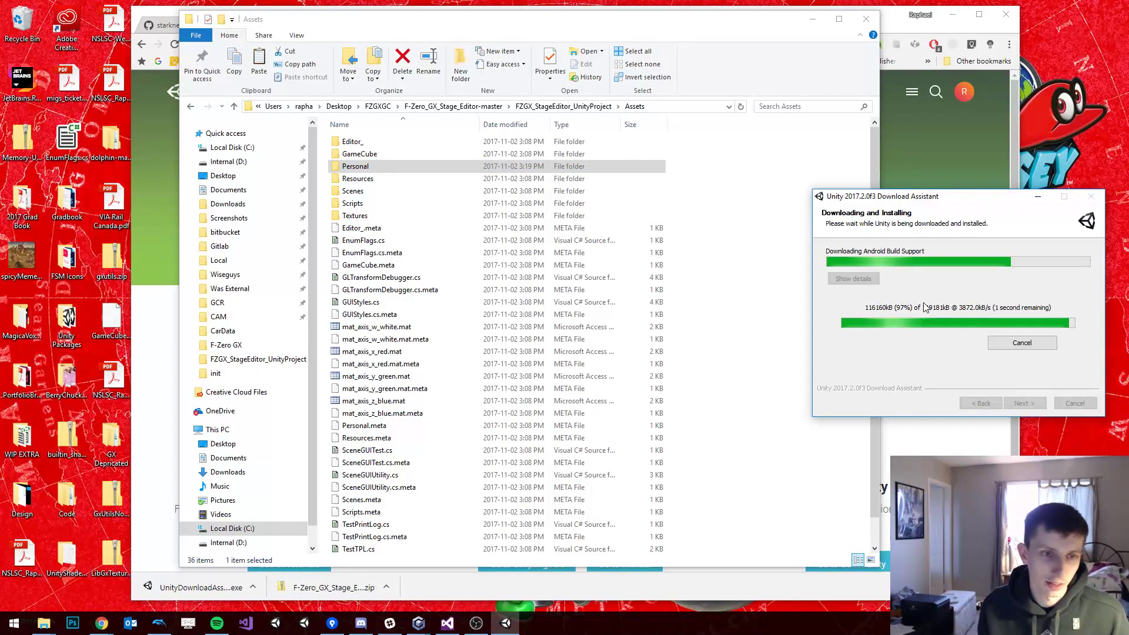
pyautogui.click(563, 107)
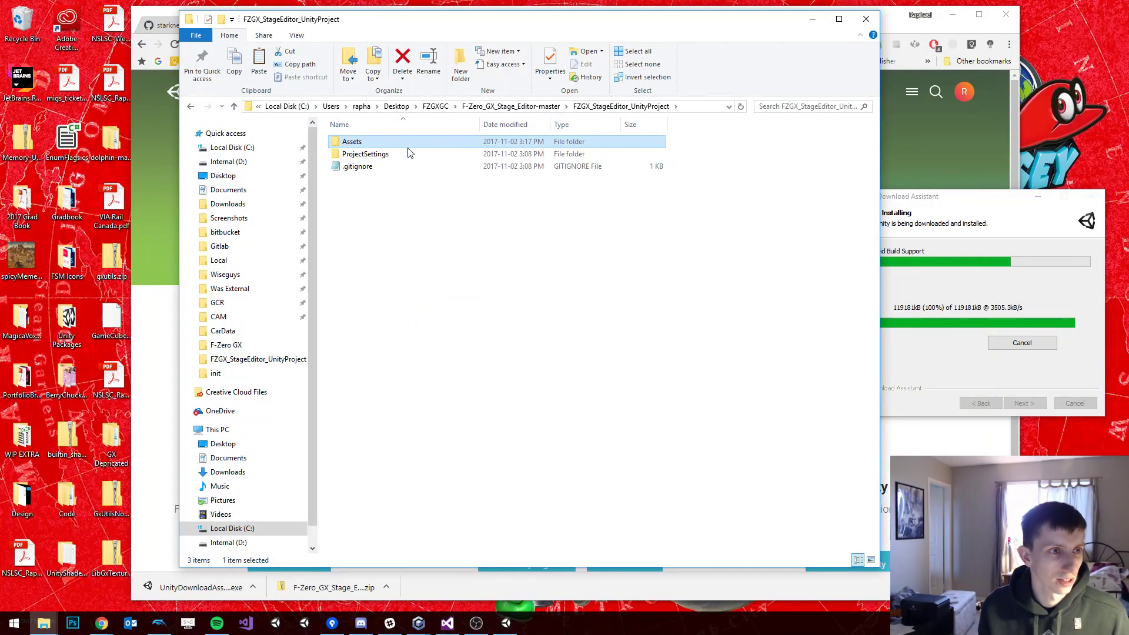
pyautogui.doubleClick(457, 144)
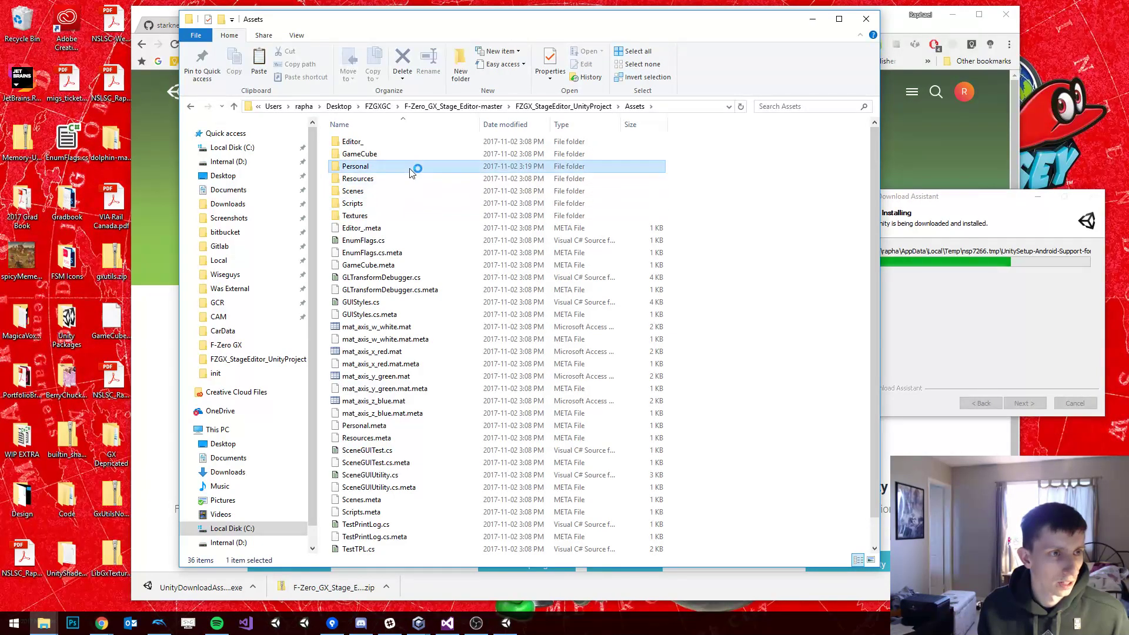
pyautogui.doubleClick(413, 167)
pyautogui.click(361, 144)
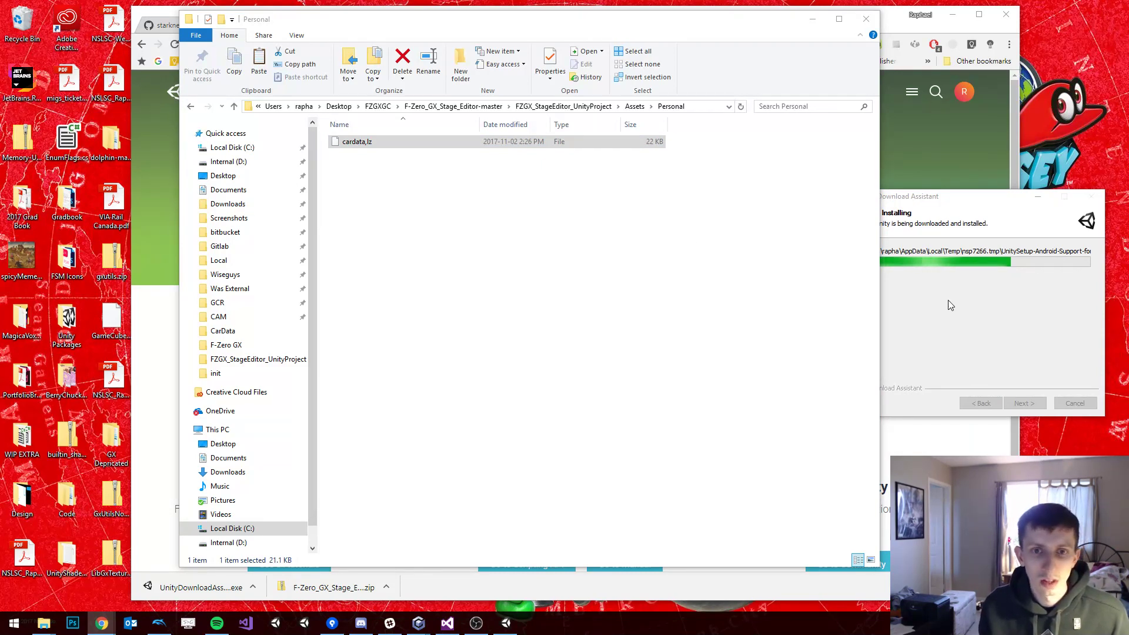
# Step: Try to open the Test_COLI.unity scene from Assets/Scenes and quit at the non-matching editor warning
pyautogui.click(635, 107)
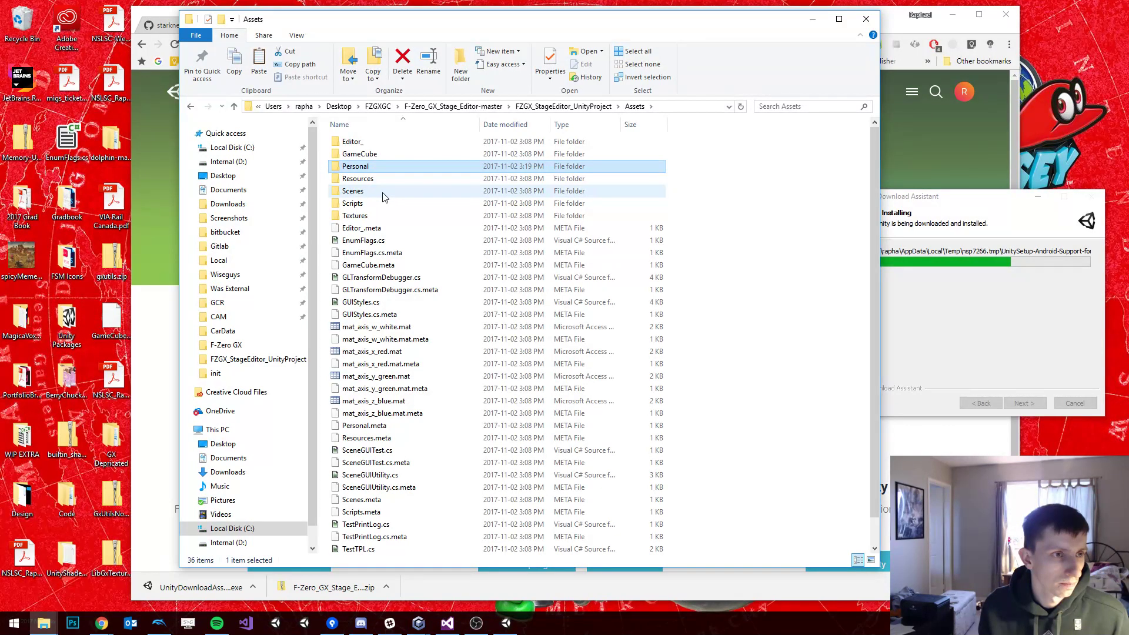
pyautogui.doubleClick(353, 191)
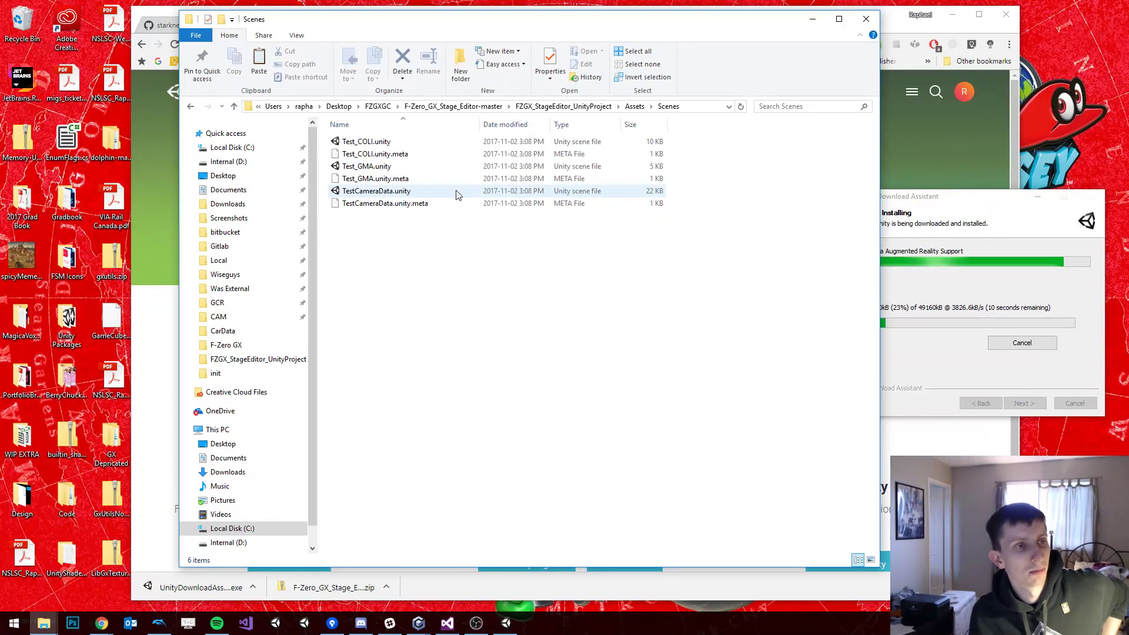
pyautogui.click(419, 142)
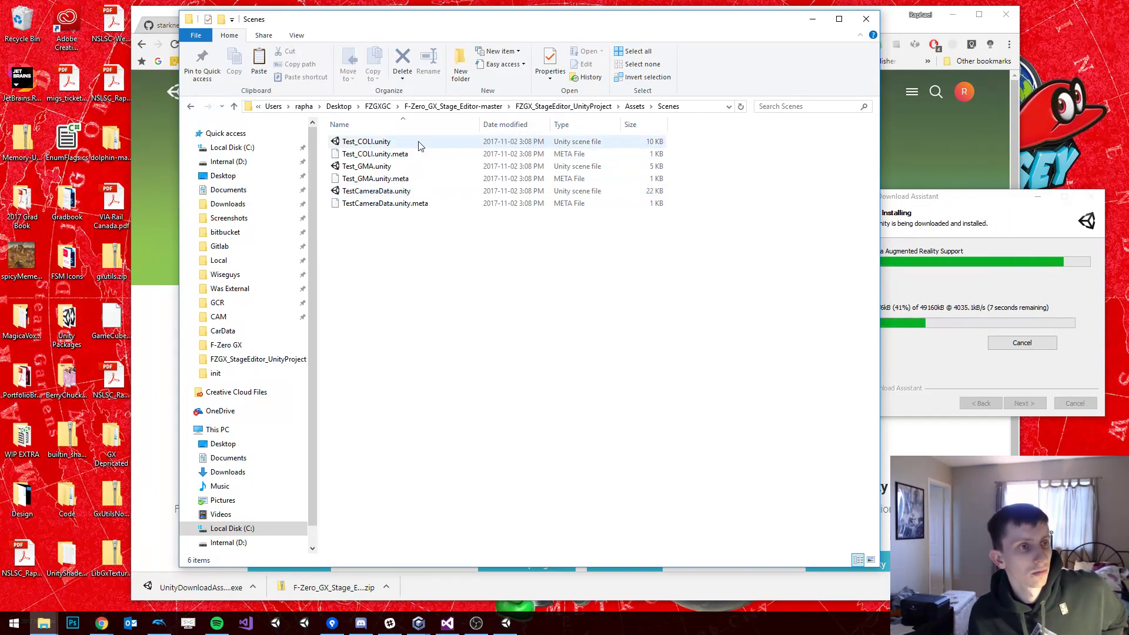
pyautogui.doubleClick(418, 141)
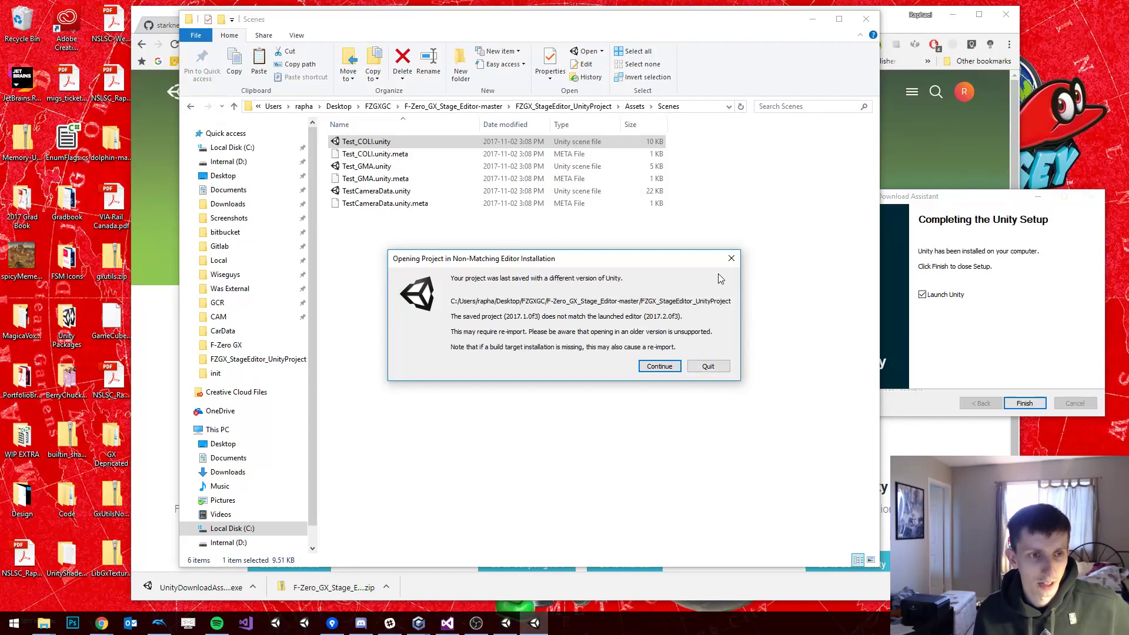
pyautogui.click(713, 370)
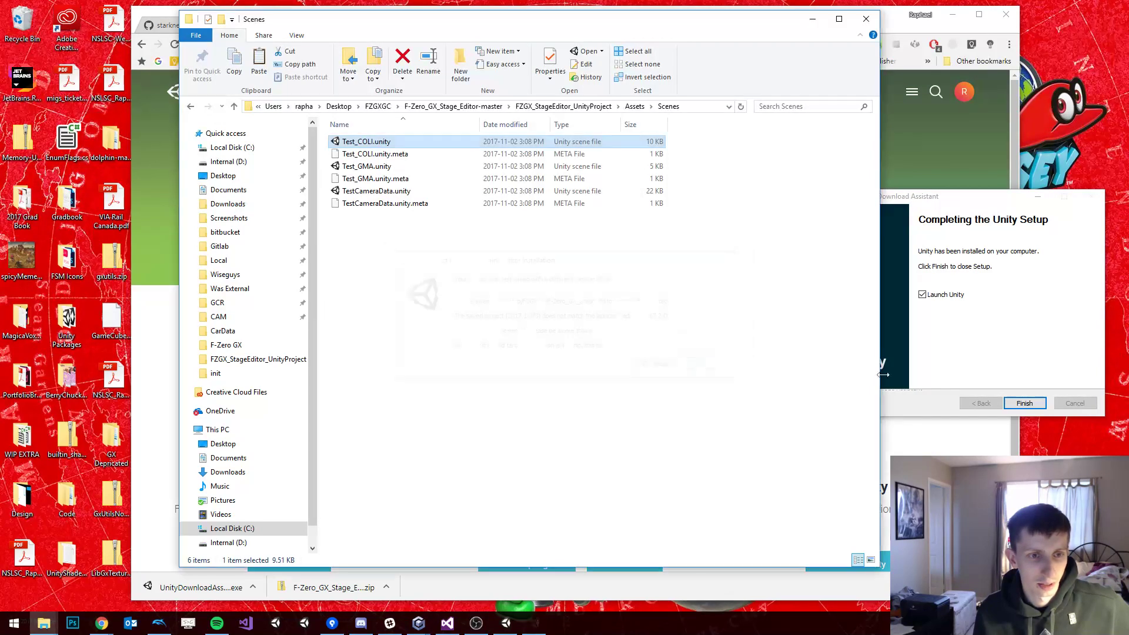
# Step: Finish Unity's setup with Launch Unity enabled and open FZGX_StageEditor_UnityProject from F-Zero_GX_Stage_Editor-master, continuing despite the version mismatch
pyautogui.click(1025, 404)
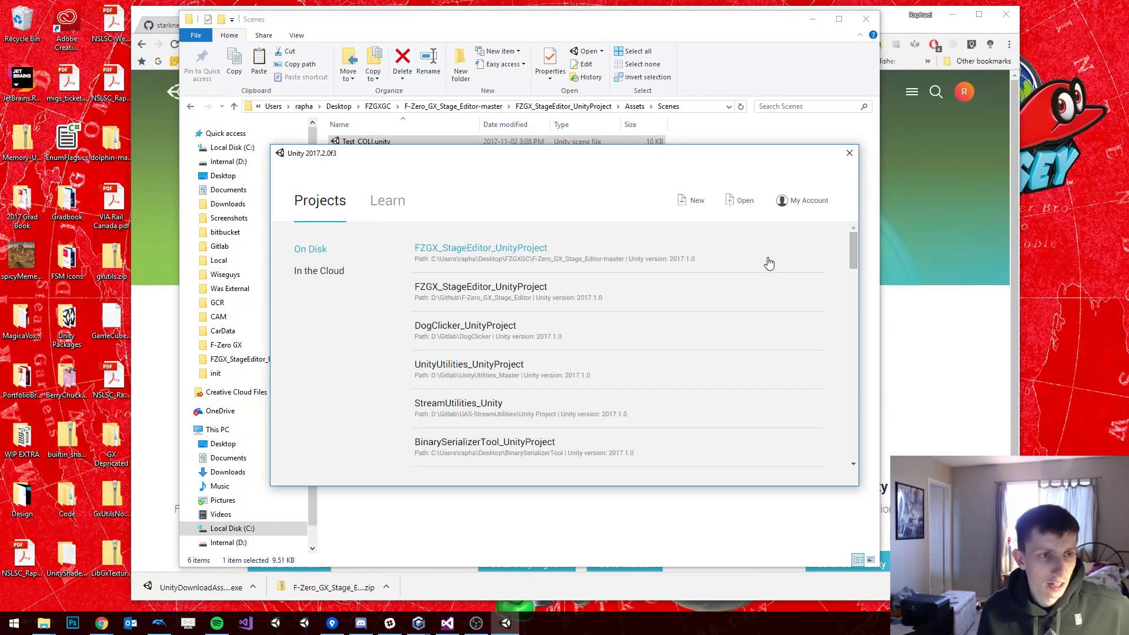
pyautogui.click(742, 202)
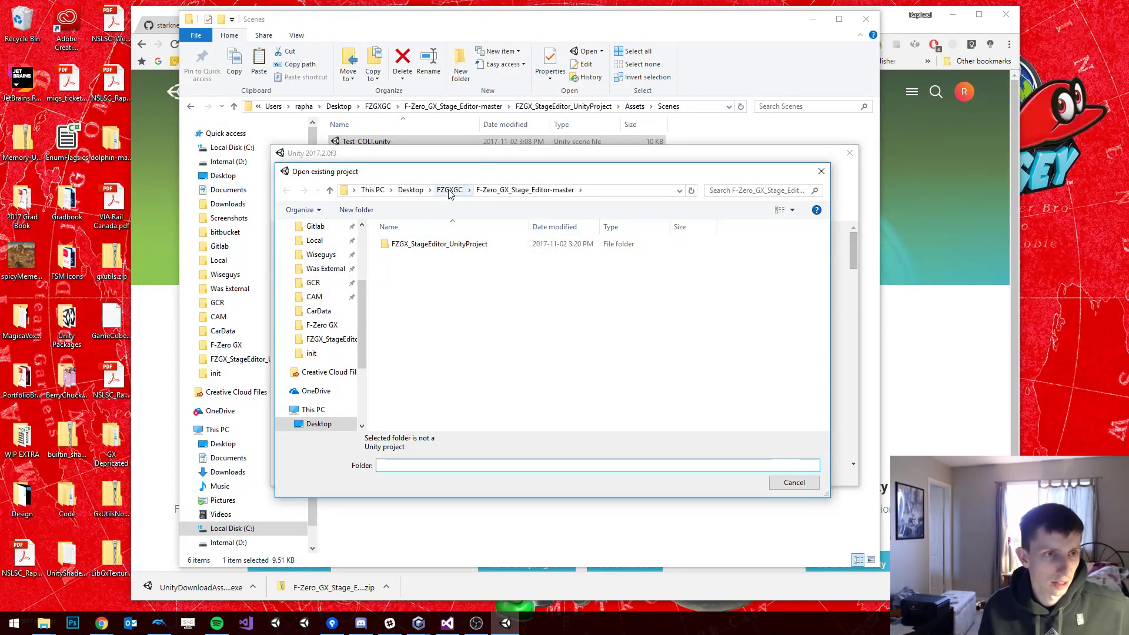
pyautogui.click(500, 190)
pyautogui.click(454, 190)
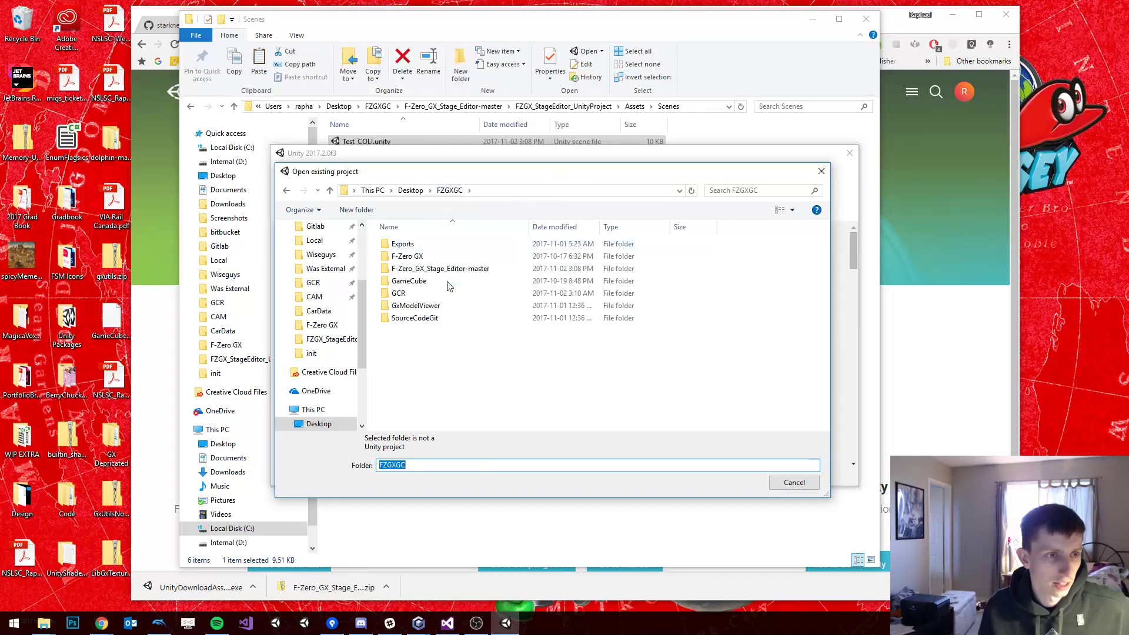
pyautogui.doubleClick(441, 268)
pyautogui.click(482, 244)
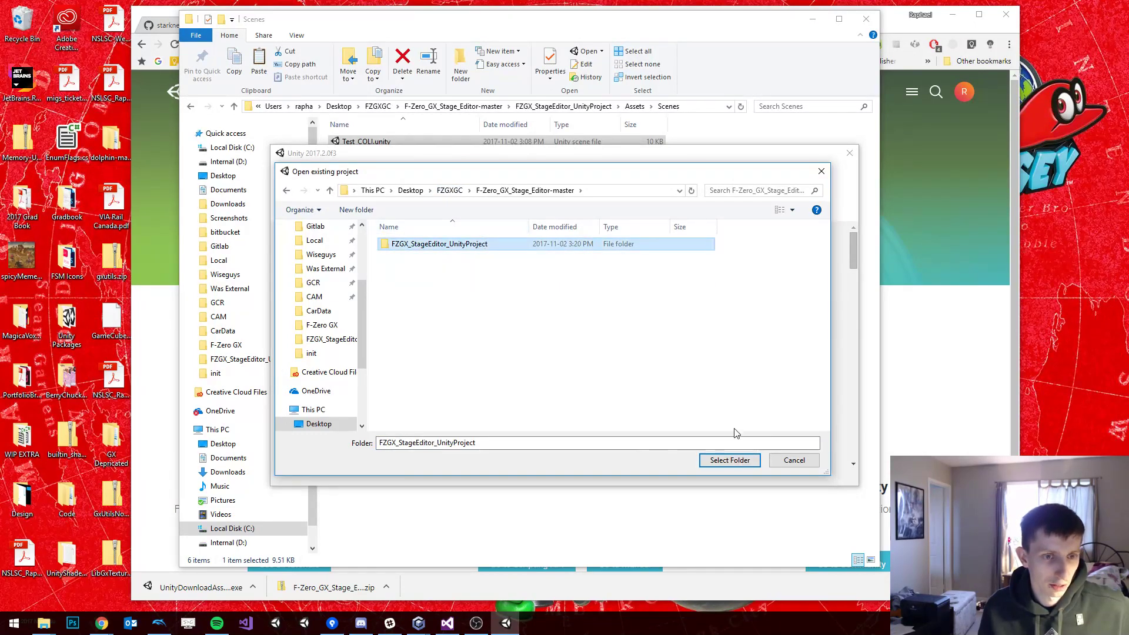
pyautogui.click(734, 461)
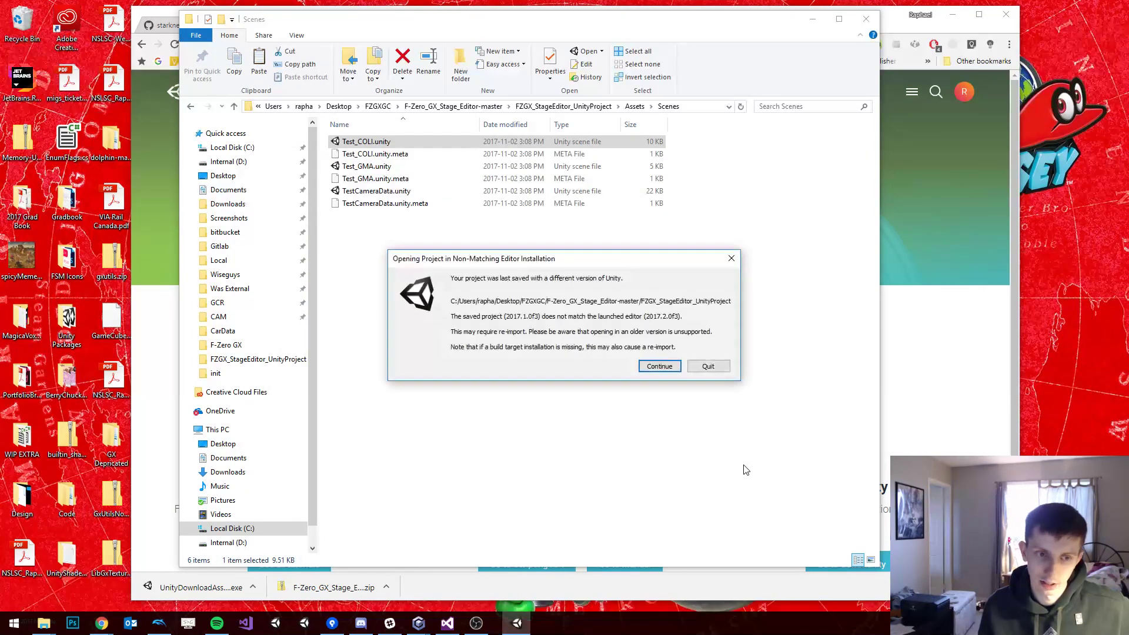
pyautogui.click(659, 367)
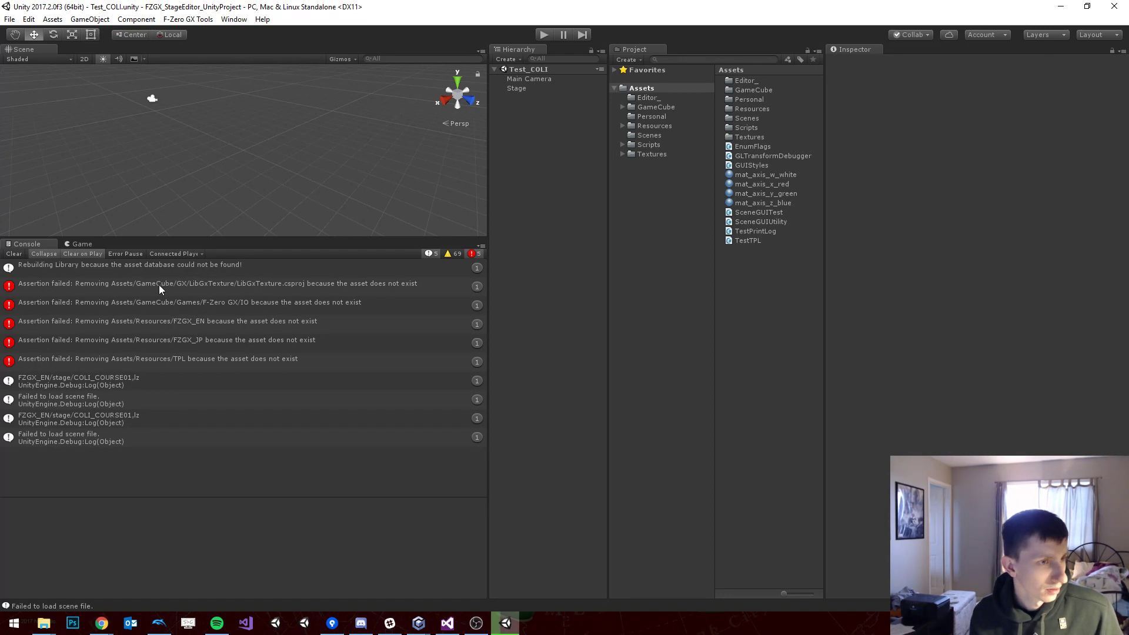
# Step: Examine the assertion errors about removed assets in the Console one by one
pyautogui.click(241, 327)
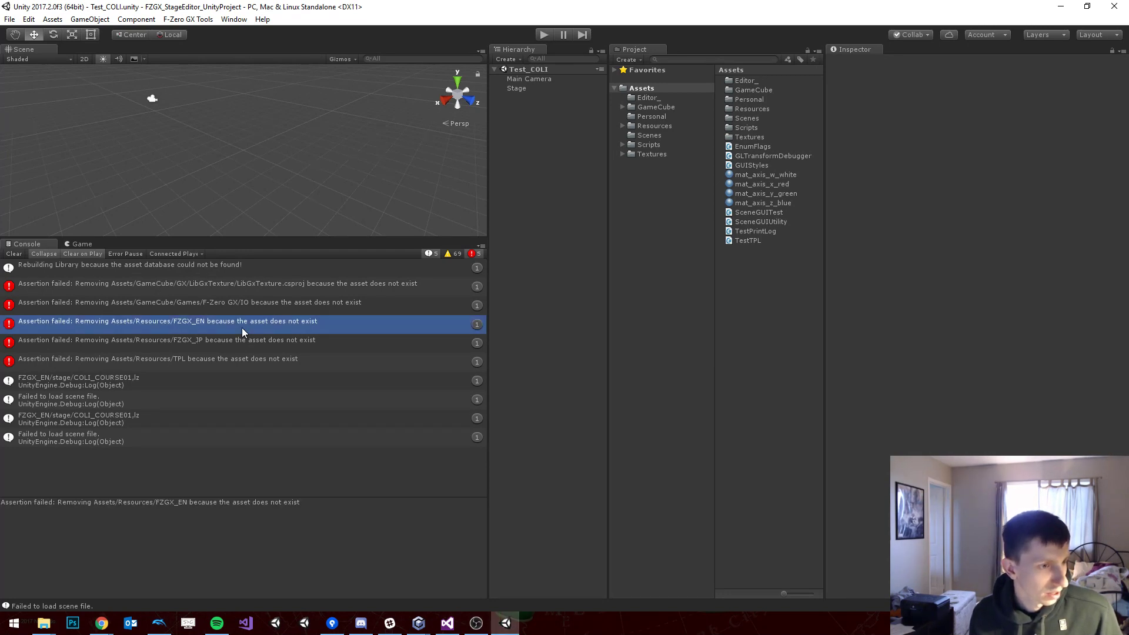
pyautogui.click(224, 303)
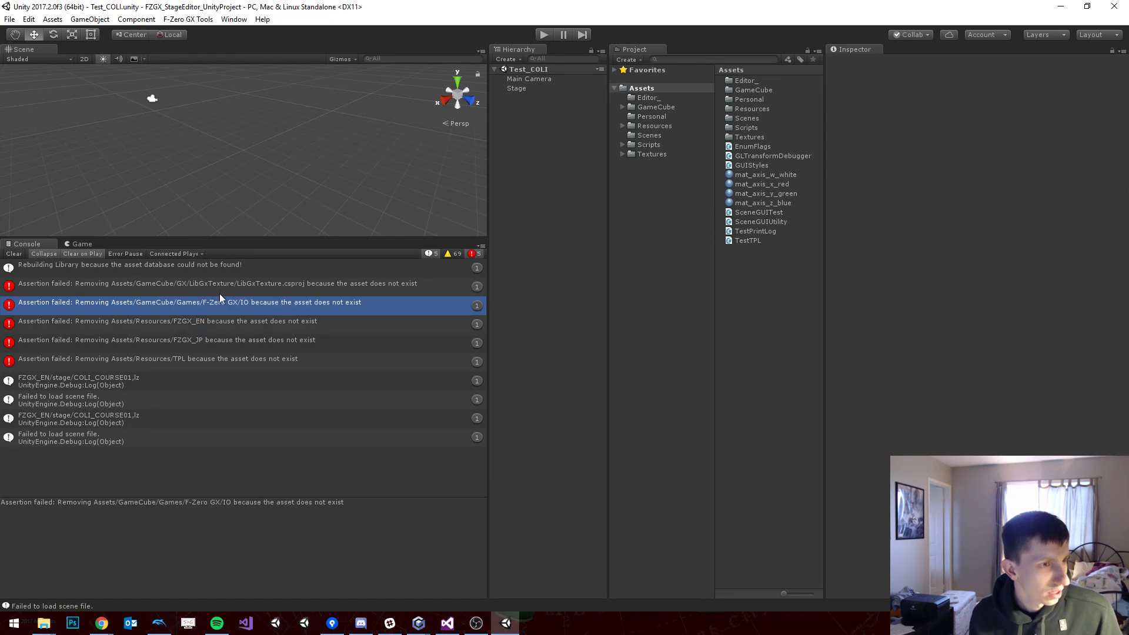
pyautogui.click(220, 290)
pyautogui.click(225, 304)
pyautogui.click(226, 323)
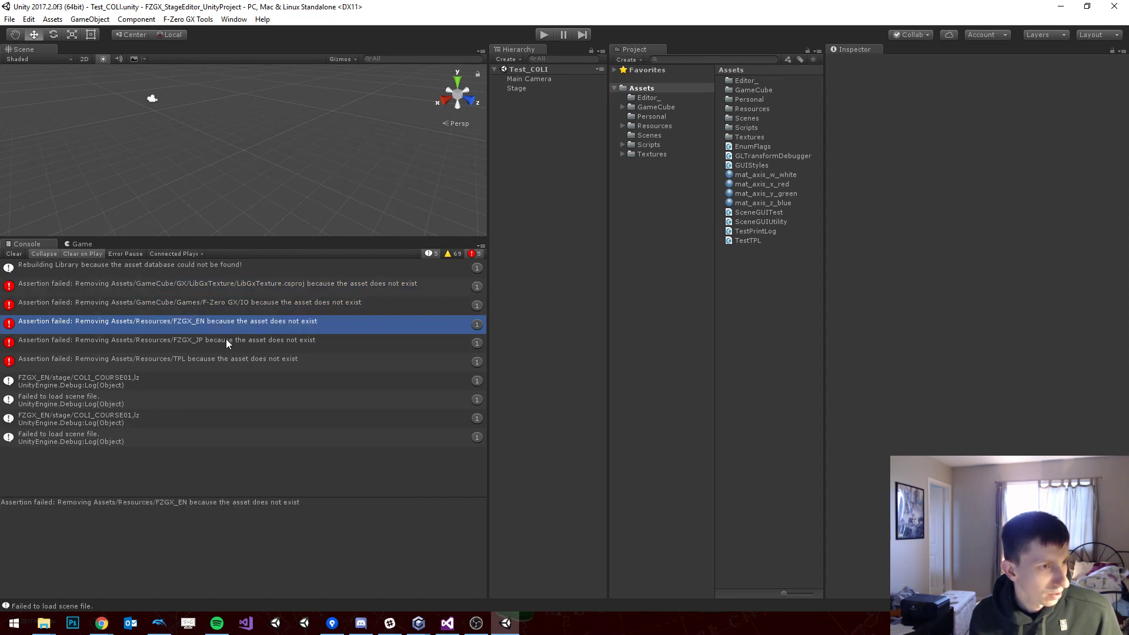
pyautogui.click(227, 341)
pyautogui.click(228, 360)
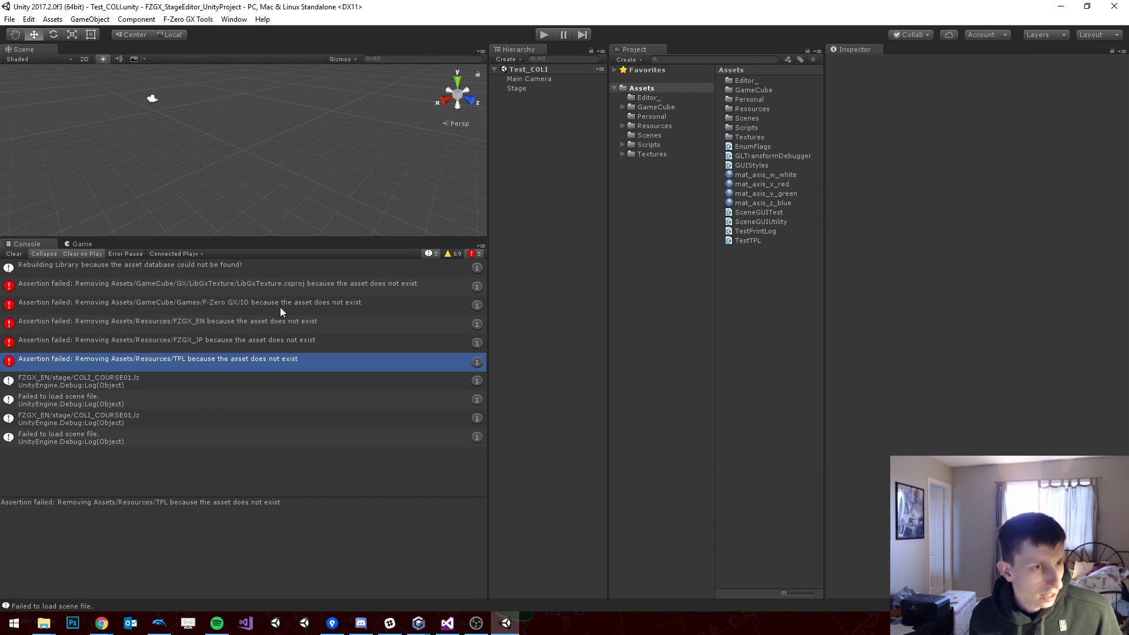
# Step: Show warnings in the Console and look through the missing-asset and script warnings
pyautogui.click(448, 254)
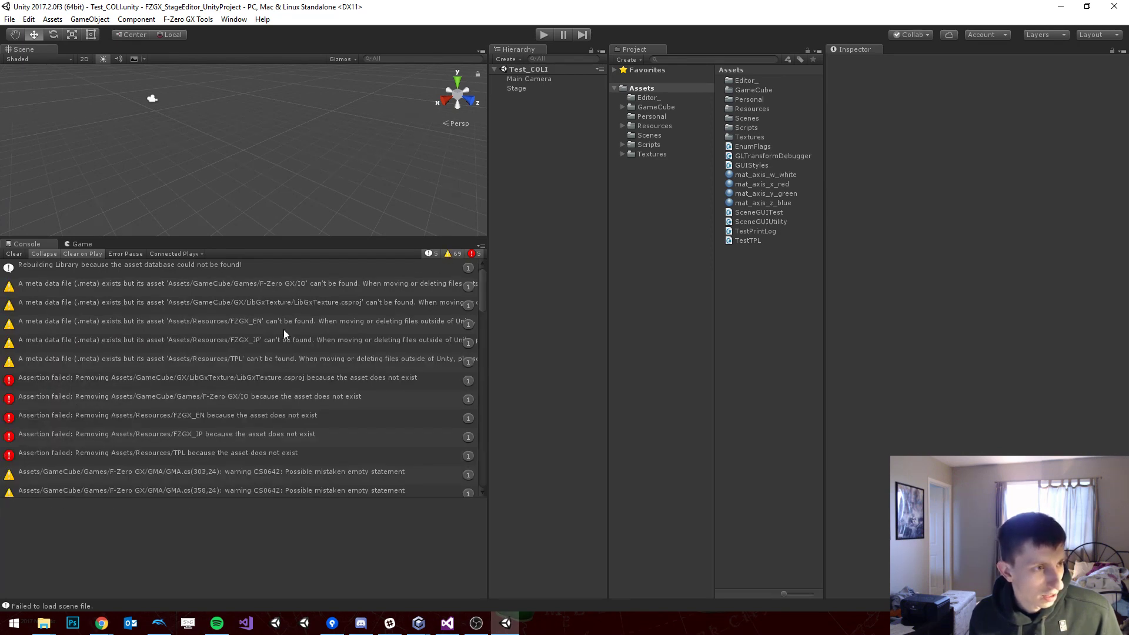
pyautogui.scroll(-10, 284, 334)
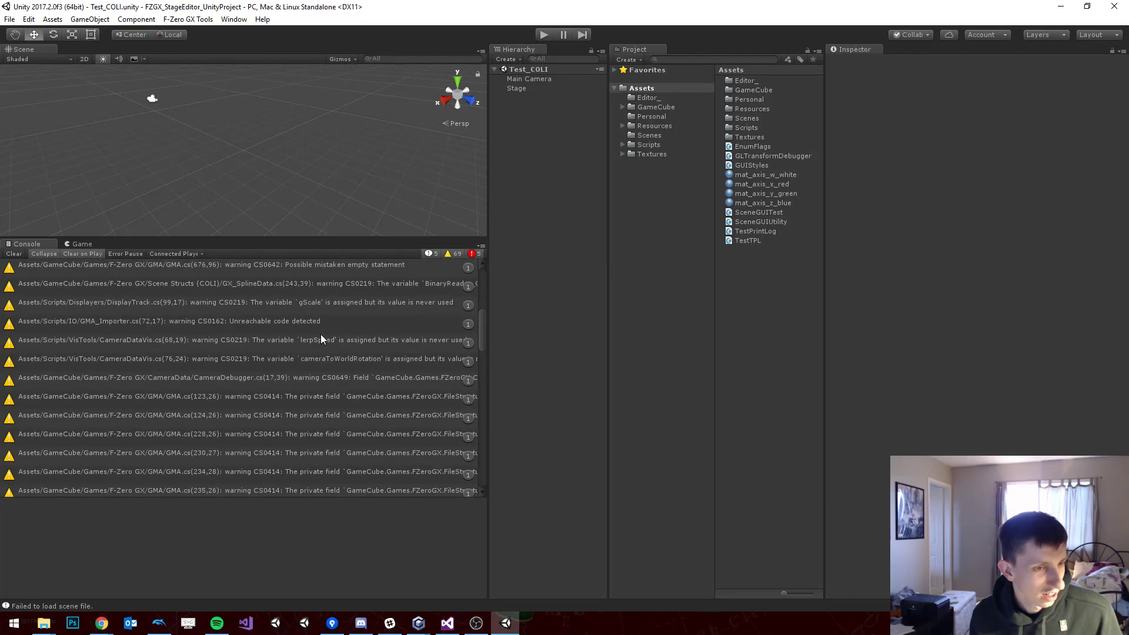
pyautogui.scroll(10, 321, 336)
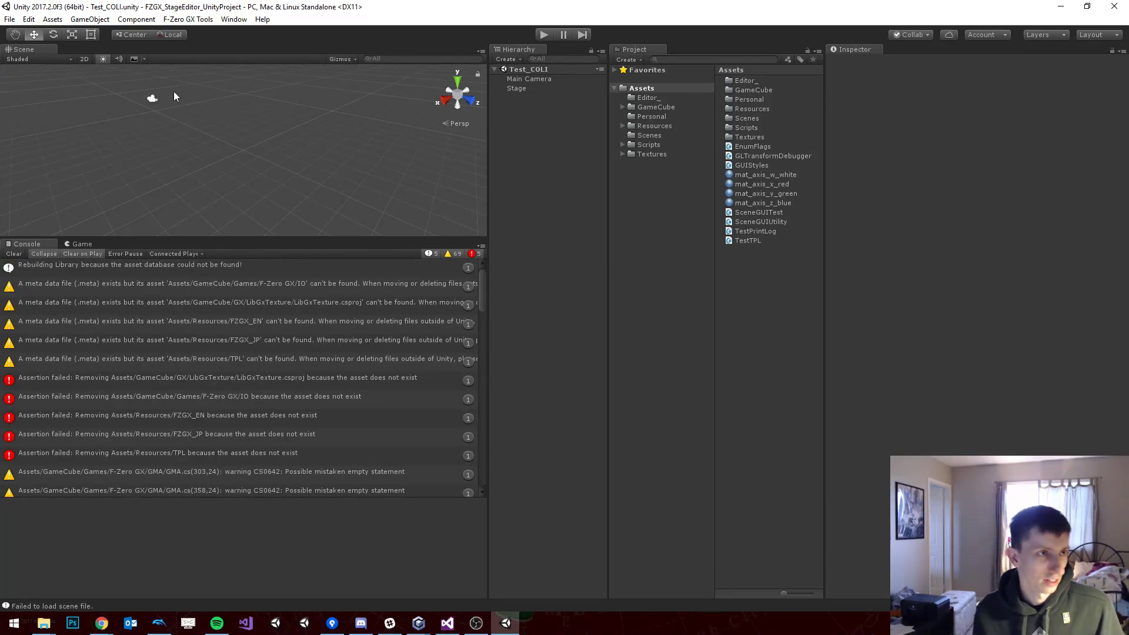
# Step: Apply the 2 by 3 window layout, narrow the Scene and Game column, and turn off the Scene view's skybox effects
pyautogui.click(233, 19)
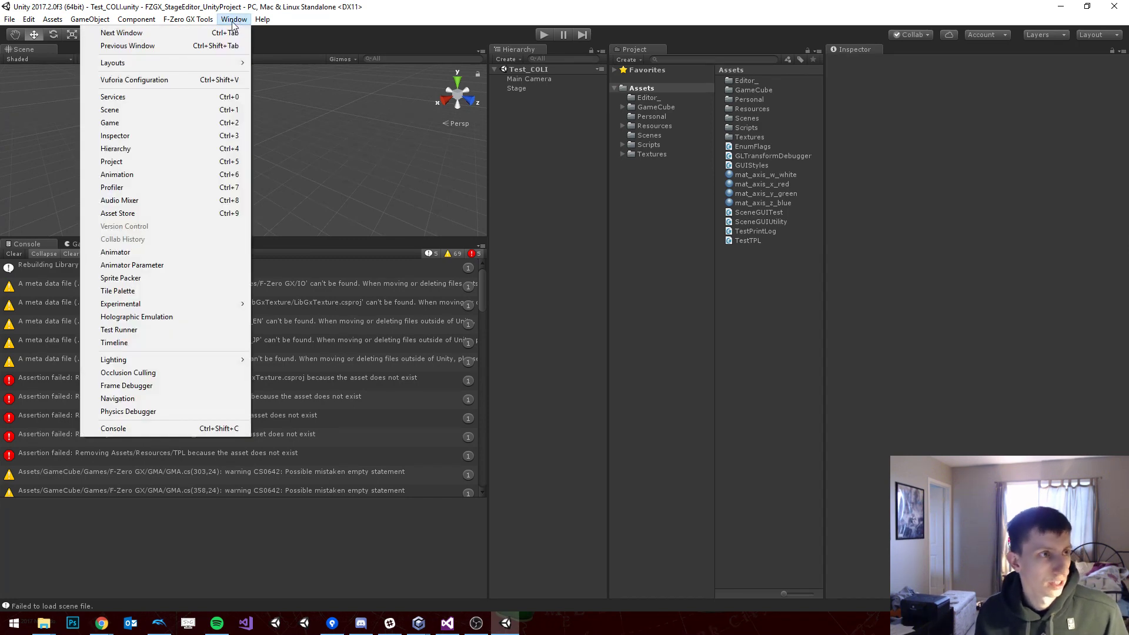
pyautogui.moveTo(227, 66)
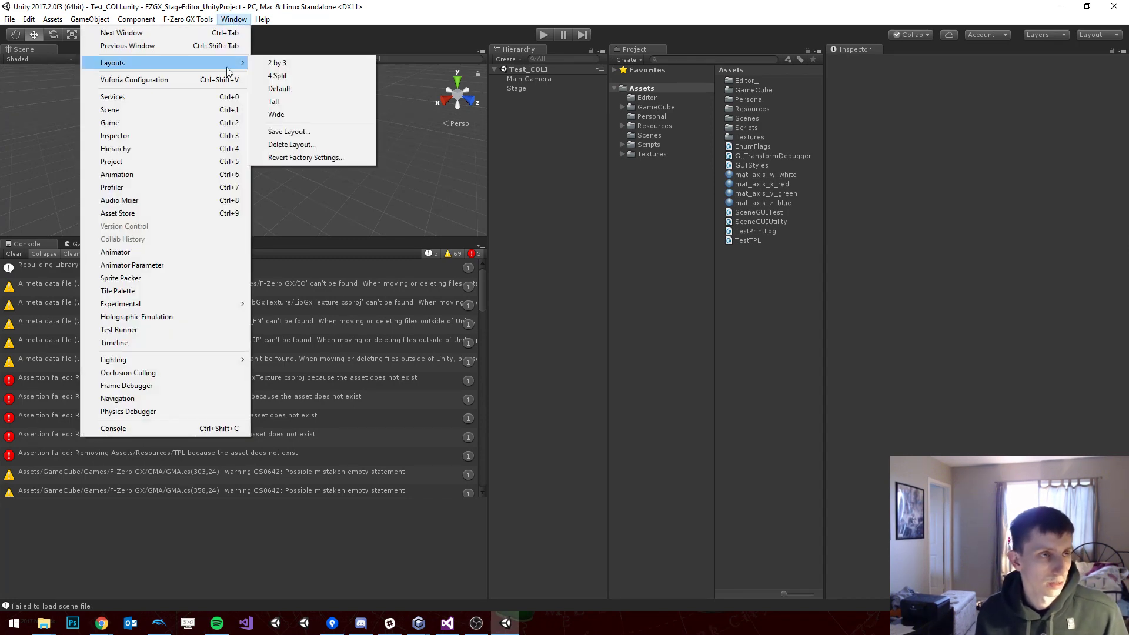
pyautogui.click(274, 62)
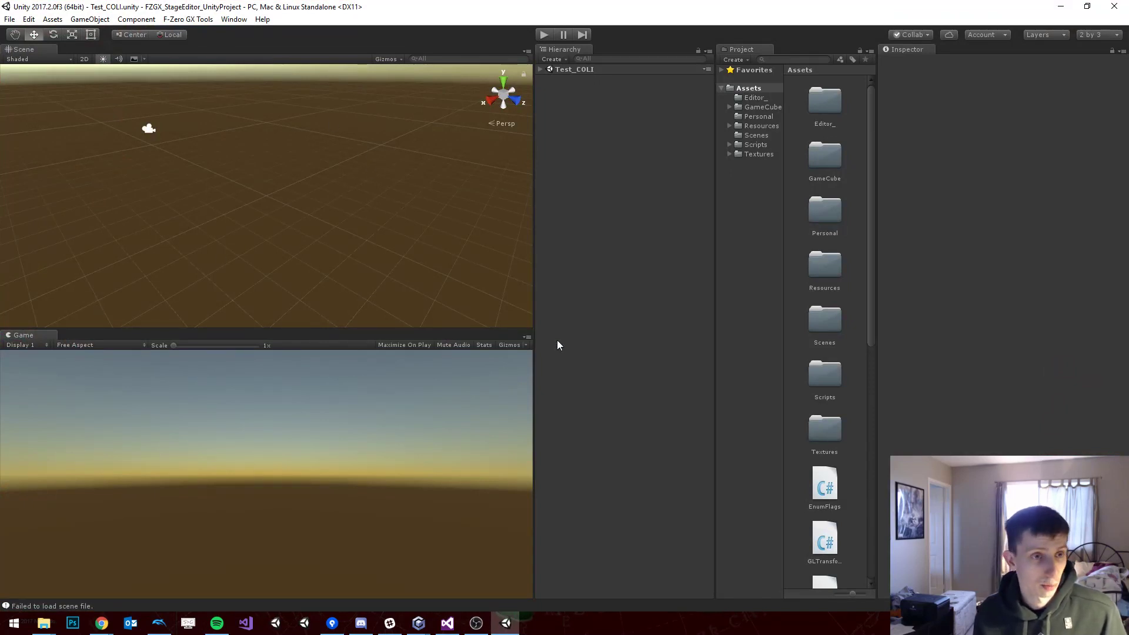
pyautogui.moveTo(534, 334); pyautogui.dragTo(438, 331)
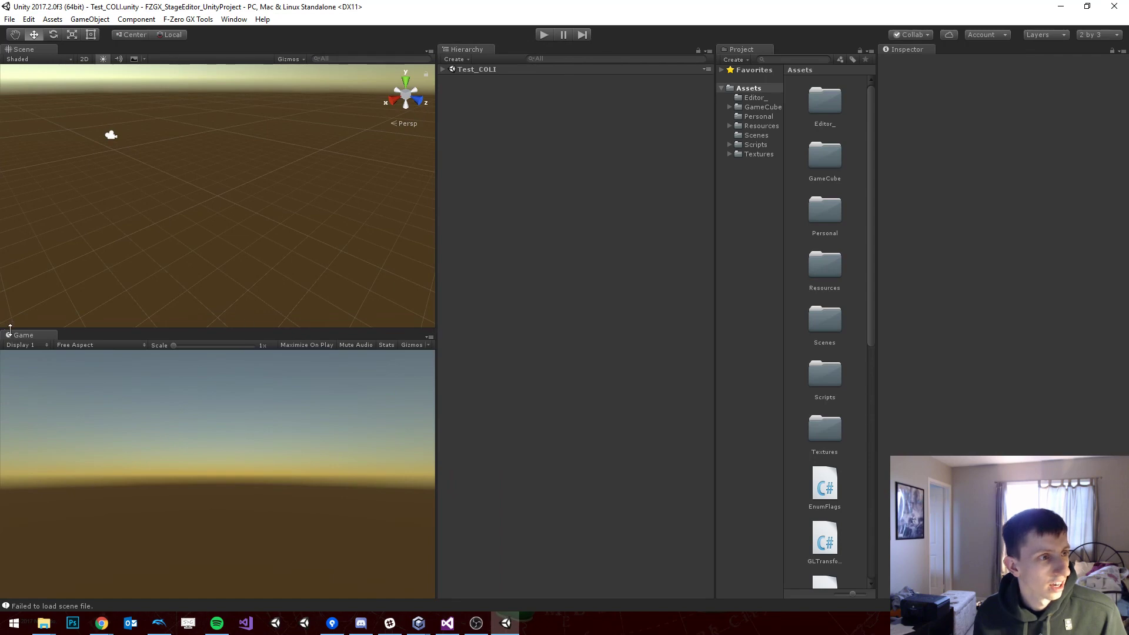
pyautogui.click(134, 60)
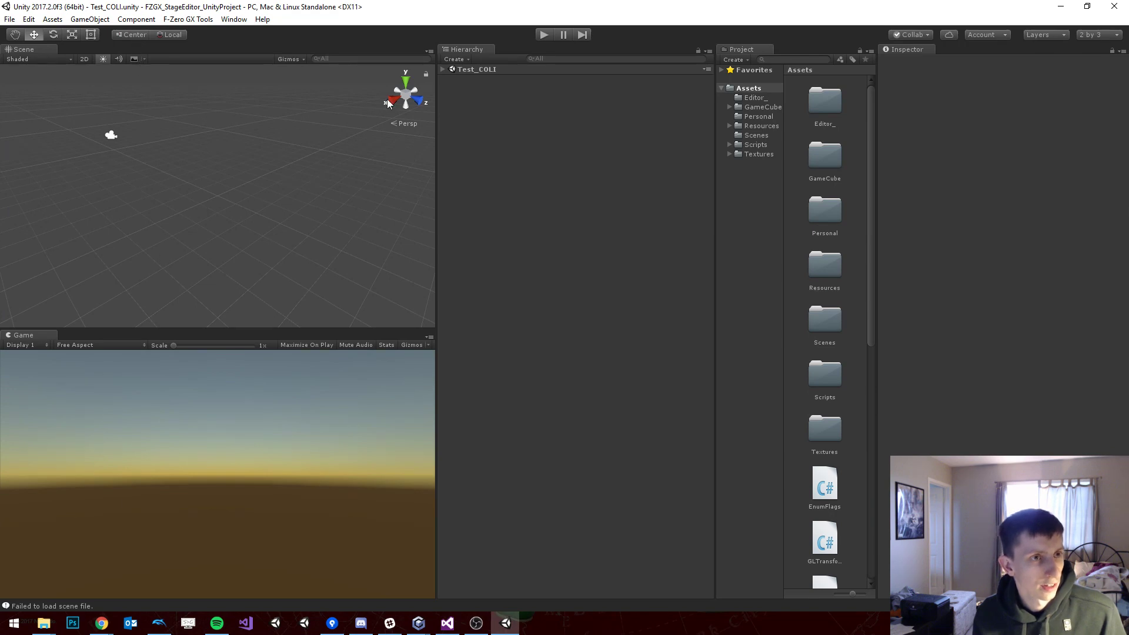
# Step: Close the Game, Scene and Hierarchy views of the 2 by 3 layout
pyautogui.rightClick(33, 337)
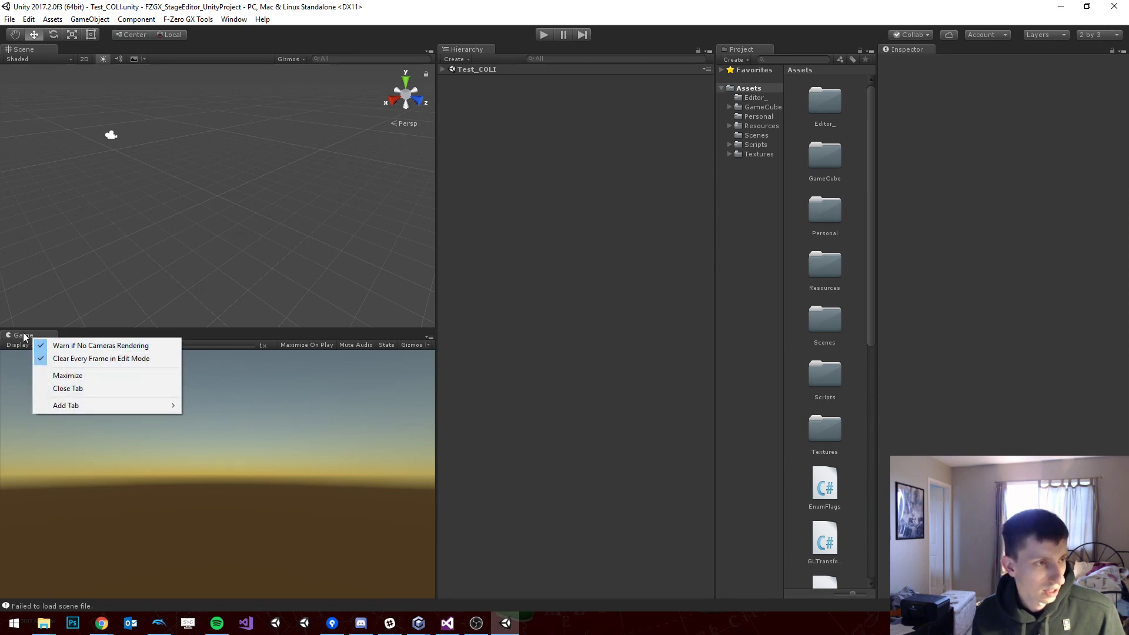
pyautogui.click(20, 333)
pyautogui.middleClick(20, 332)
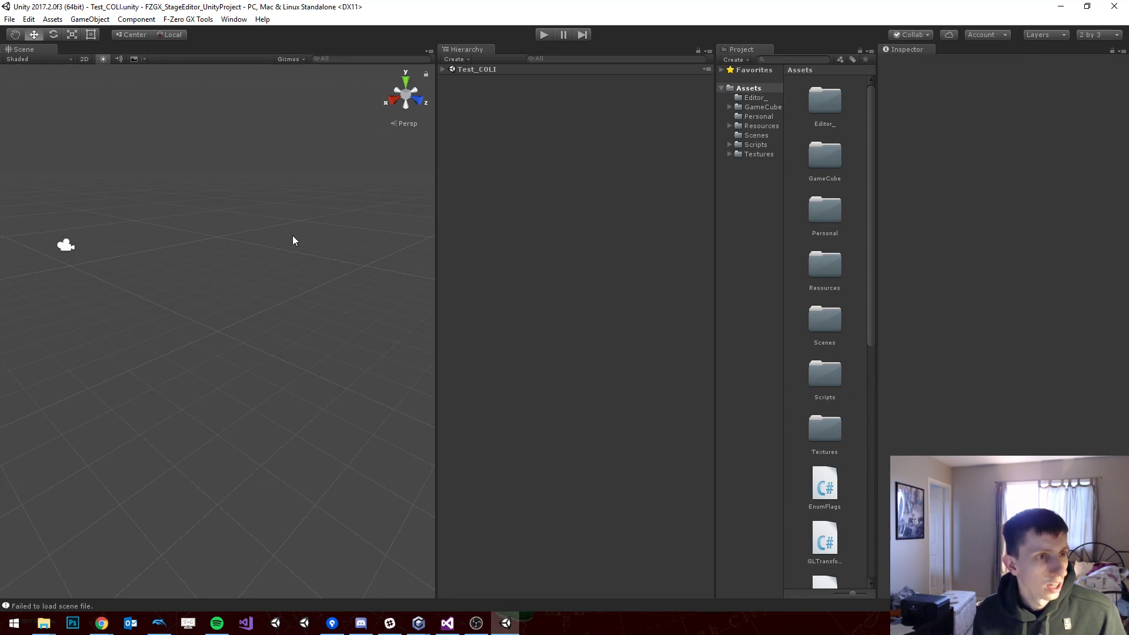
pyautogui.moveTo(436, 298); pyautogui.dragTo(474, 294)
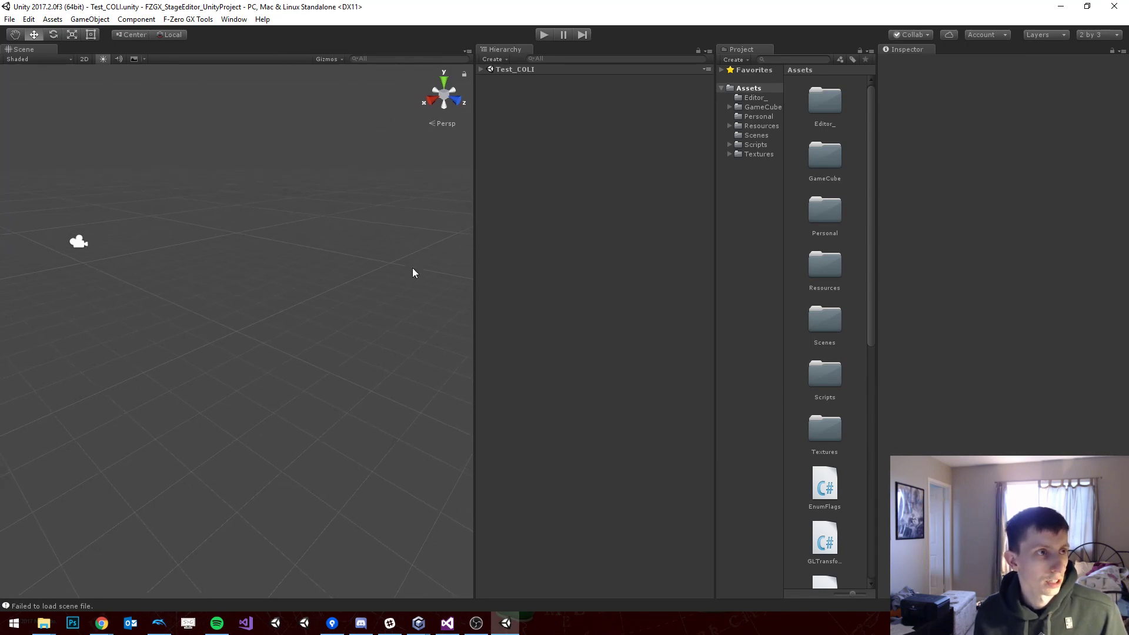
pyautogui.middleClick(23, 50)
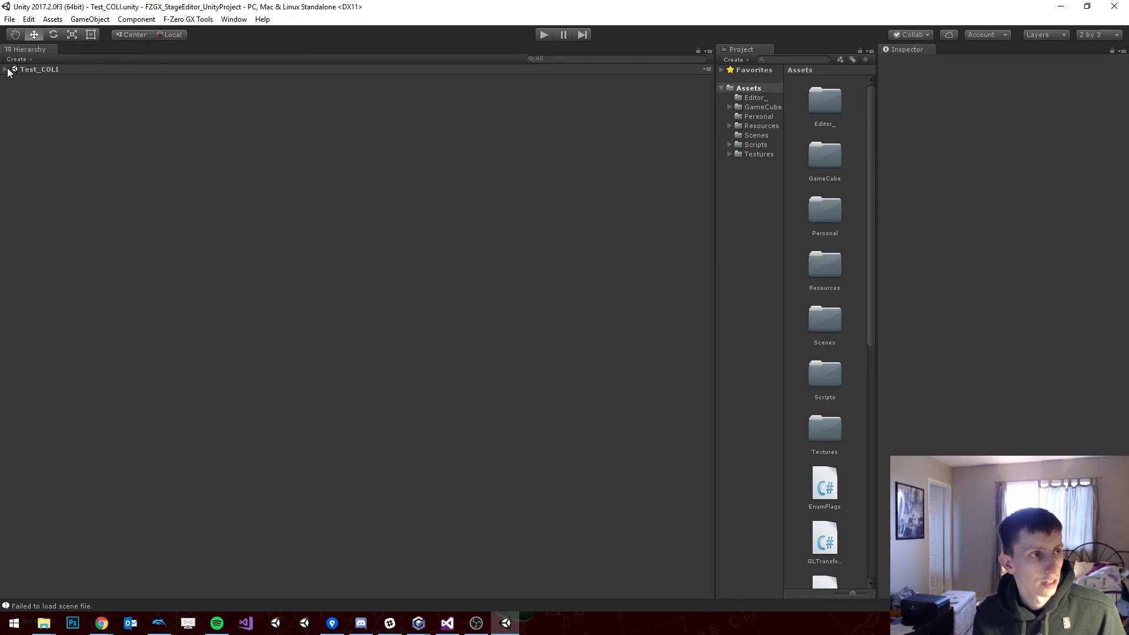
pyautogui.click(5, 69)
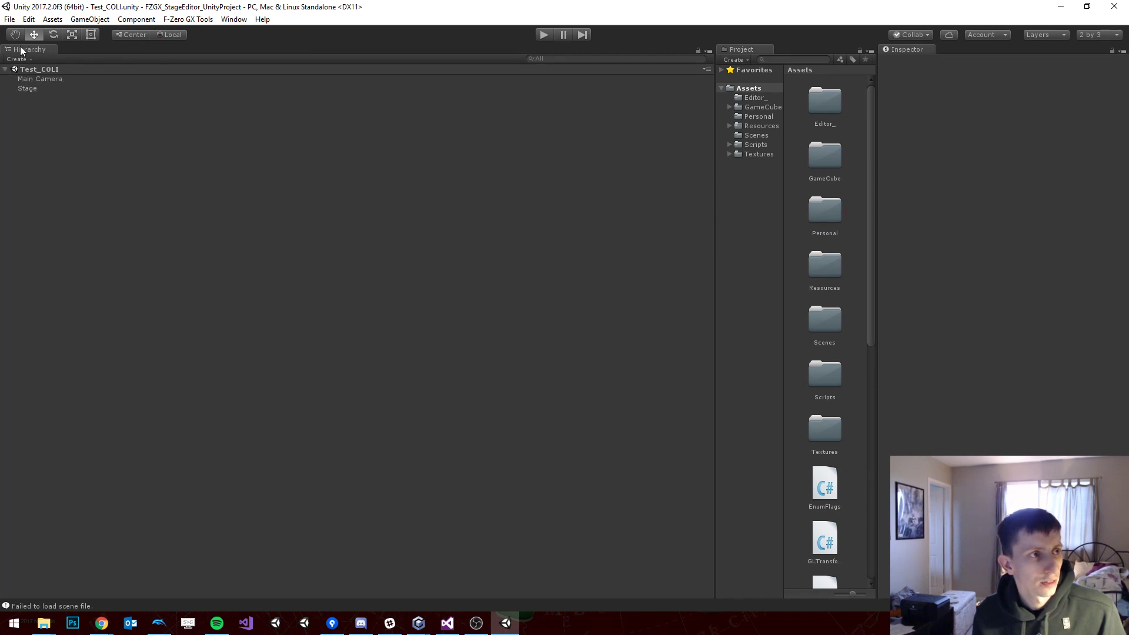
pyautogui.middleClick(20, 51)
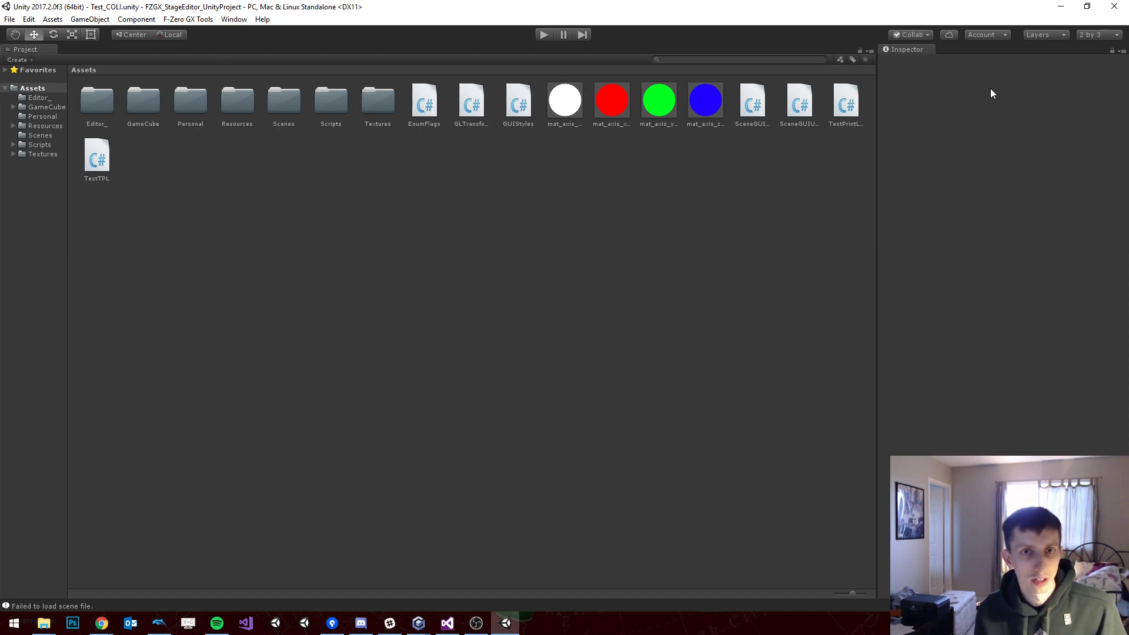
# Step: Add a new Scene view docked to the left of the Project view and turn off its skybox effects
pyautogui.moveTo(877, 199)
pyautogui.mouseDown()
pyautogui.moveTo(781, 206)
pyautogui.moveTo(864, 217)
pyautogui.mouseUp()
pyautogui.rightClick(36, 47)
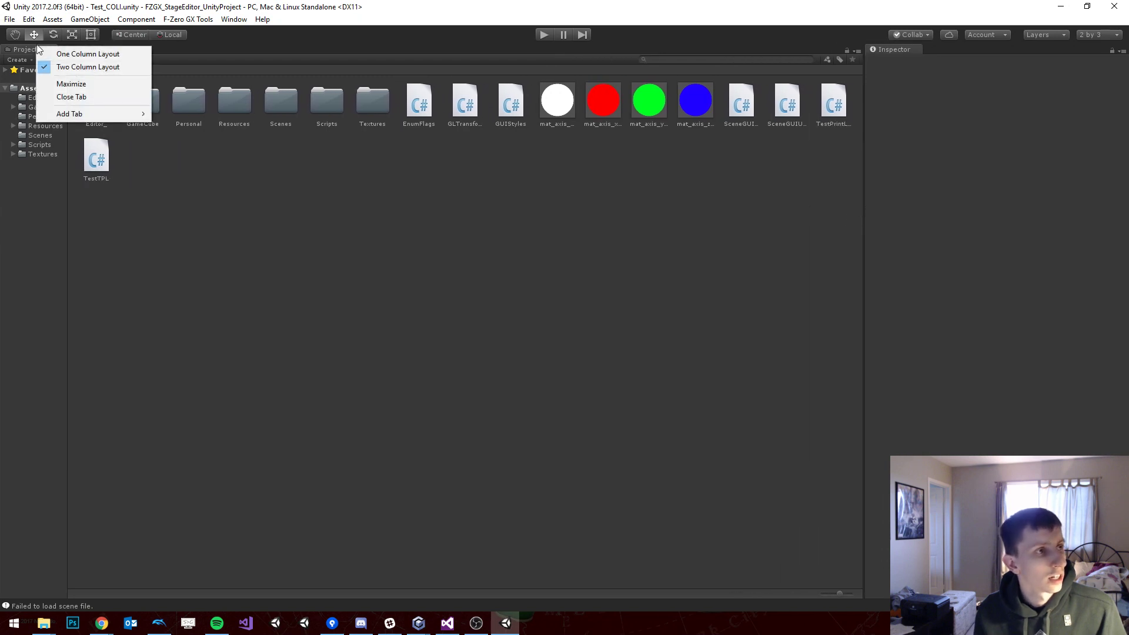
pyautogui.moveTo(76, 117)
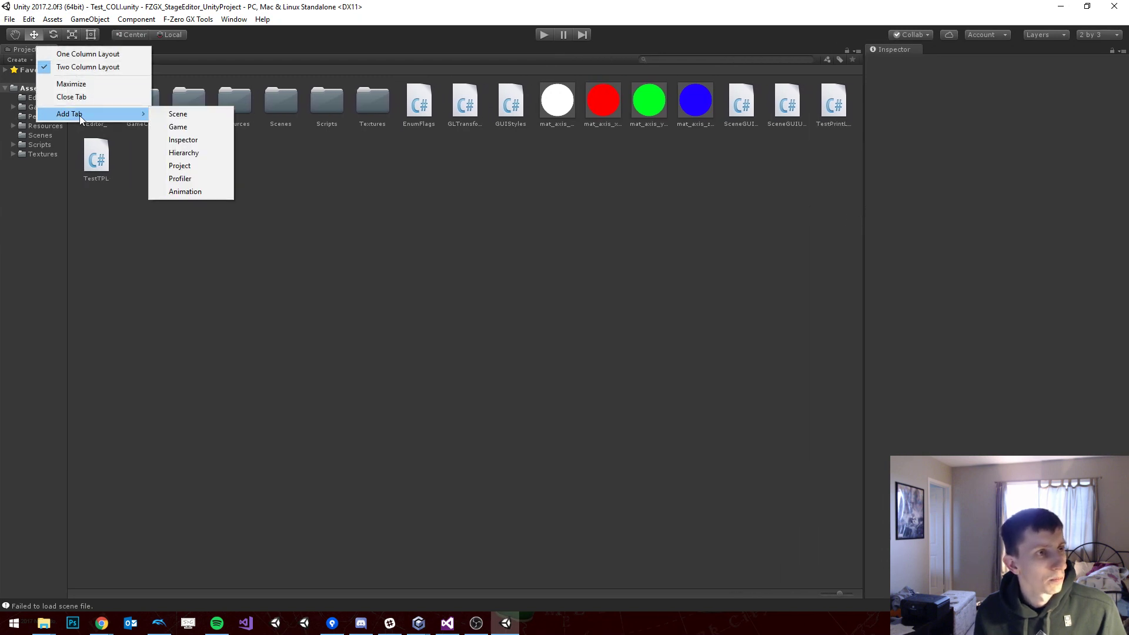
pyautogui.click(187, 115)
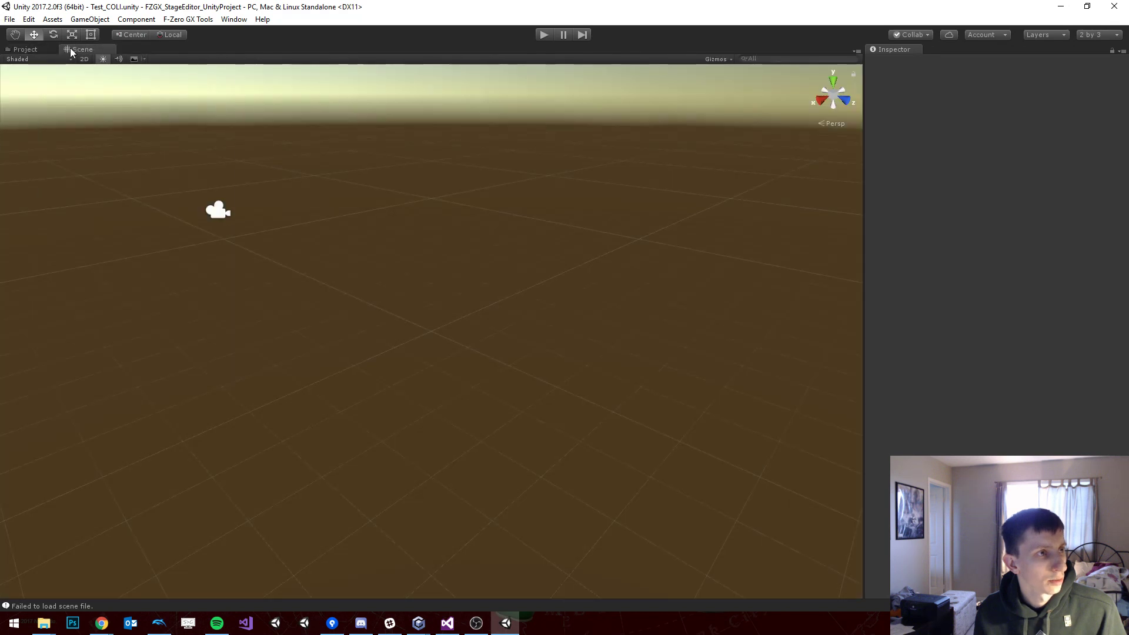
pyautogui.moveTo(71, 49); pyautogui.dragTo(134, 159)
pyautogui.moveTo(118, 203); pyautogui.dragTo(461, 241)
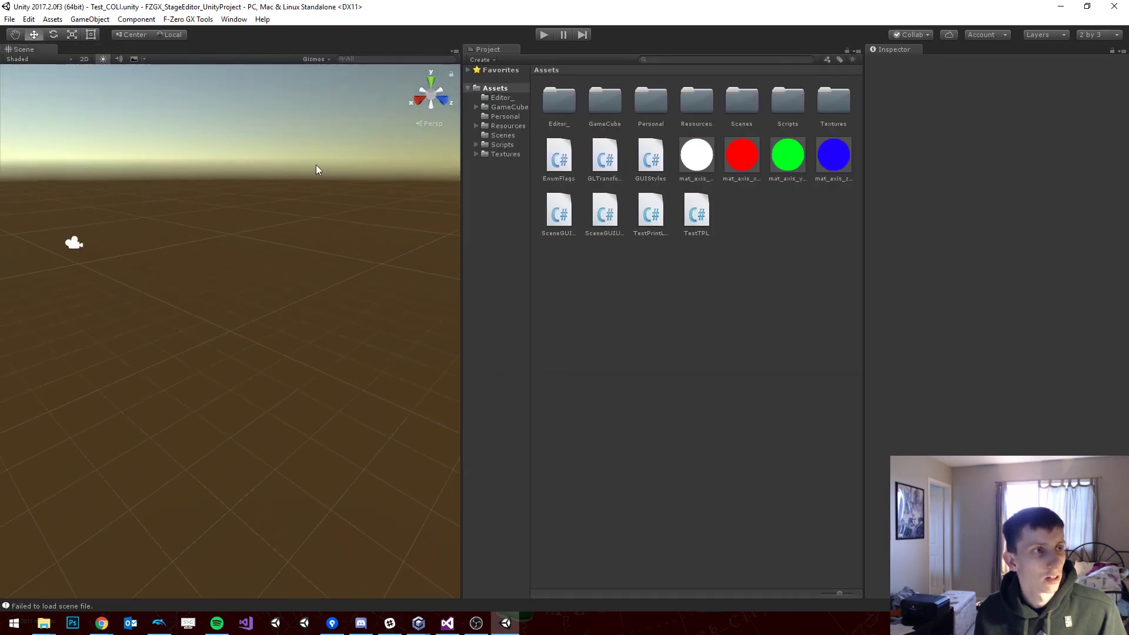
pyautogui.click(136, 59)
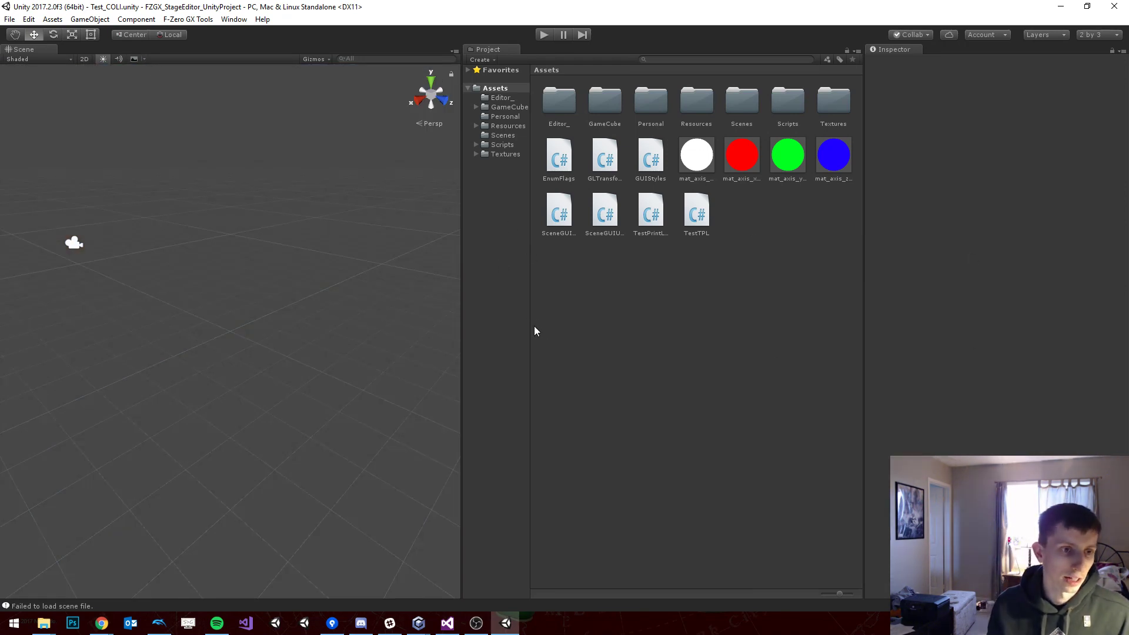
# Step: Widen the Project folder tree, show assets as a compact list, and open the Assets/GameCube/Games/F-Zero GX/CarData folder
pyautogui.moveTo(530, 328); pyautogui.dragTo(602, 335)
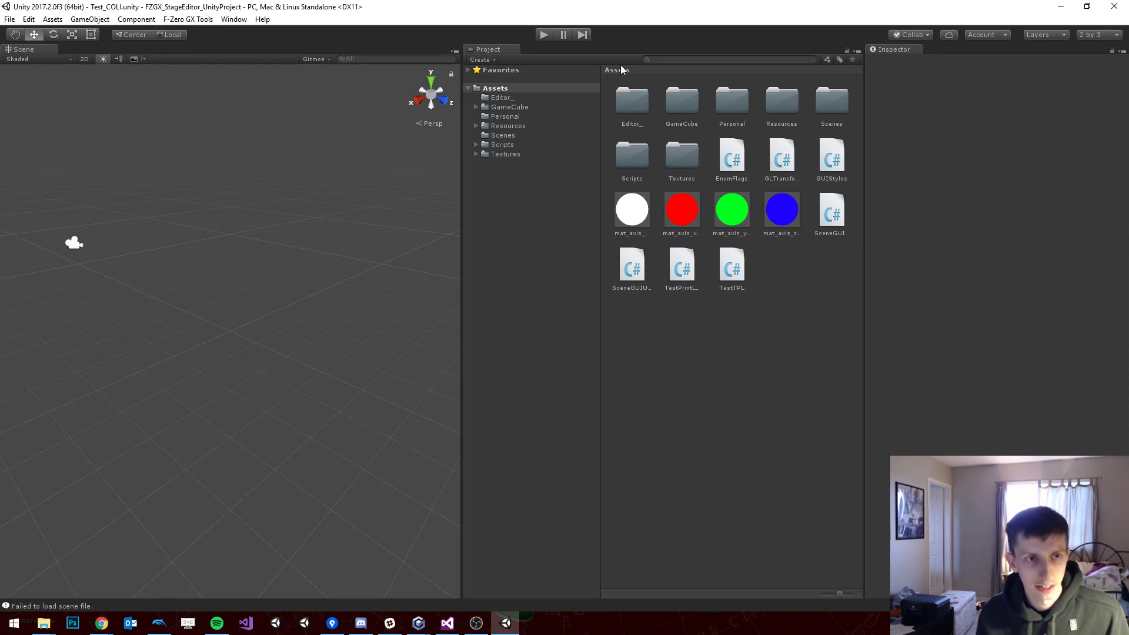
pyautogui.moveTo(839, 593); pyautogui.dragTo(788, 584)
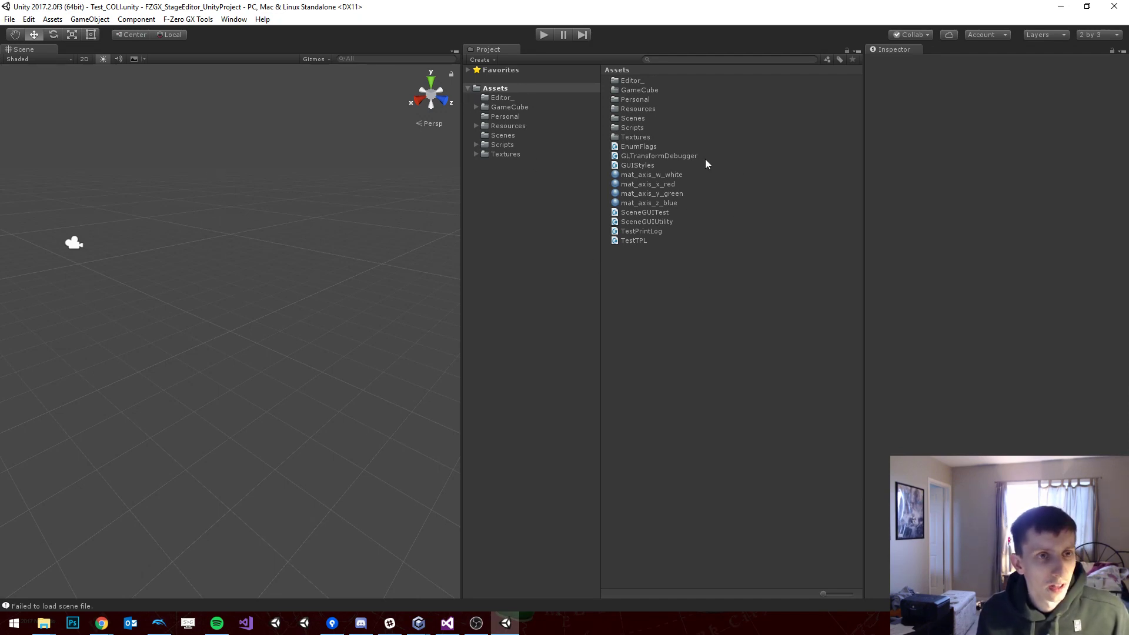
pyautogui.doubleClick(633, 91)
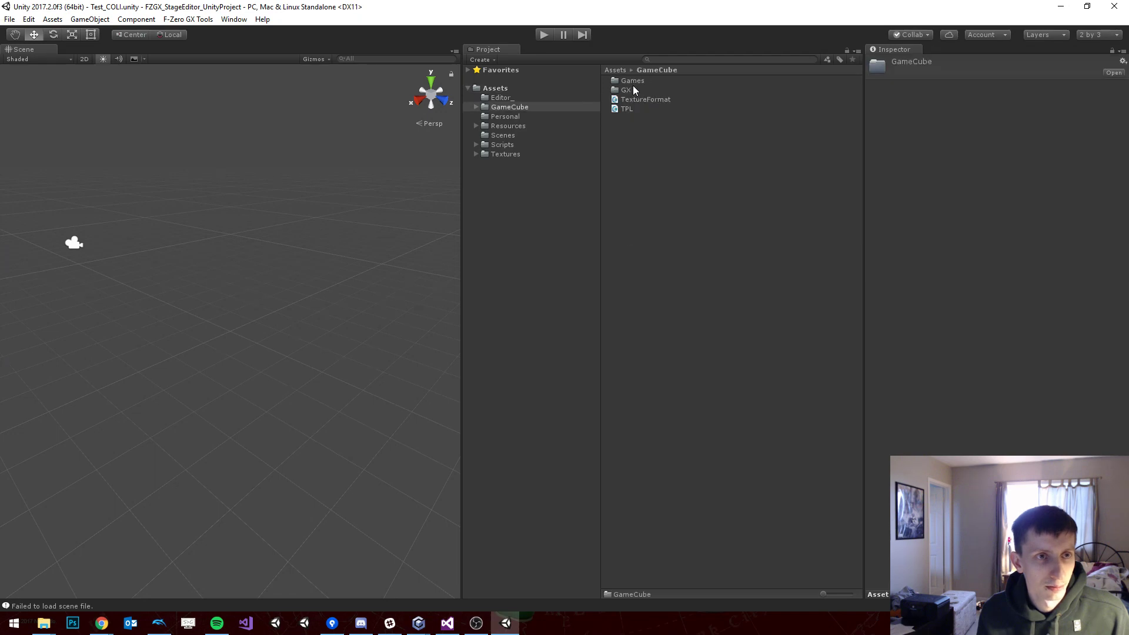
pyautogui.doubleClick(633, 81)
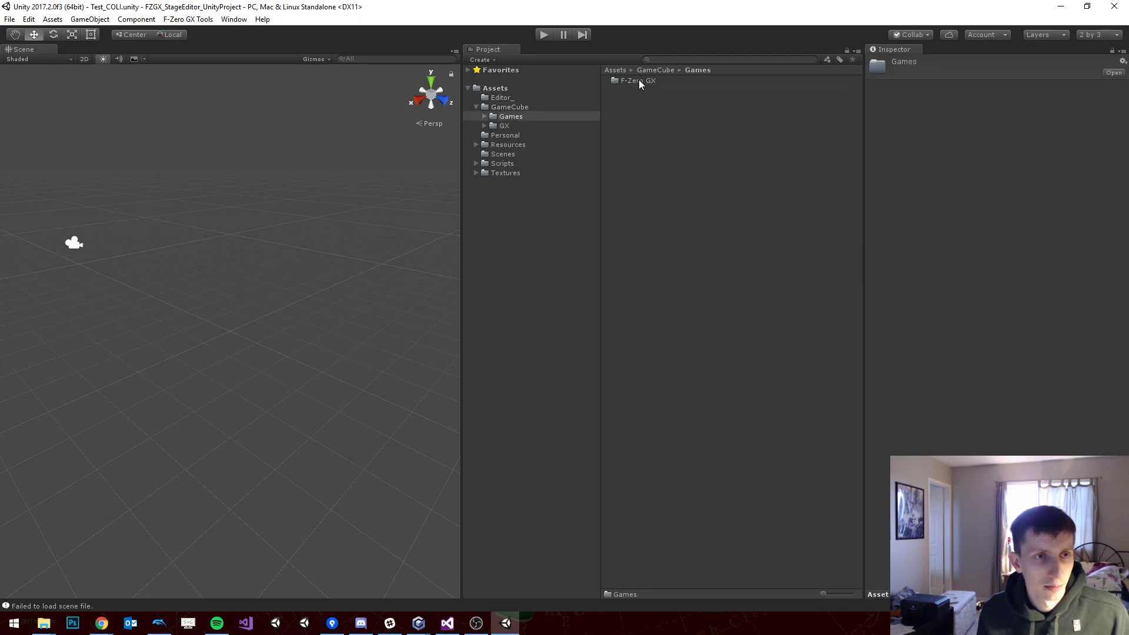
pyautogui.doubleClick(647, 80)
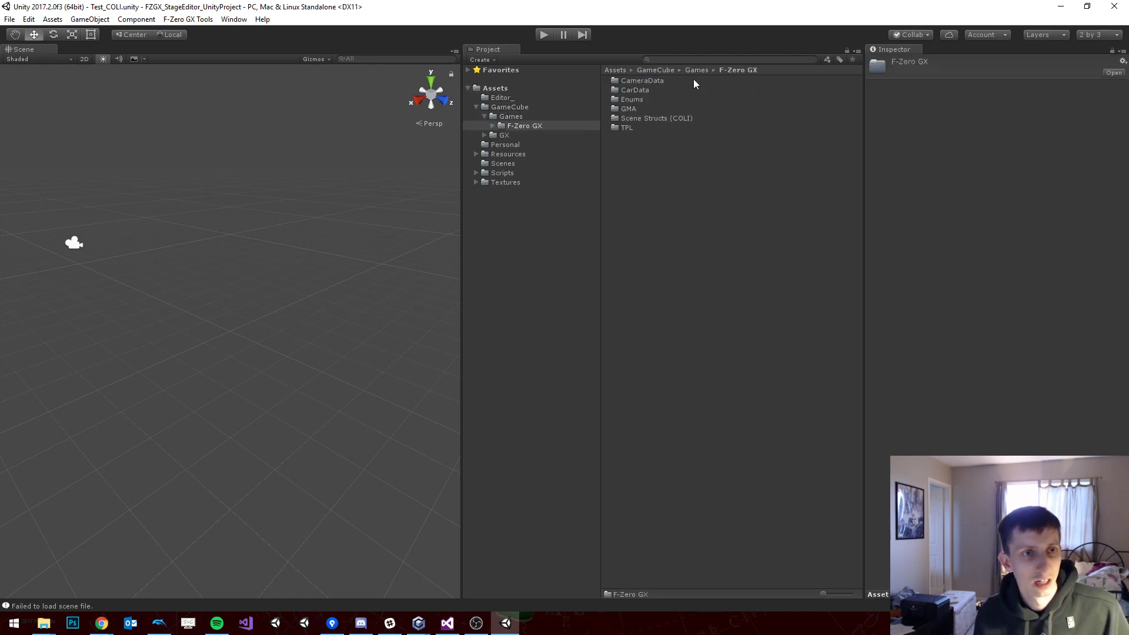
pyautogui.doubleClick(638, 91)
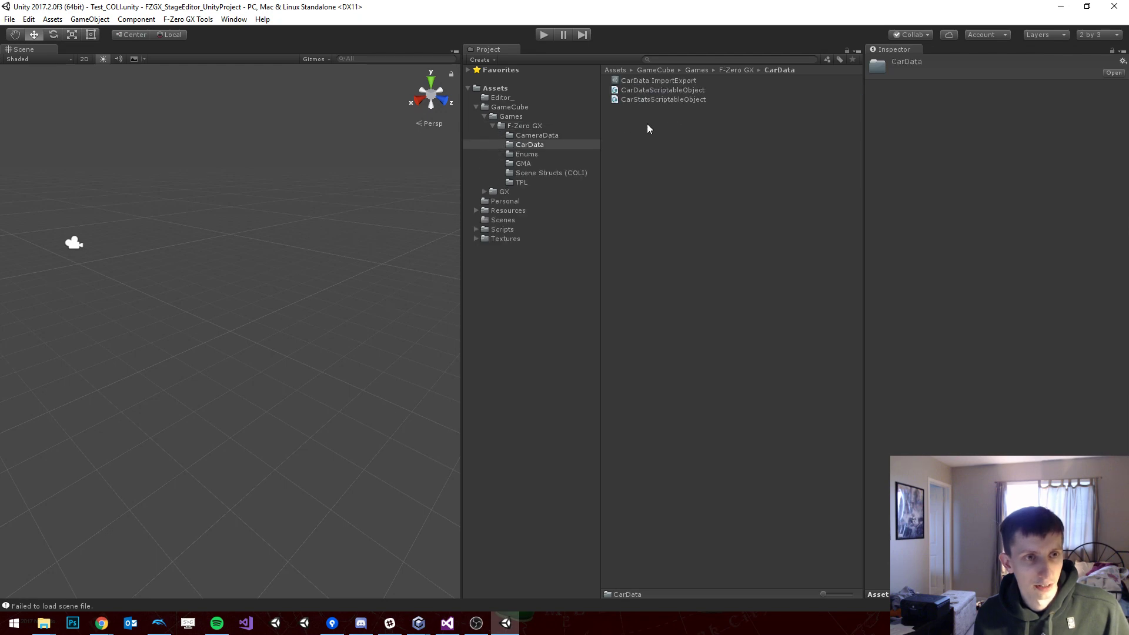
# Step: Configure CarData ImportExport with an empty Source Extension, File Mode Open Or Create, File Access Read Write and File Share None
pyautogui.click(661, 81)
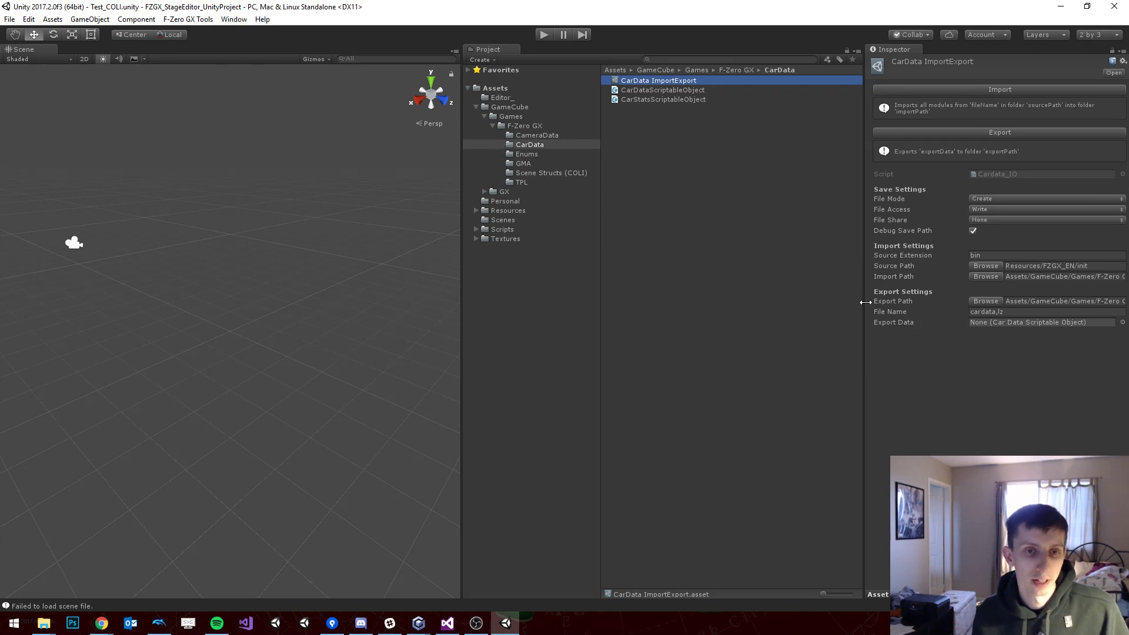
pyautogui.moveTo(866, 302); pyautogui.dragTo(809, 313)
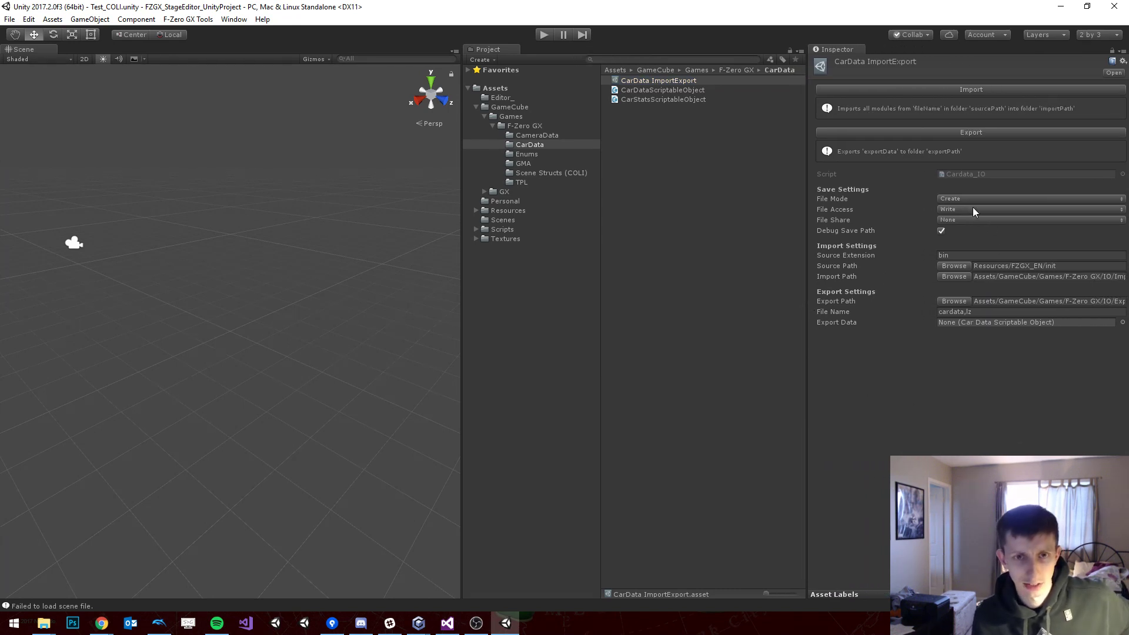
pyautogui.click(957, 256)
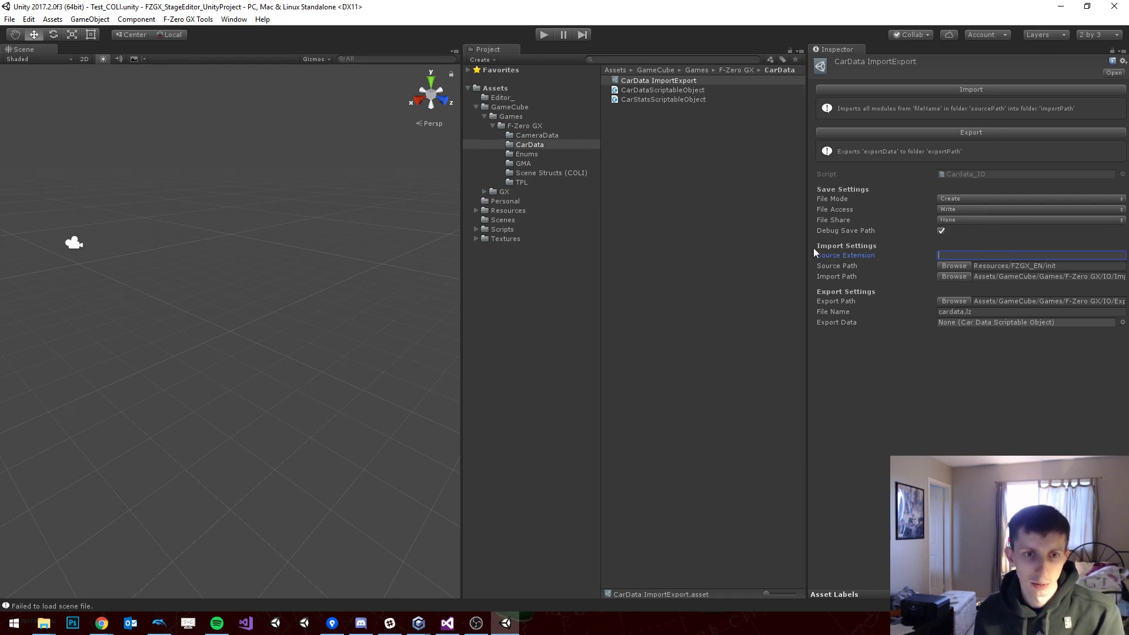
pyautogui.click(949, 433)
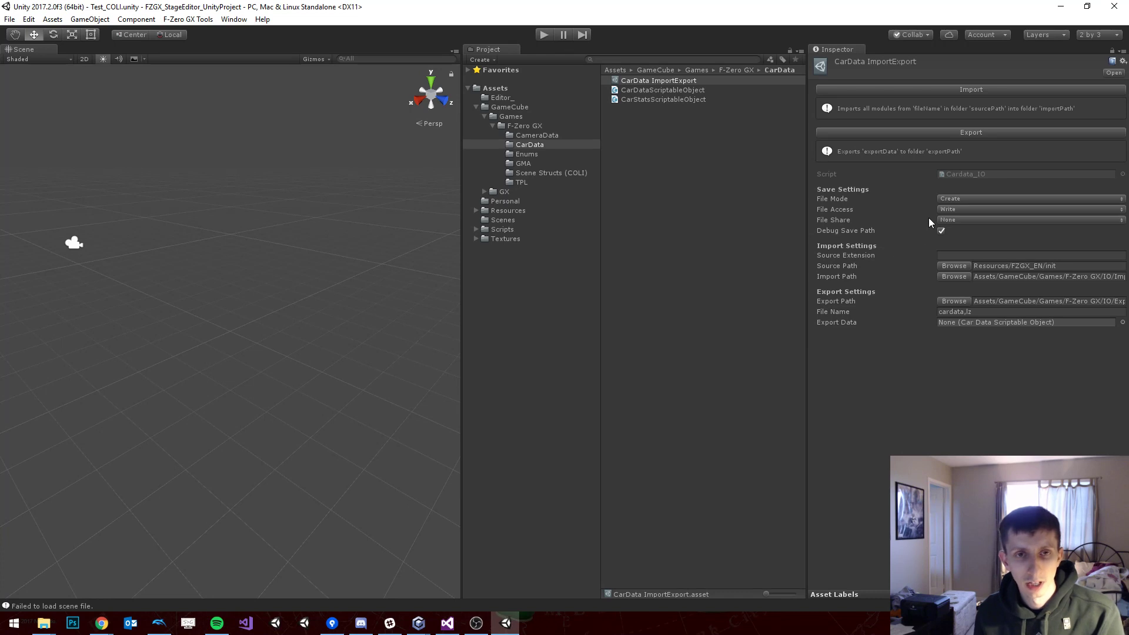
pyautogui.click(941, 199)
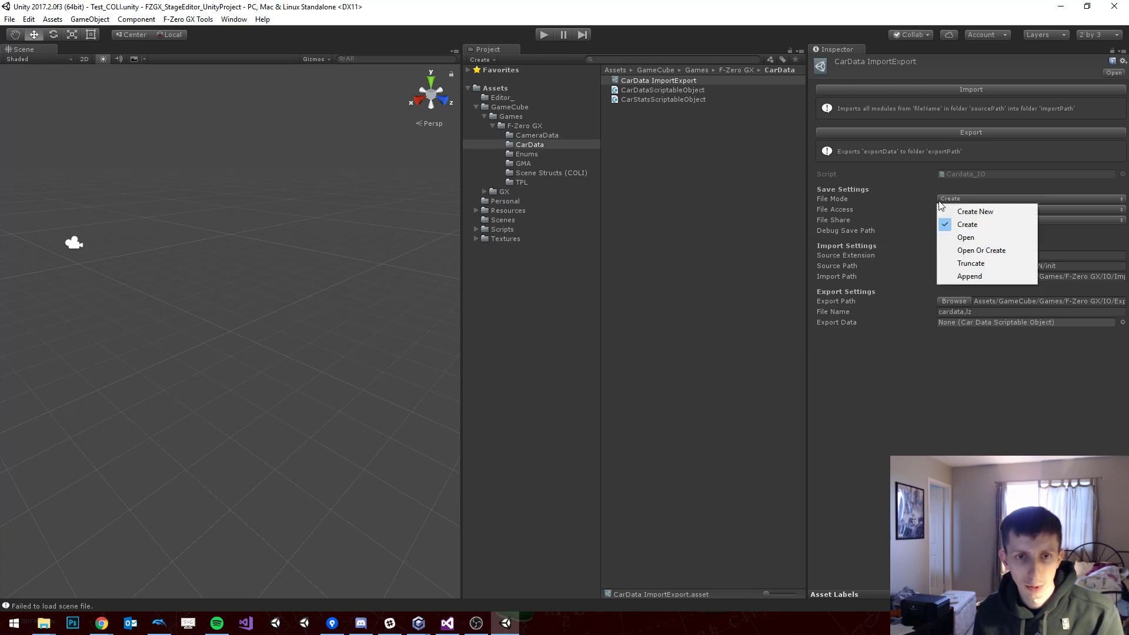
pyautogui.click(1006, 250)
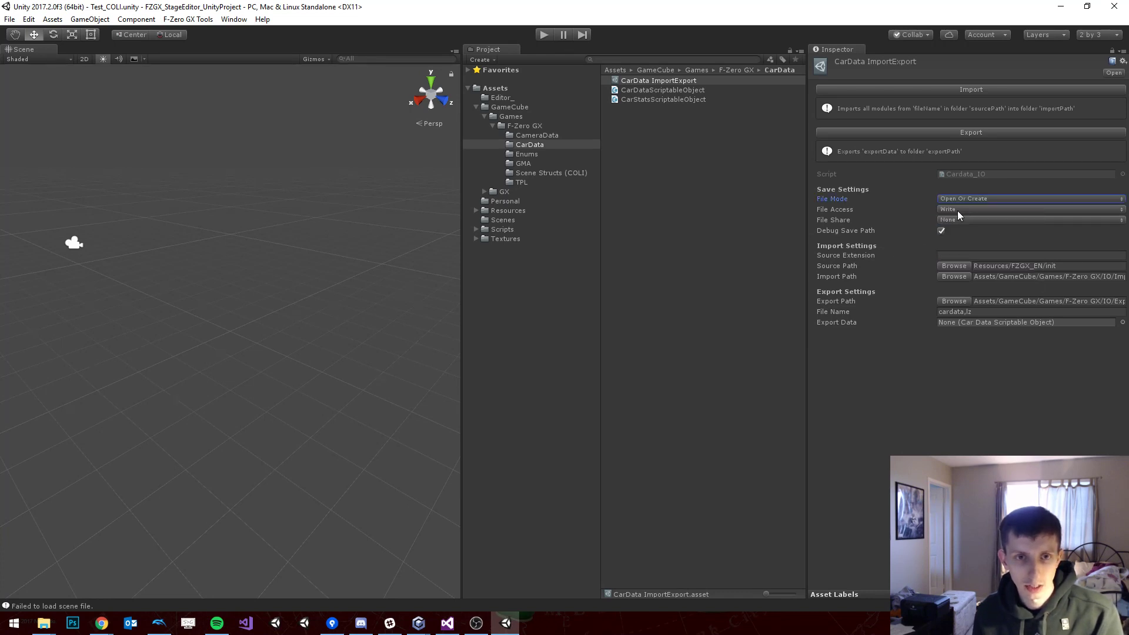
pyautogui.click(957, 210)
pyautogui.click(982, 249)
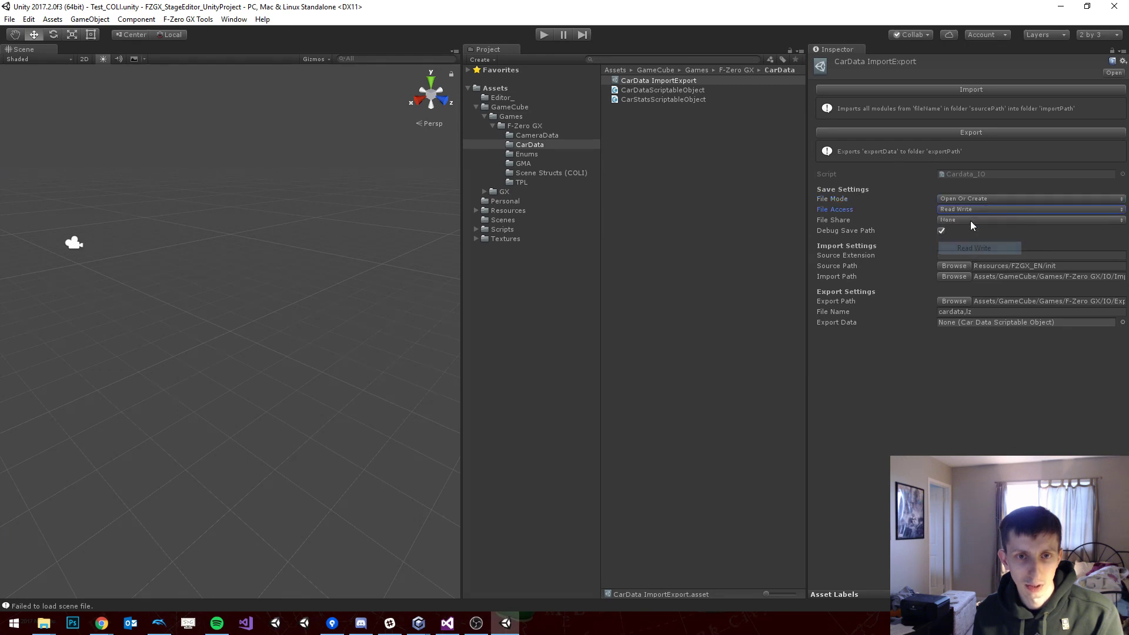
pyautogui.click(969, 219)
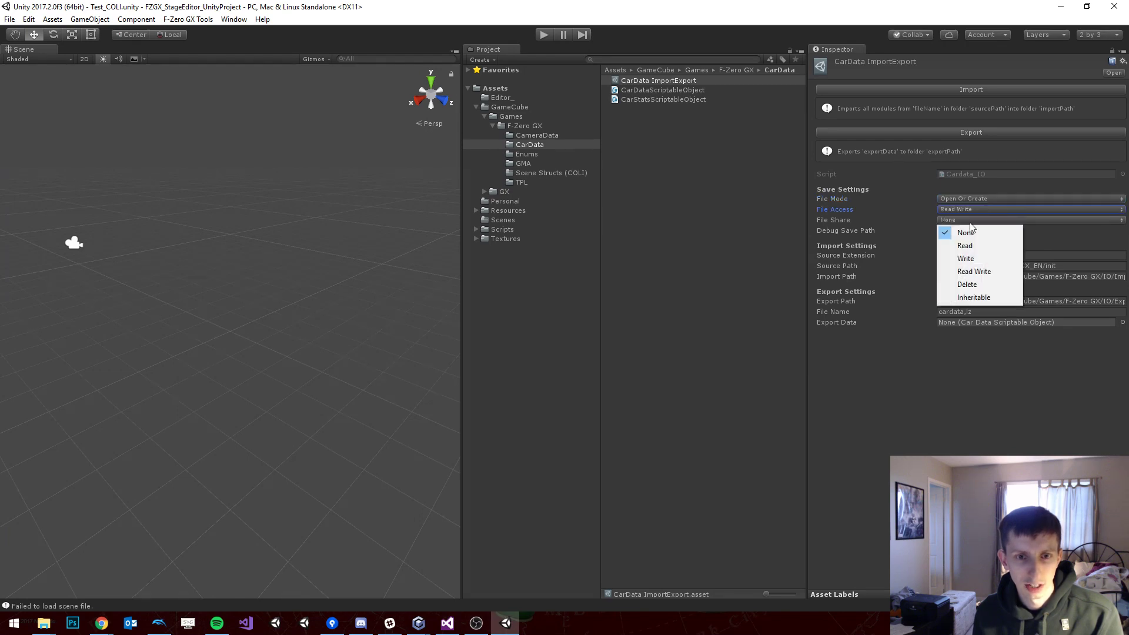
pyautogui.click(970, 232)
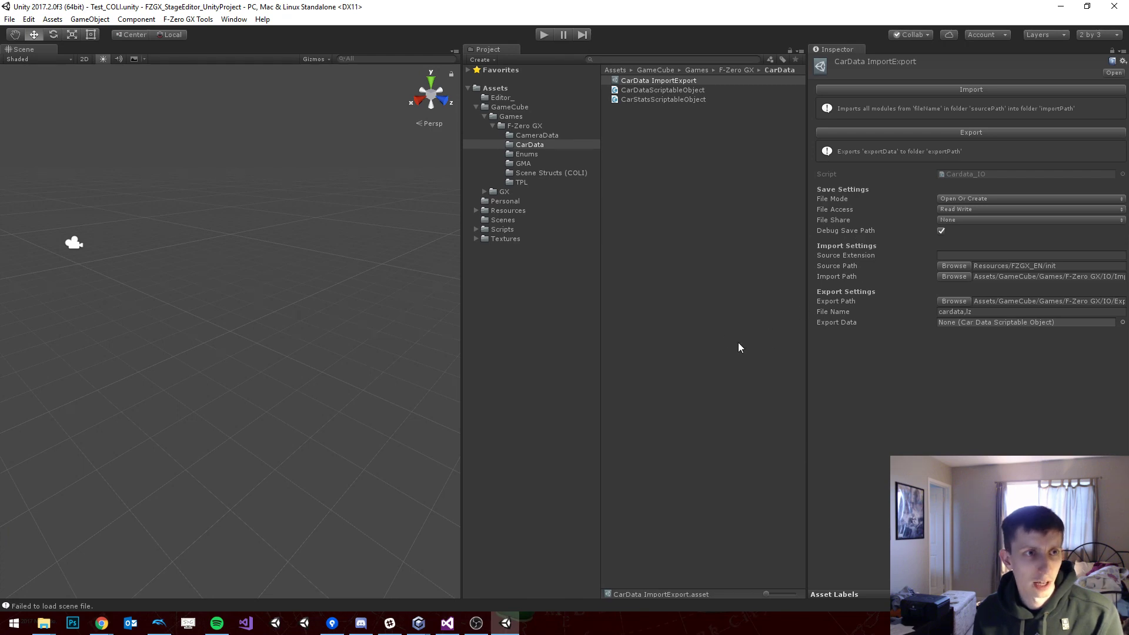
# Step: Show the Console below the Scene view again and clear all its messages
pyautogui.click(234, 19)
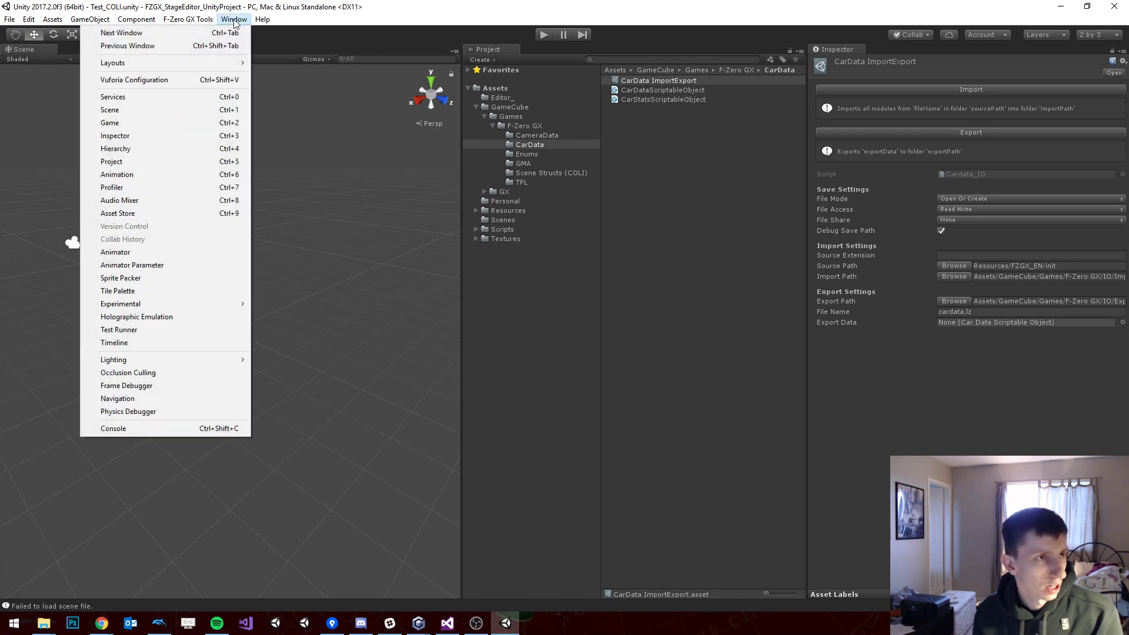
pyautogui.click(171, 432)
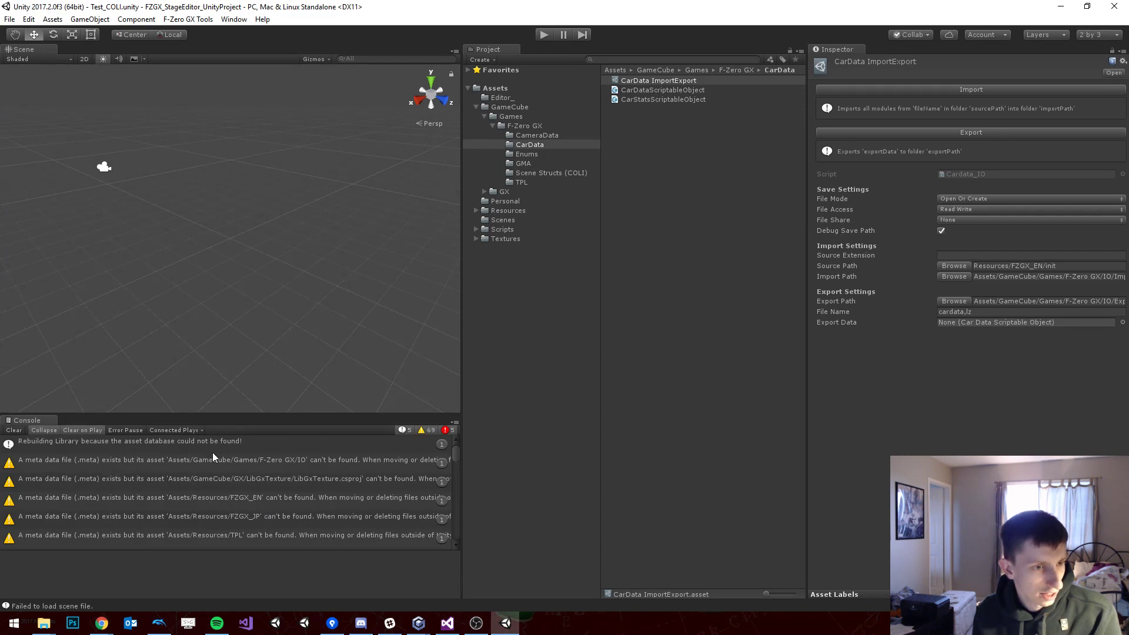
pyautogui.click(15, 431)
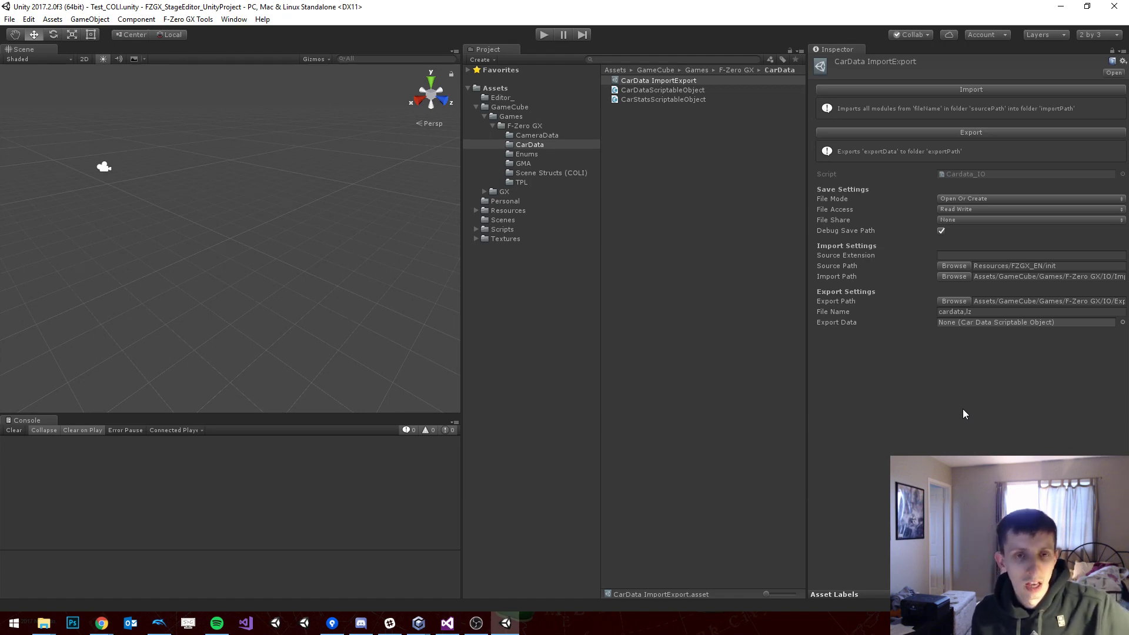
# Step: Create another CarData ImportExport asset in the CarData folder, keeping its default name
pyautogui.click(638, 90)
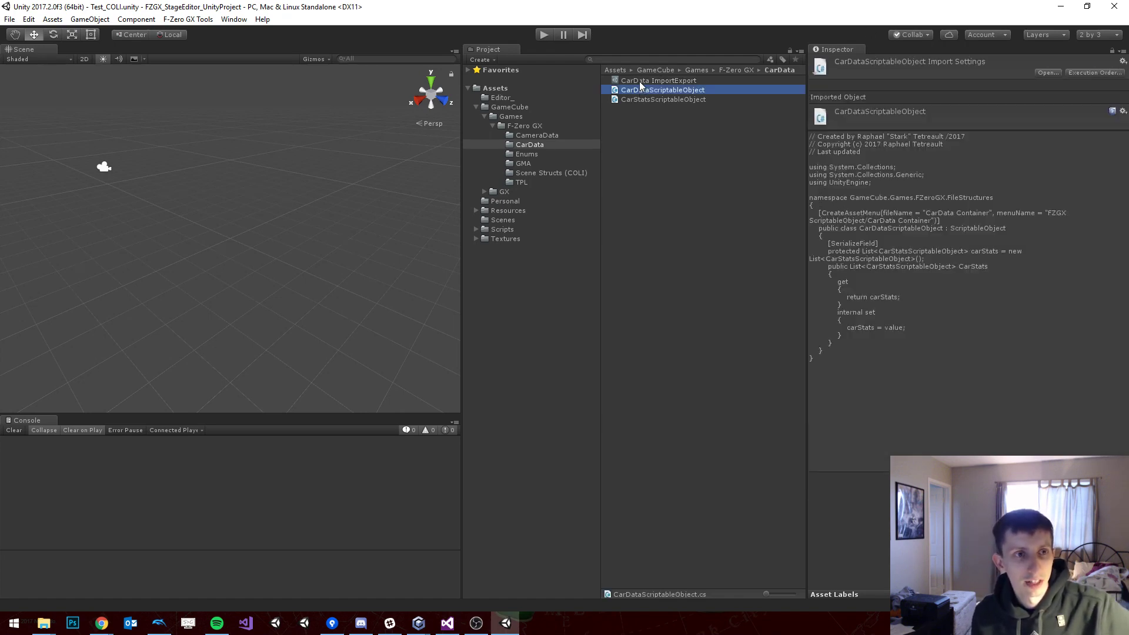
pyautogui.click(629, 83)
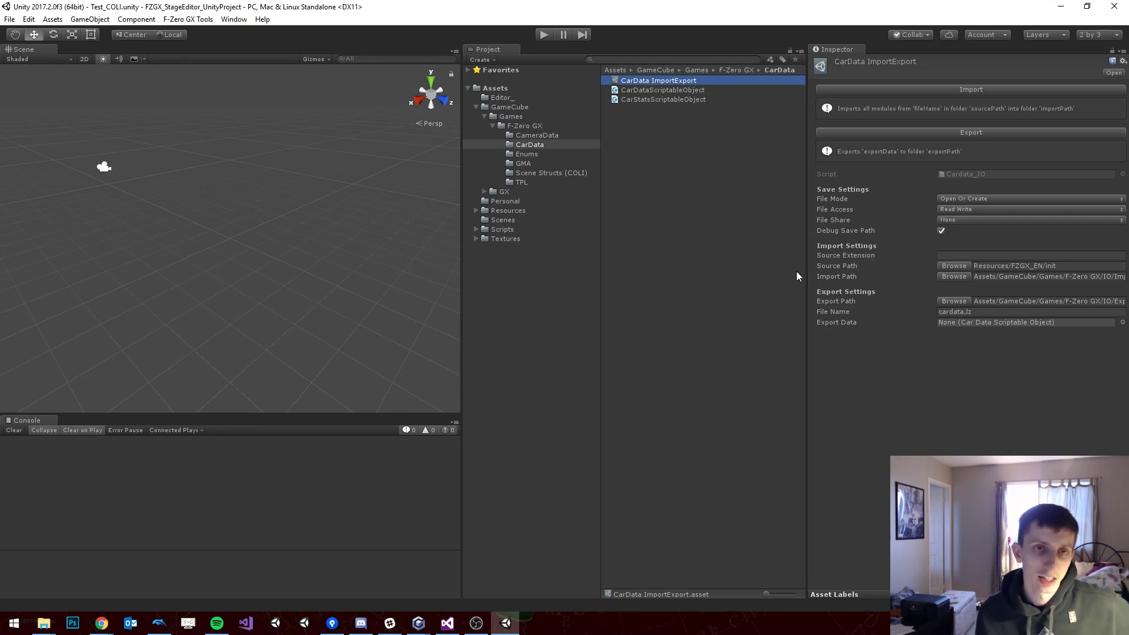
pyautogui.rightClick(707, 151)
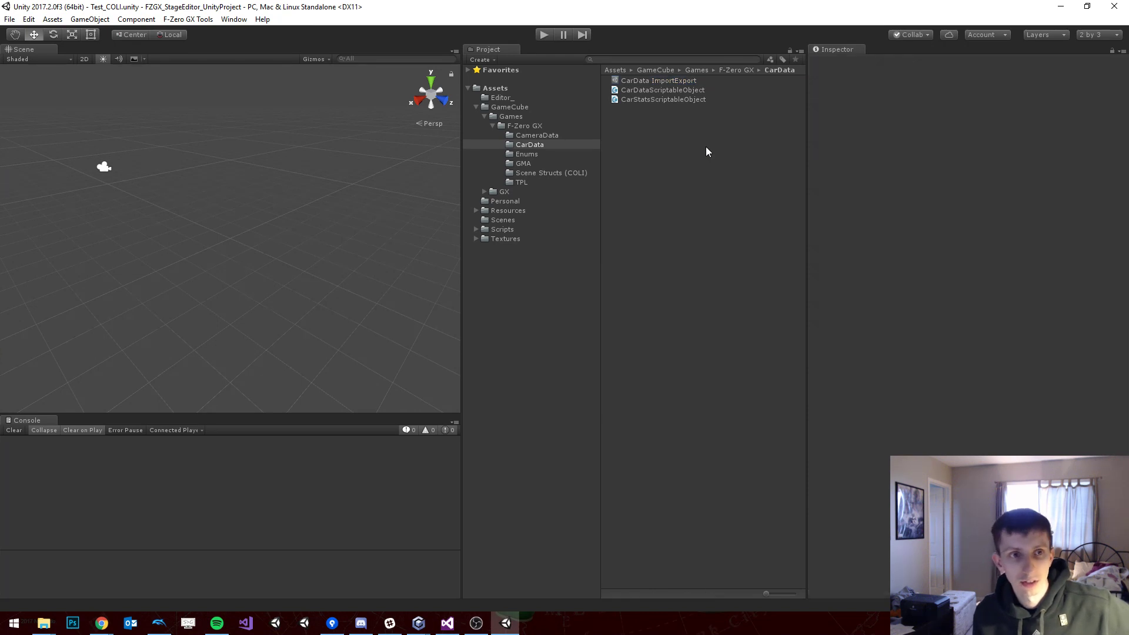
pyautogui.moveTo(733, 158)
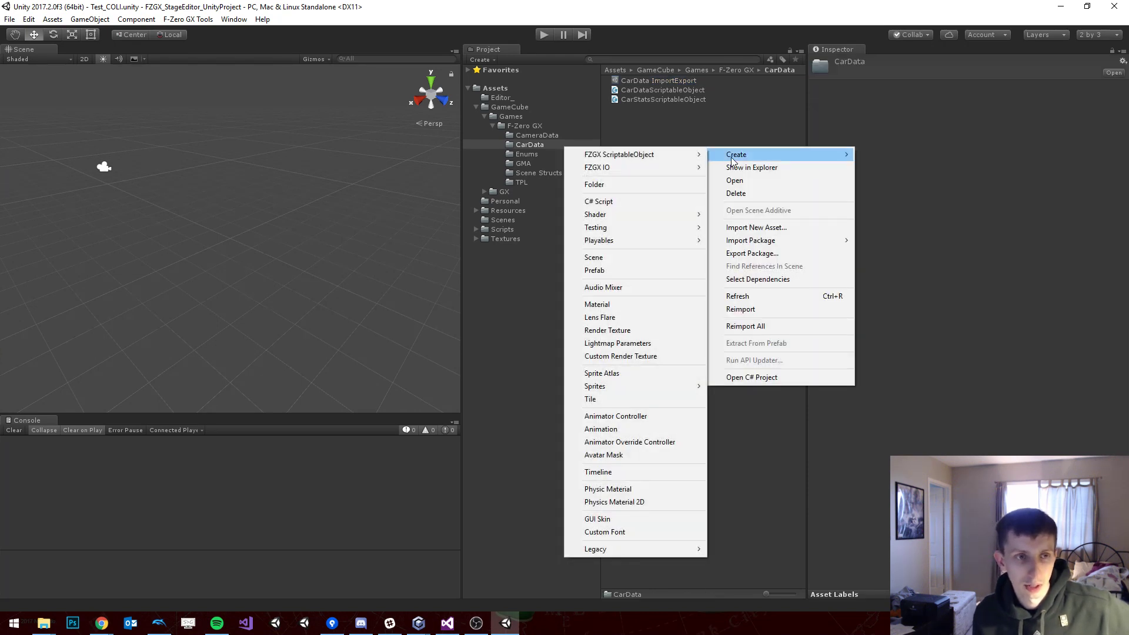
pyautogui.moveTo(632, 171)
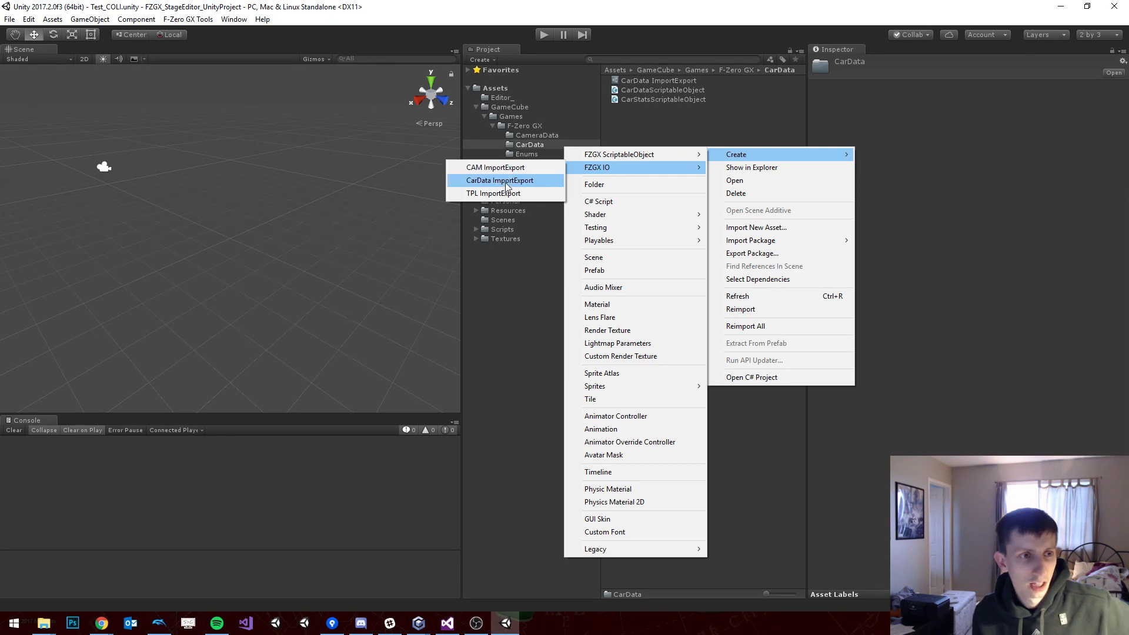
pyautogui.click(507, 186)
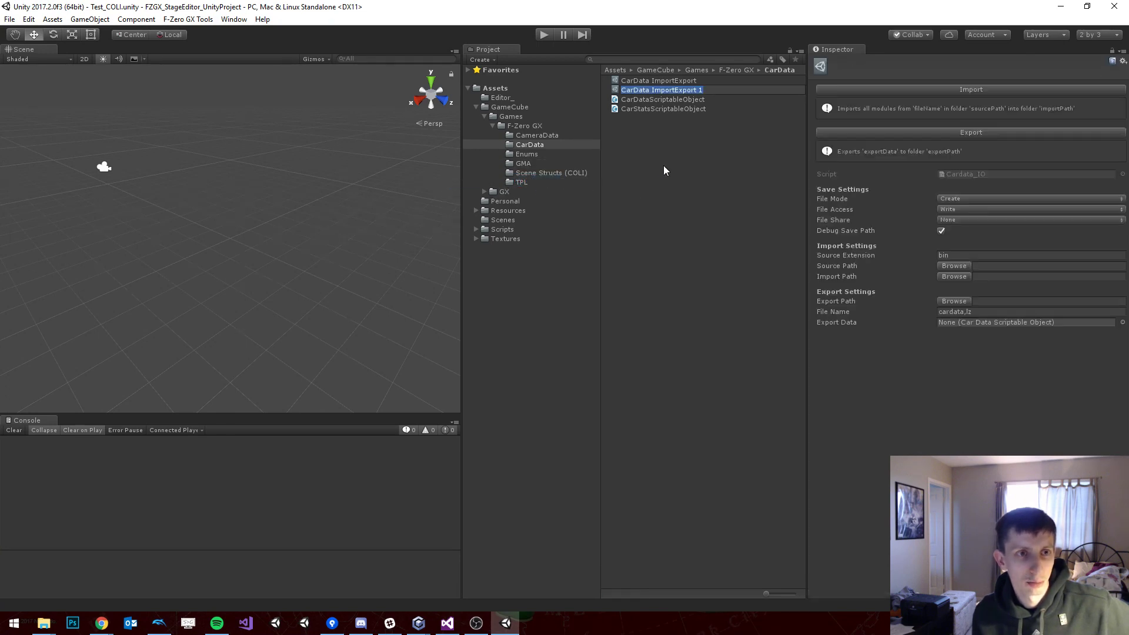
pyautogui.press('Return')
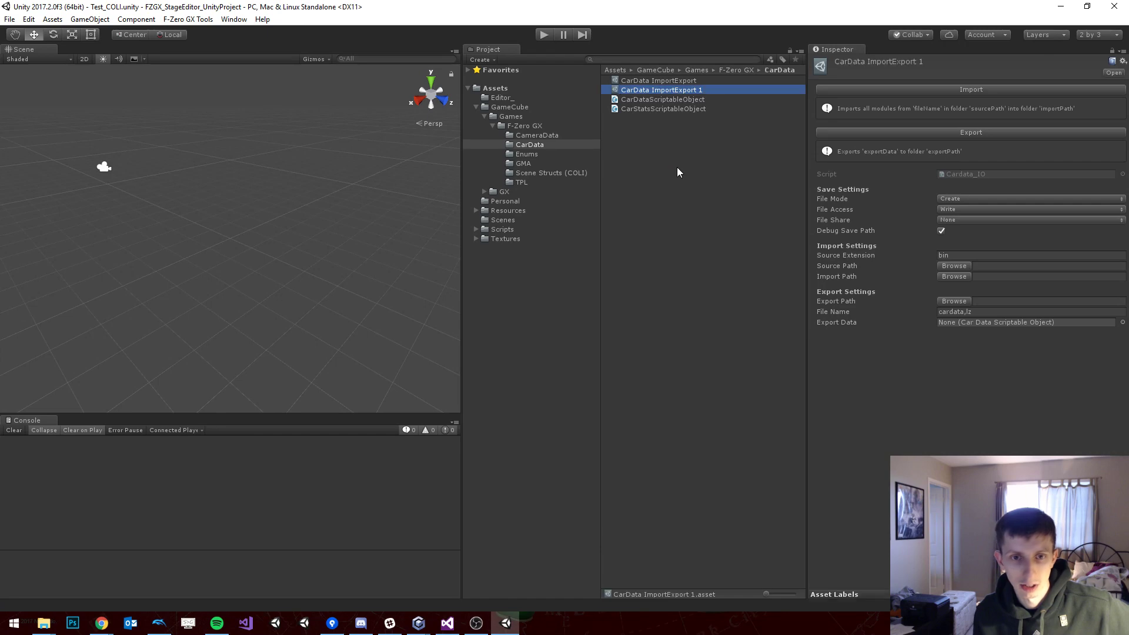
# Step: Delete the original CarData ImportExport asset and rename the new one as CarData ImportExport
pyautogui.click(676, 83)
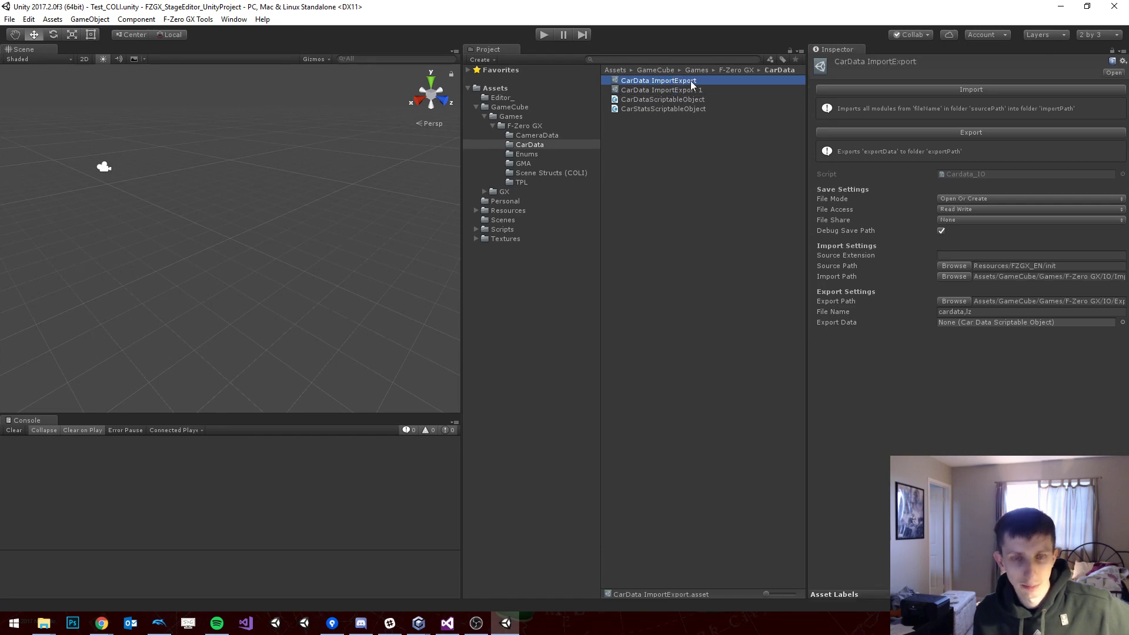
pyautogui.press('Delete')
pyautogui.press('Return')
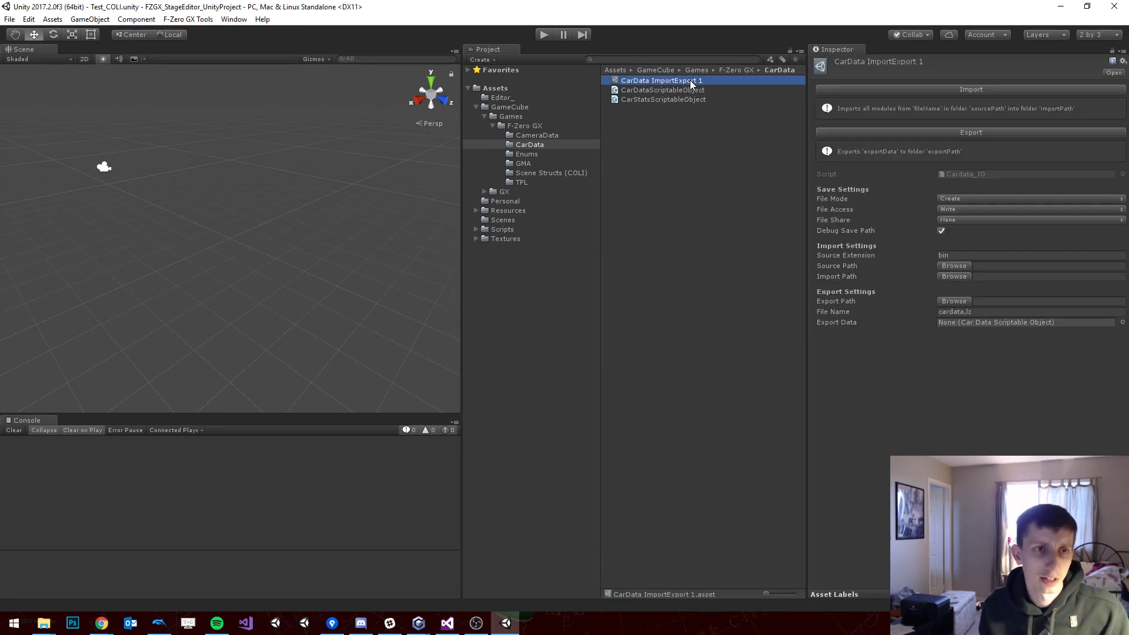
pyautogui.click(689, 80)
pyautogui.doubleClick(716, 80)
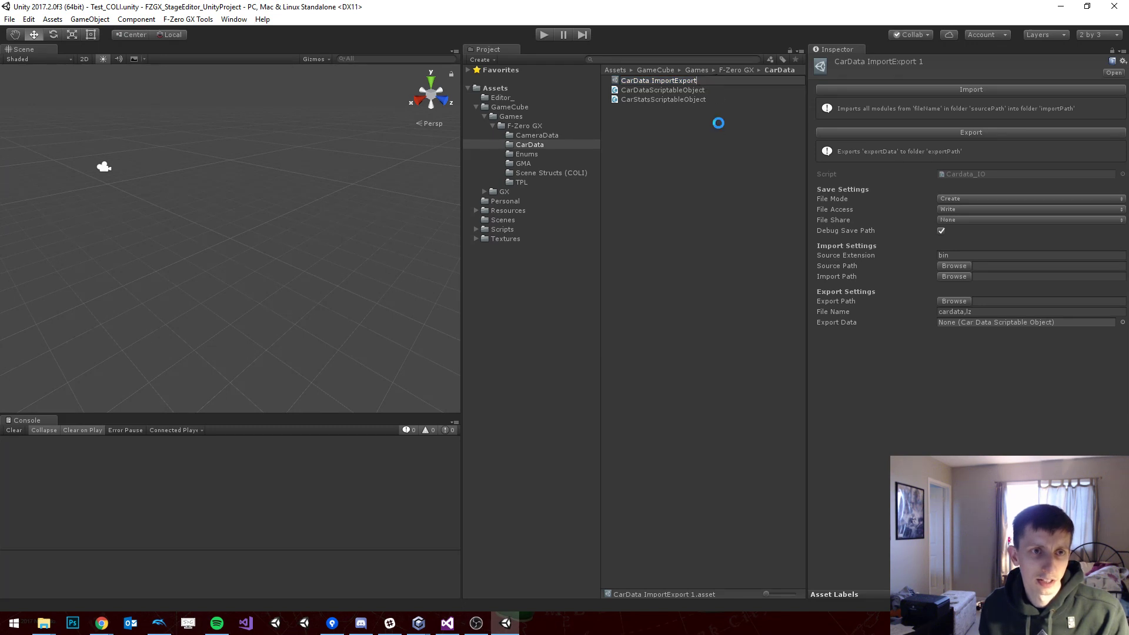
pyautogui.press('Return')
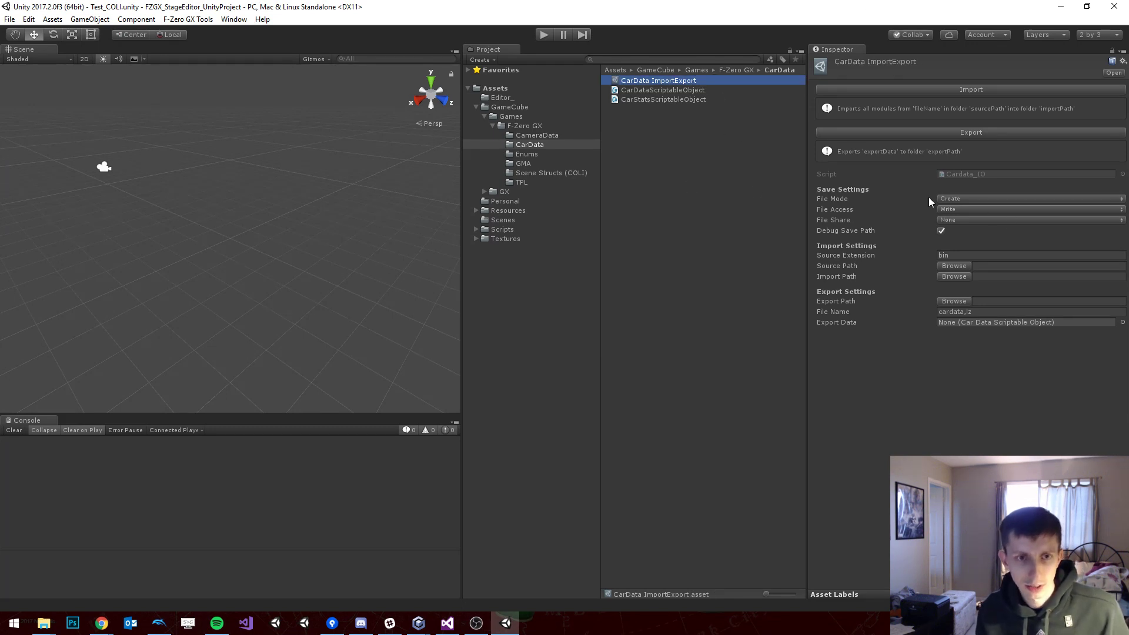
# Step: Set the new CarData ImportExport's File Mode to Open Or Create and File Access to Read Write, and clear its Source Extension
pyautogui.click(950, 198)
pyautogui.click(975, 251)
pyautogui.click(973, 209)
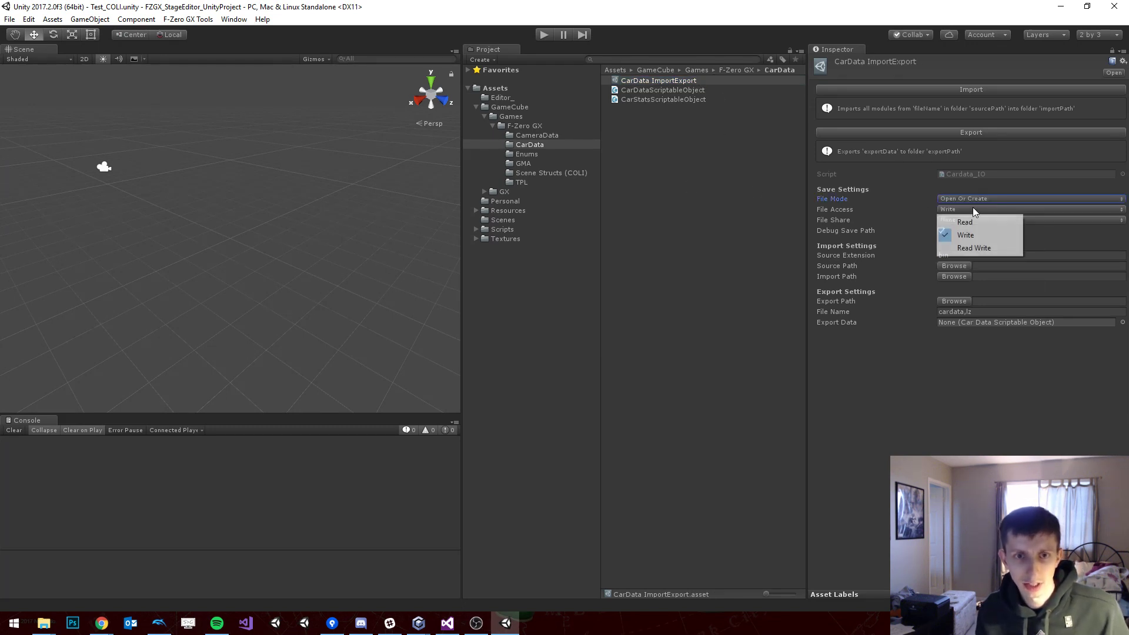
pyautogui.click(978, 249)
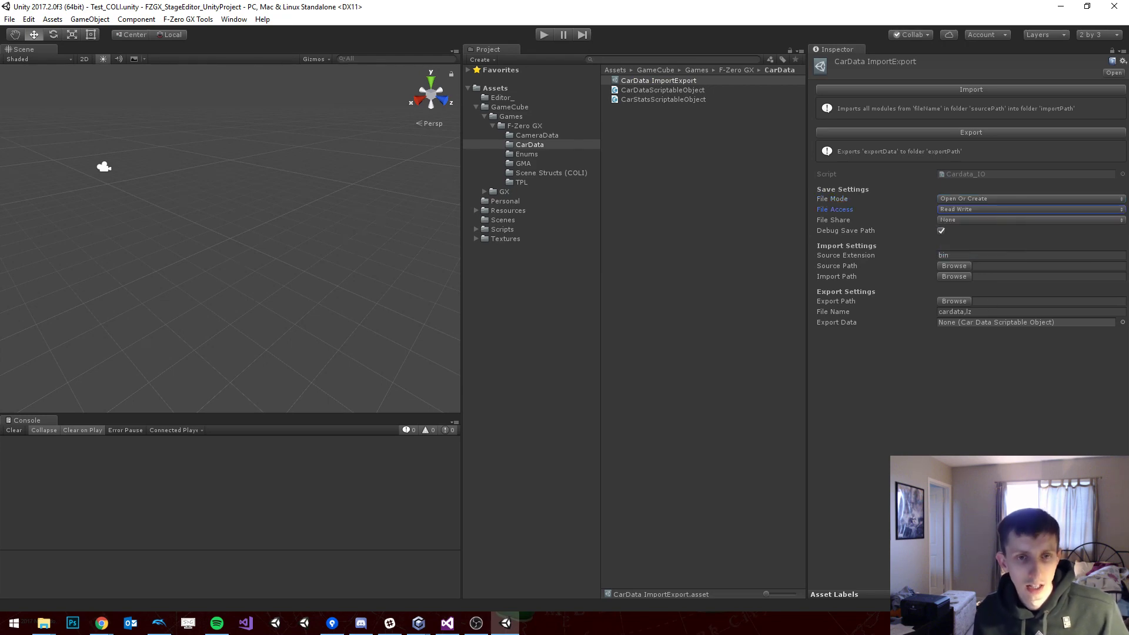
pyautogui.click(970, 255)
pyautogui.press('BackSpace')
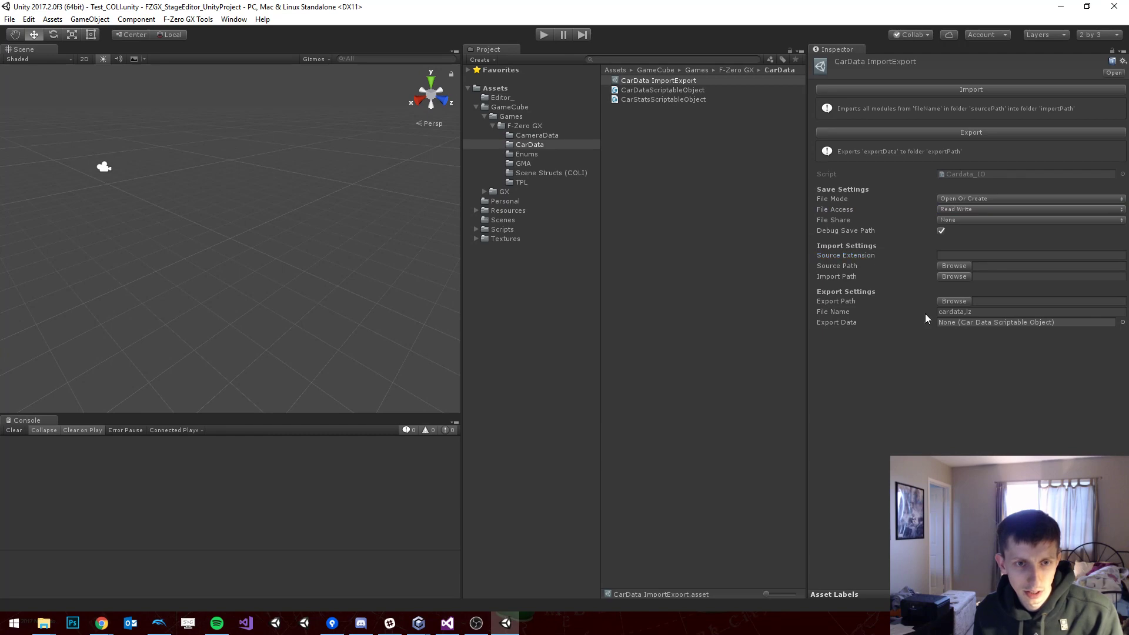
# Step: Set the Source Path of CarData ImportExport to the project's Assets/Personal folder
pyautogui.click(953, 266)
pyautogui.moveTo(355, 42); pyautogui.dragTo(662, 149)
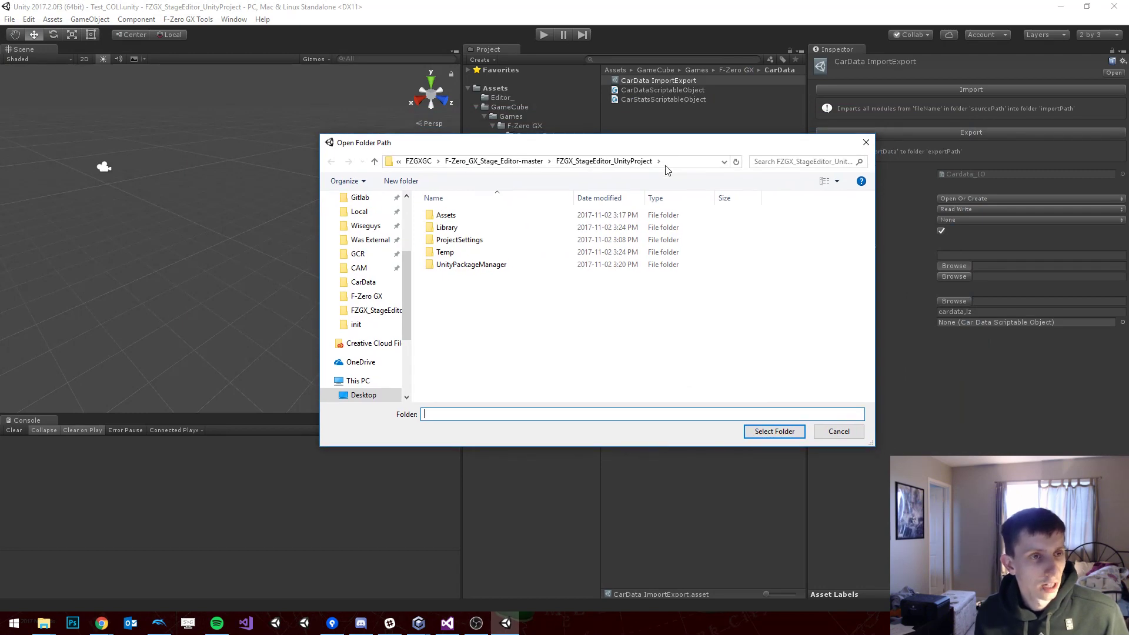
pyautogui.doubleClick(510, 220)
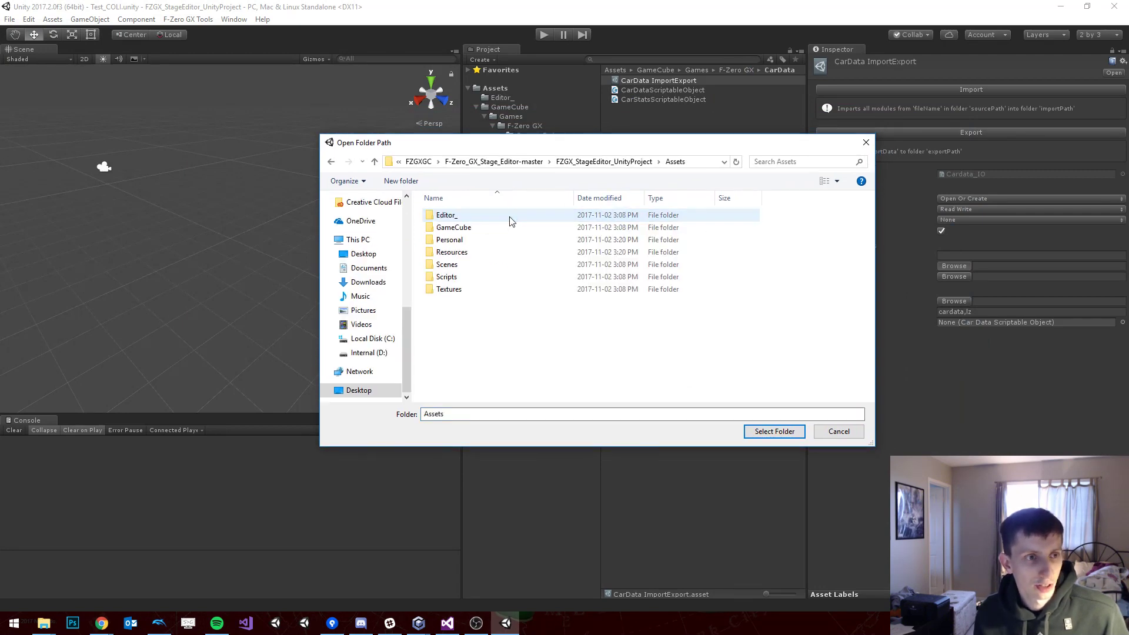
pyautogui.doubleClick(477, 241)
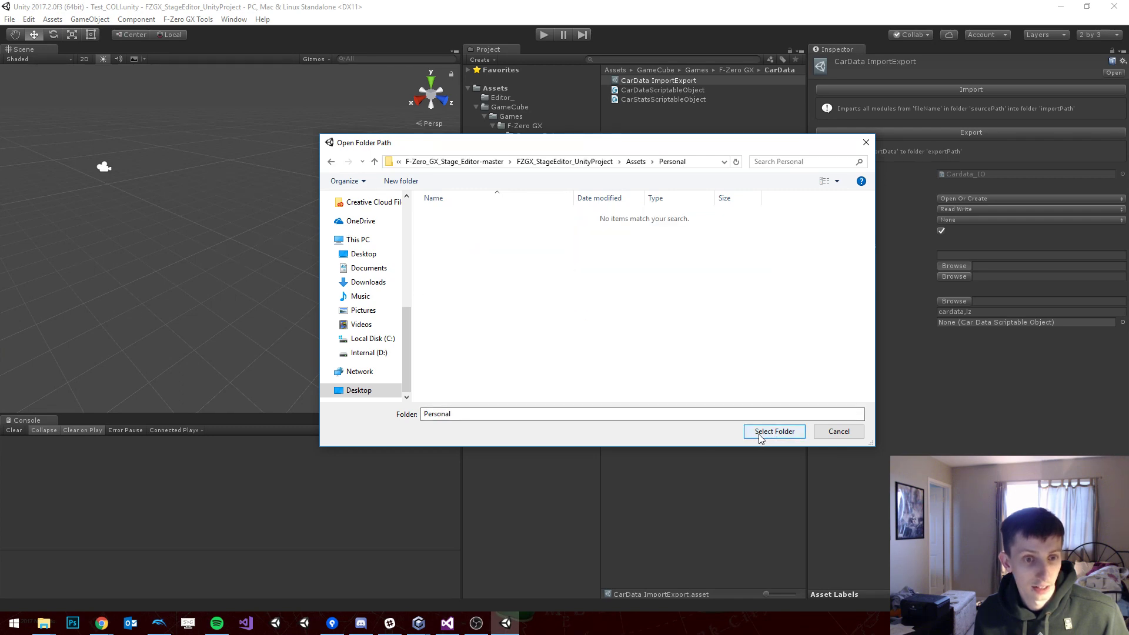
pyautogui.click(779, 433)
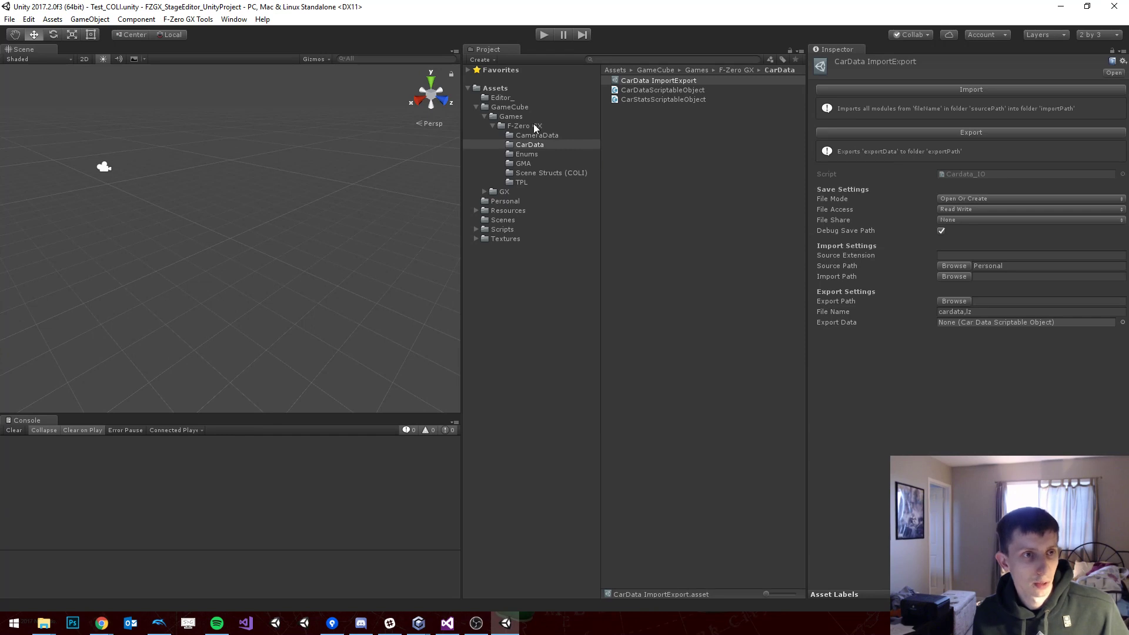
# Step: Create a folder named Import inside the Assets/Personal folder
pyautogui.click(509, 202)
pyautogui.rightClick(698, 151)
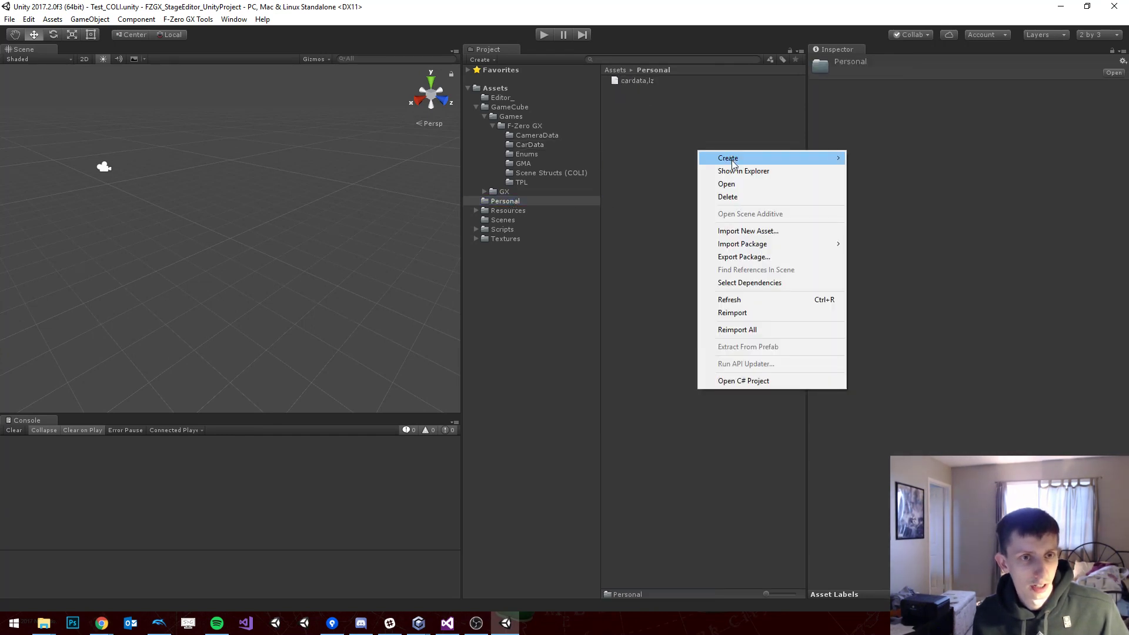
pyautogui.click(616, 188)
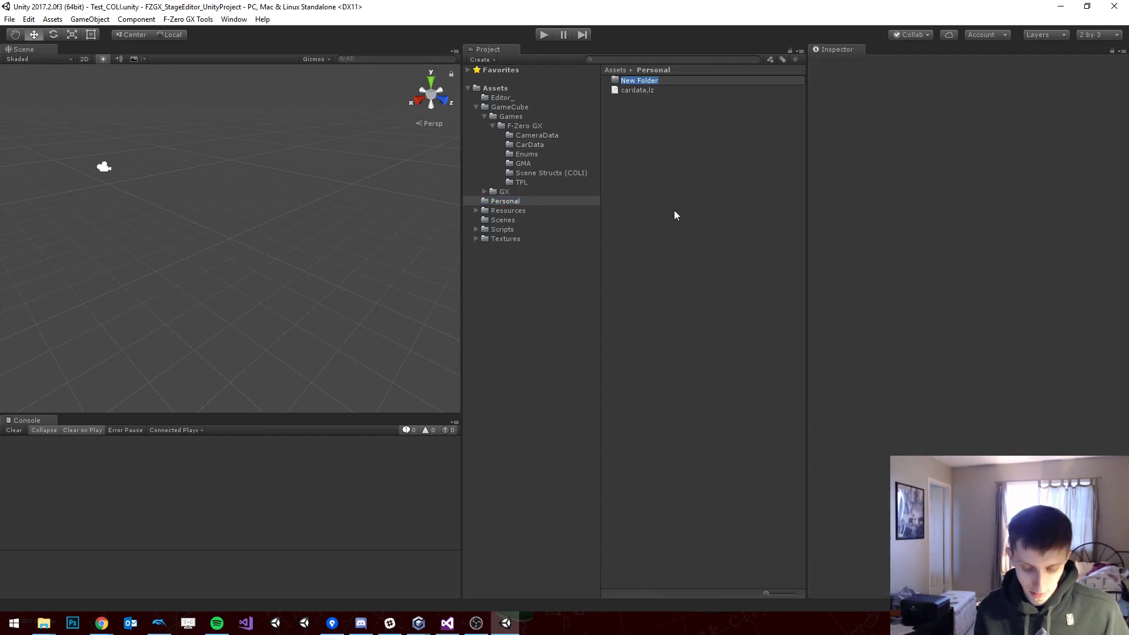
pyautogui.press('BackSpace')
pyautogui.write('Import')
pyautogui.press('Return')
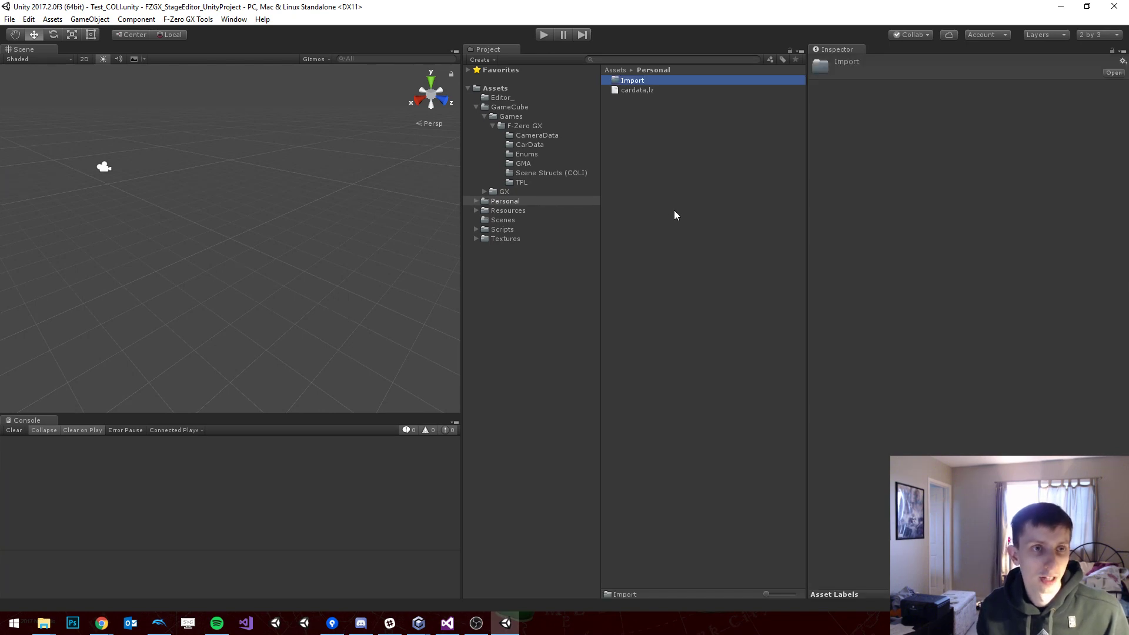
# Step: Create a folder named Export inside Assets/Personal, beside the Import folder
pyautogui.rightClick(681, 201)
pyautogui.moveTo(683, 204)
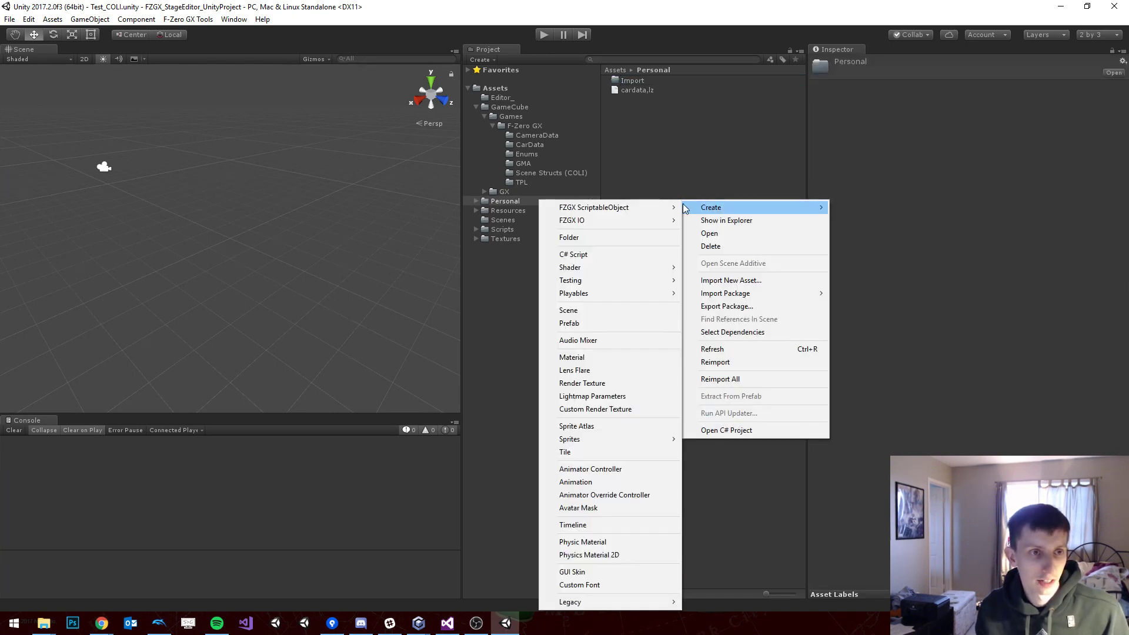
pyautogui.click(602, 237)
pyautogui.write('Export')
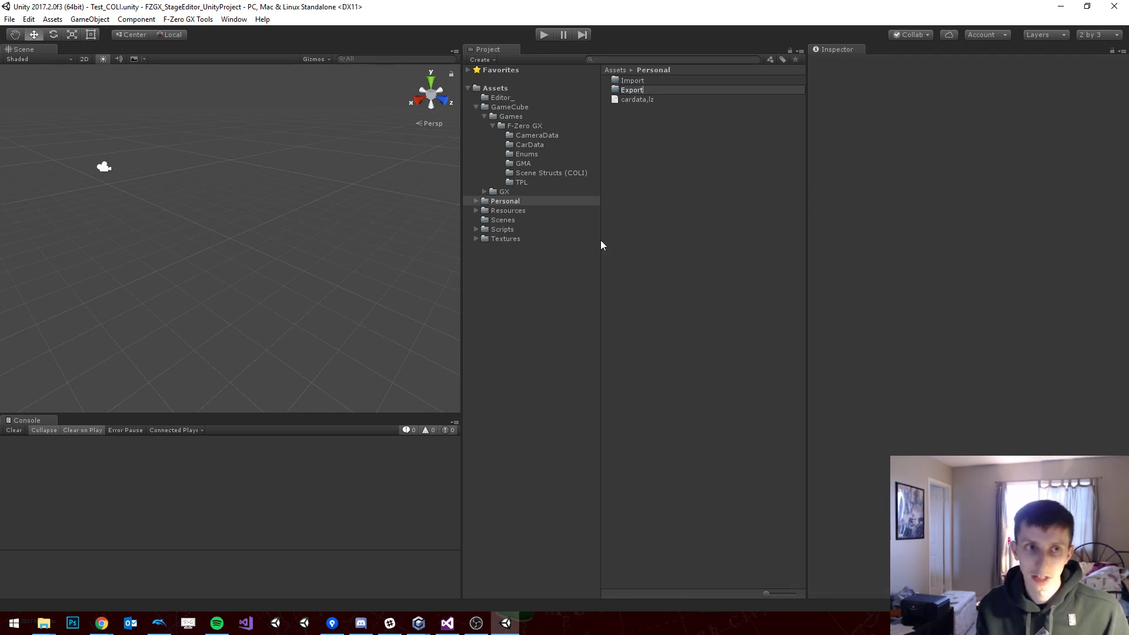
pyautogui.press('Return')
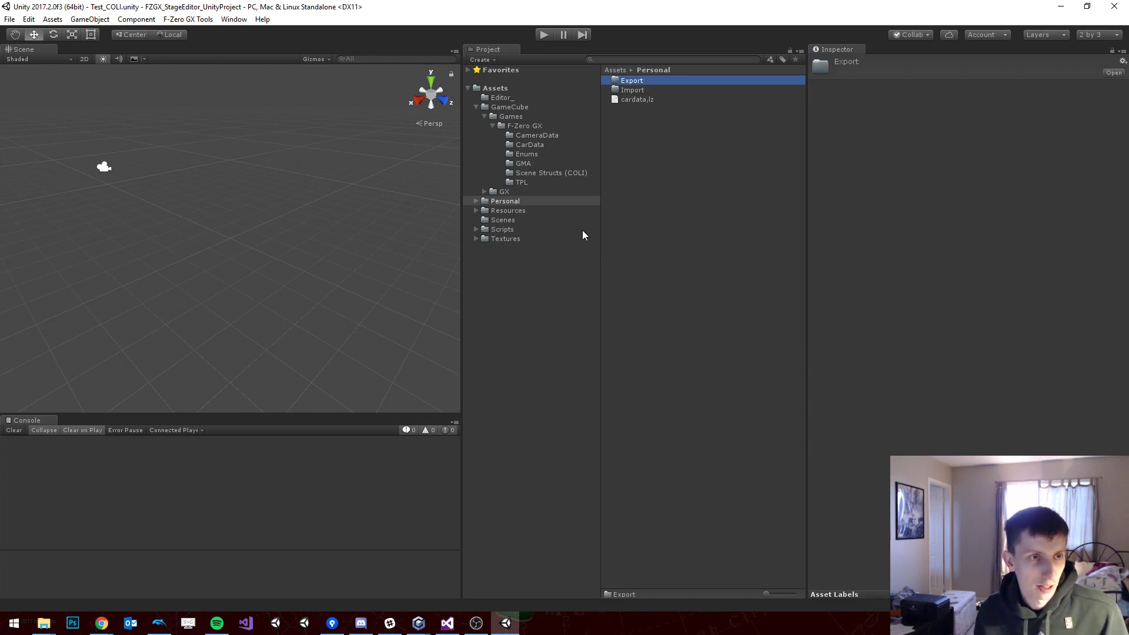
# Step: Set the Import Path of CarData ImportExport to the Assets/Personal/Import folder
pyautogui.click(532, 144)
pyautogui.click(666, 81)
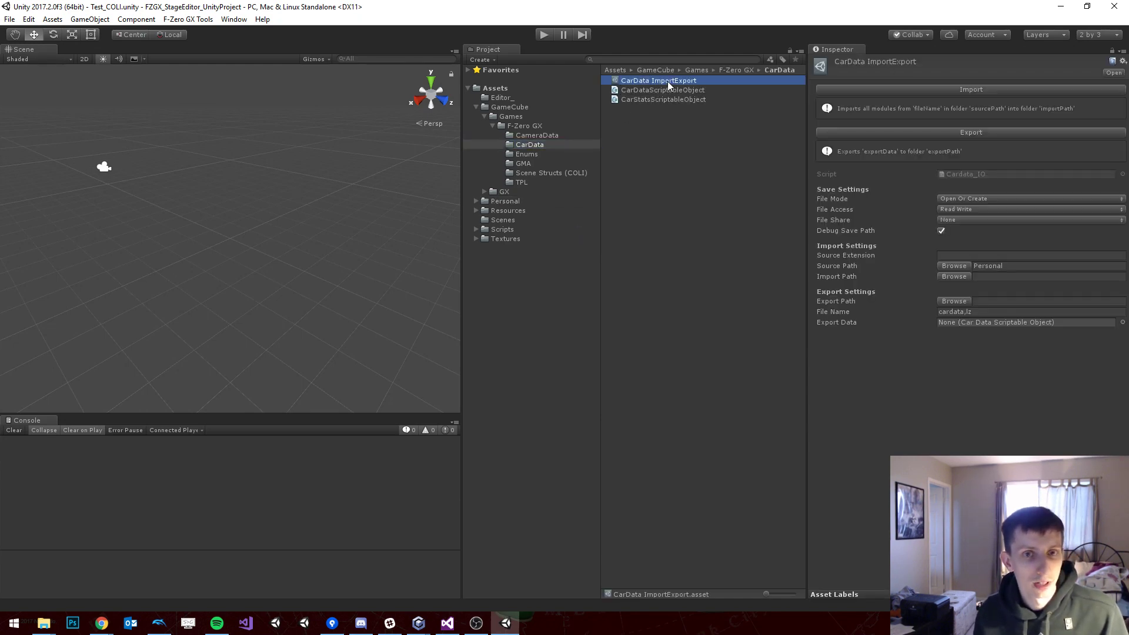
pyautogui.click(958, 276)
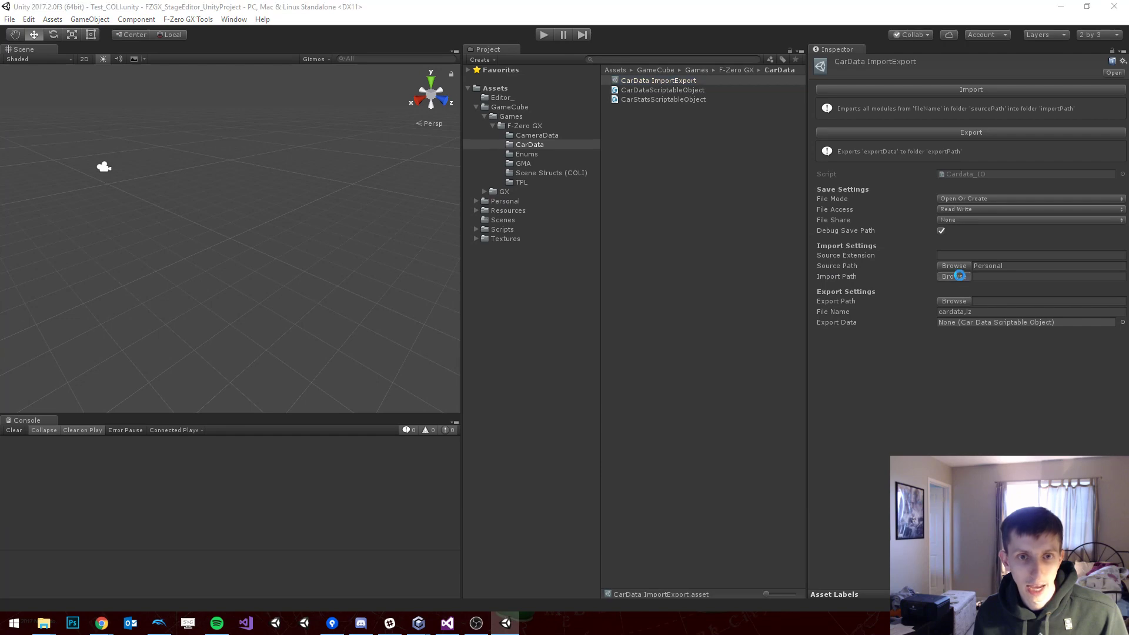
pyautogui.doubleClick(464, 217)
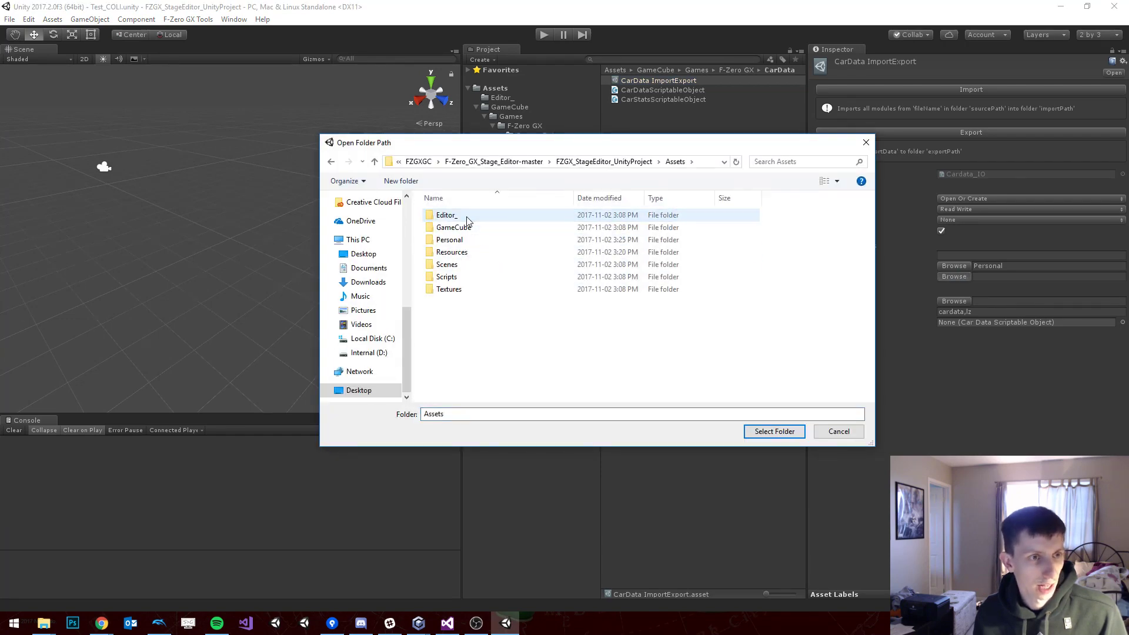
pyautogui.doubleClick(483, 241)
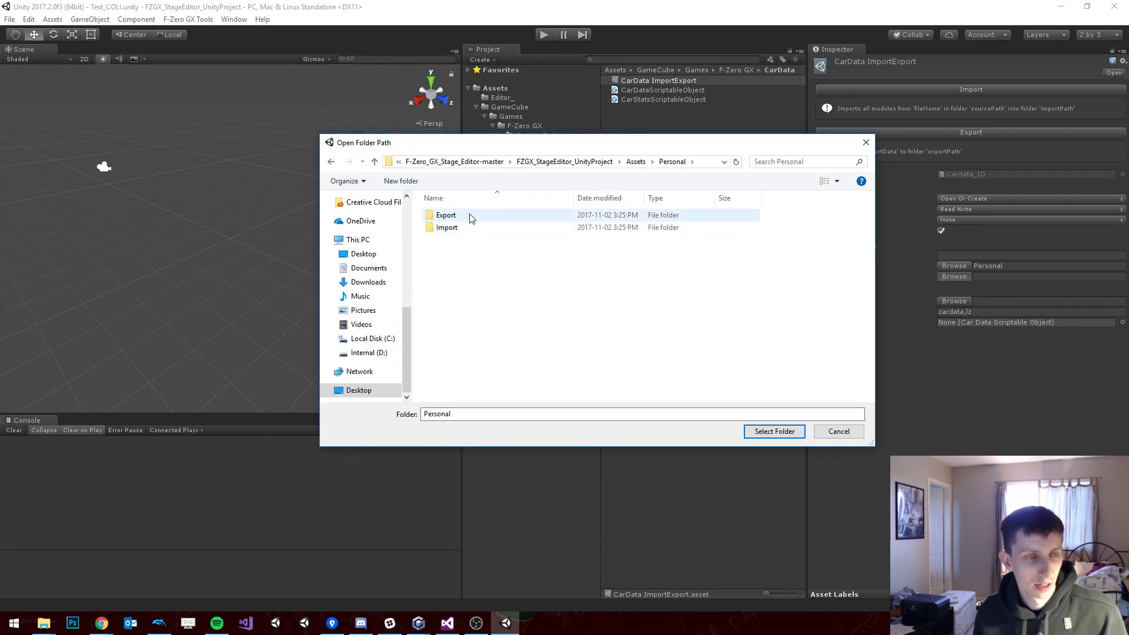
pyautogui.doubleClick(470, 229)
pyautogui.click(775, 431)
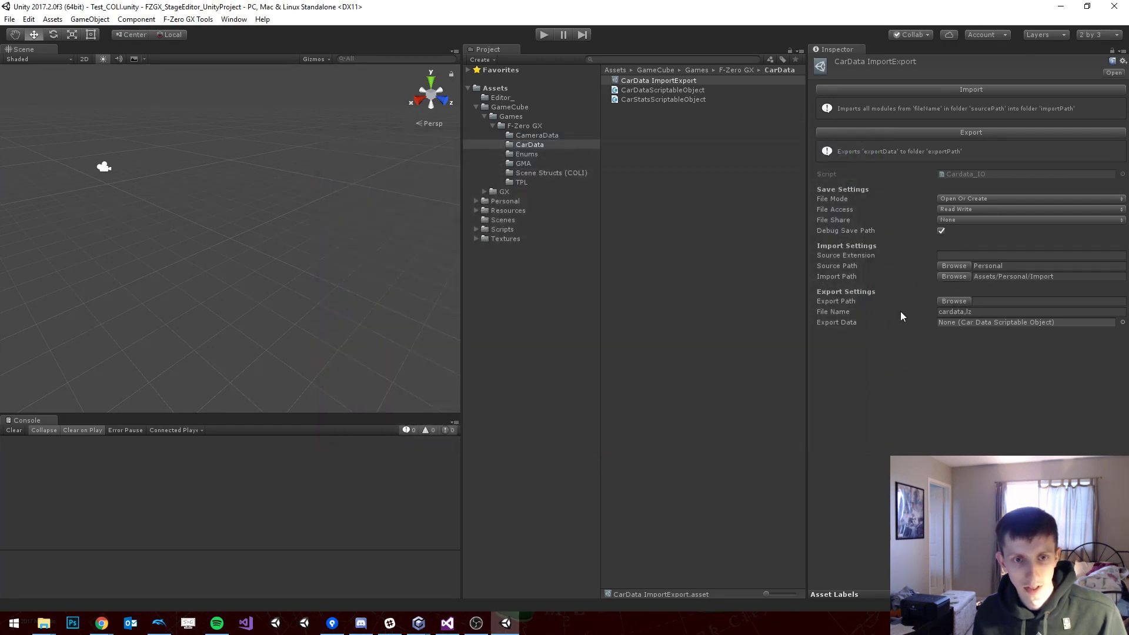
# Step: Set the Export Path of CarData ImportExport to the Assets/Personal/Export folder
pyautogui.click(947, 301)
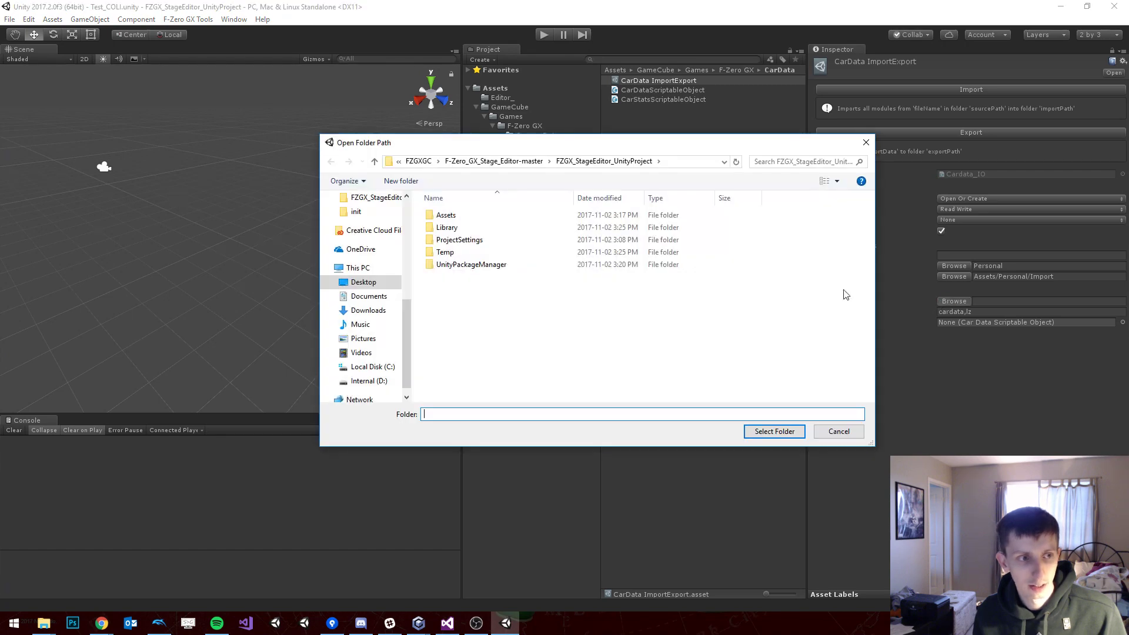
pyautogui.doubleClick(478, 217)
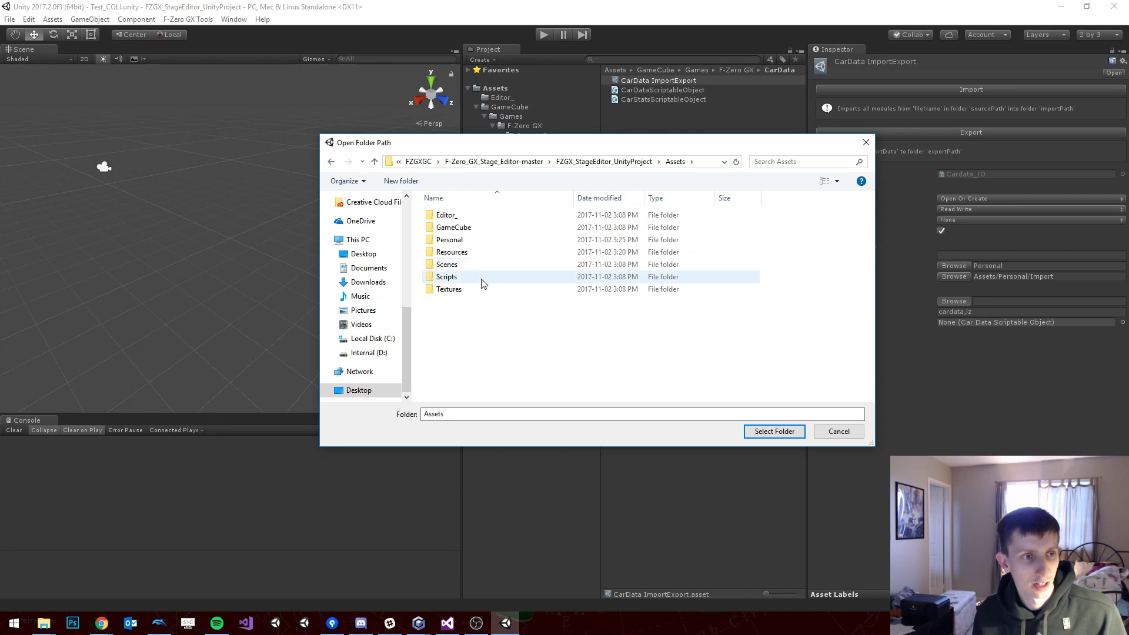
pyautogui.doubleClick(479, 242)
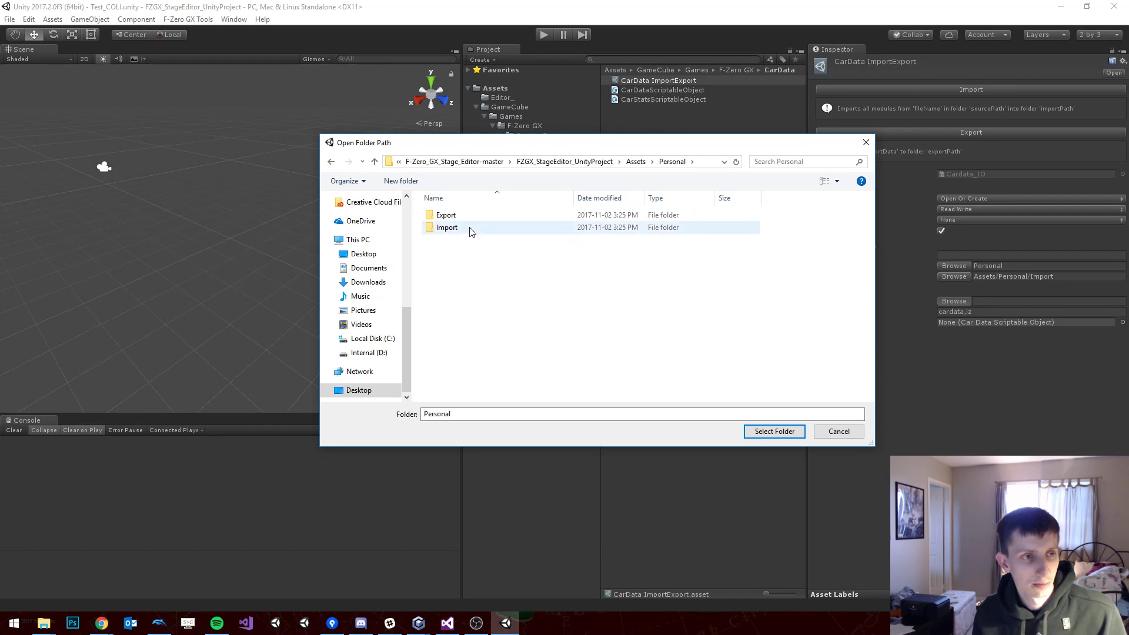
pyautogui.doubleClick(464, 218)
pyautogui.click(761, 429)
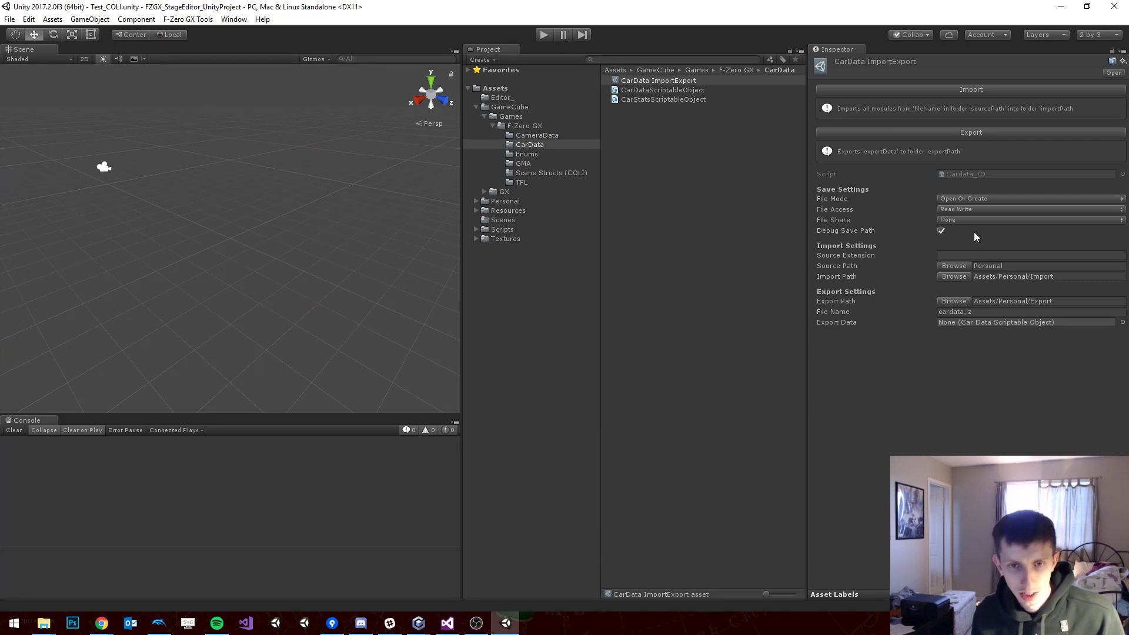
pyautogui.click(835, 313)
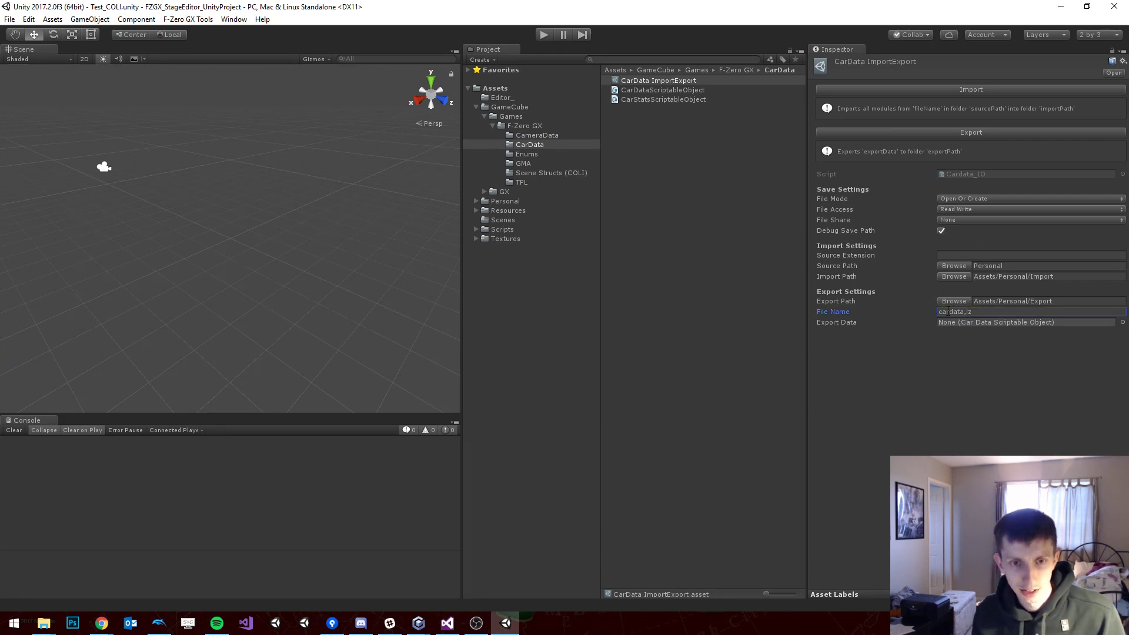
pyautogui.moveTo(941, 312); pyautogui.dragTo(980, 320)
pyautogui.click(985, 312)
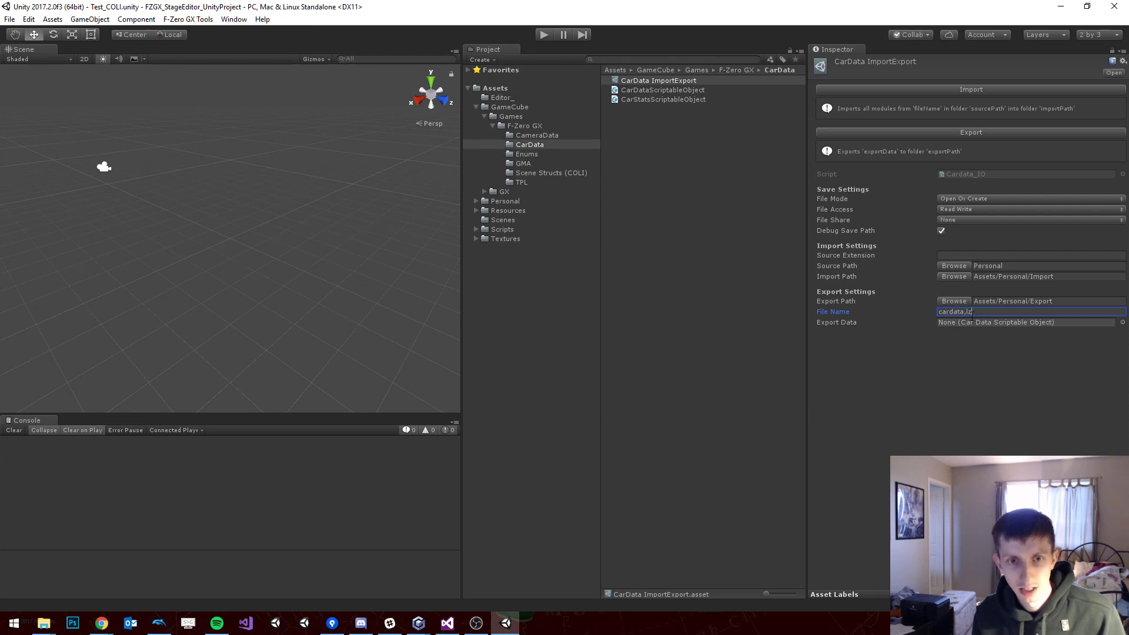
# Step: Confirm the file name, run the CarData import, and open its console log entry
pyautogui.click(969, 421)
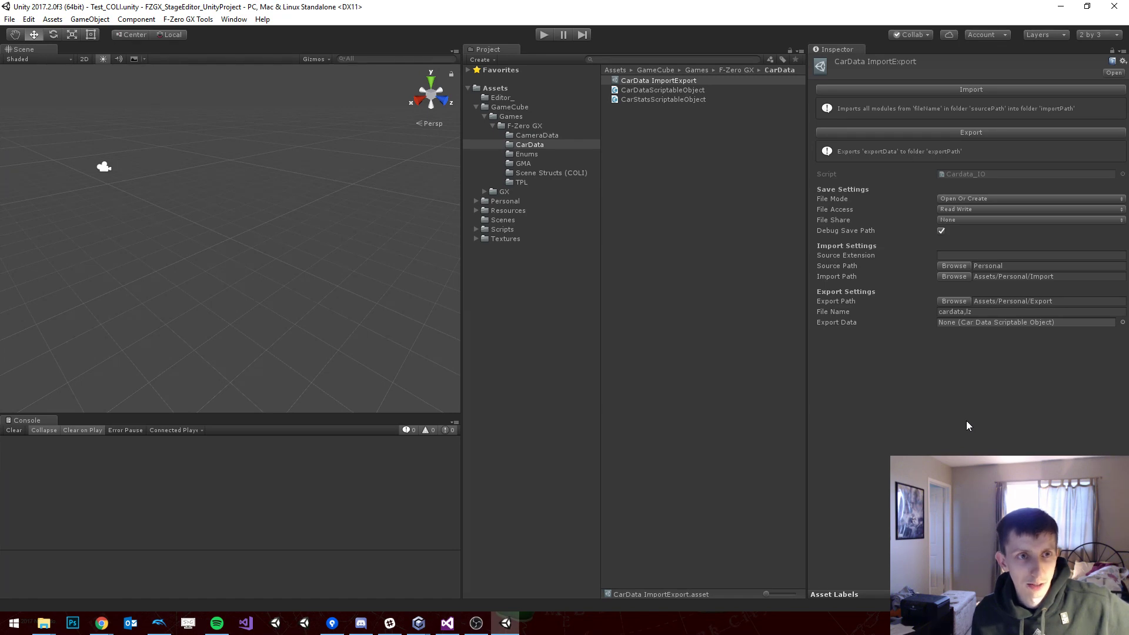
pyautogui.click(929, 90)
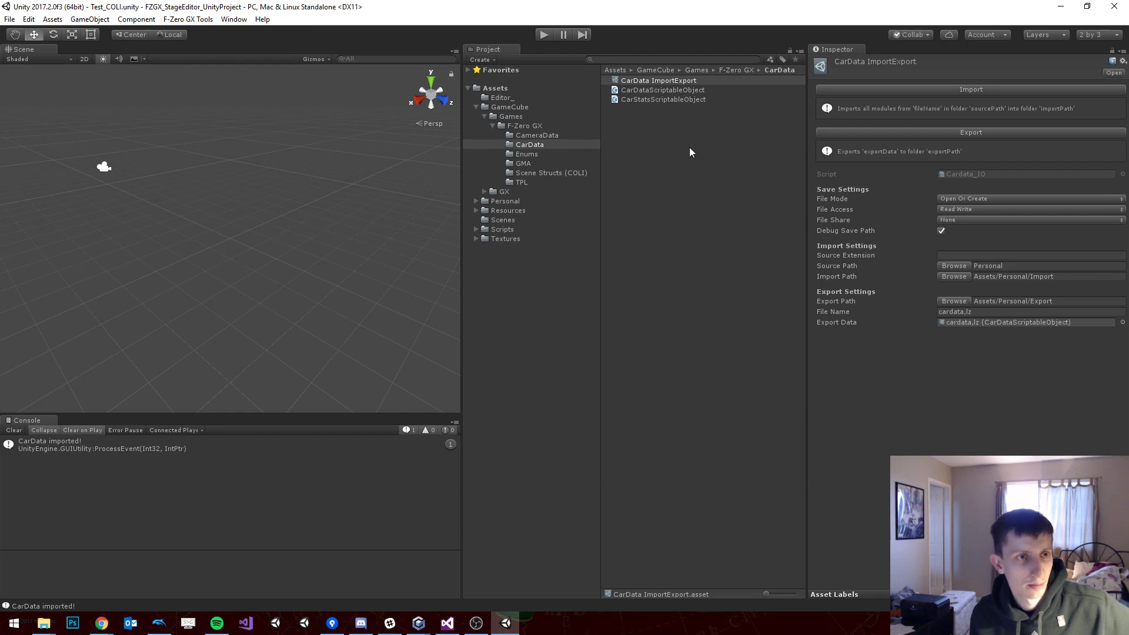
pyautogui.click(54, 447)
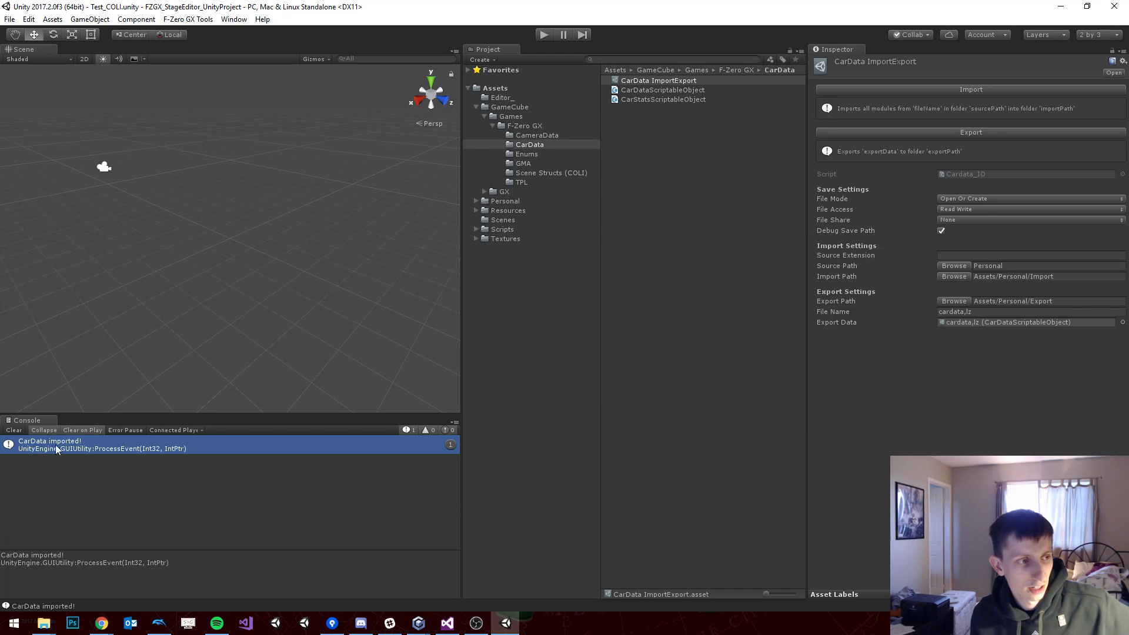
# Step: Open the Assets/Personal/Import folder and expand the Car Stats list of the cardata,lz asset
pyautogui.click(474, 202)
pyautogui.click(503, 220)
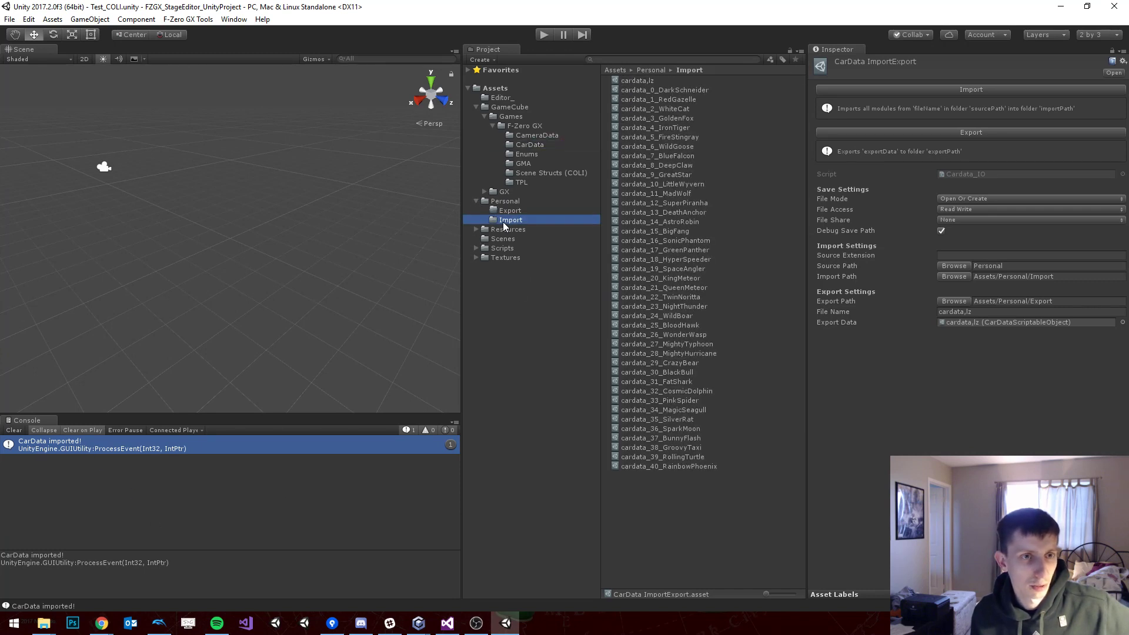
pyautogui.click(665, 81)
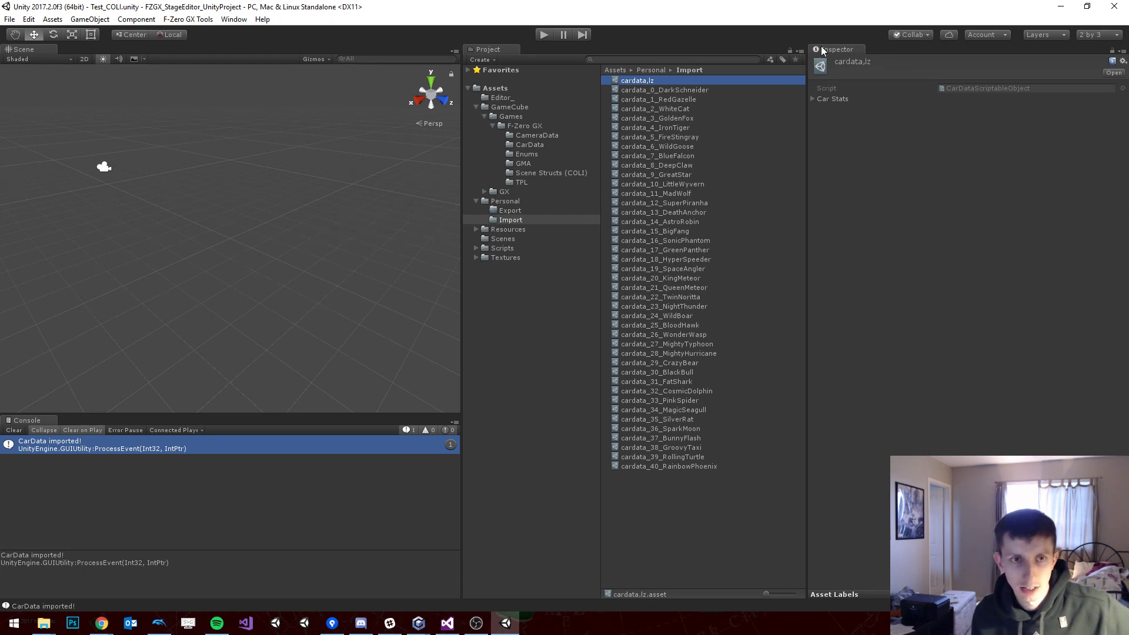
pyautogui.click(813, 100)
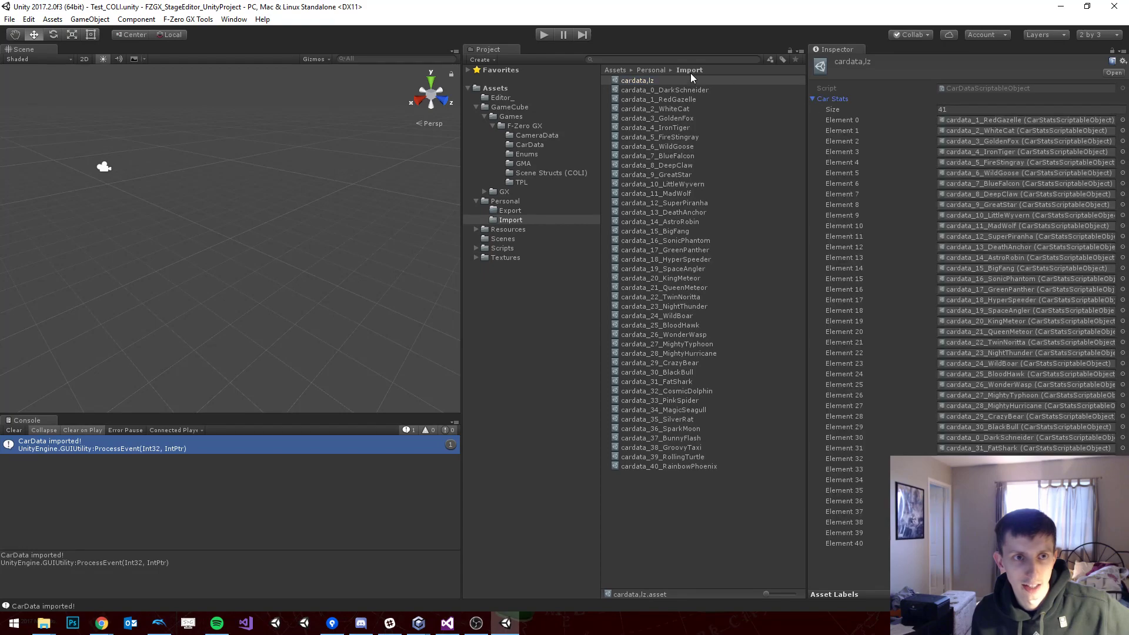
# Step: Reveal the cardata,lz asset in File Explorer, look over the imported files, and close the window
pyautogui.rightClick(676, 83)
pyautogui.click(727, 104)
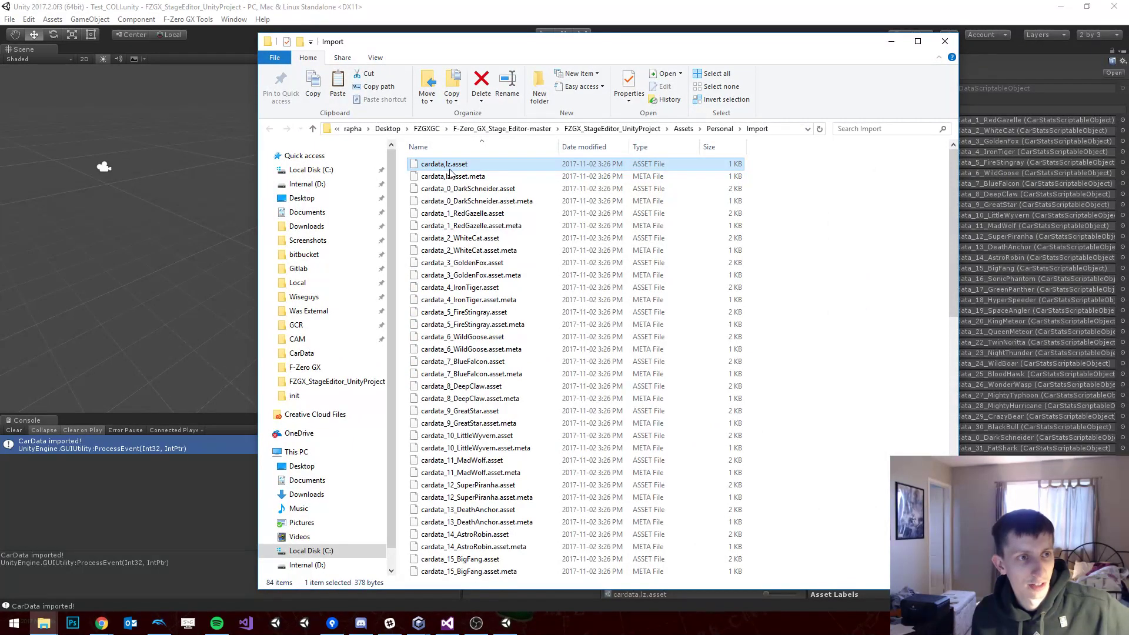
pyautogui.click(944, 42)
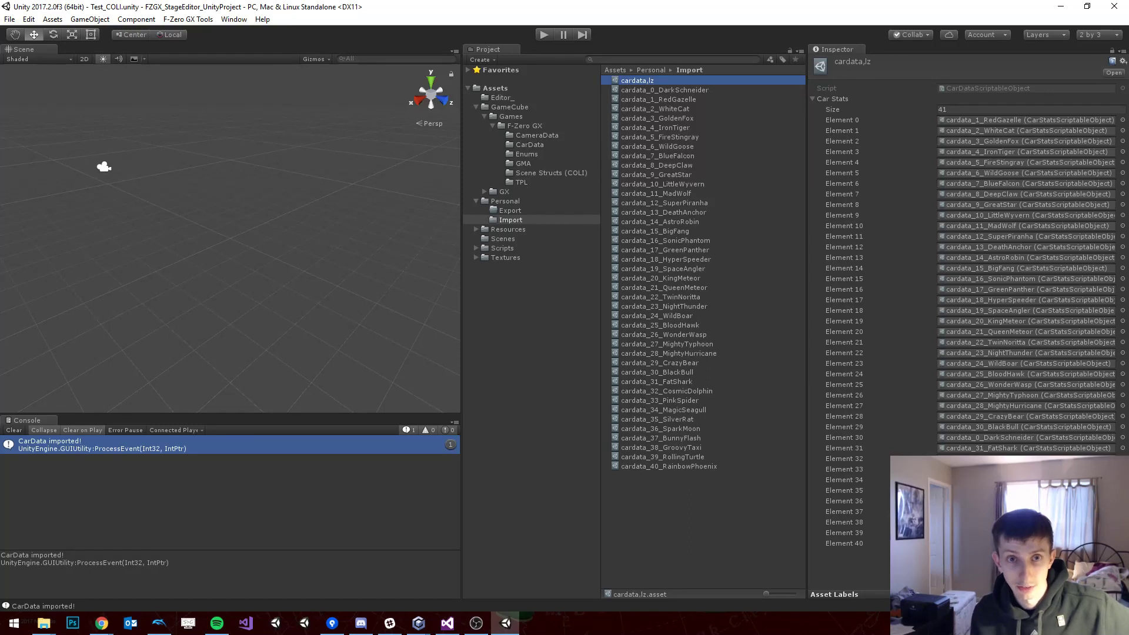
# Step: Locate the assets referenced by Car Stats elements 0, 30, 31 and 40 in the project
pyautogui.click(978, 120)
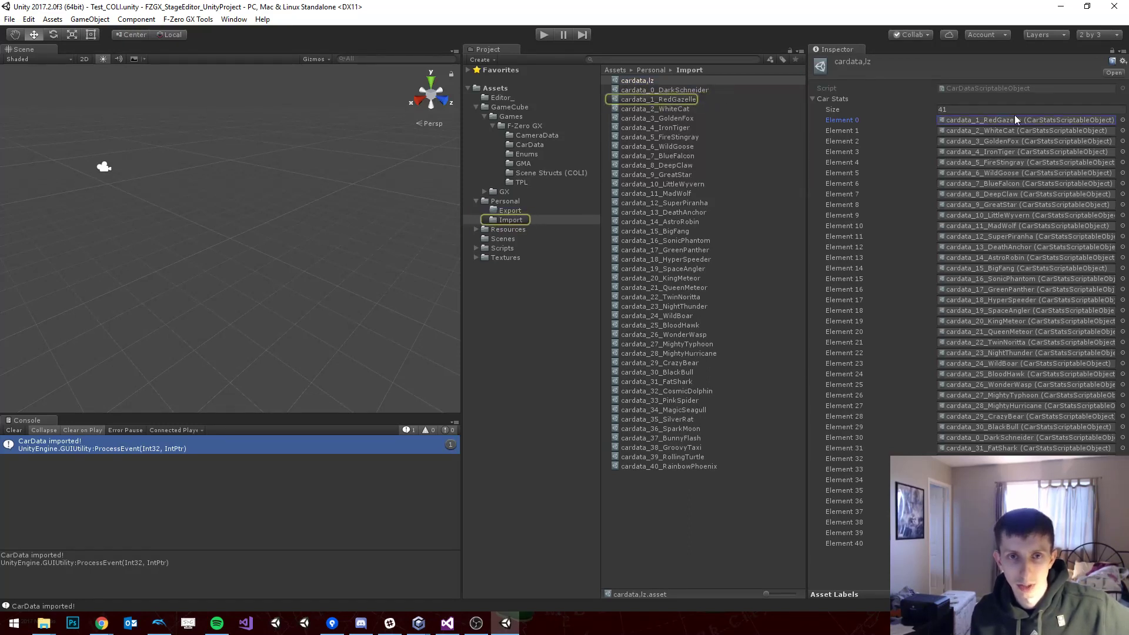
pyautogui.click(996, 428)
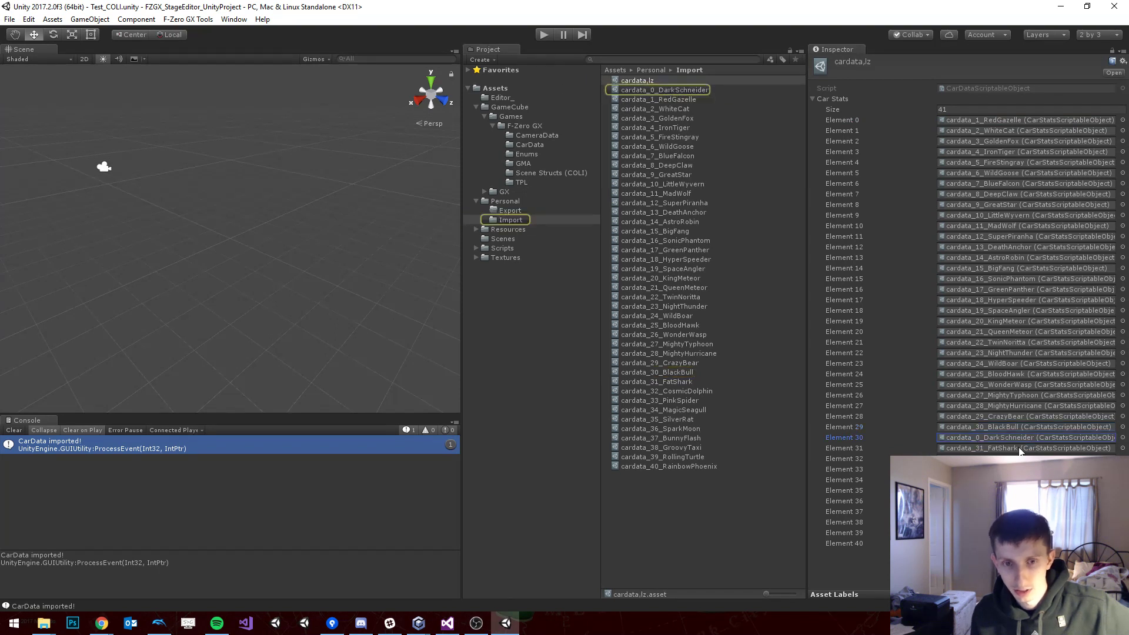
pyautogui.click(982, 449)
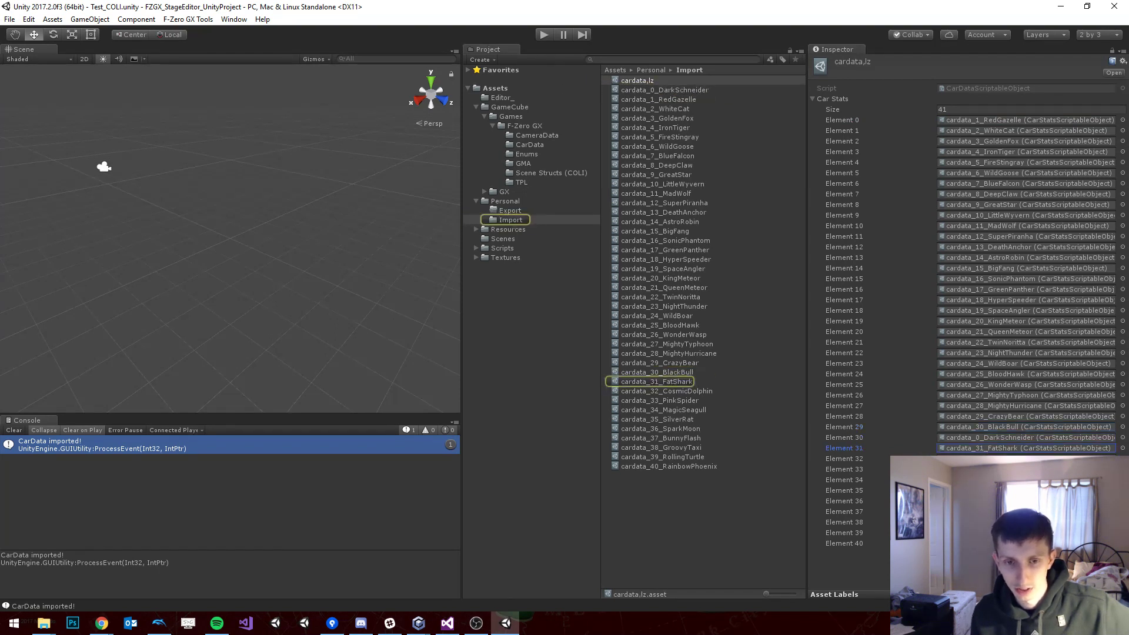
pyautogui.click(1000, 543)
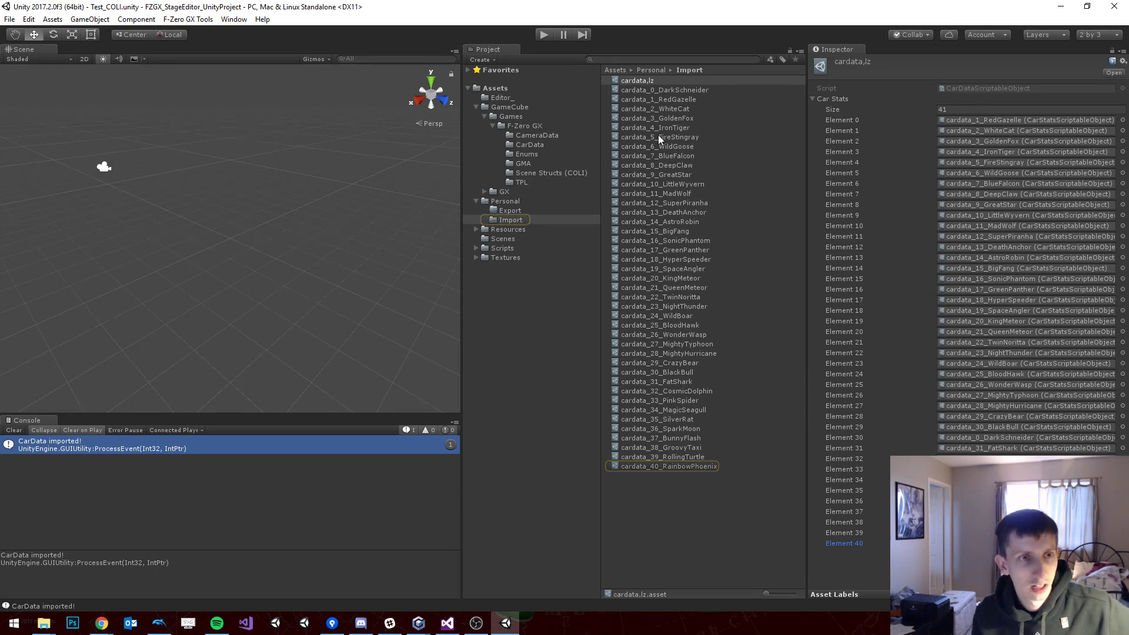
# Step: Examine the car stats from cardata_0_DarkSchneider to cardata_40_RainbowPhoenix, one by one and then all selected together
pyautogui.click(666, 80)
pyautogui.click(676, 92)
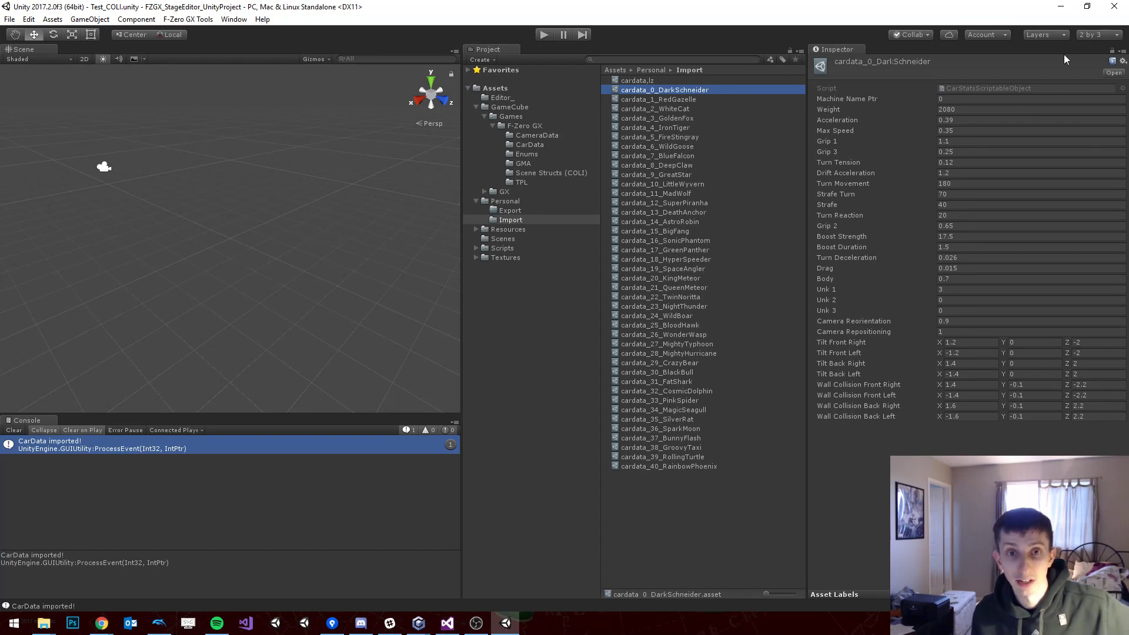
pyautogui.press('Down')
pyautogui.press('Down')
pyautogui.press('Down')
pyautogui.press('Down')
pyautogui.press('Down')
pyautogui.press('Down')
pyautogui.press('Down')
pyautogui.press('Down')
pyautogui.press('Down')
pyautogui.press('Down')
pyautogui.press('Down')
pyautogui.press('Down')
pyautogui.press('Down')
pyautogui.press('Down')
pyautogui.press('Down')
pyautogui.press('Down')
pyautogui.press('Down')
pyautogui.press('Down')
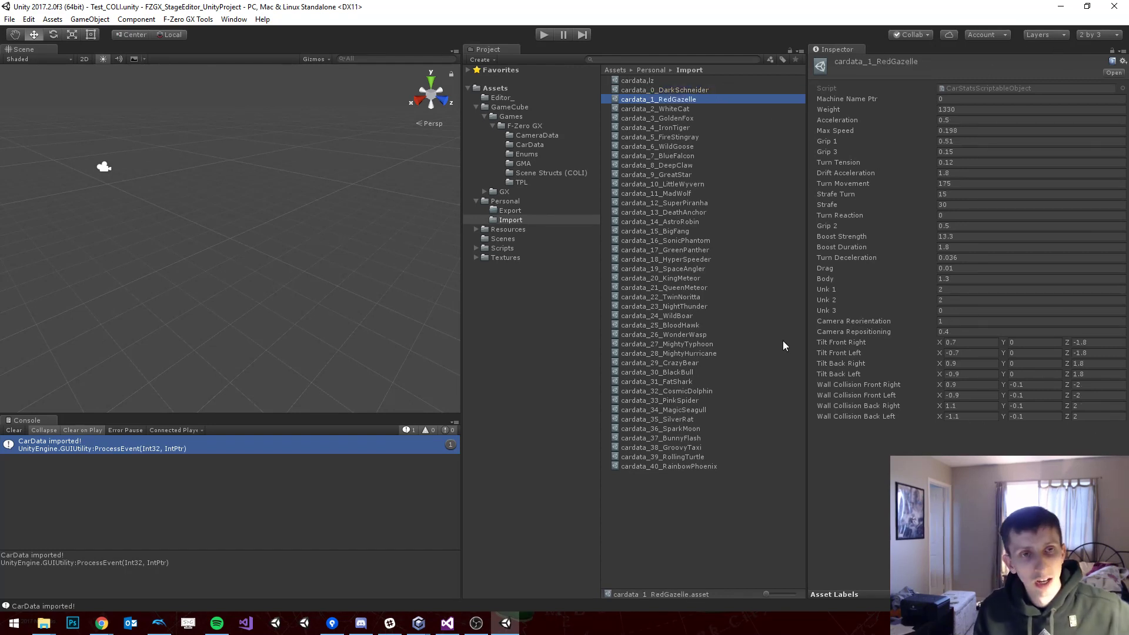
pyautogui.press('Down')
pyautogui.press('Down')
pyautogui.press('Down')
pyautogui.press('Down')
pyautogui.press('Down')
pyautogui.press('Down')
pyautogui.press('Down')
pyautogui.press('Down')
pyautogui.press('Down')
pyautogui.press('Down')
pyautogui.press('Down')
pyautogui.press('Down')
pyautogui.press('Down')
pyautogui.press('Down')
pyautogui.press('Down')
pyautogui.press('Down')
pyautogui.press('Down')
pyautogui.press('Down')
pyautogui.press('Down')
pyautogui.press('Down')
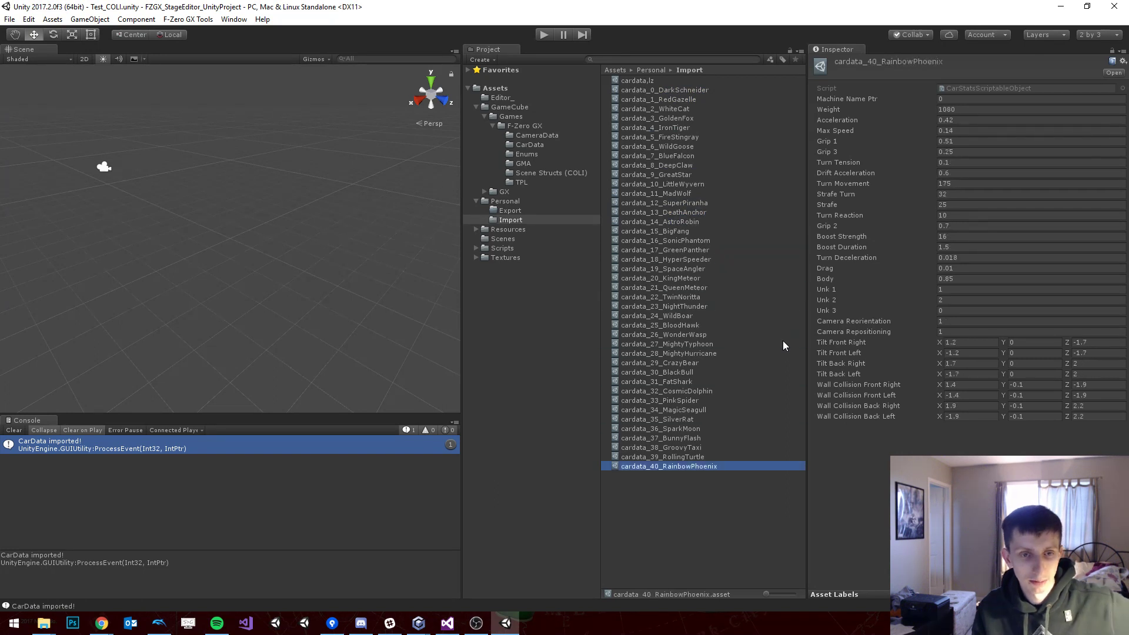
pyautogui.keyDown('shift'); pyautogui.click(674, 90); pyautogui.keyUp('shift')
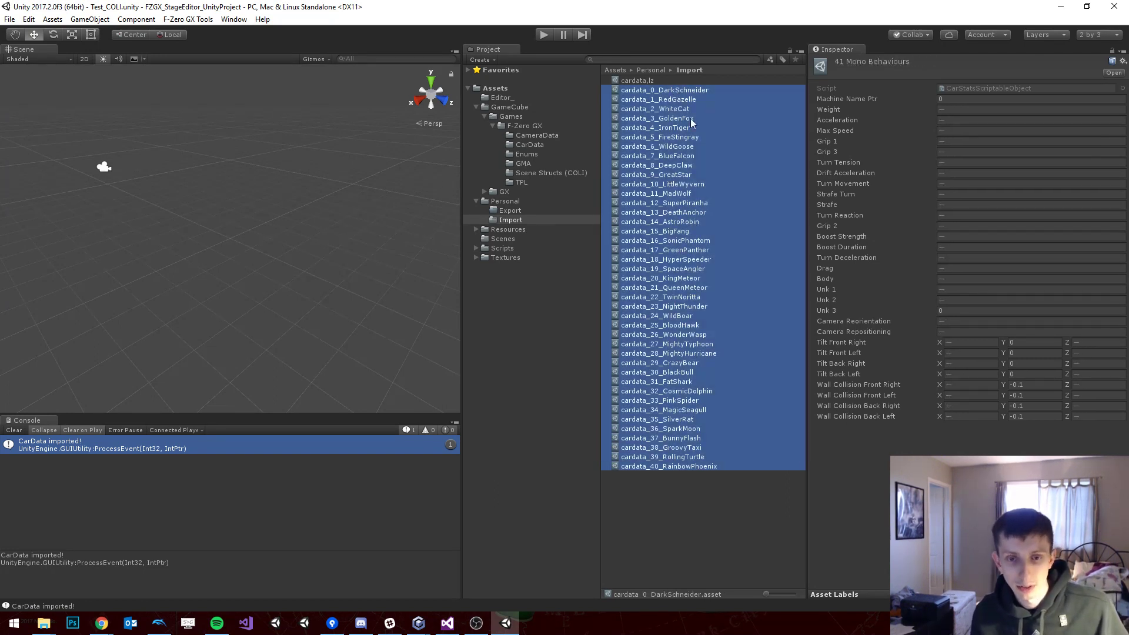
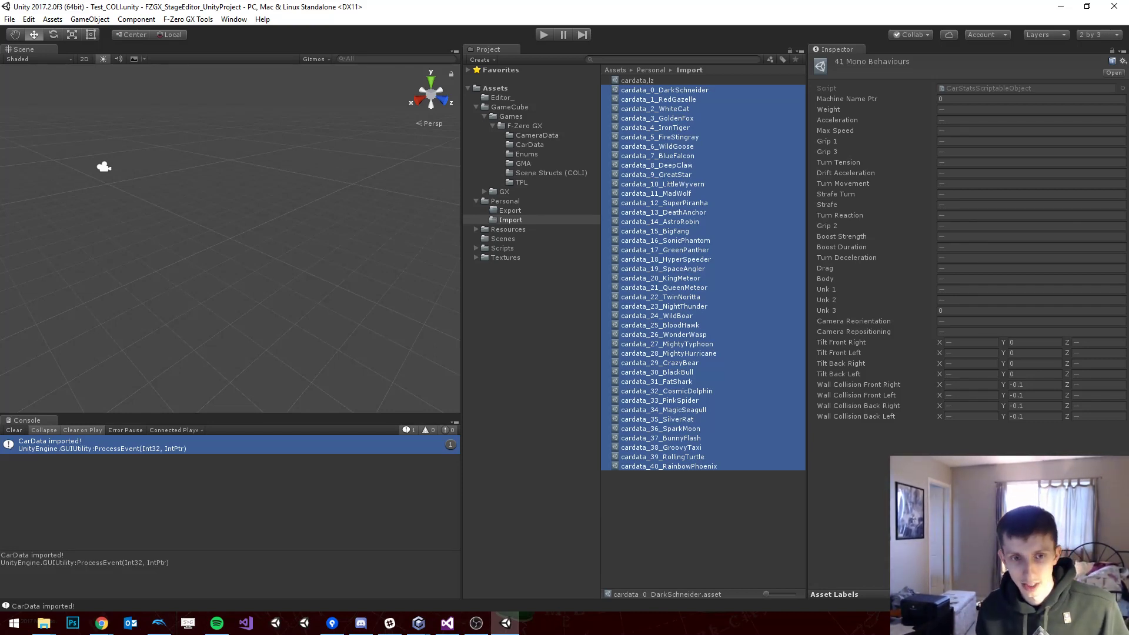
pyautogui.click(701, 509)
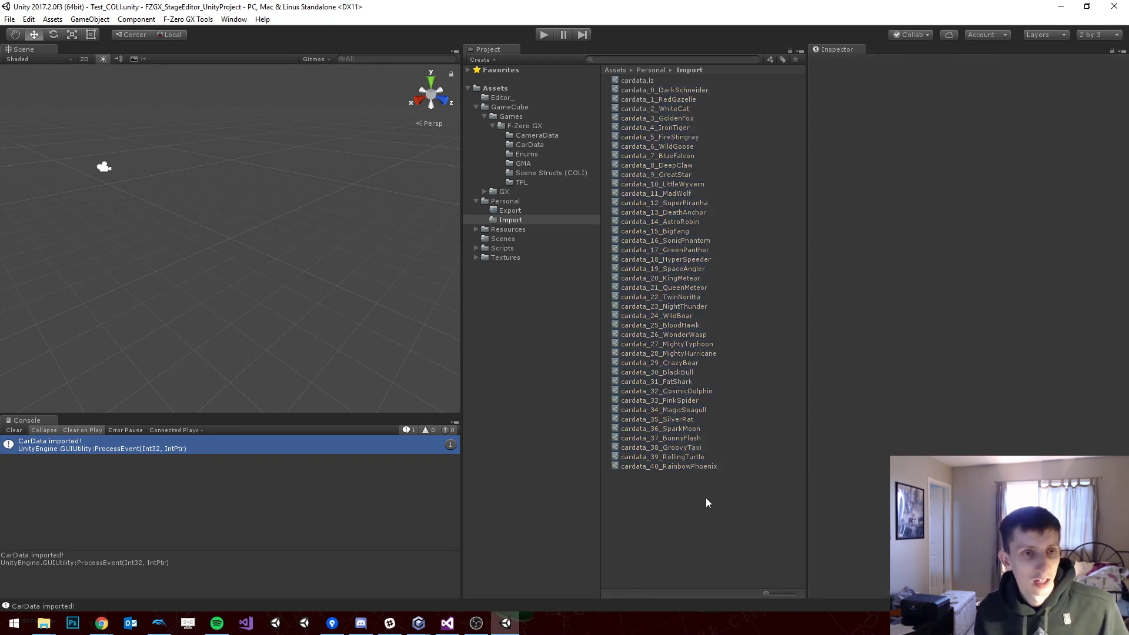
# Step: Set Weight, Acceleration and Max Speed of cardata_1_RedGazelle to 0
pyautogui.click(669, 89)
pyautogui.click(676, 99)
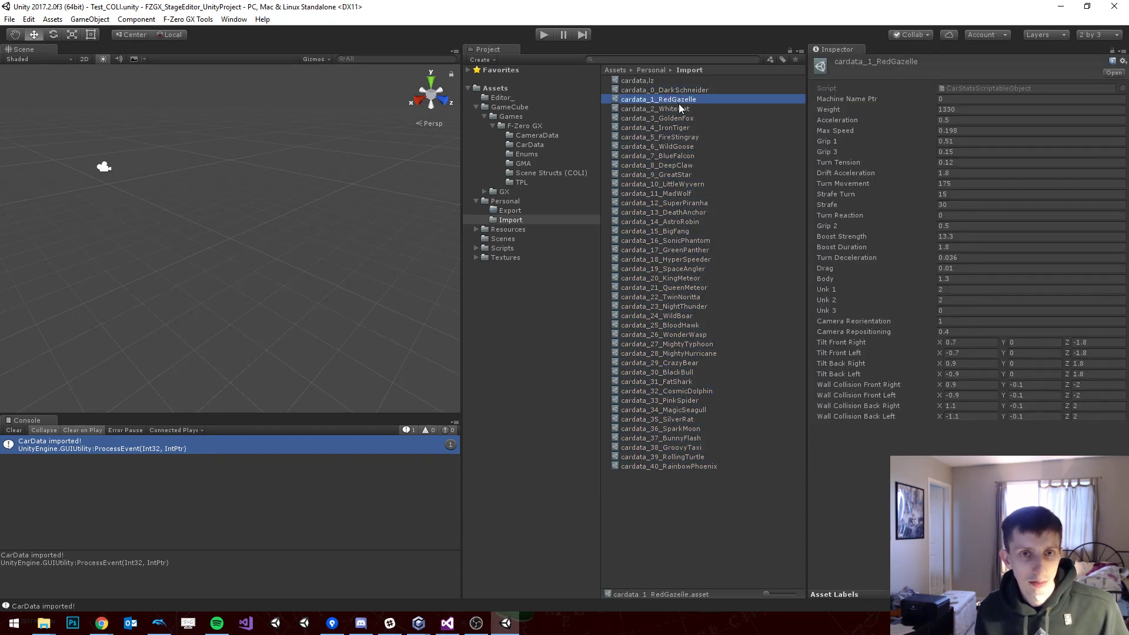
pyautogui.click(967, 108)
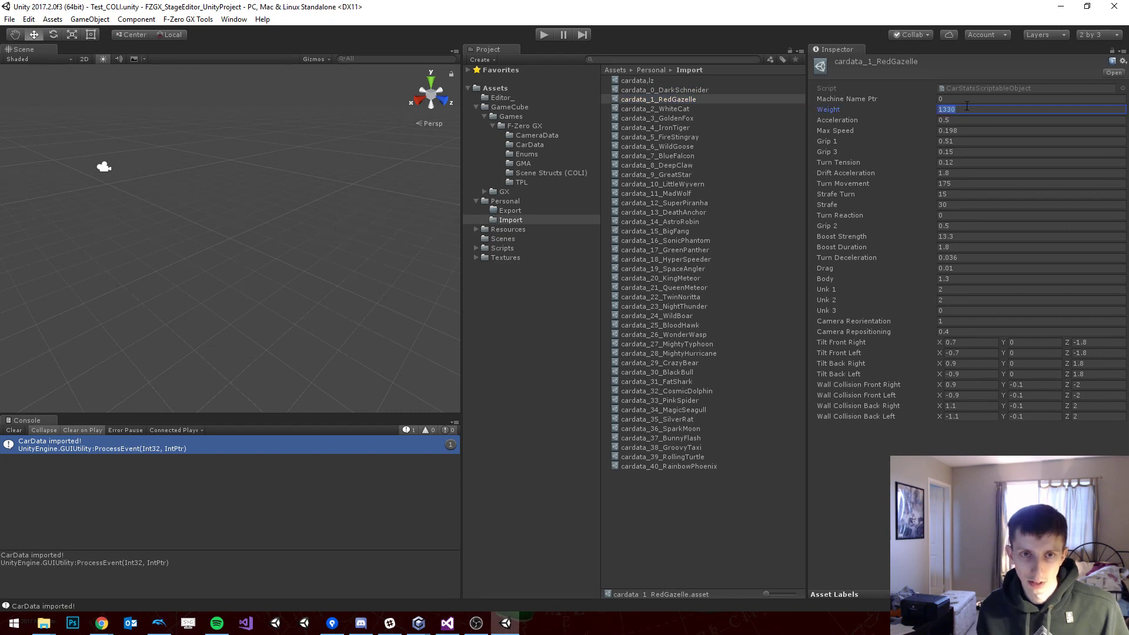
pyautogui.write('0')
pyautogui.press('Tab')
pyautogui.press('Tab')
pyautogui.press('Tab')
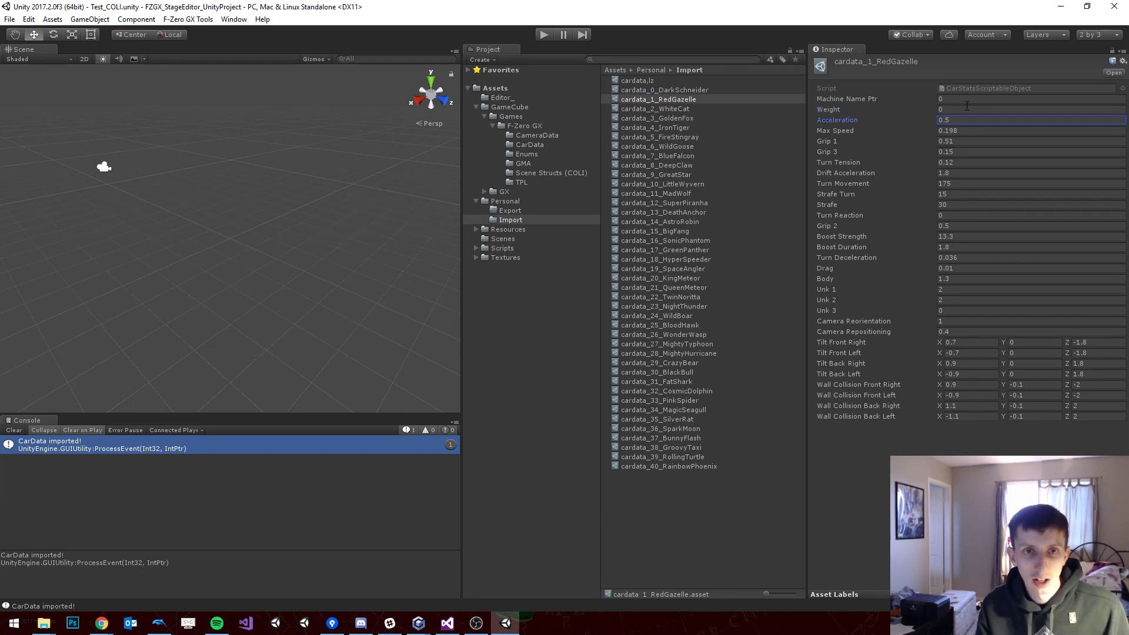
pyautogui.press('Tab')
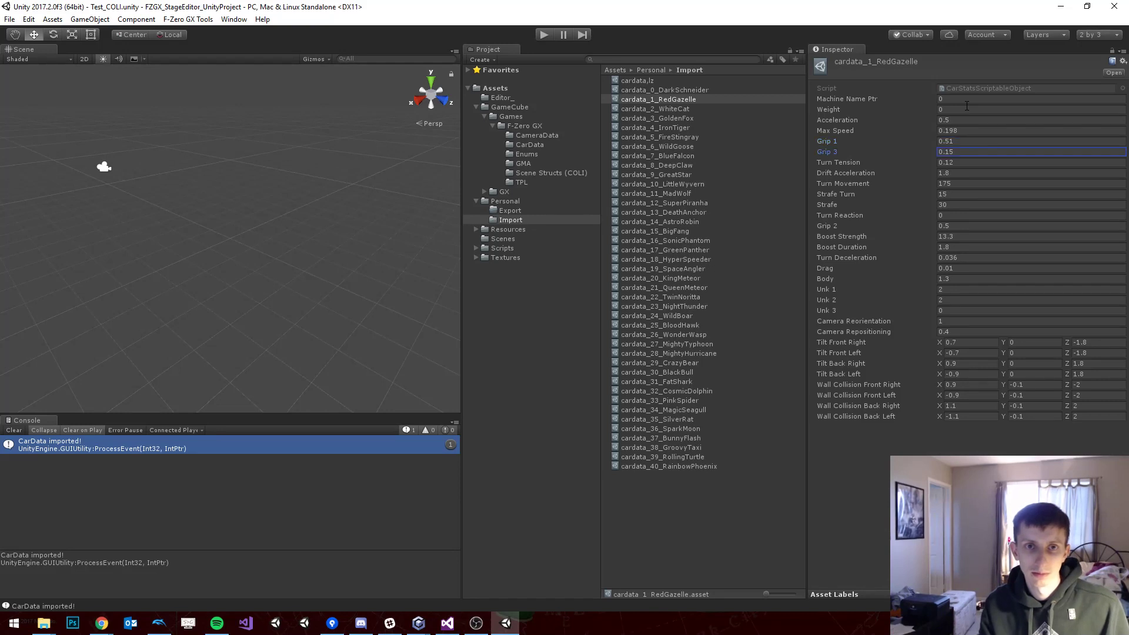
pyautogui.click(959, 120)
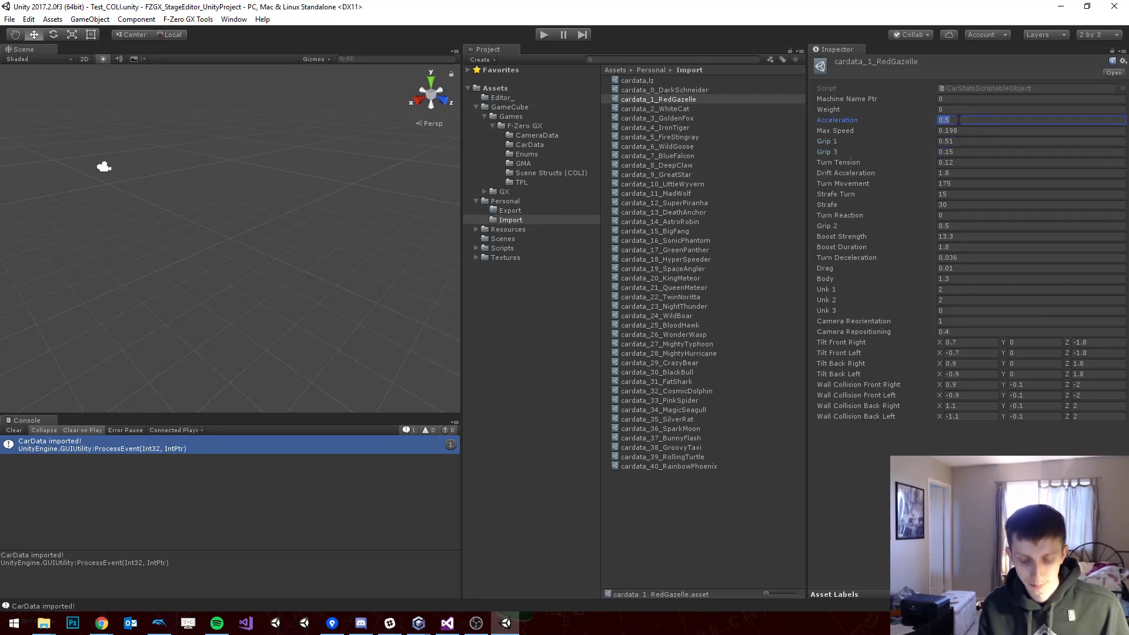
pyautogui.write('0')
pyautogui.press('Tab')
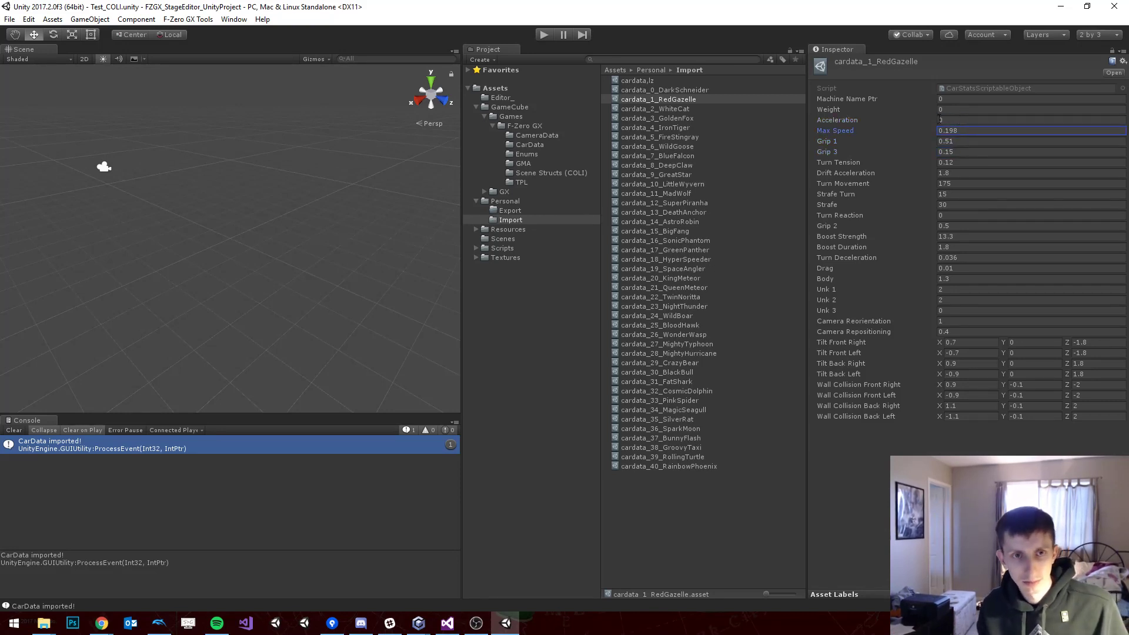
pyautogui.click(968, 130)
pyautogui.write('0')
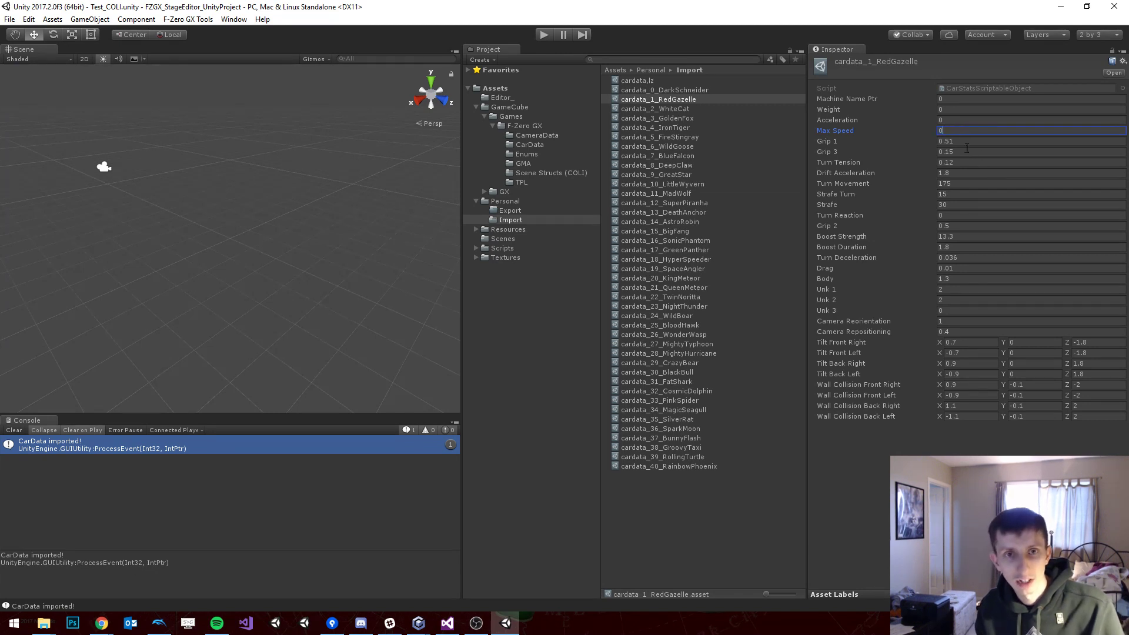
# Step: Set Grip 1, Grip 3, Turn Tension and Drift Acceleration of cardata_1_RedGazelle to 0
pyautogui.click(964, 143)
pyautogui.write('0')
pyautogui.click(956, 152)
pyautogui.write('0')
pyautogui.click(961, 164)
pyautogui.write('0')
pyautogui.click(960, 174)
pyautogui.write('0')
# Step: Set Turn Movement, Strafe Turn, Strafe, Turn Reaction and Grip 2 of cardata_1_RedGazelle to 0
pyautogui.click(957, 184)
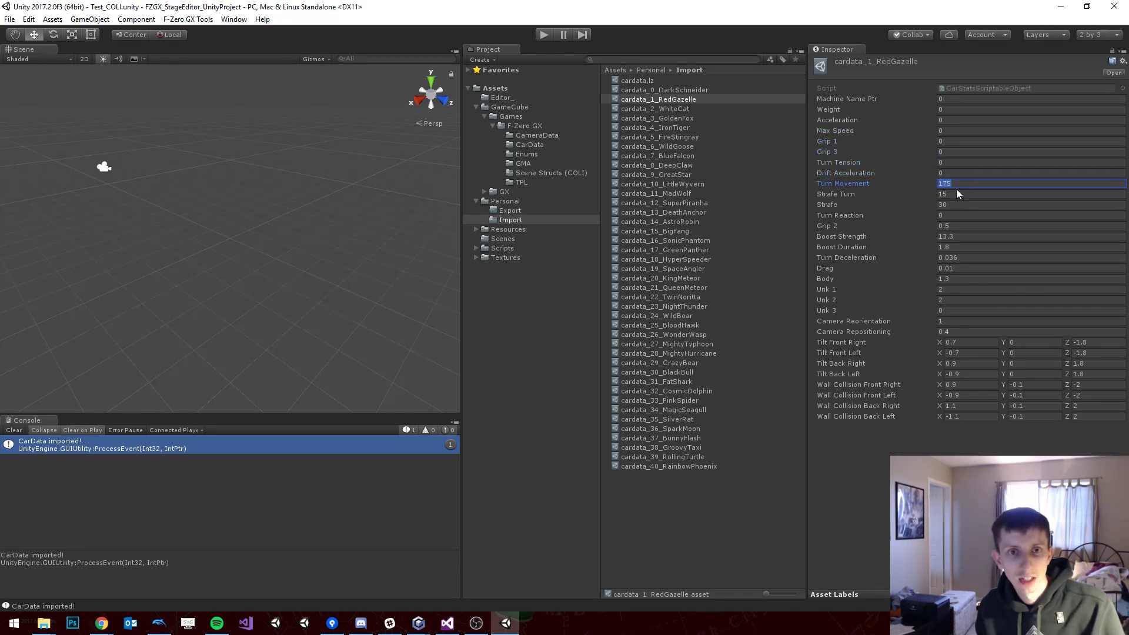
pyautogui.write('0')
pyautogui.click(957, 194)
pyautogui.write('0')
pyautogui.click(958, 204)
pyautogui.write('0')
pyautogui.click(957, 215)
pyautogui.write('0')
pyautogui.click(957, 226)
pyautogui.write('0')
# Step: Set Boost Strength, Boost Duration, Turn Deceleration, Drag and Body of cardata_1_RedGazelle to 0
pyautogui.click(959, 236)
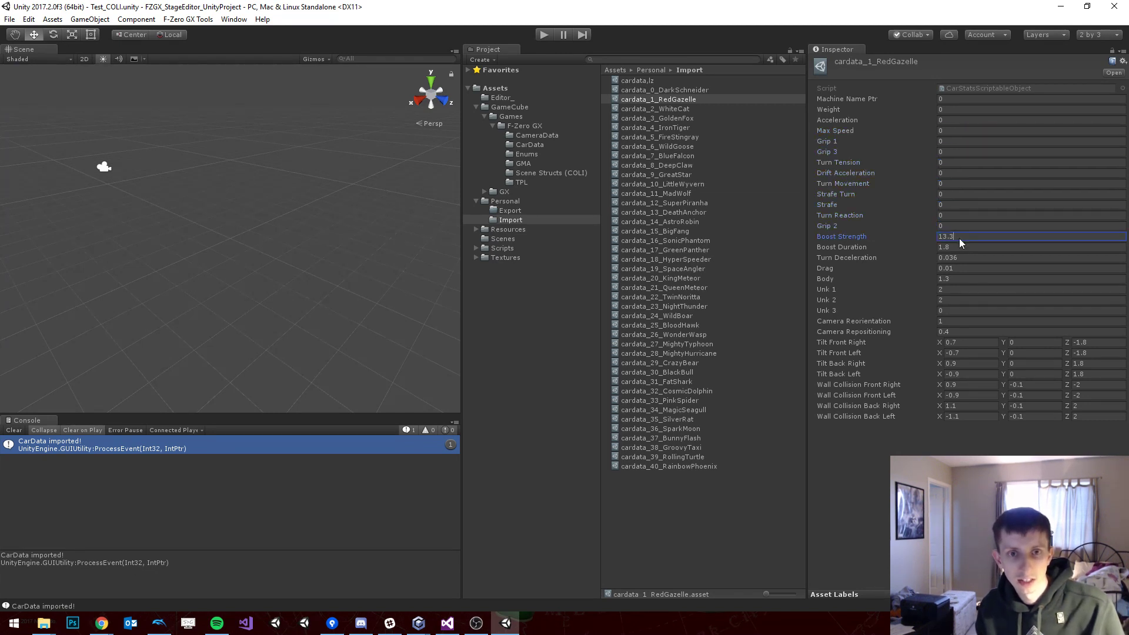
pyautogui.write('0')
pyautogui.click(962, 247)
pyautogui.write('0')
pyautogui.click(962, 258)
pyautogui.write('0')
pyautogui.click(962, 268)
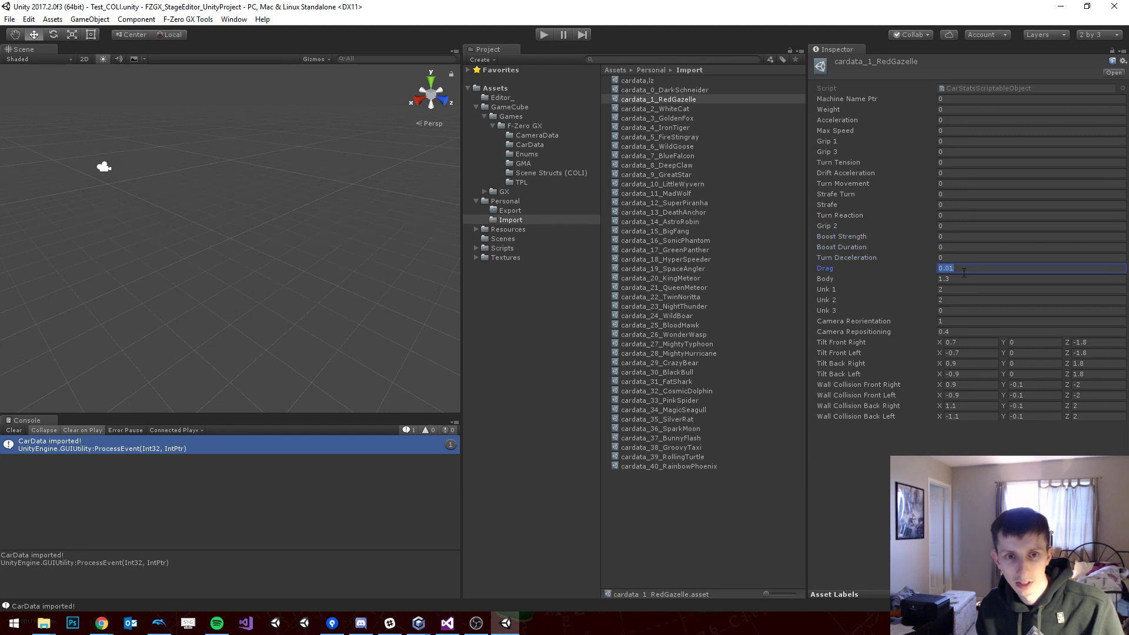
pyautogui.write('00')
pyautogui.click(962, 279)
pyautogui.write('0')
# Step: Set Unk 1, Unk 2, Camera Reorientation and Camera Repositioning of cardata_1_RedGazelle to 0
pyautogui.click(960, 290)
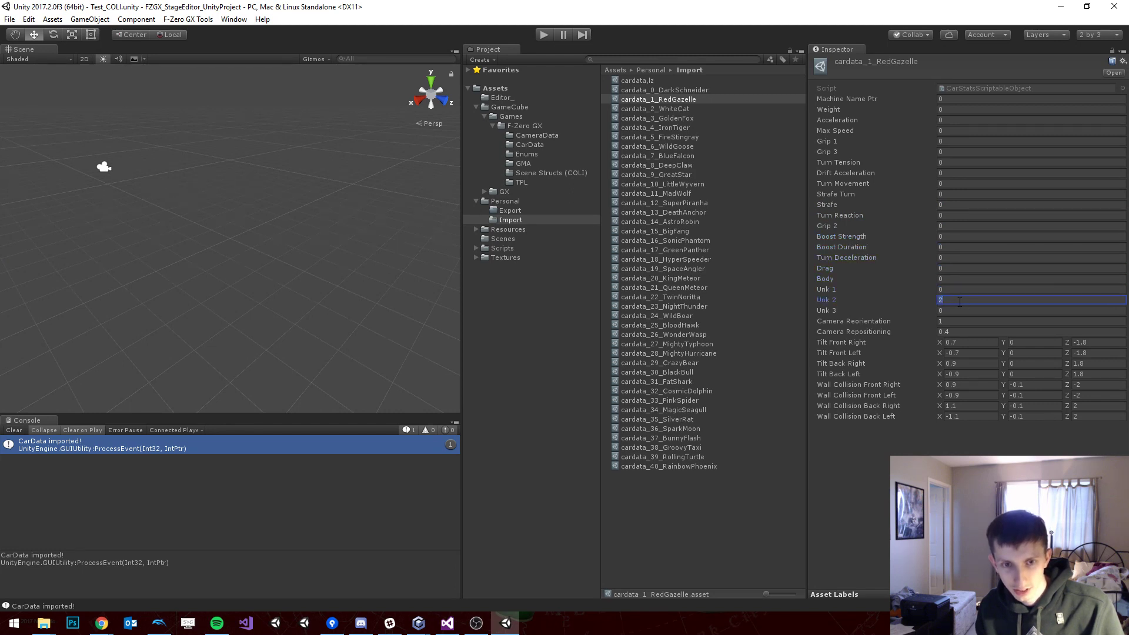
pyautogui.write('0')
pyautogui.click(959, 300)
pyautogui.write('0')
pyautogui.press('Tab')
pyautogui.press('Tab')
pyautogui.press('Tab')
pyautogui.press('Tab')
pyautogui.press('Tab')
pyautogui.press('Tab')
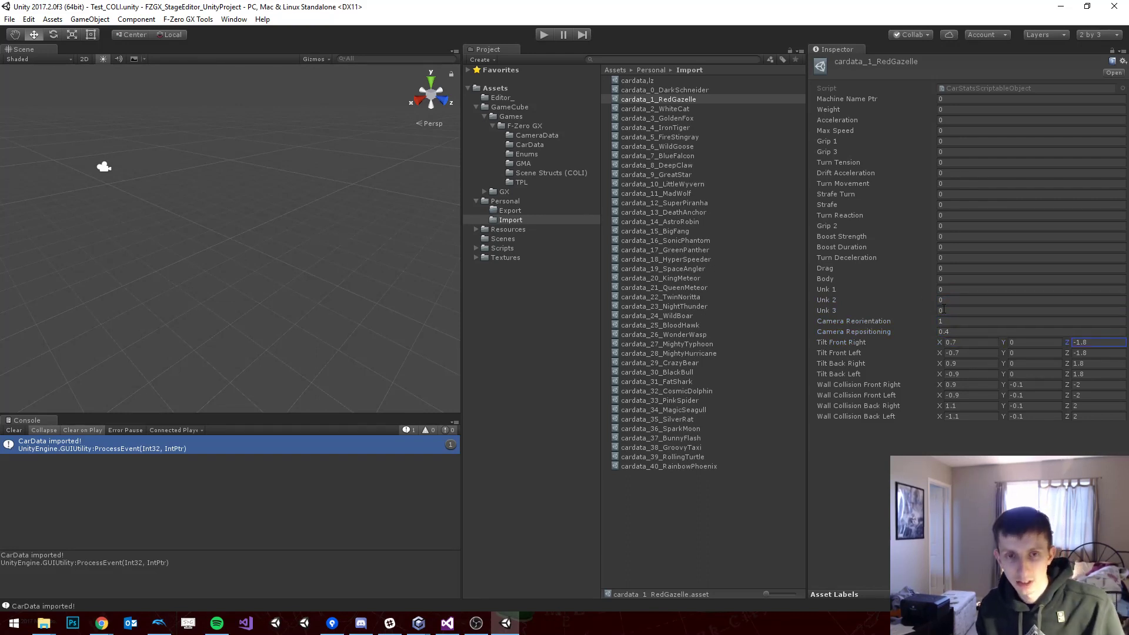
pyautogui.click(948, 323)
pyautogui.write('0')
pyautogui.click(950, 333)
pyautogui.write('0')
# Step: Set the X values of the four Tilt entries and of Wall Collision Front Right to 0
pyautogui.click(953, 343)
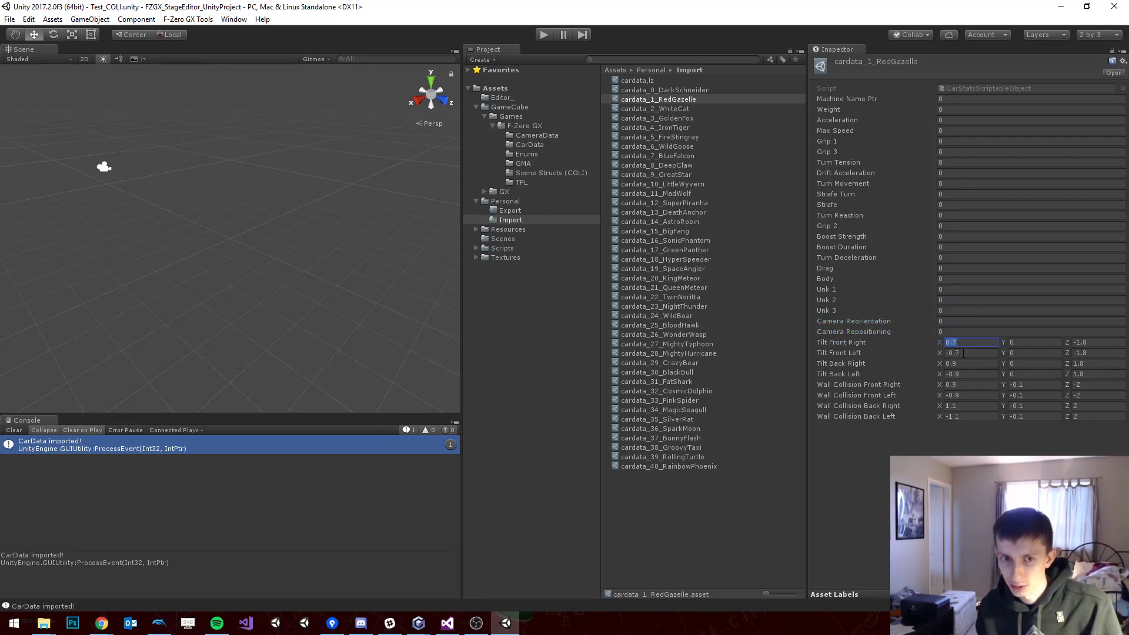
pyautogui.write('0')
pyautogui.click(957, 353)
pyautogui.write('0')
pyautogui.click(963, 363)
pyautogui.write('0')
pyautogui.click(960, 375)
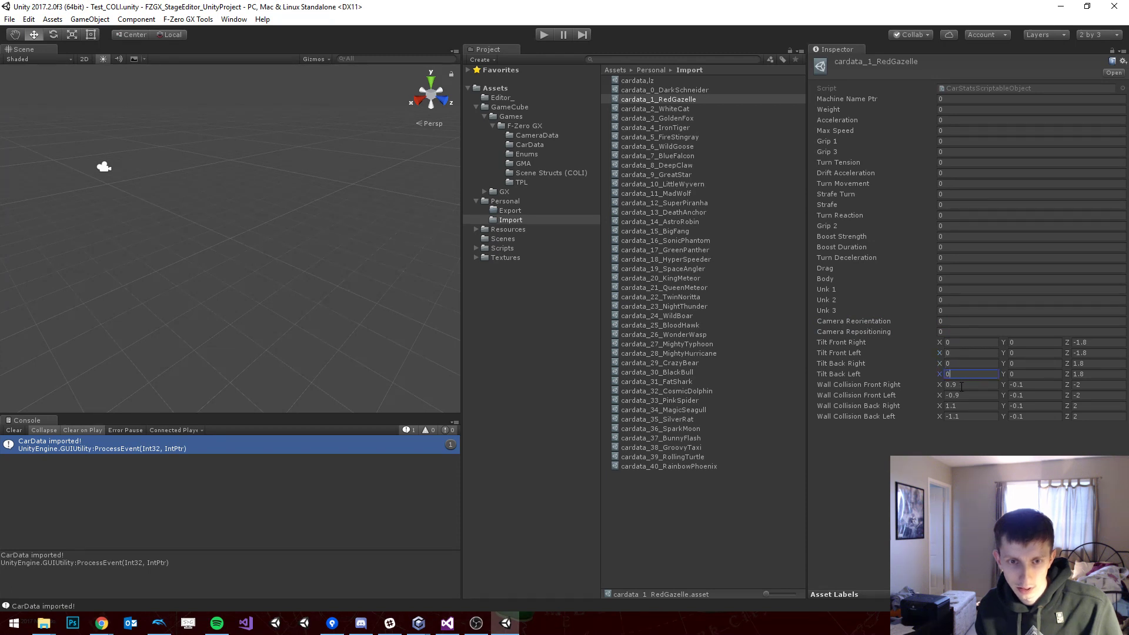
pyautogui.write('0')
pyautogui.click(960, 385)
pyautogui.write('0')
# Step: Undo the X value changes to the four Tilt entries and Wall Collision Front Right
pyautogui.click(961, 395)
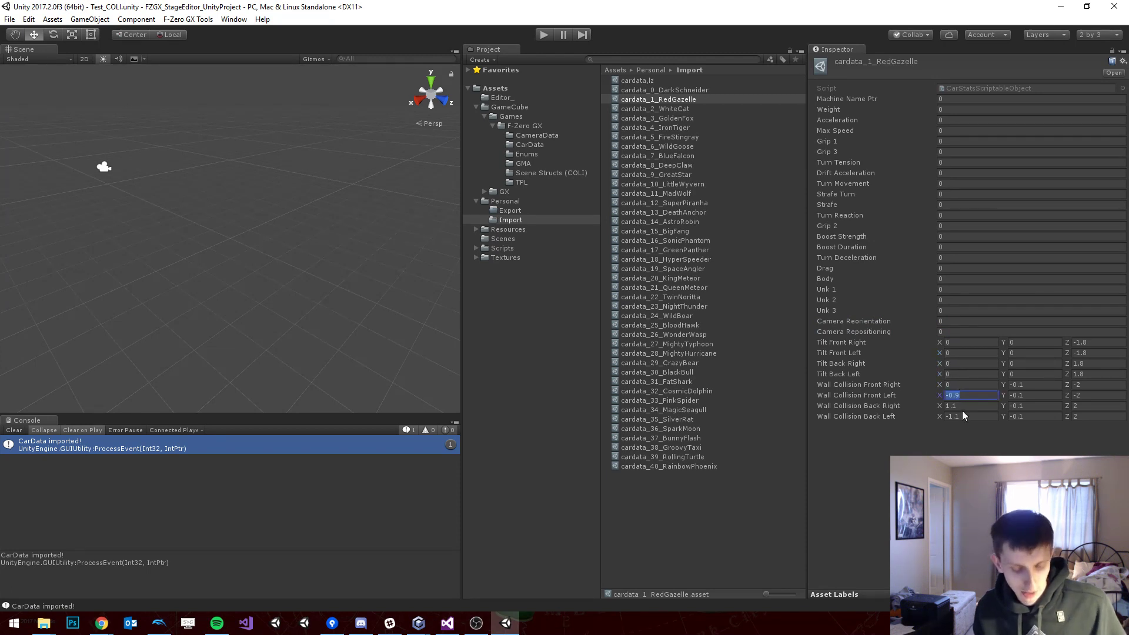
pyautogui.hotkey('ctrl', 'z')
pyautogui.hotkey('ctrl', 'z')
pyautogui.hotkey('ctrl', 'z')
pyautogui.hotkey('ctrl', 'z')
pyautogui.hotkey('ctrl', 'z')
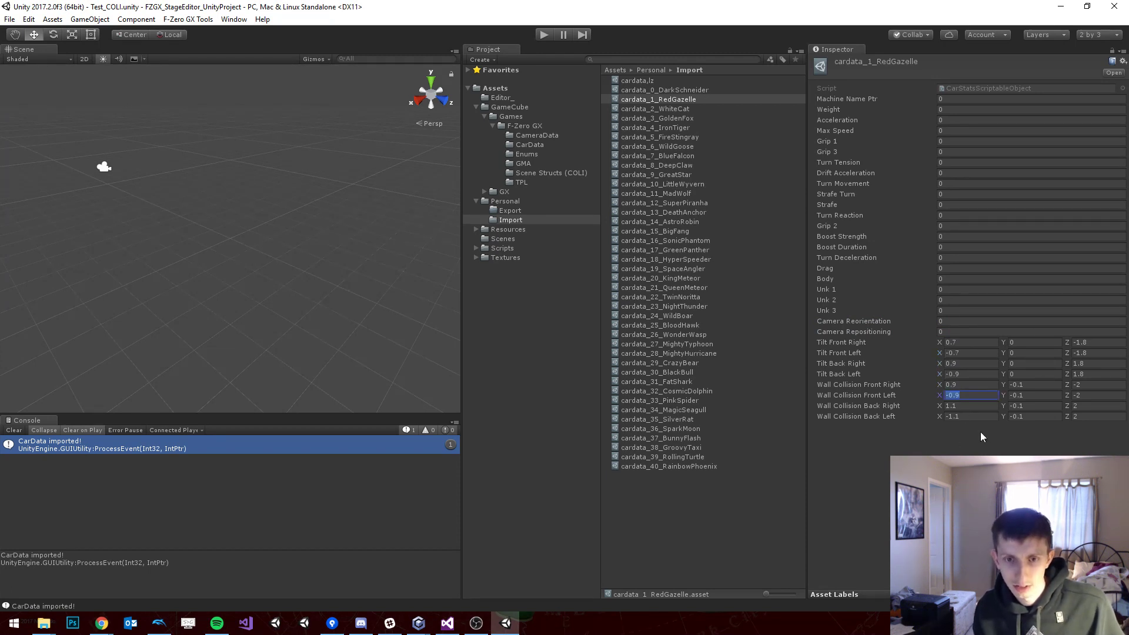
pyautogui.click(980, 434)
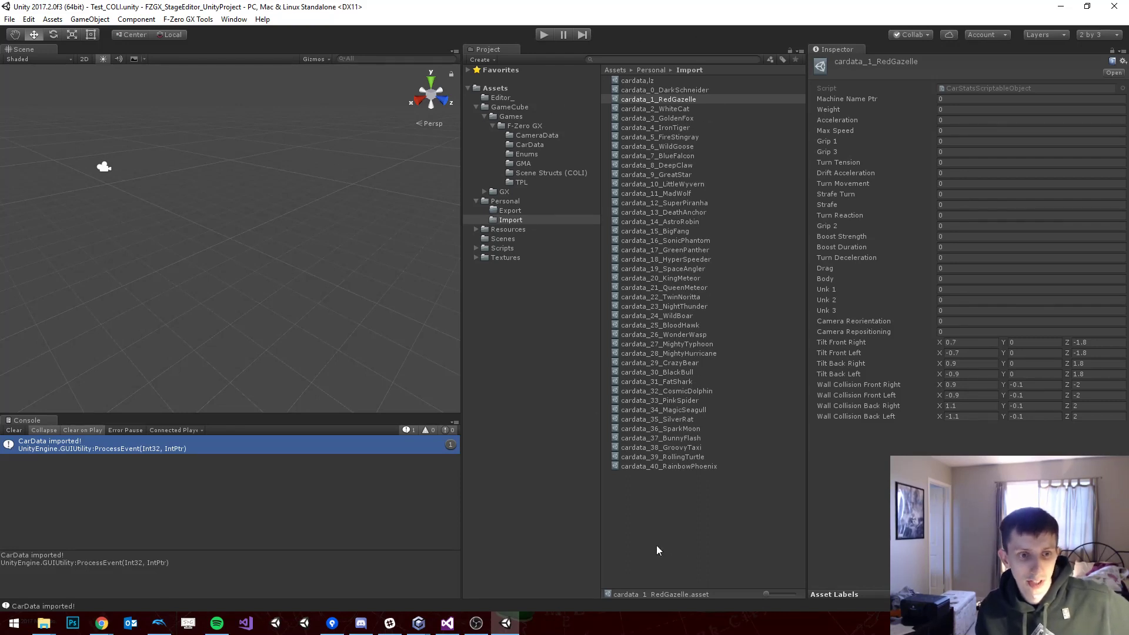
# Step: Review the imported car stats assets from DarkSchneider to RainbowPhoenix and the Car Stats list of cardata,lz
pyautogui.click(647, 90)
pyautogui.keyDown('ctrl'); pyautogui.click(680, 467); pyautogui.keyUp('ctrl')
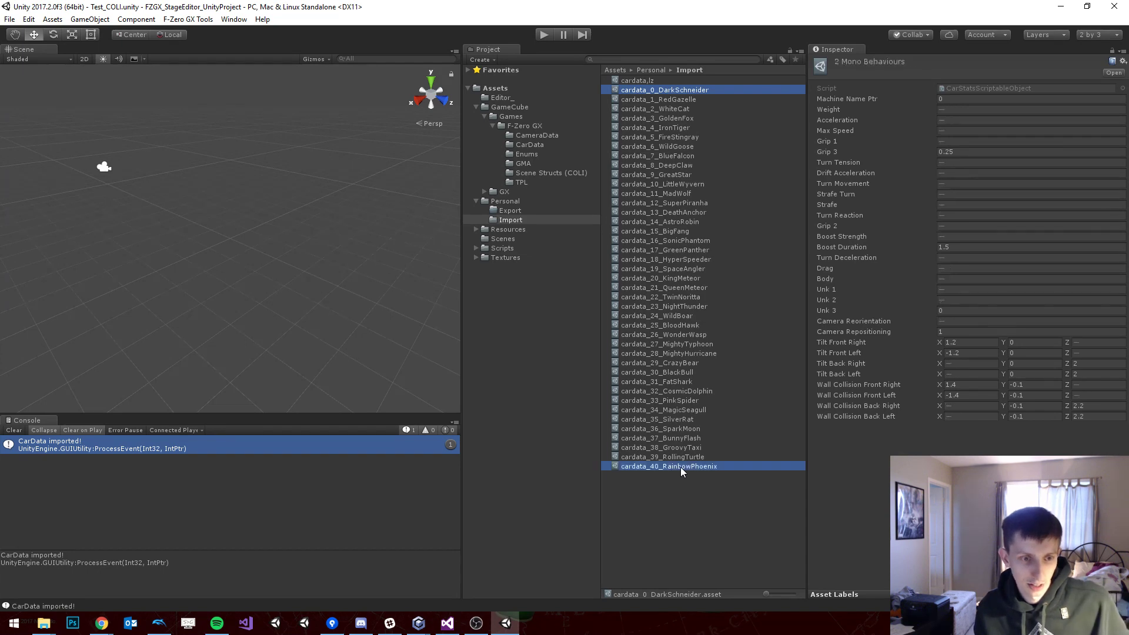
pyautogui.click(671, 90)
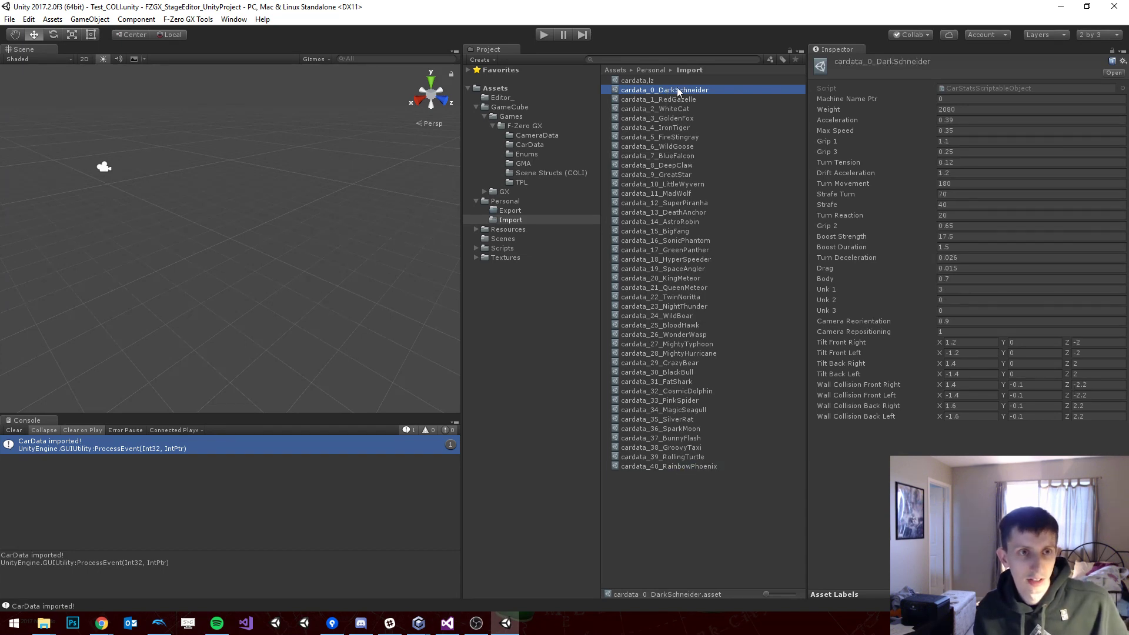
pyautogui.keyDown('shift'); pyautogui.click(658, 465); pyautogui.keyUp('shift')
pyautogui.click(637, 79)
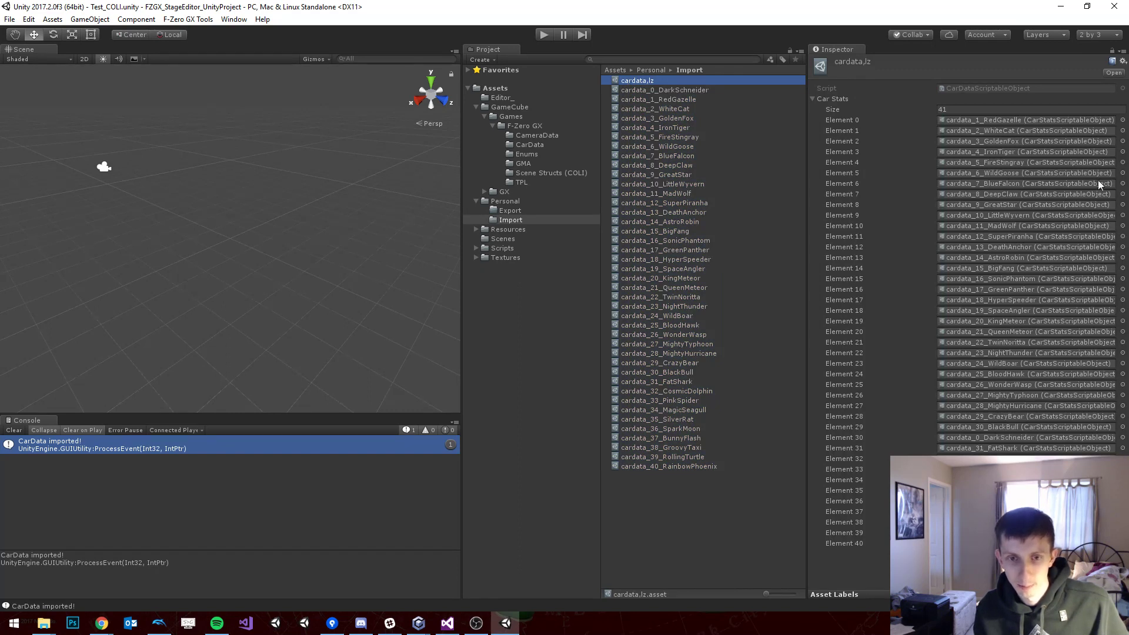
# Step: Check the Export Data reference in CarData ImportExport and export the car data to Assets/Personal/Export
pyautogui.click(542, 145)
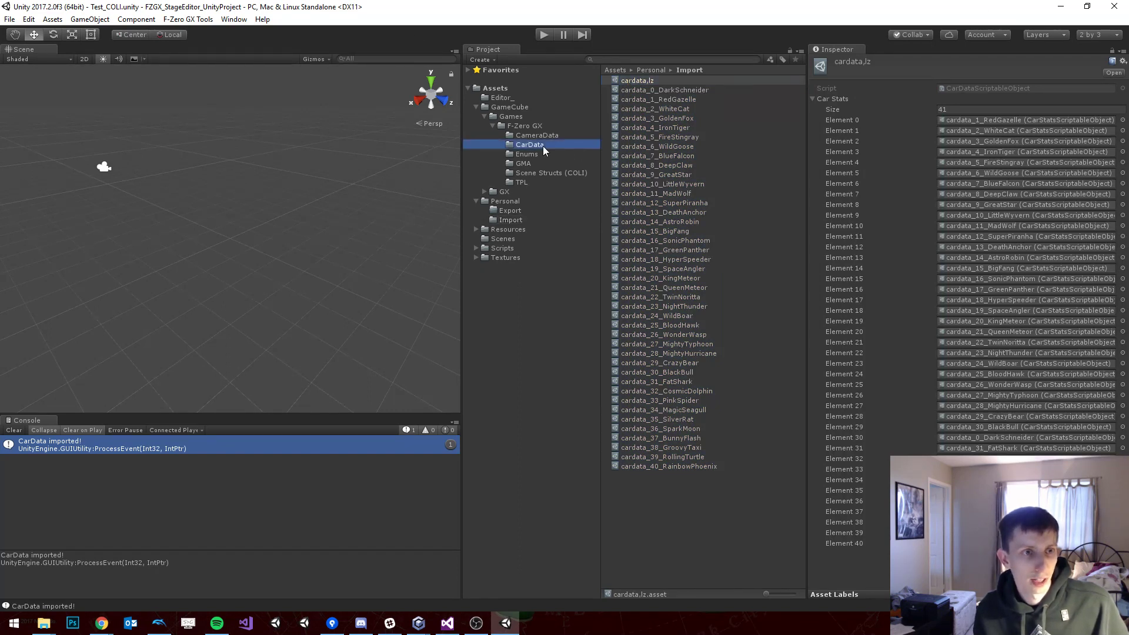
pyautogui.click(641, 81)
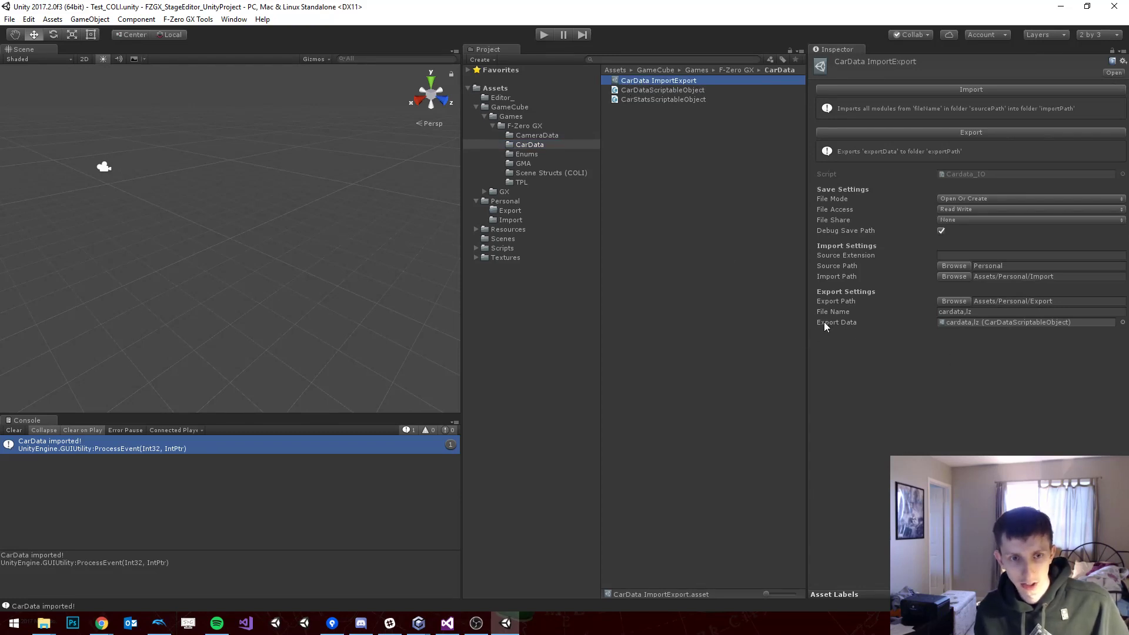
pyautogui.click(953, 323)
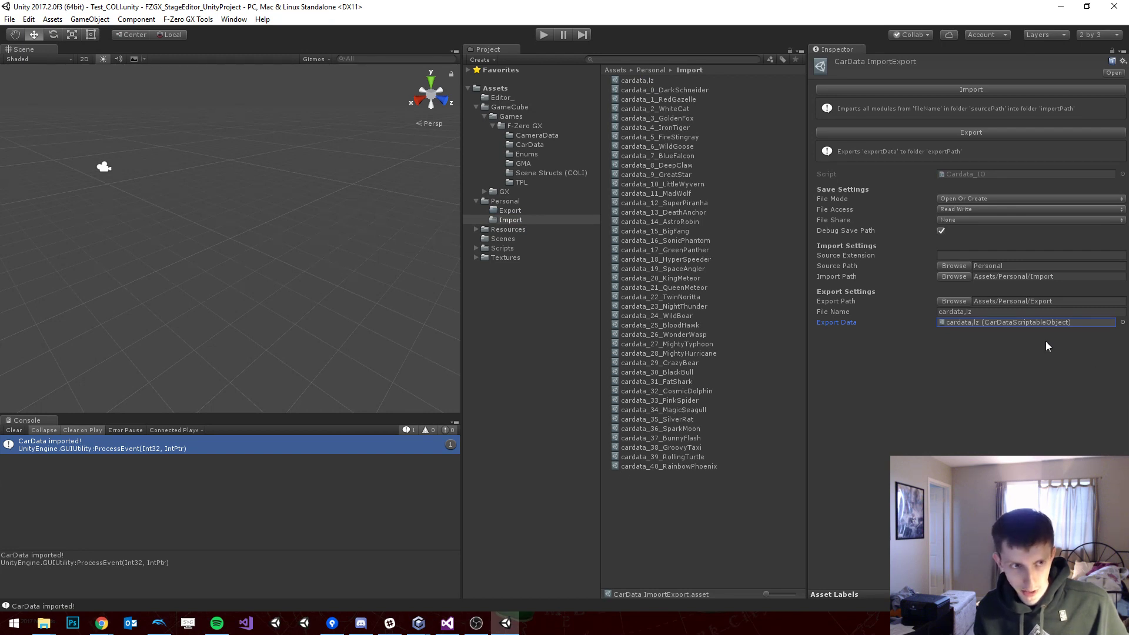
pyautogui.click(537, 143)
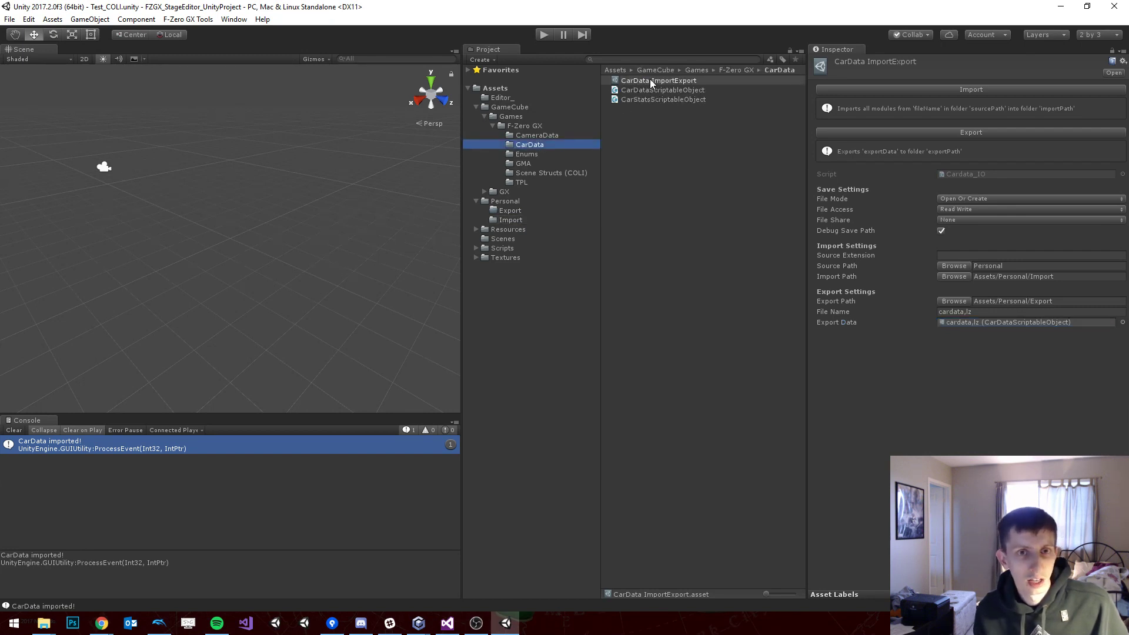
pyautogui.click(857, 133)
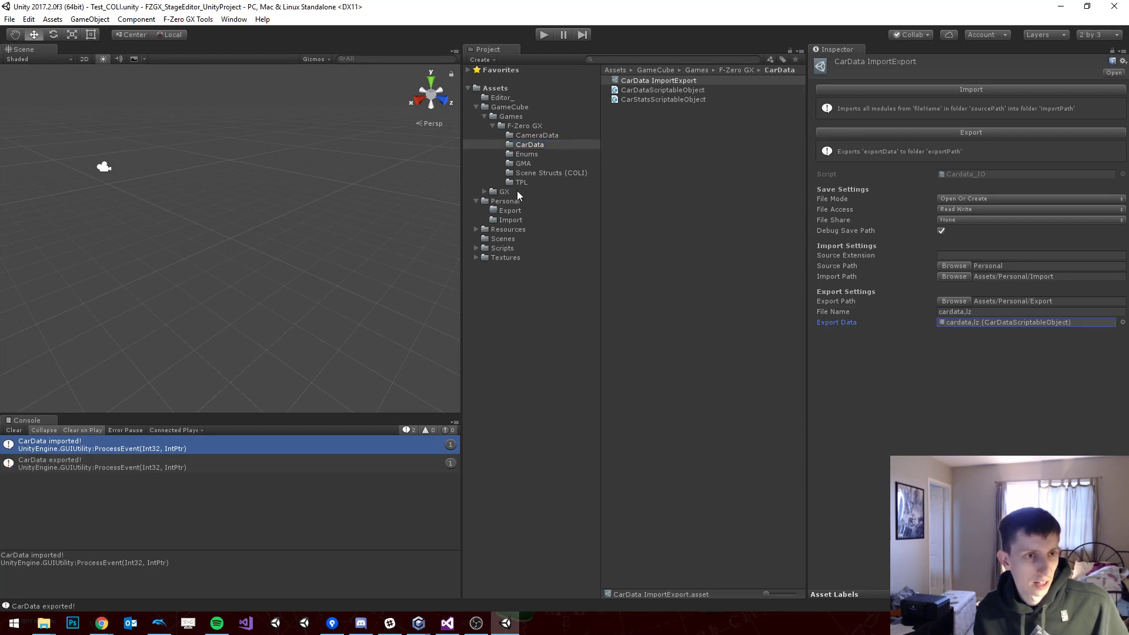
# Step: Locate the exported cardata,lz in the project's Personal/Export folder and show it in File Explorer
pyautogui.click(511, 212)
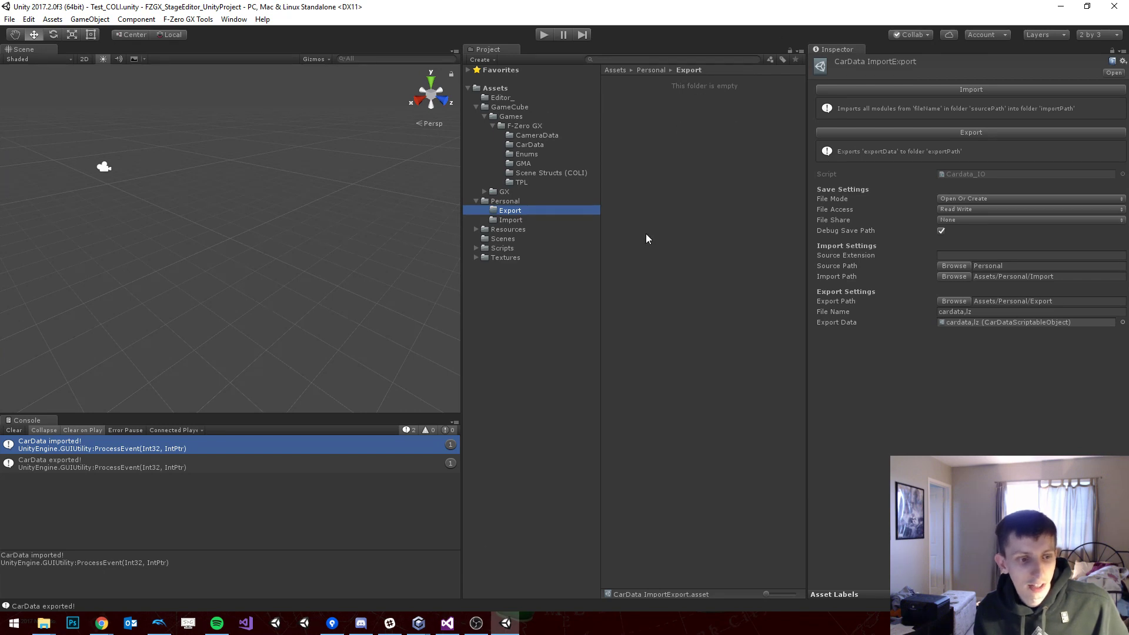
pyautogui.click(102, 622)
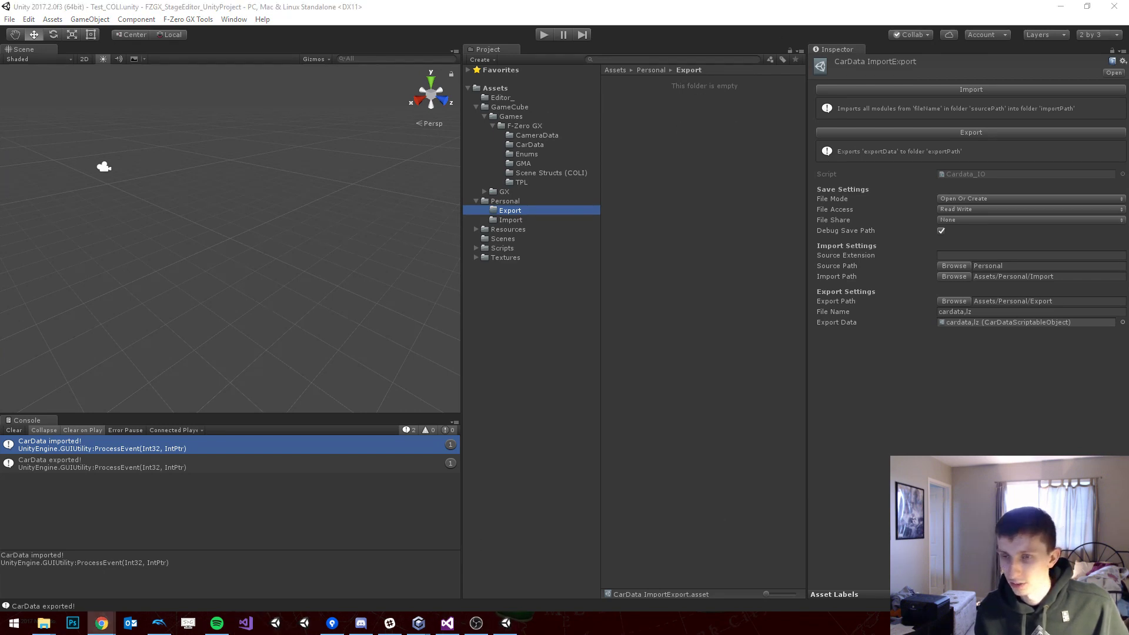
pyautogui.click(915, 441)
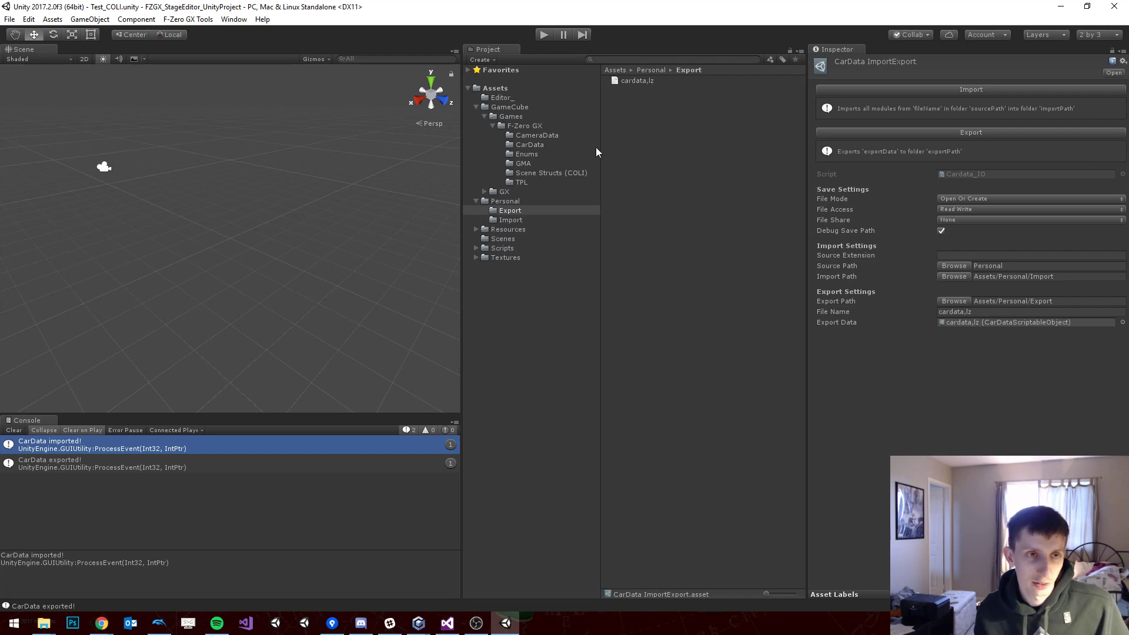
pyautogui.click(633, 86)
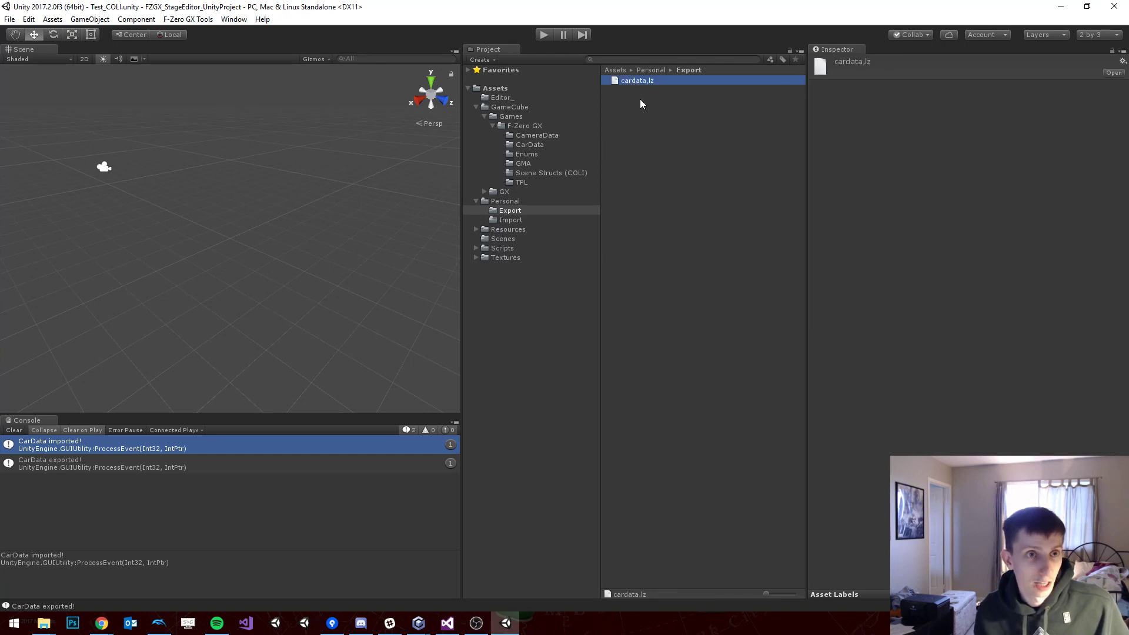
pyautogui.rightClick(648, 79)
pyautogui.click(720, 101)
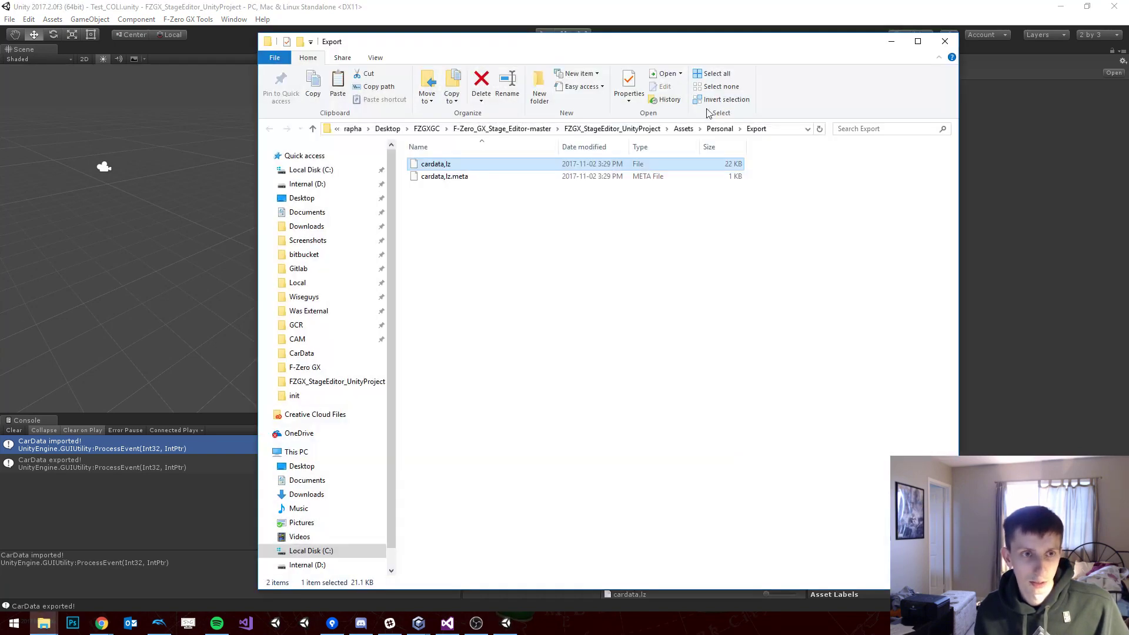
# Step: Open the exported cardata,lz in HxD Hex Editor and move its window aside
pyautogui.doubleClick(454, 167)
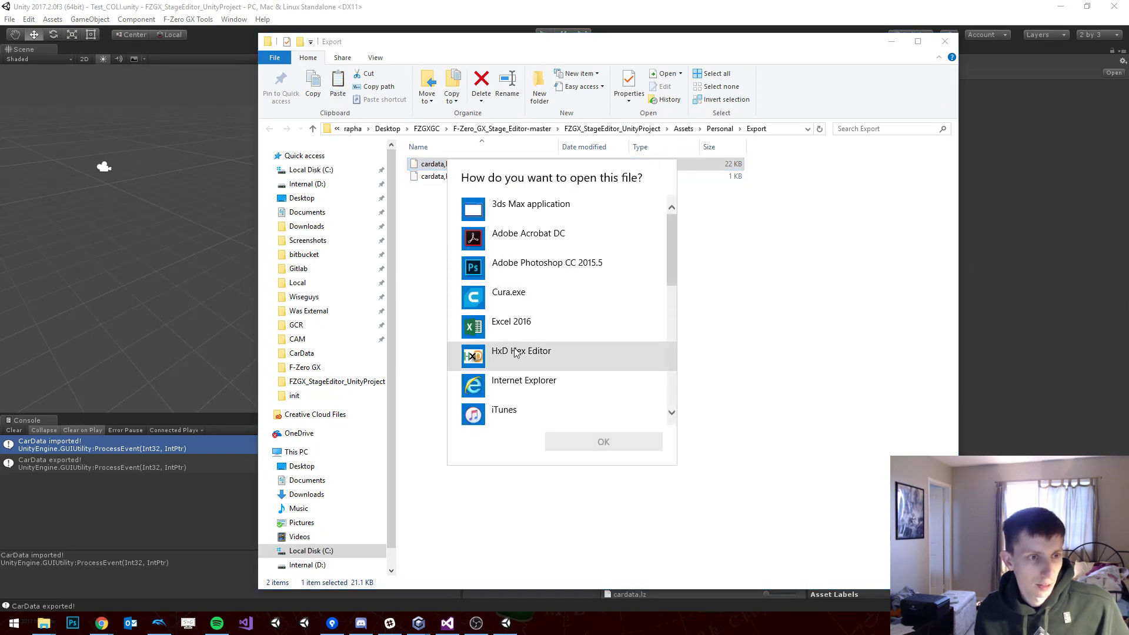
pyautogui.click(517, 353)
pyautogui.click(604, 441)
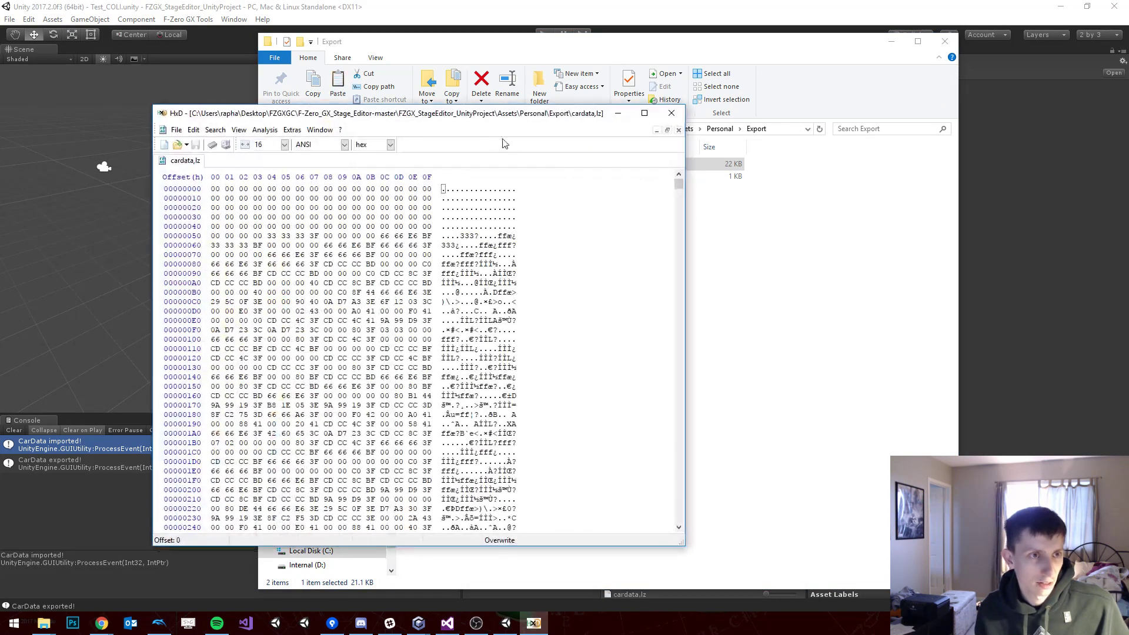
pyautogui.moveTo(478, 113); pyautogui.dragTo(387, 106)
# Step: Open the original cardata,lz from the Personal folder in HxD Hex Editor as well
pyautogui.click(718, 327)
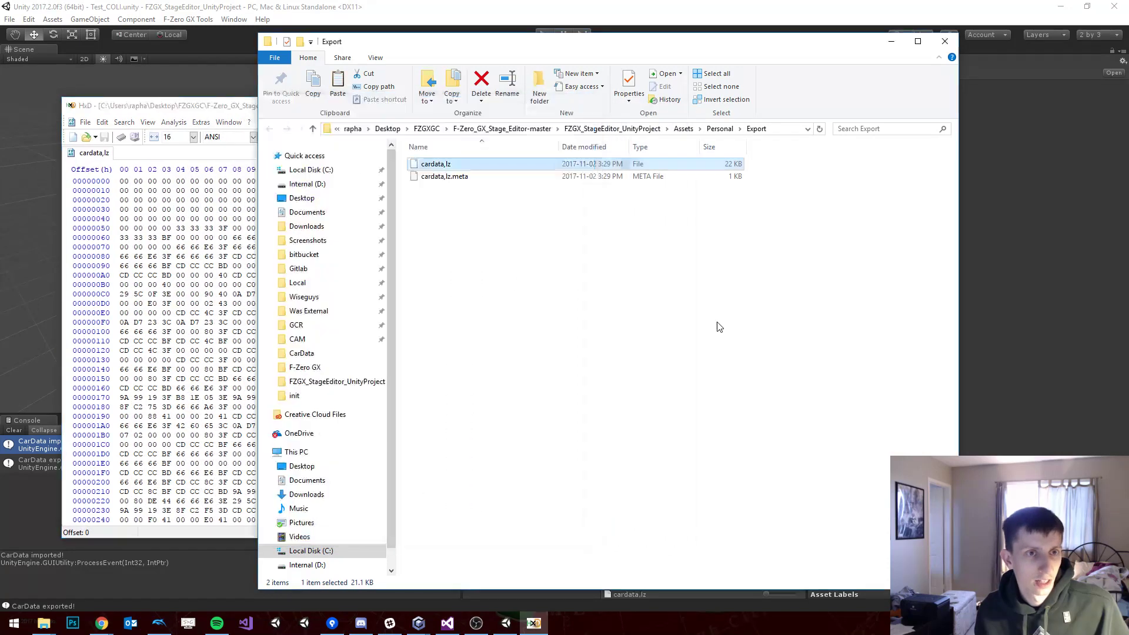
pyautogui.click(718, 128)
pyautogui.click(473, 189)
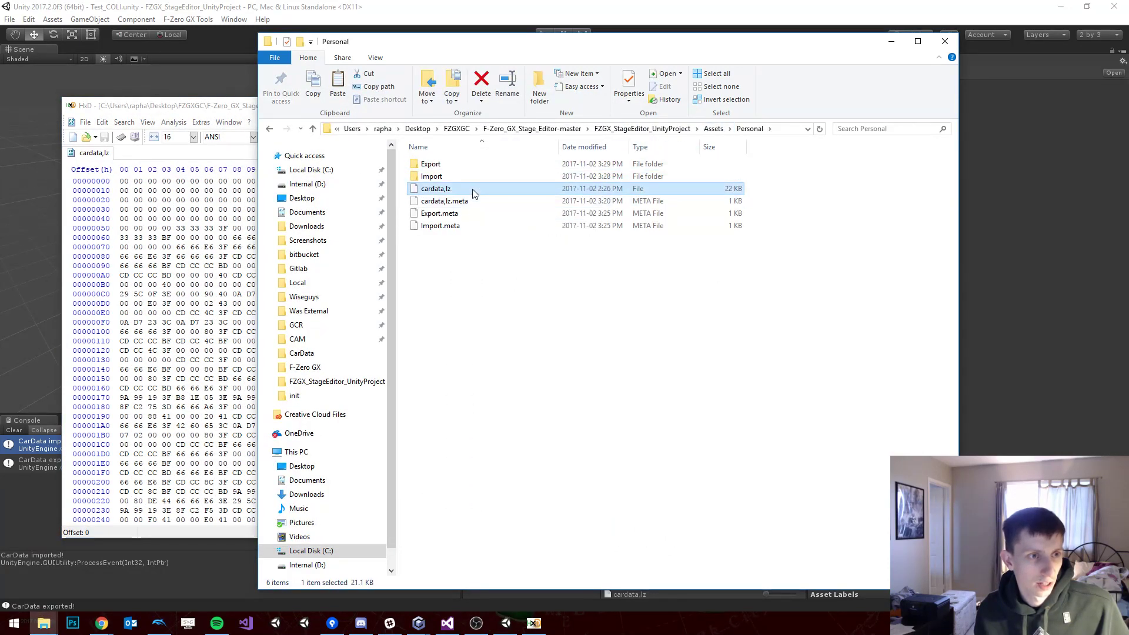
pyautogui.doubleClick(472, 189)
pyautogui.click(532, 353)
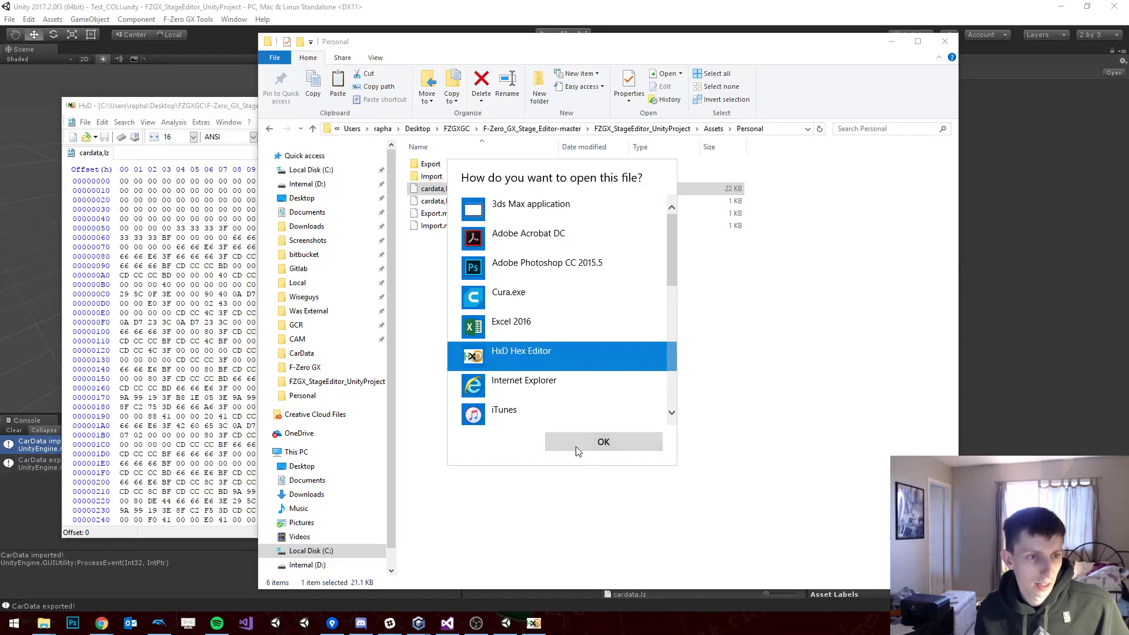
pyautogui.click(613, 440)
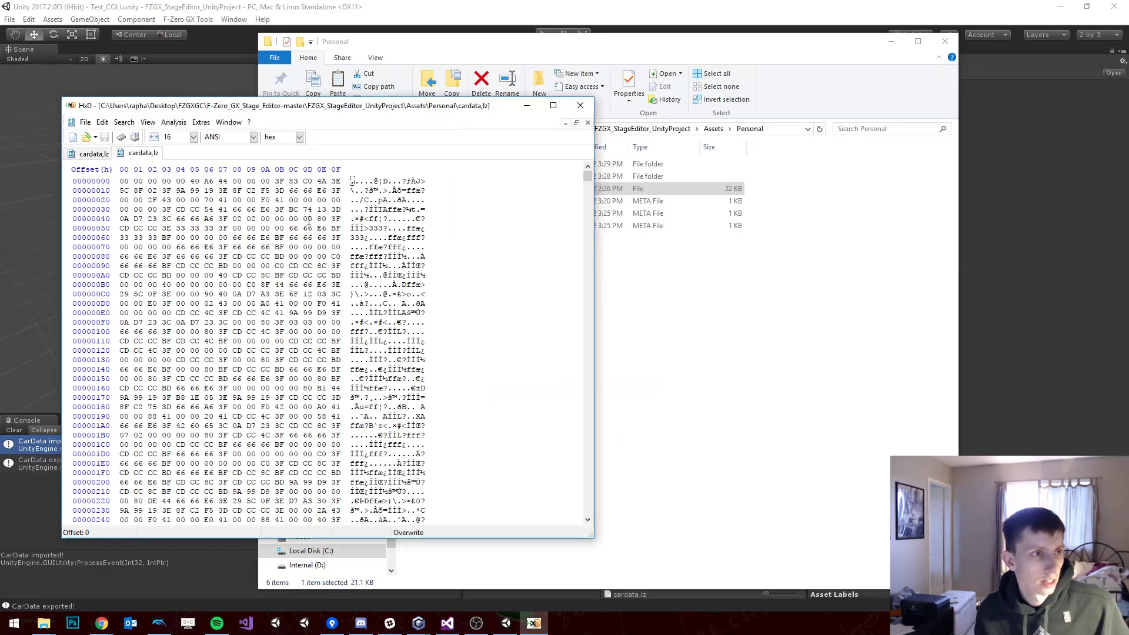
# Step: Compare the opening bytes of the exported cardata,lz with those of the original file
pyautogui.click(90, 154)
pyautogui.click(126, 156)
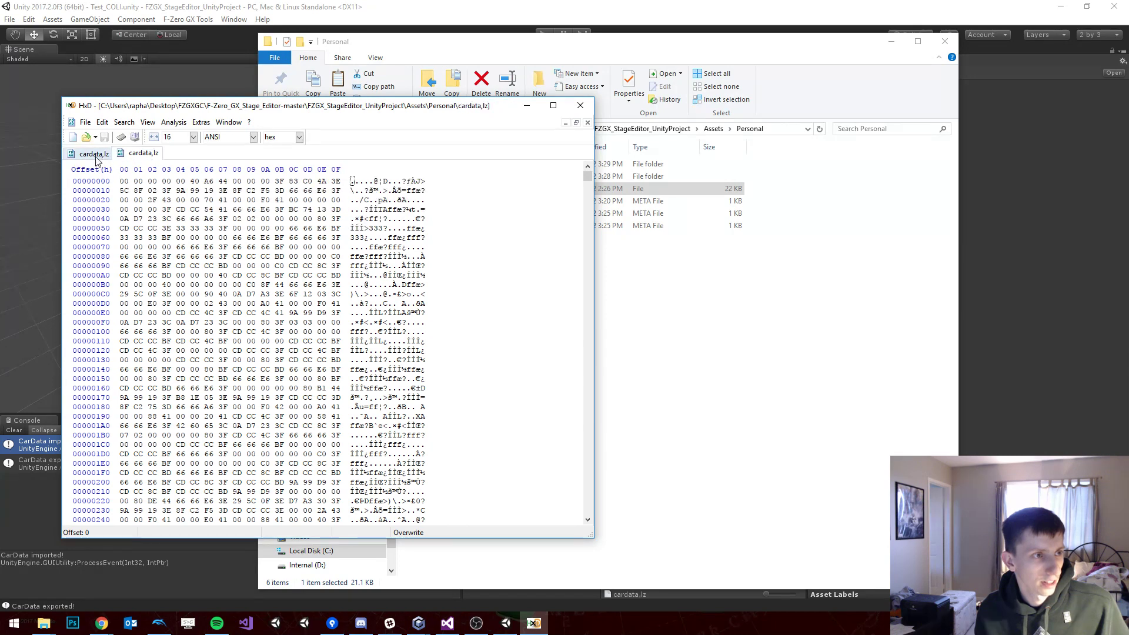
pyautogui.click(100, 156)
pyautogui.click(124, 156)
pyautogui.click(97, 156)
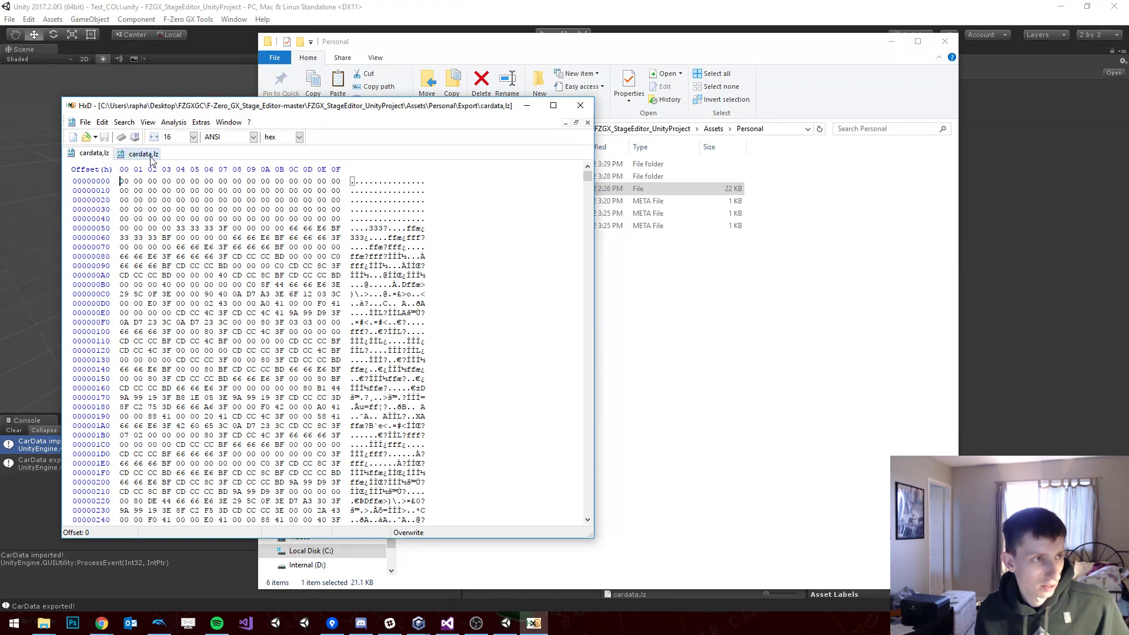
pyautogui.click(152, 155)
pyautogui.click(92, 158)
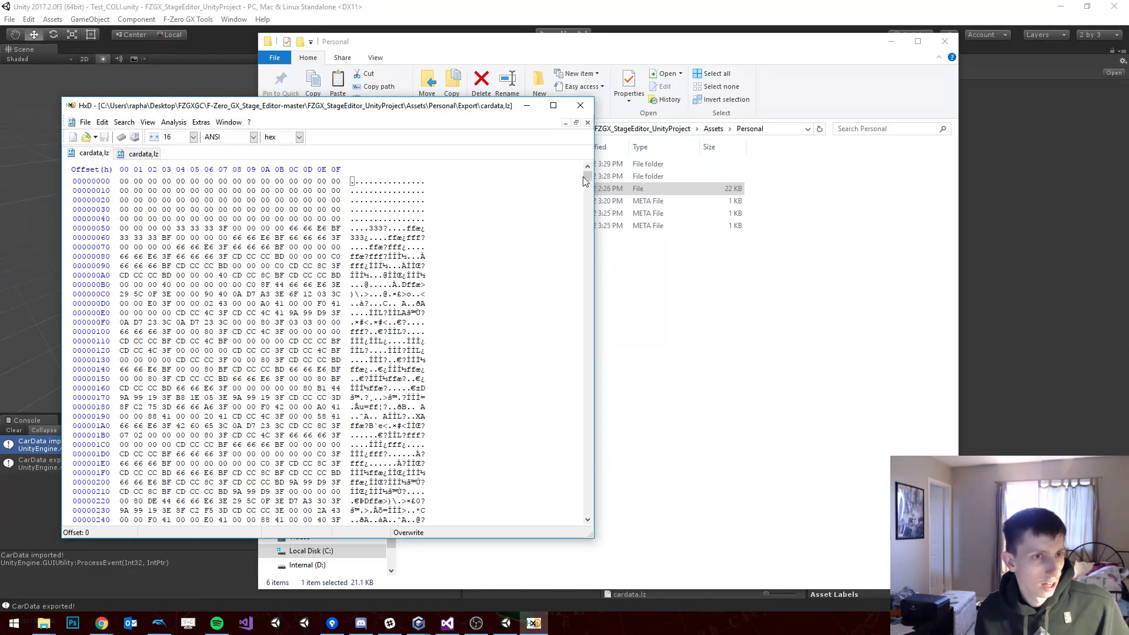
# Step: Compare the final bytes of the exported and original cardata,lz files
pyautogui.moveTo(587, 176); pyautogui.dragTo(587, 523)
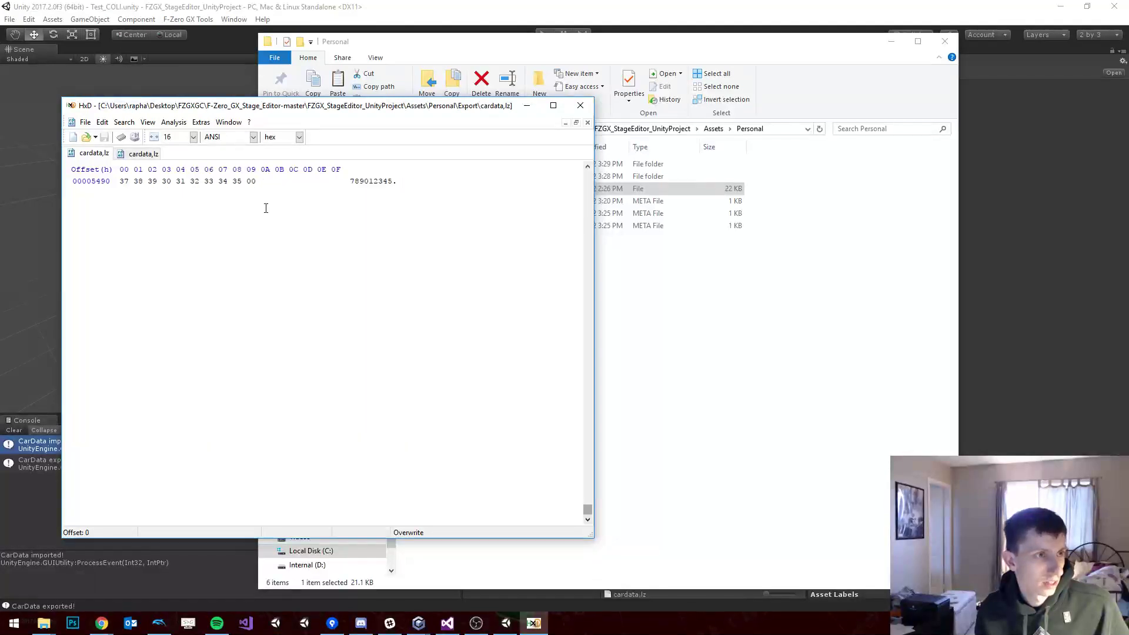
pyautogui.click(144, 153)
pyautogui.moveTo(587, 176); pyautogui.dragTo(553, 518)
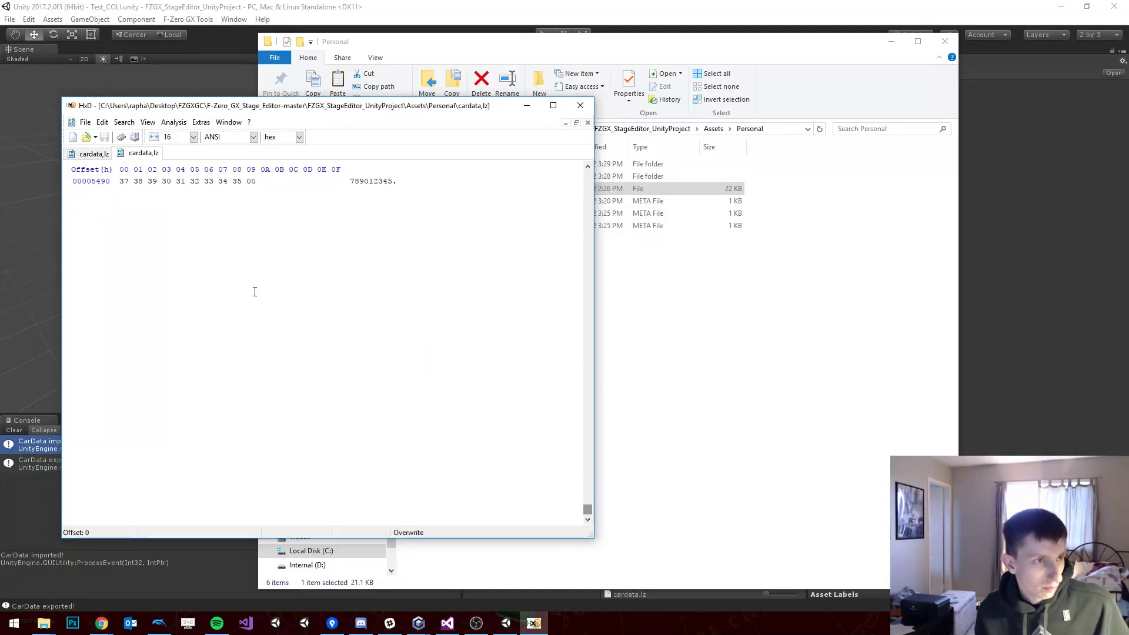
pyautogui.click(100, 154)
pyautogui.click(139, 154)
pyautogui.click(100, 154)
pyautogui.click(143, 154)
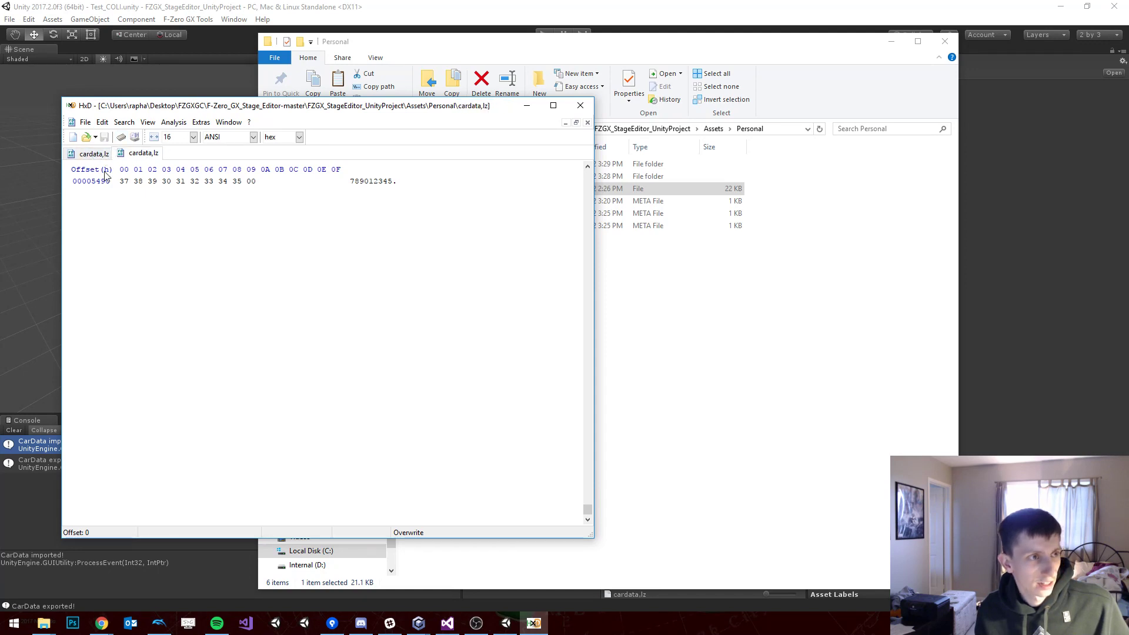
pyautogui.click(83, 161)
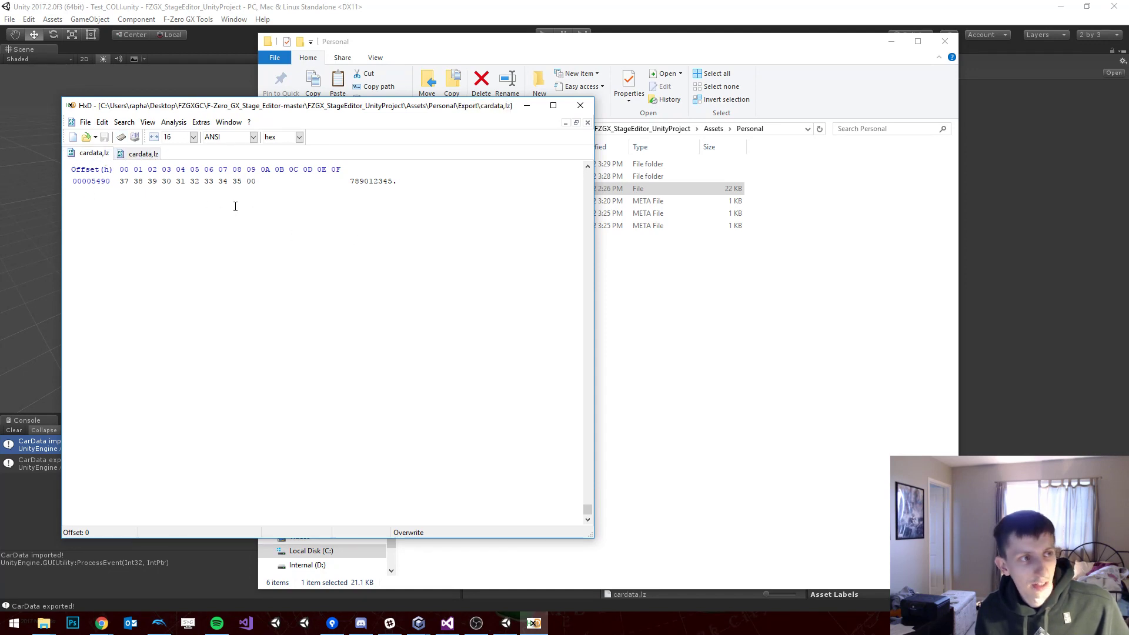
pyautogui.click(139, 155)
pyautogui.moveTo(587, 509); pyautogui.dragTo(587, 173)
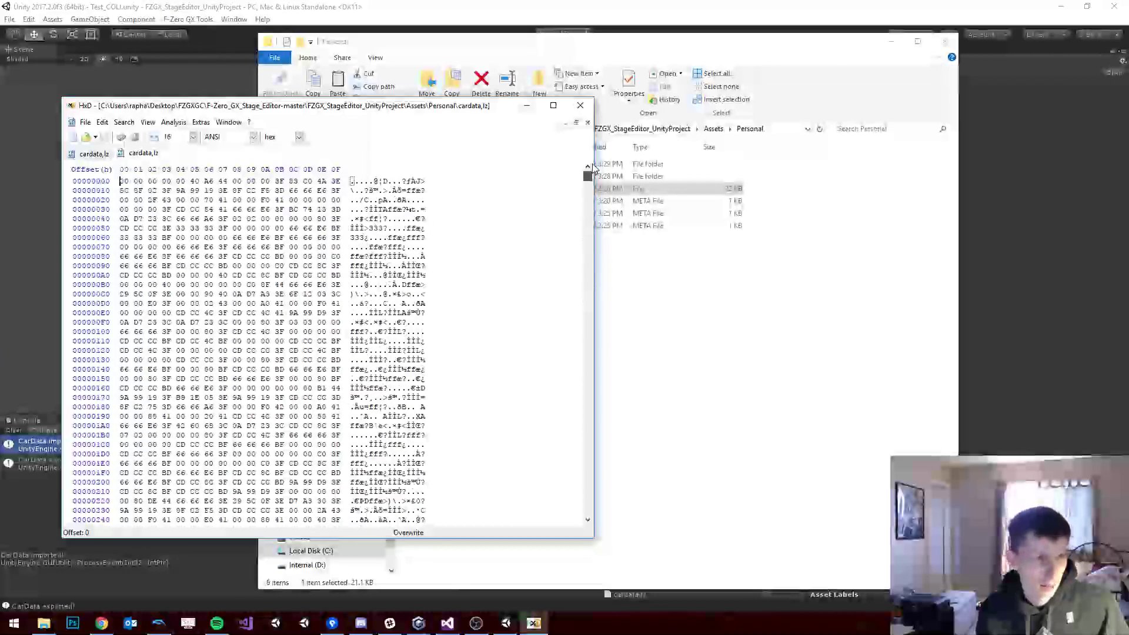
# Step: Close both cardata,lz files in HxD and minimize the hex editor
pyautogui.middleClick(122, 156)
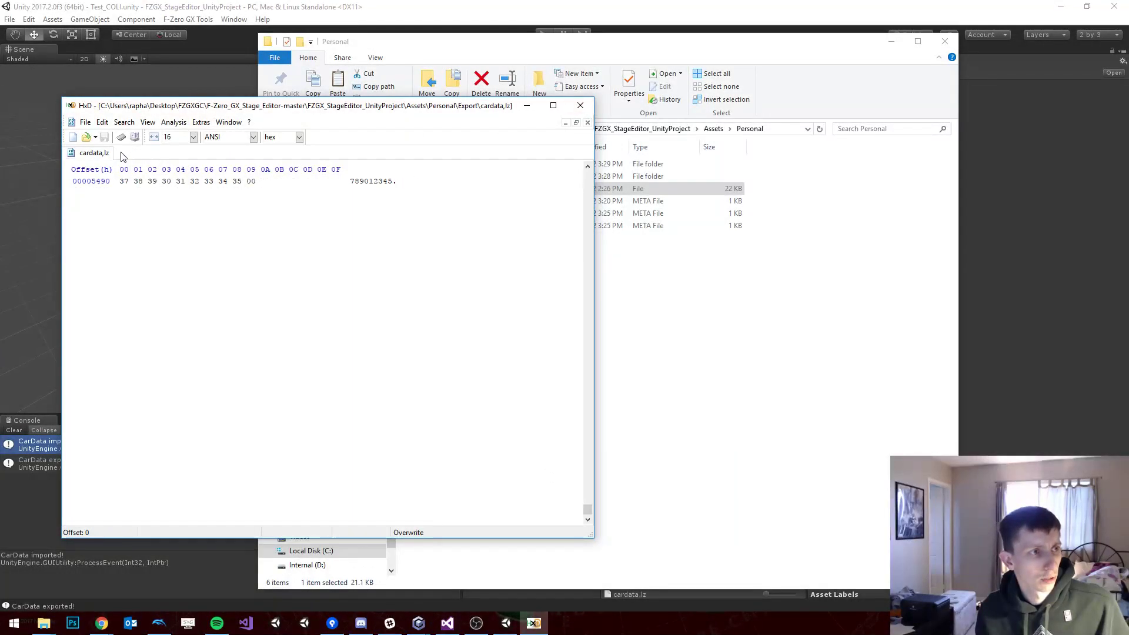
pyautogui.middleClick(104, 160)
pyautogui.click(527, 105)
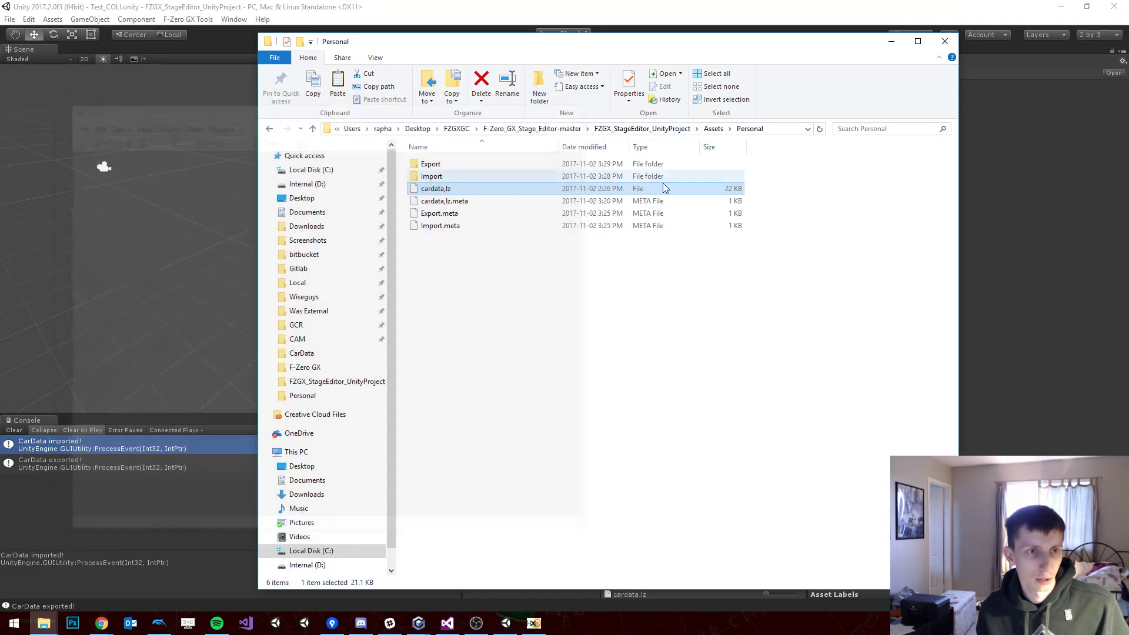
# Step: Look at the exported cardata,lz in the Export folder and close File Explorer to return to Unity
pyautogui.doubleClick(462, 166)
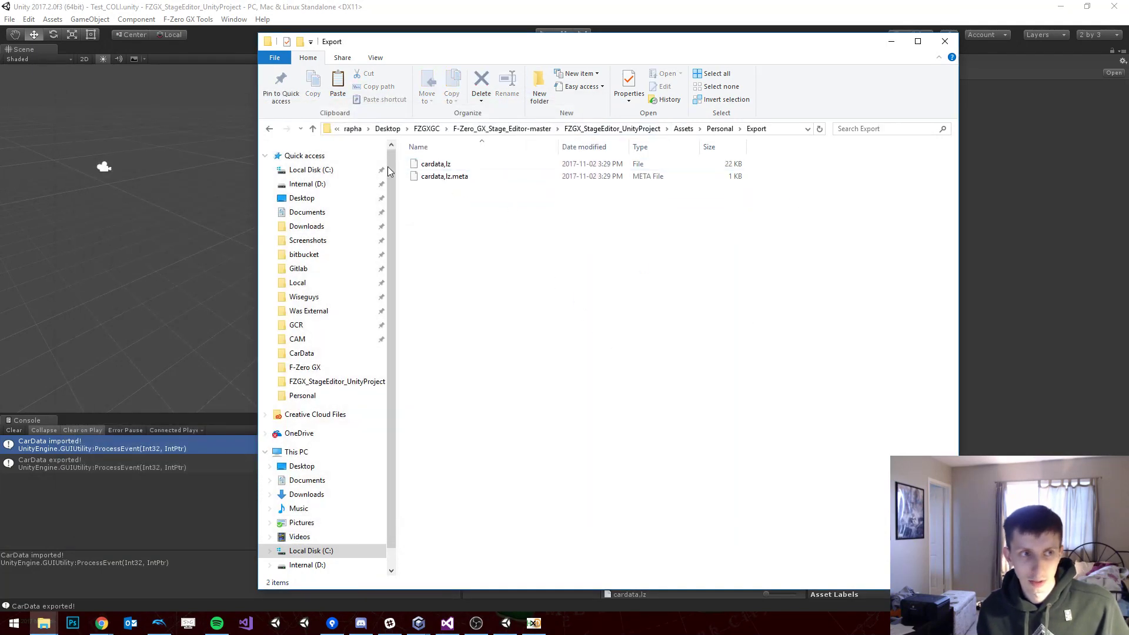
pyautogui.click(458, 164)
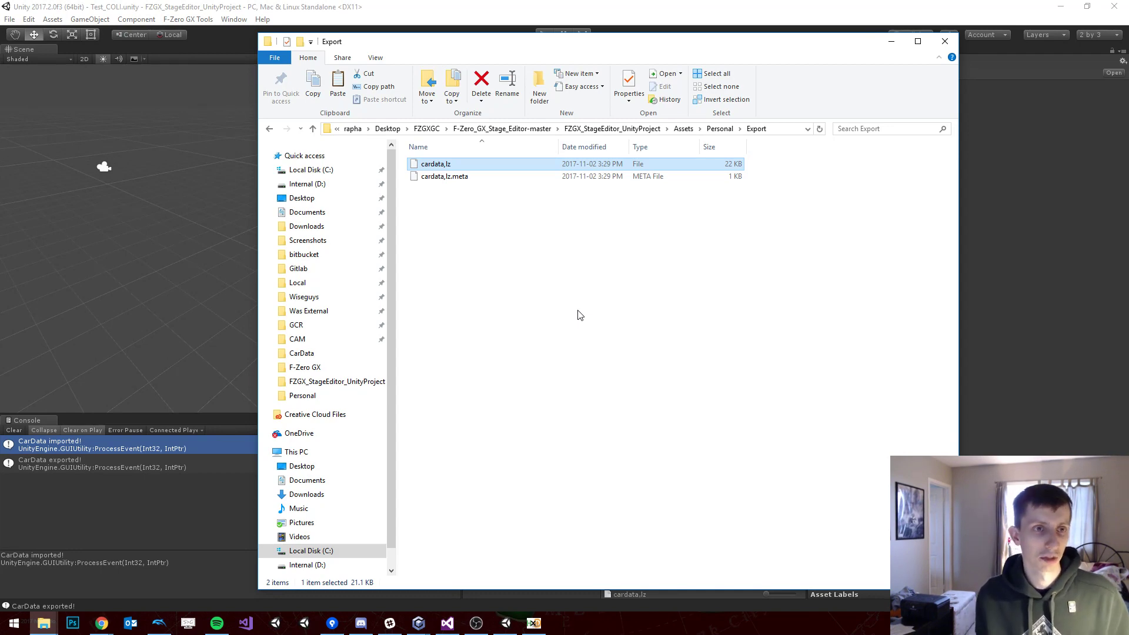
pyautogui.click(944, 43)
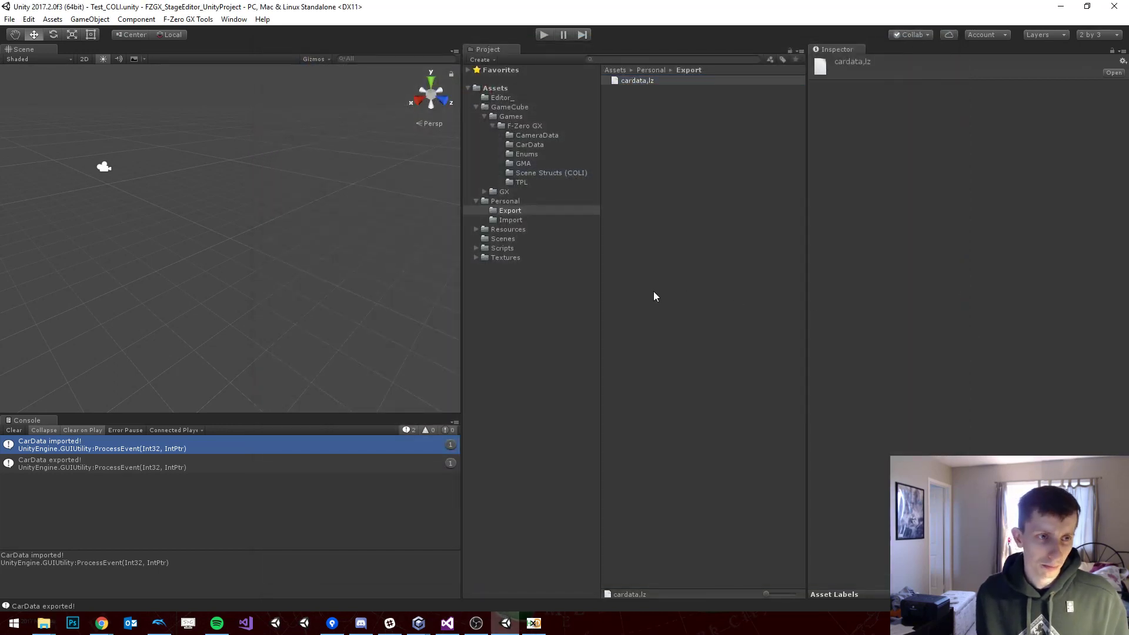
# Step: Review the CarData ImportExport settings, the Export folder and the source cardata,lz in the Personal folder
pyautogui.click(532, 144)
pyautogui.click(618, 81)
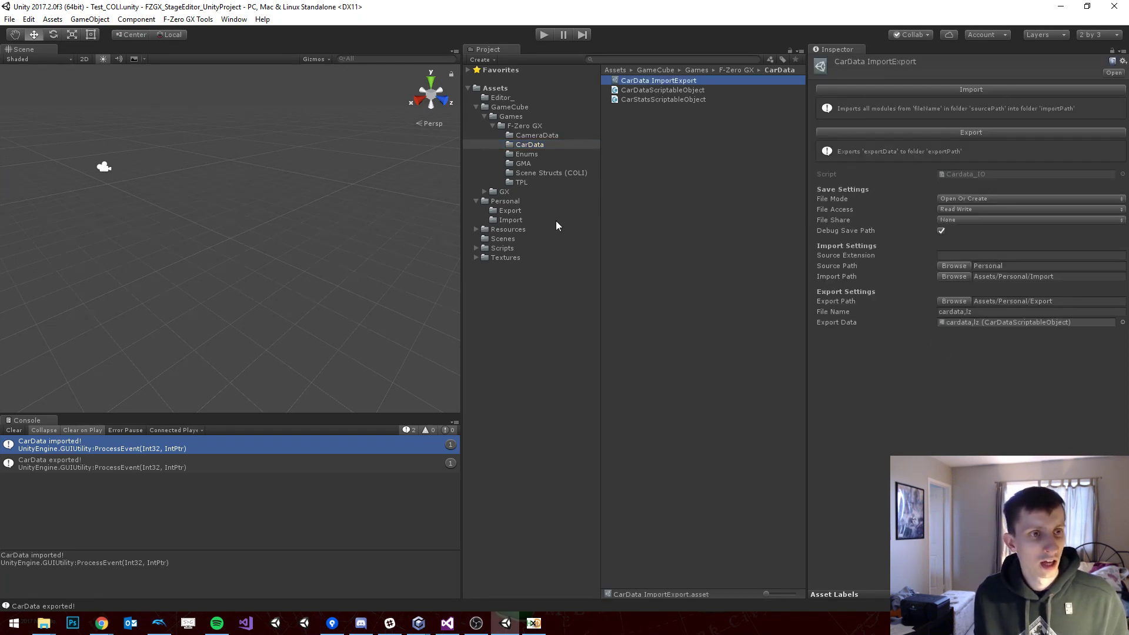
pyautogui.click(523, 212)
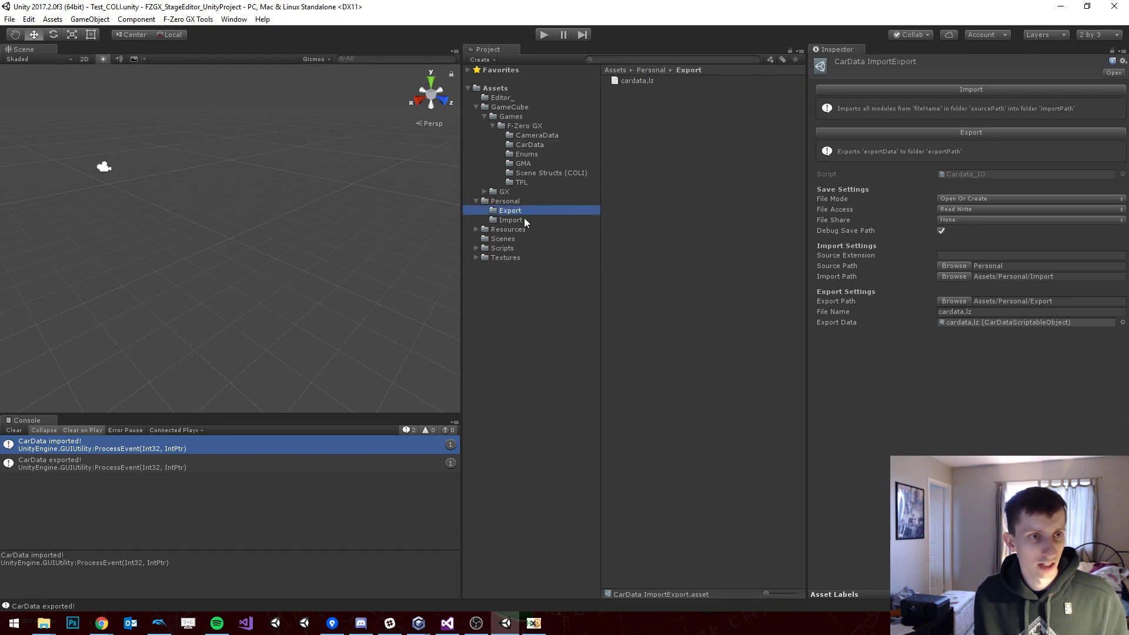
pyautogui.click(562, 201)
pyautogui.click(637, 99)
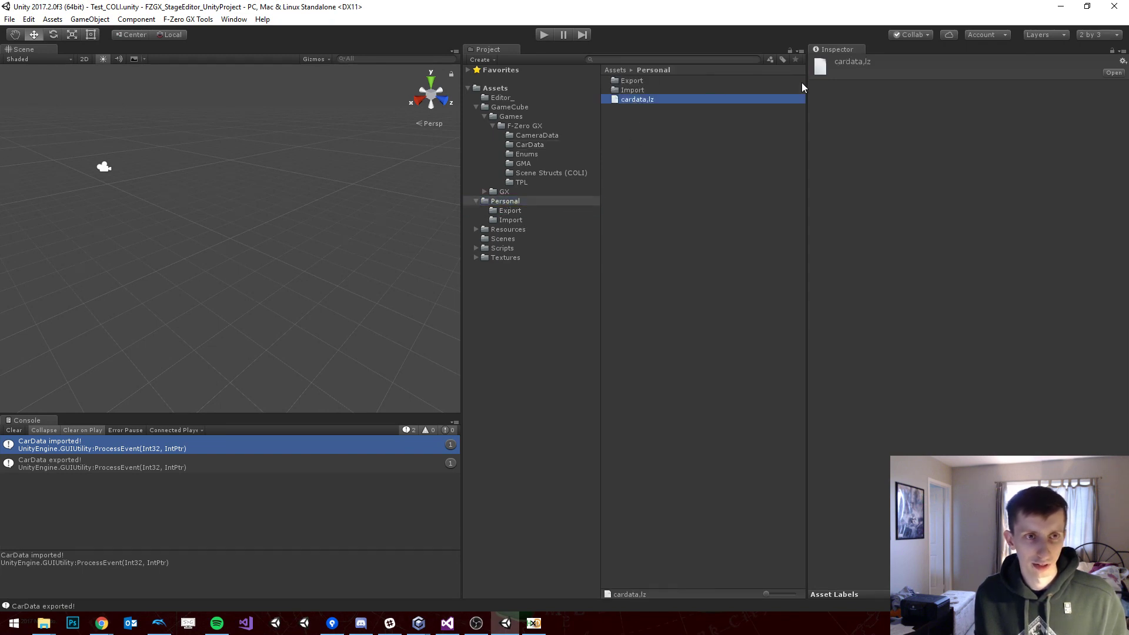
# Step: Examine the imported cardata,lz, DarkSchneider, RedGazelle and WhiteCat assets in the Import folder and the exported cardata,lz in the Export folder
pyautogui.click(517, 220)
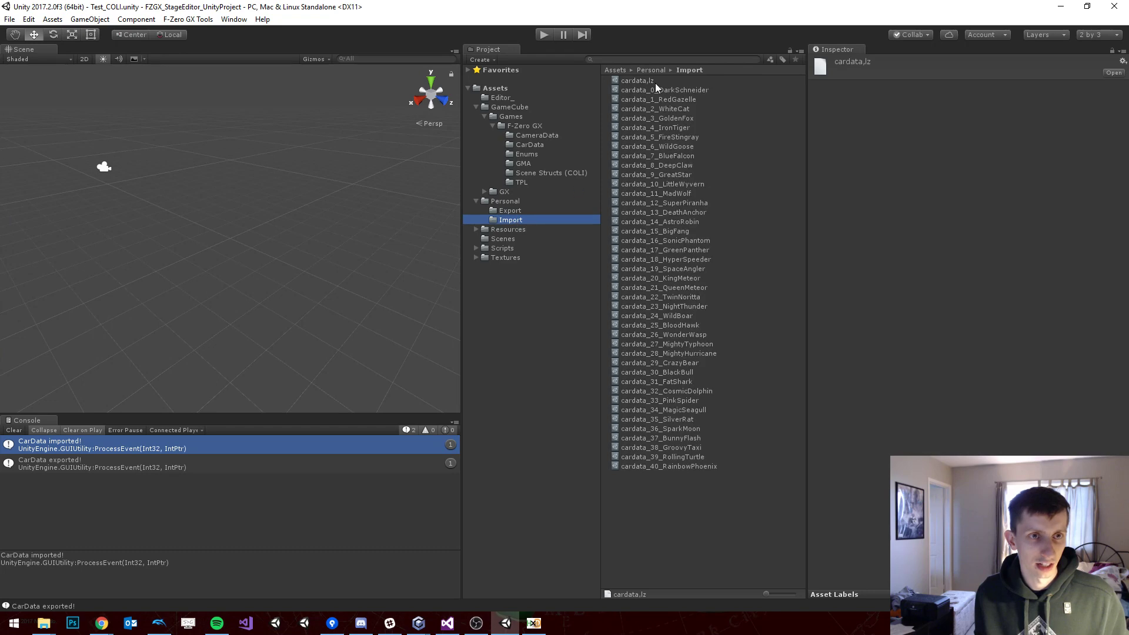
pyautogui.click(655, 82)
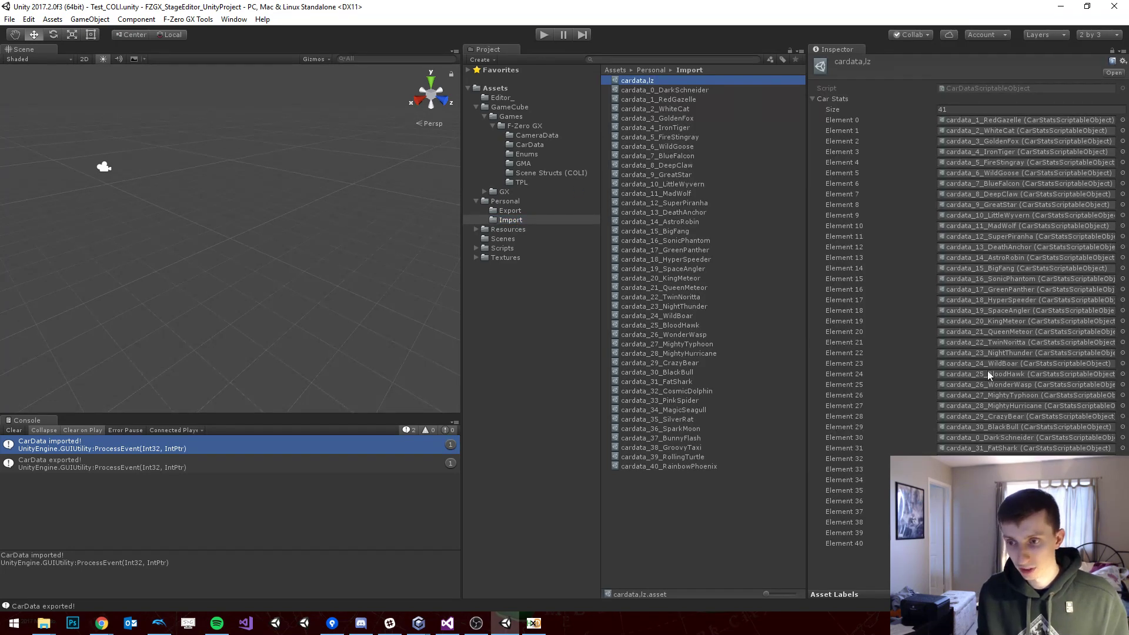
pyautogui.click(700, 91)
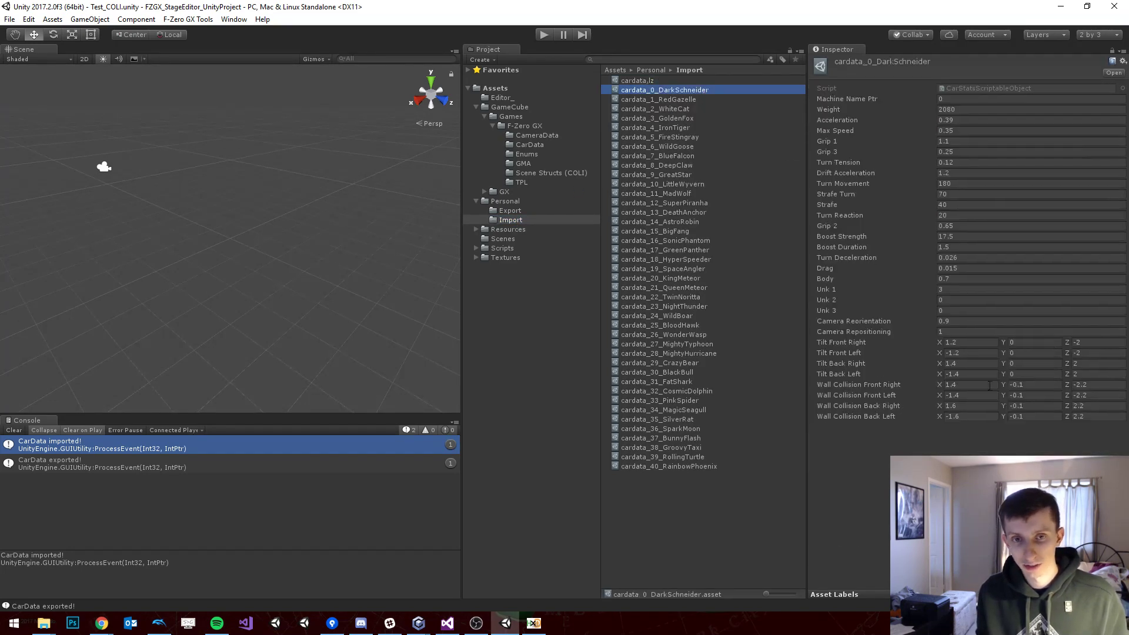
pyautogui.click(665, 99)
pyautogui.click(666, 109)
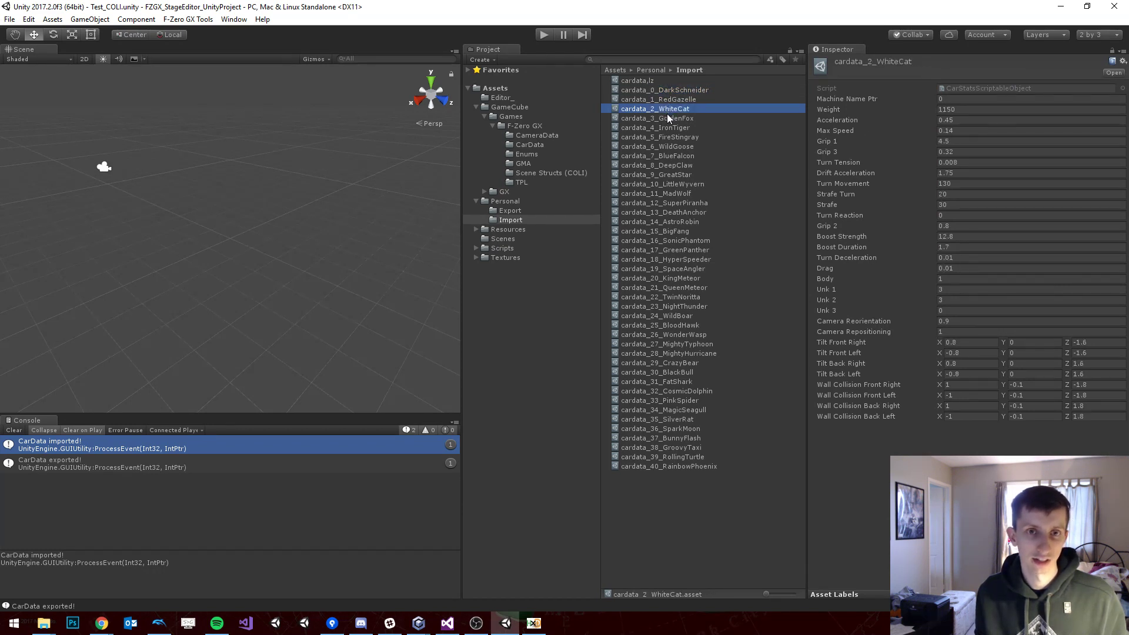
pyautogui.click(510, 211)
pyautogui.click(648, 82)
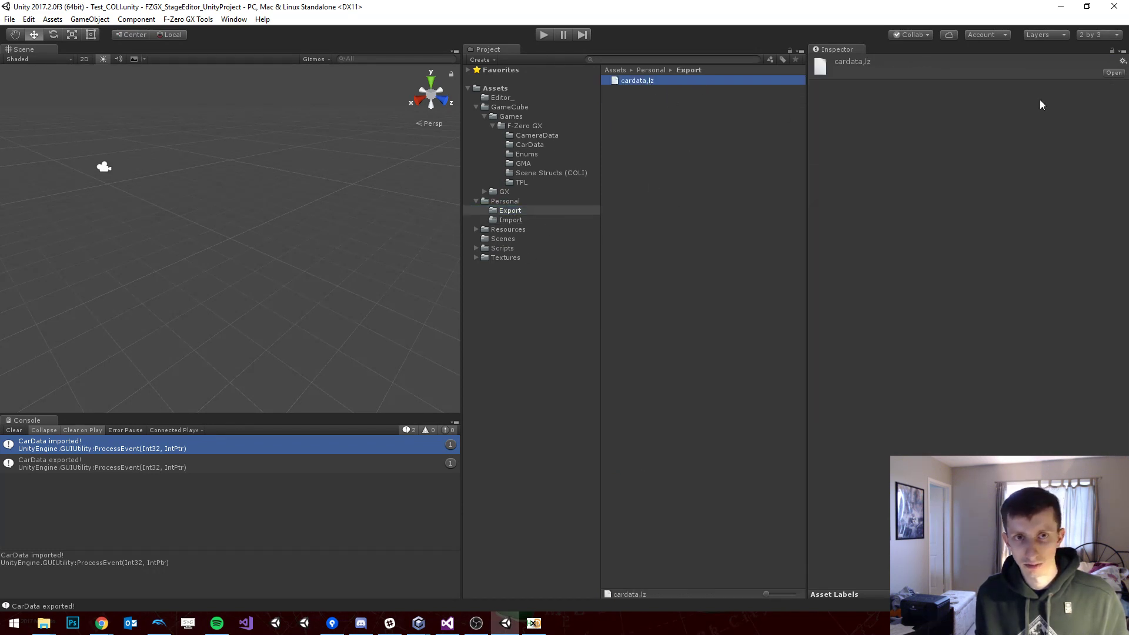
pyautogui.click(510, 220)
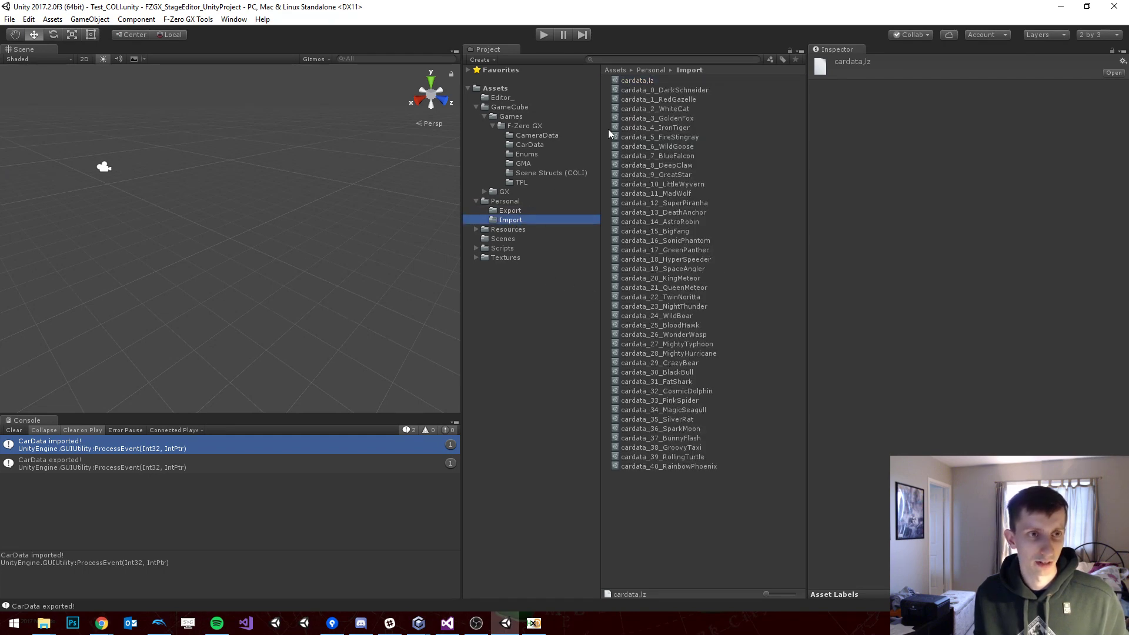
# Step: Import the car data again using the CarData ImportExport asset in the F-Zero GX CarData folder
pyautogui.click(527, 145)
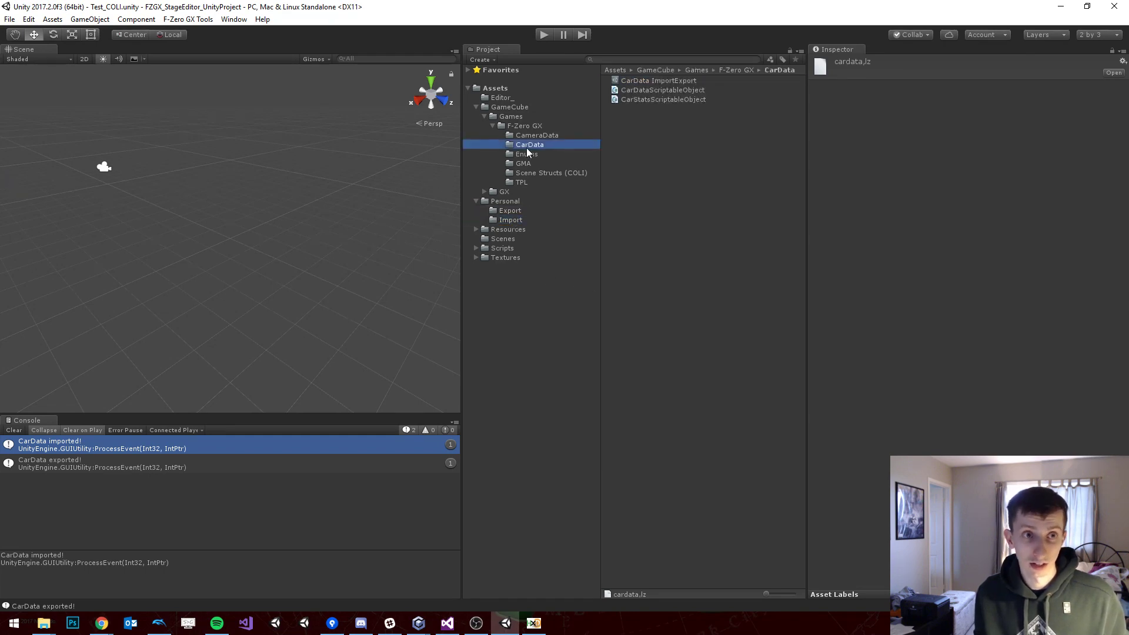
pyautogui.click(665, 87)
pyautogui.click(667, 80)
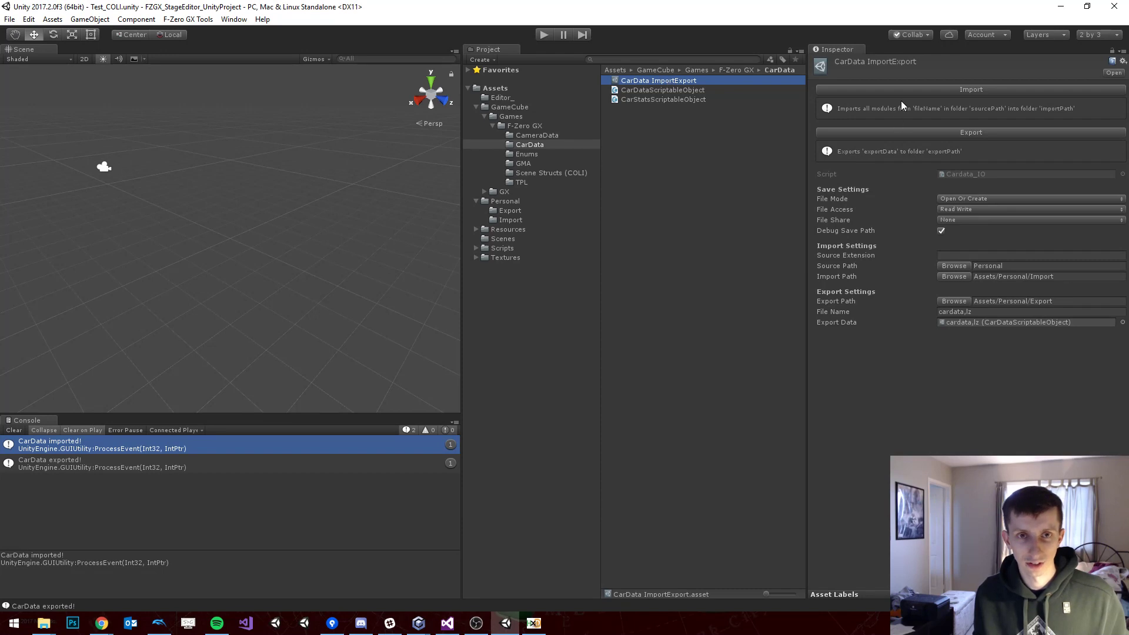
pyautogui.click(913, 92)
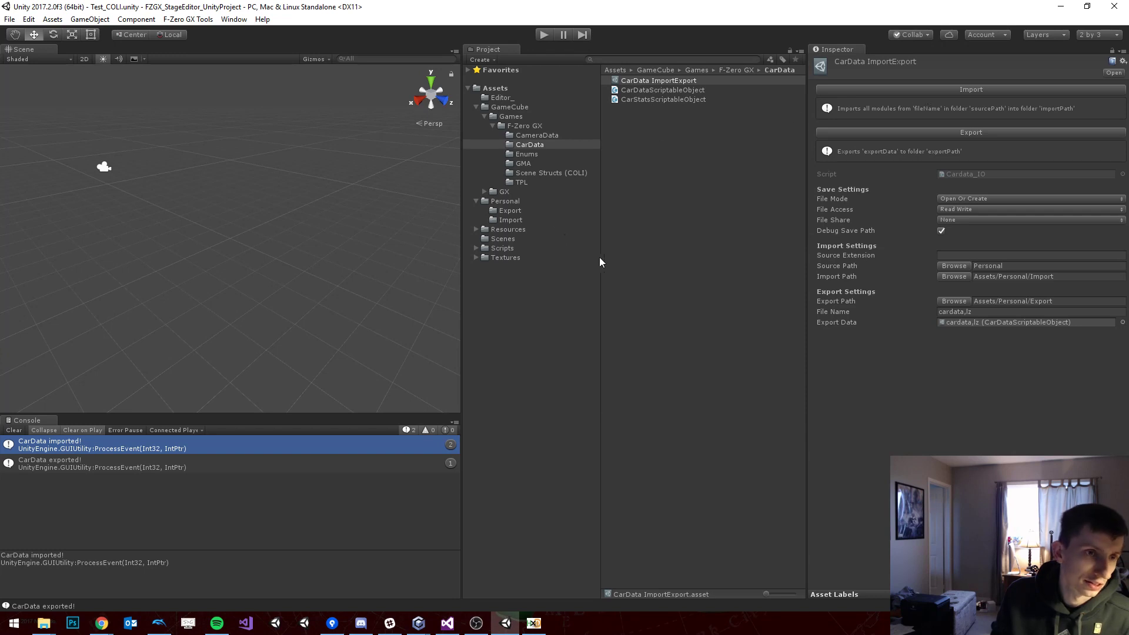
# Step: Examine the re-imported car data assets in the Import folder, then return to the Personal folder
pyautogui.click(509, 220)
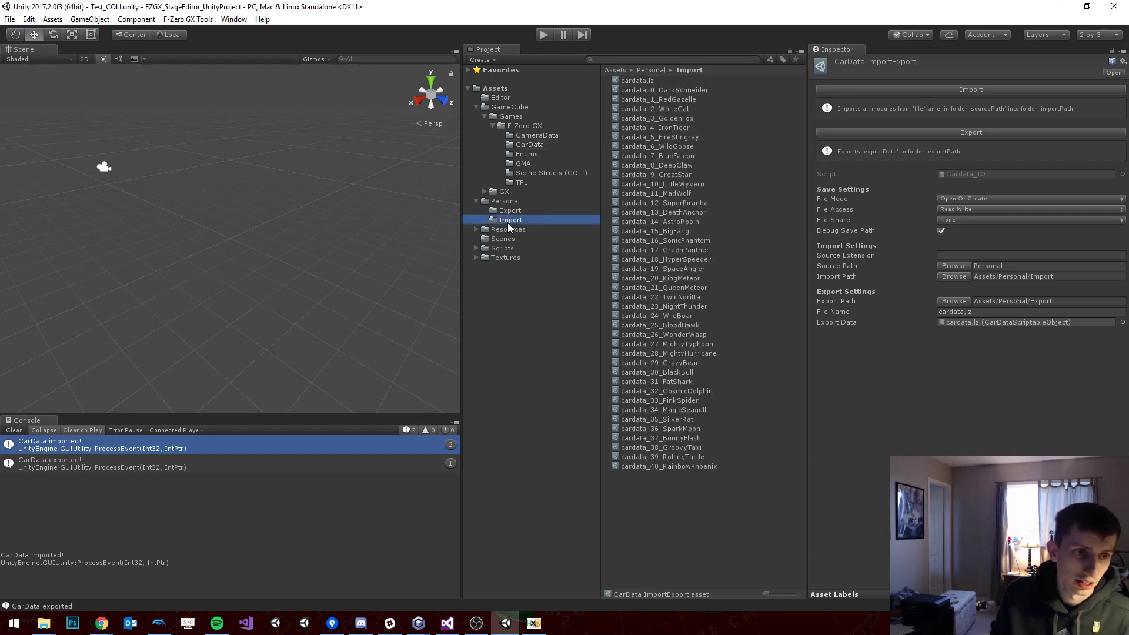
pyautogui.click(709, 497)
pyautogui.click(641, 80)
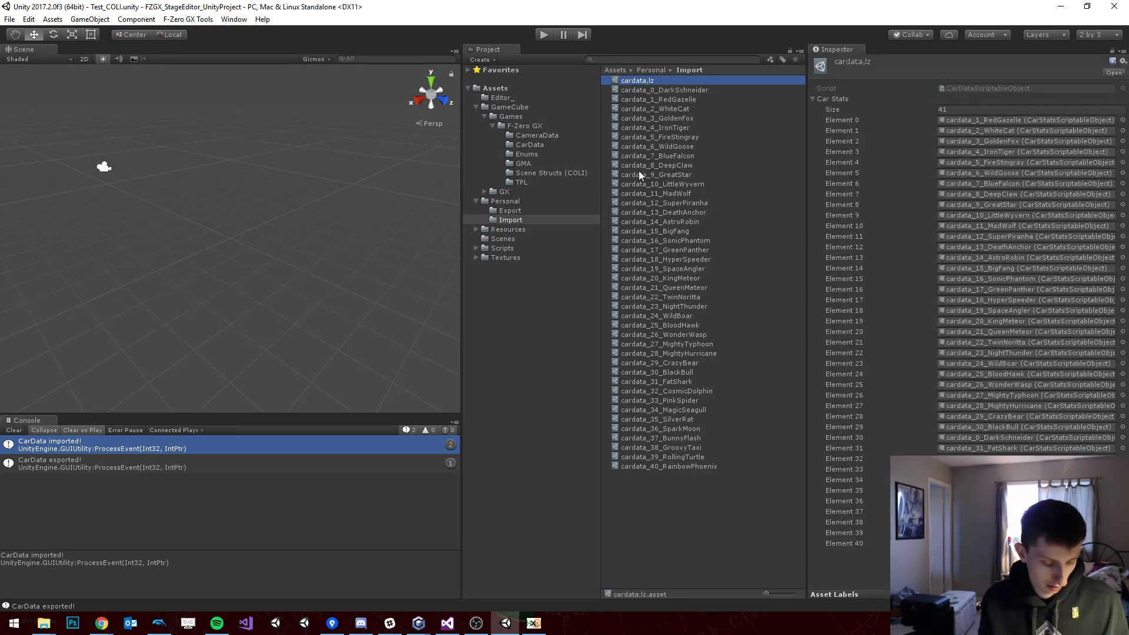
pyautogui.keyDown('shift'); pyautogui.click(665, 467); pyautogui.keyUp('shift')
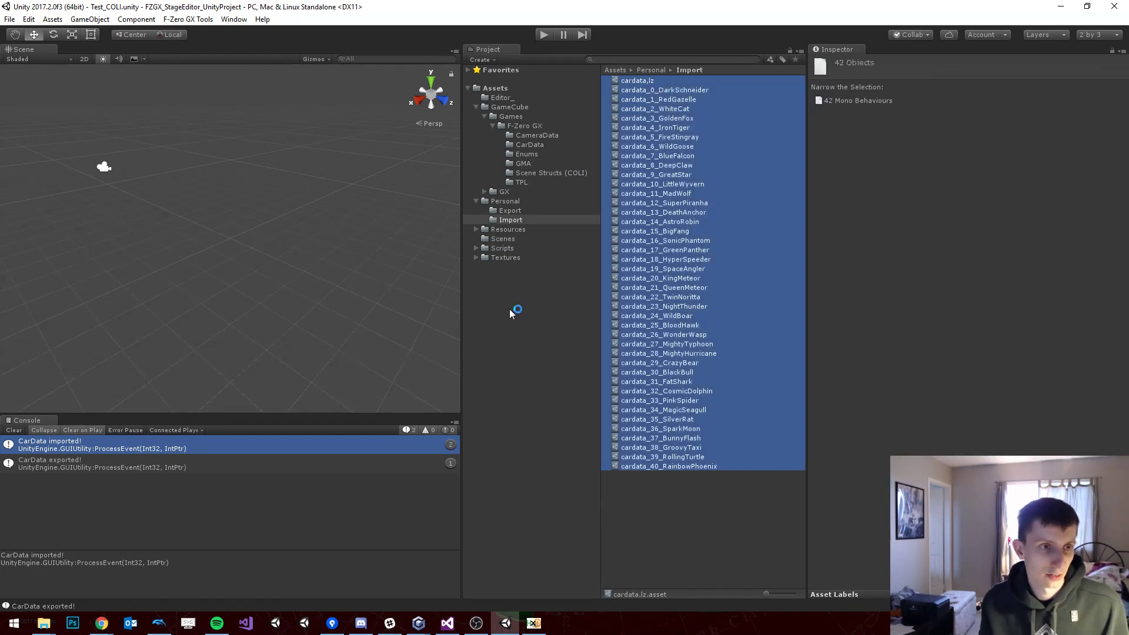
pyautogui.click(508, 202)
pyautogui.rightClick(666, 233)
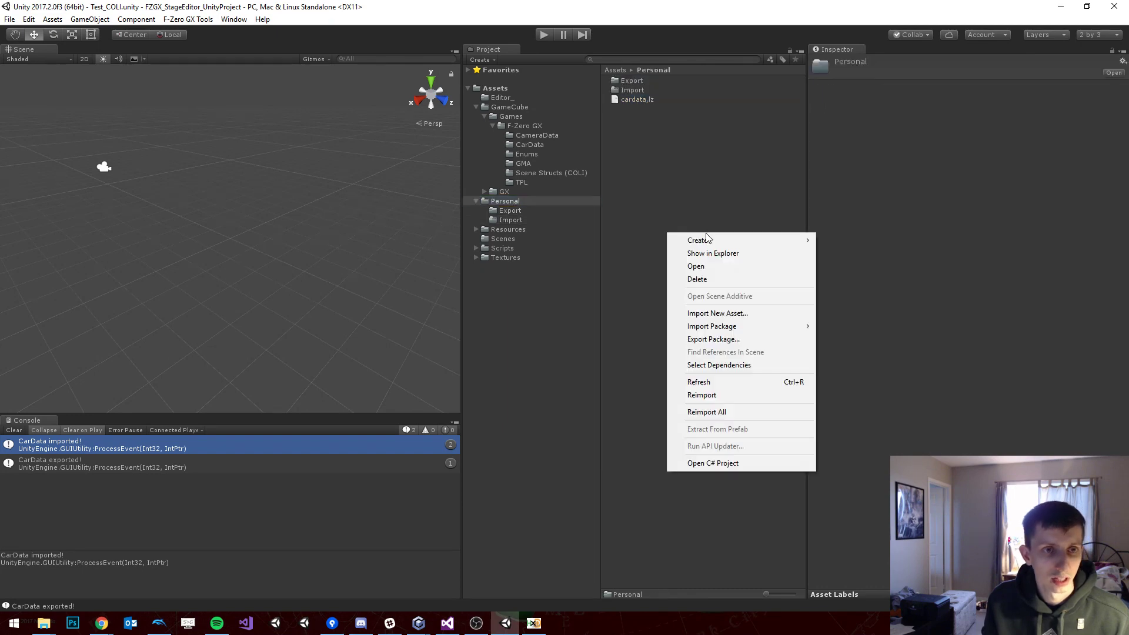
pyautogui.moveTo(705, 242)
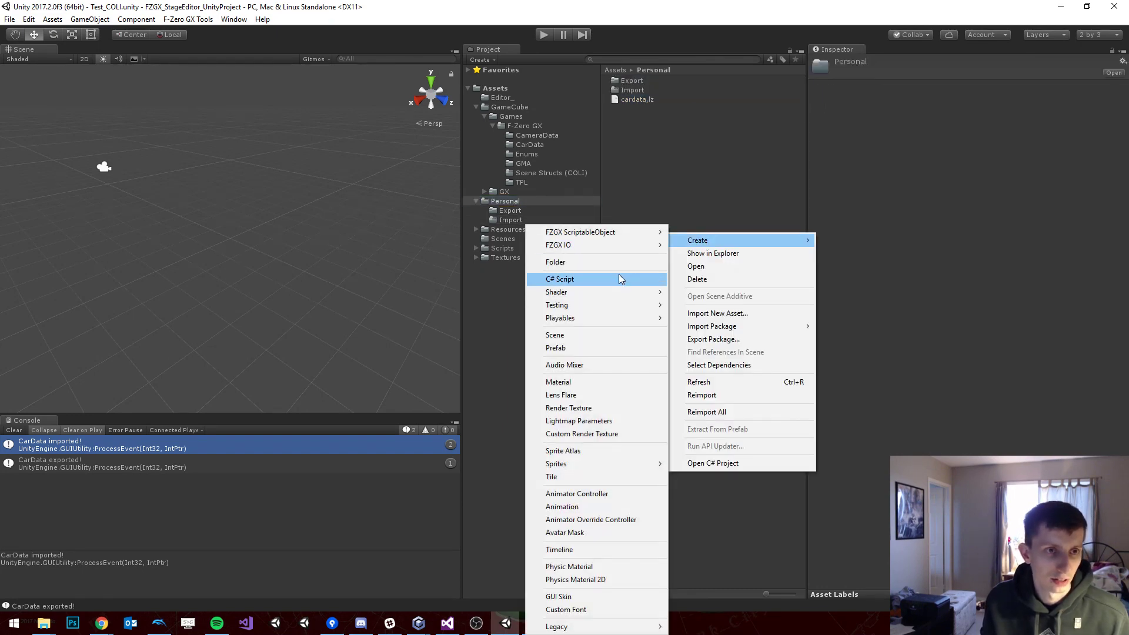
pyautogui.click(544, 278)
pyautogui.press('Return')
pyautogui.press('Delete')
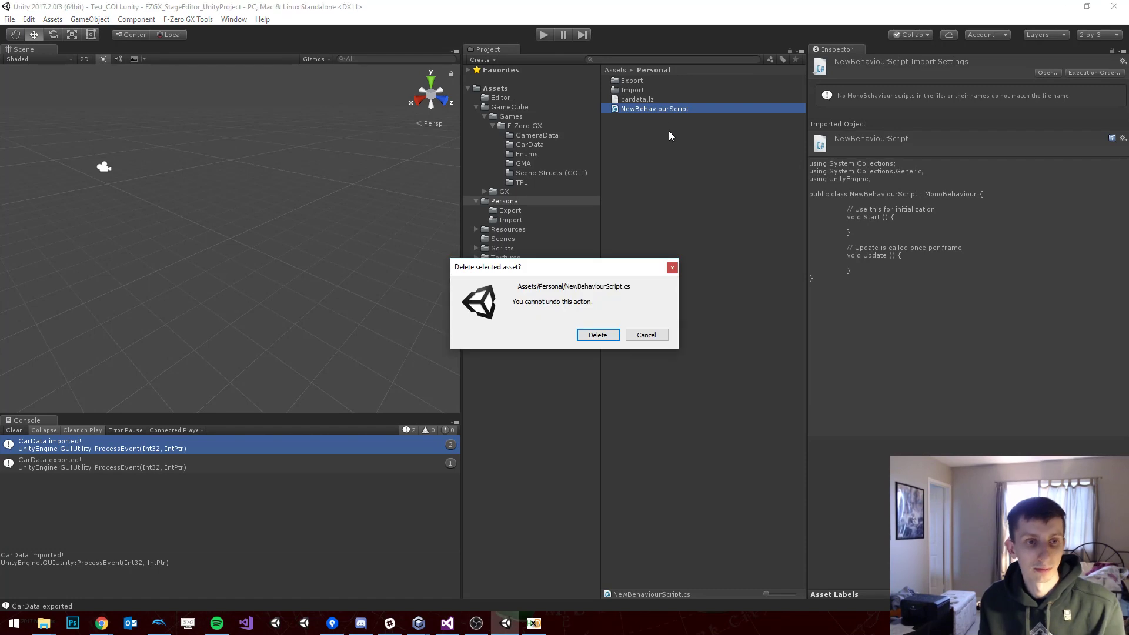
pyautogui.press('Return')
# Step: Create a new folder named CarData inside the Personal folder
pyautogui.rightClick(669, 145)
pyautogui.moveTo(719, 143)
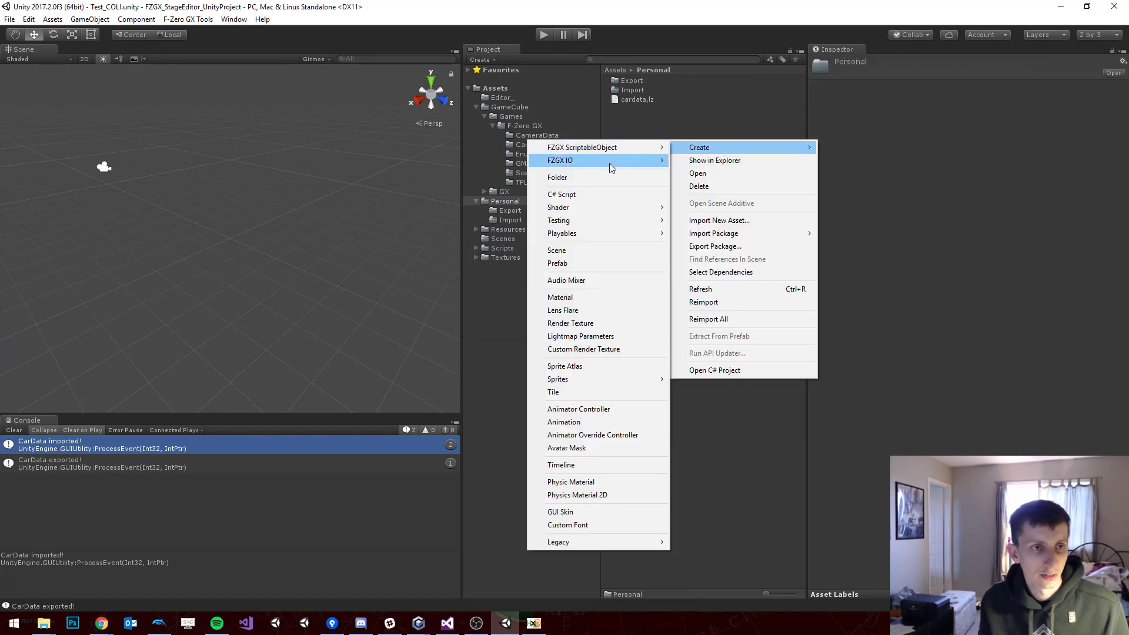
pyautogui.click(598, 177)
pyautogui.write('CarD')
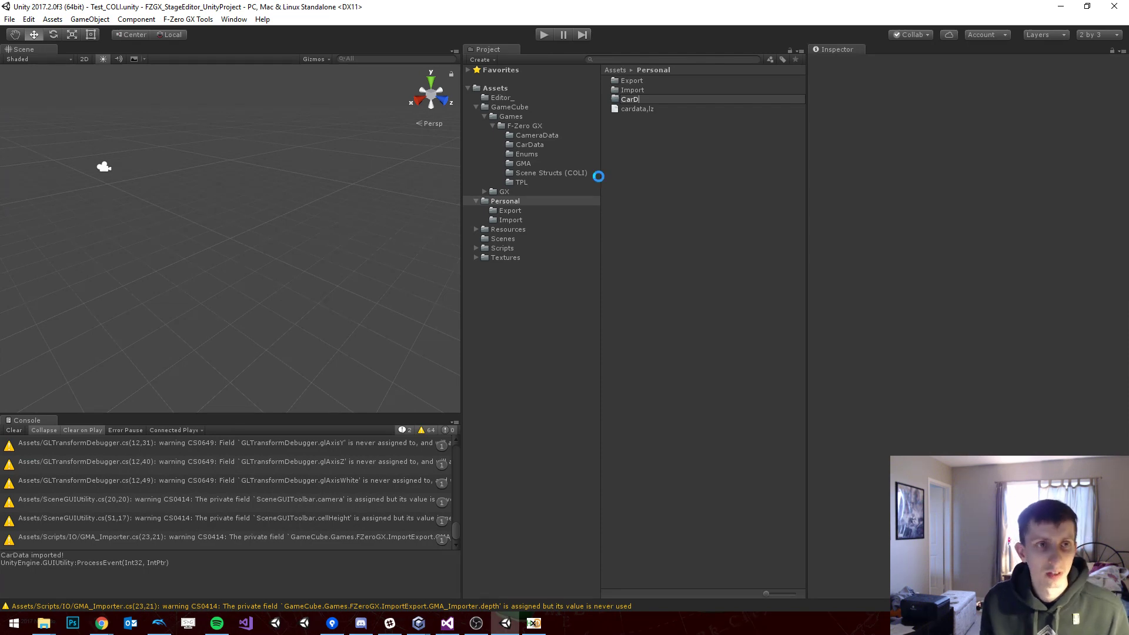
pyautogui.write('ata')
pyautogui.press('Return')
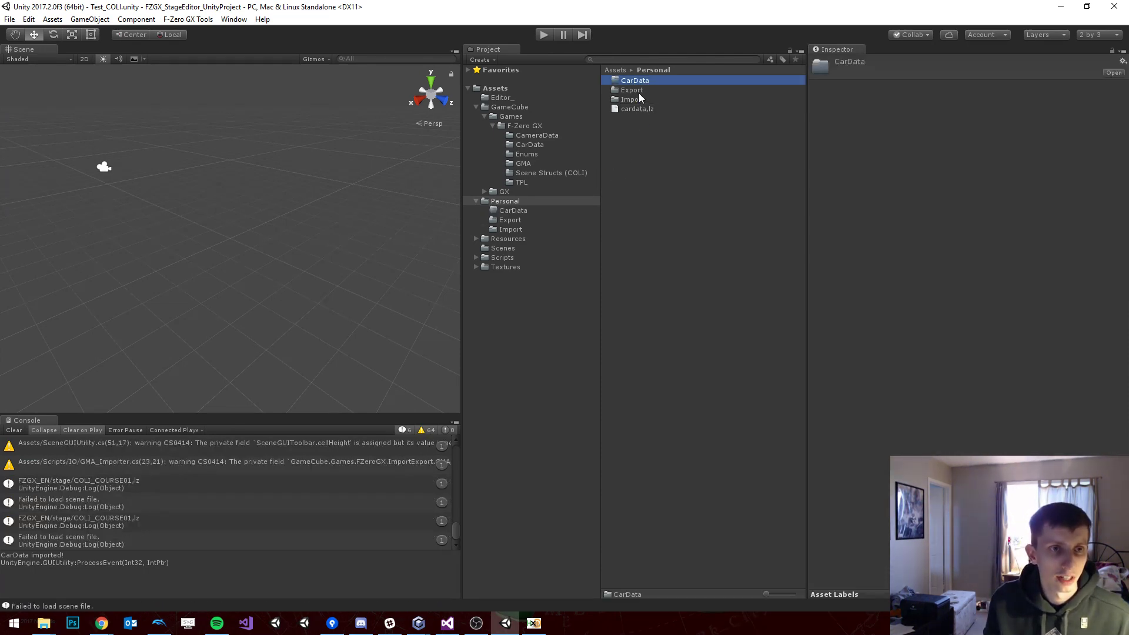
# Step: Move all assets from the Import folder into Personal's CarData folder and rename that folder Custom CarData
pyautogui.click(639, 100)
pyautogui.doubleClick(638, 100)
pyautogui.hotkey('ctrl', 'a')
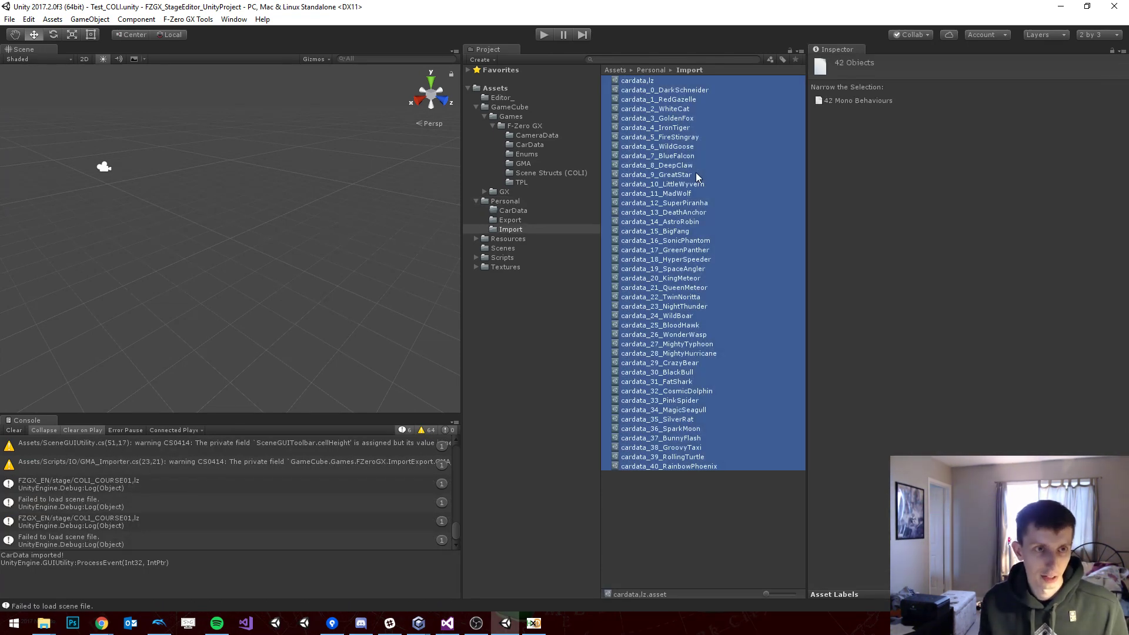
pyautogui.moveTo(548, 215); pyautogui.dragTo(516, 210)
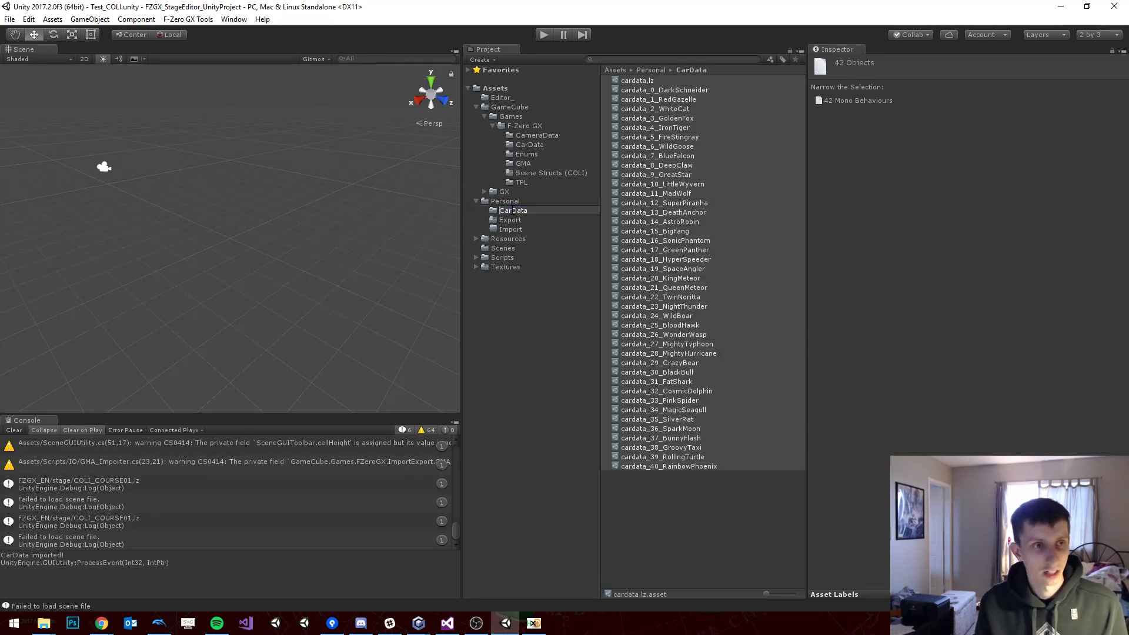
pyautogui.write('Custom')
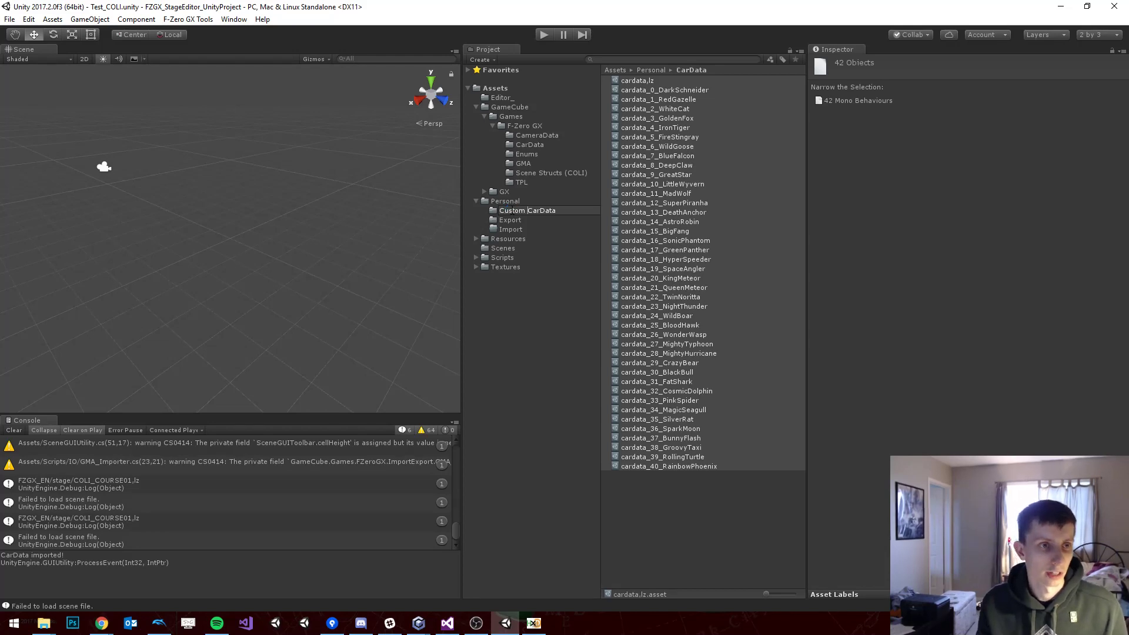
pyautogui.press('Return')
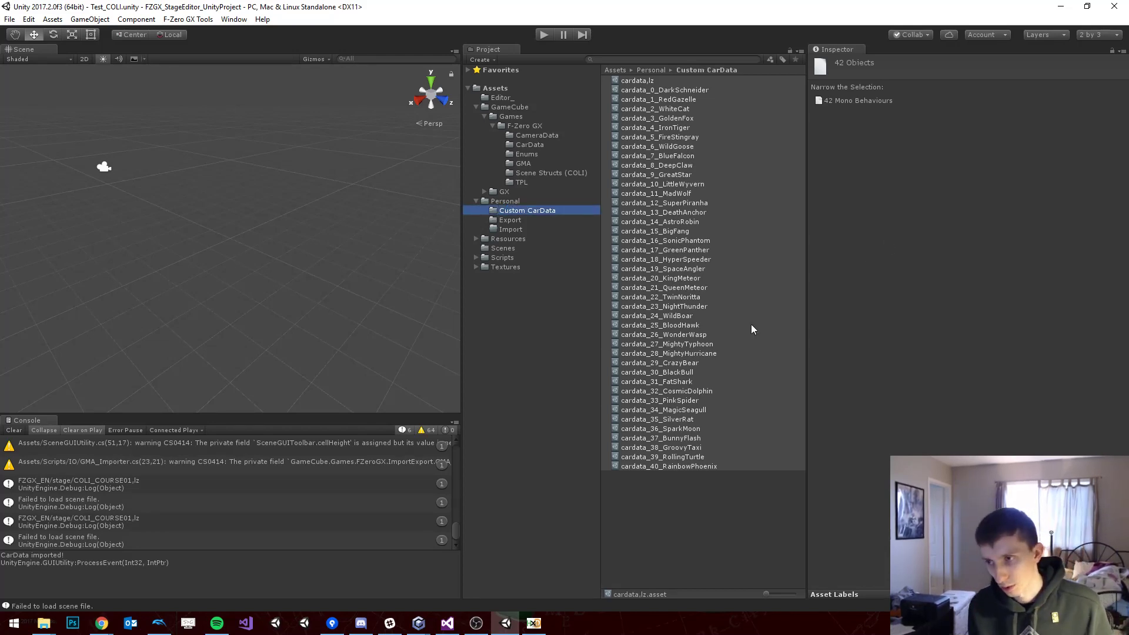
pyautogui.hotkey('ctrl', 'a')
pyautogui.click(661, 90)
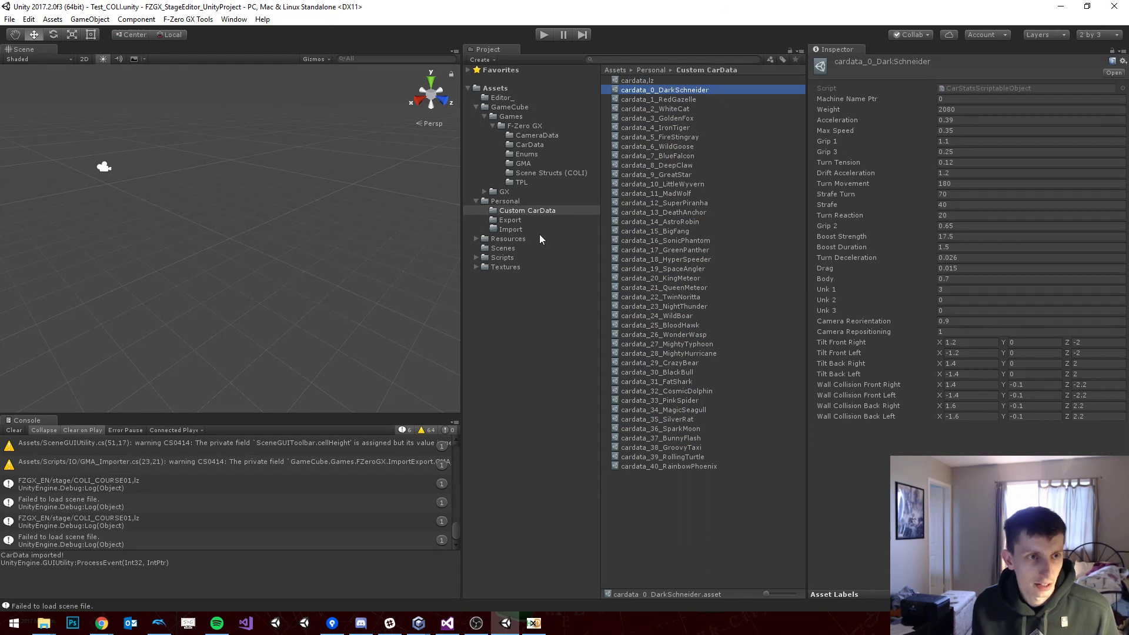
# Step: Check the Export Data choices in CarData ImportExport, import the car data again, and compare the Custom CarData and Import folders
pyautogui.click(543, 135)
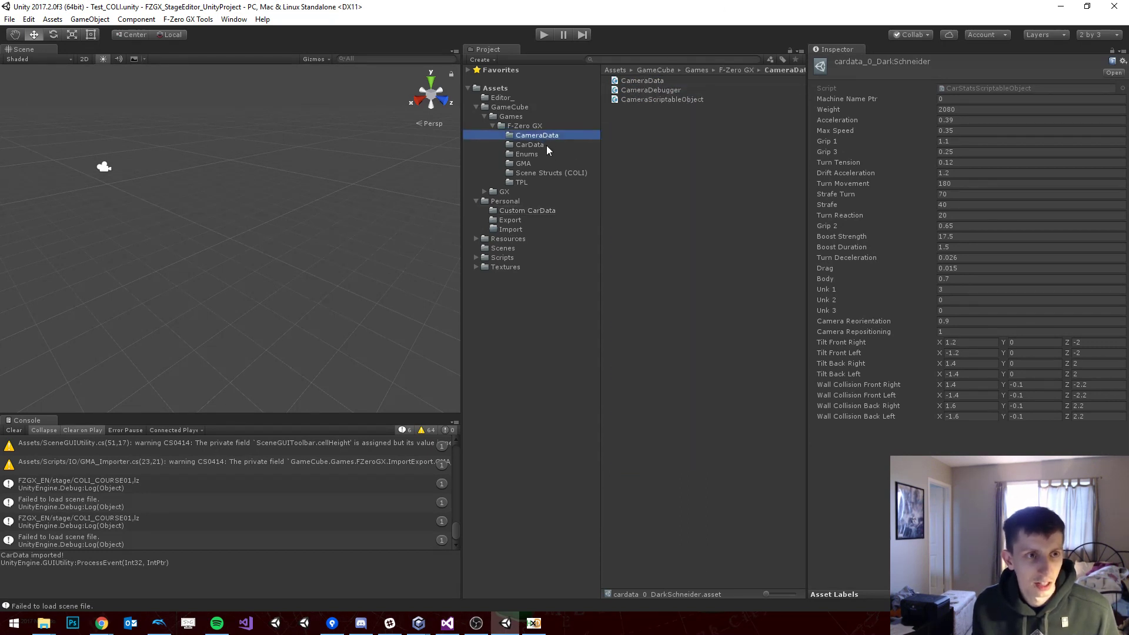
pyautogui.click(546, 145)
pyautogui.click(656, 82)
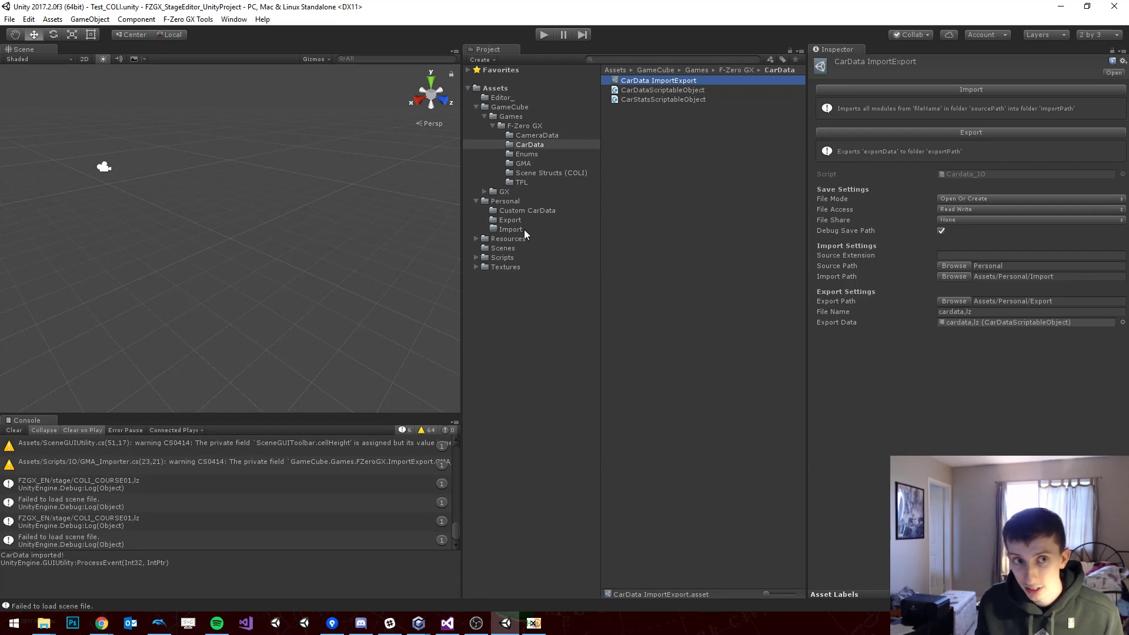
pyautogui.click(1123, 323)
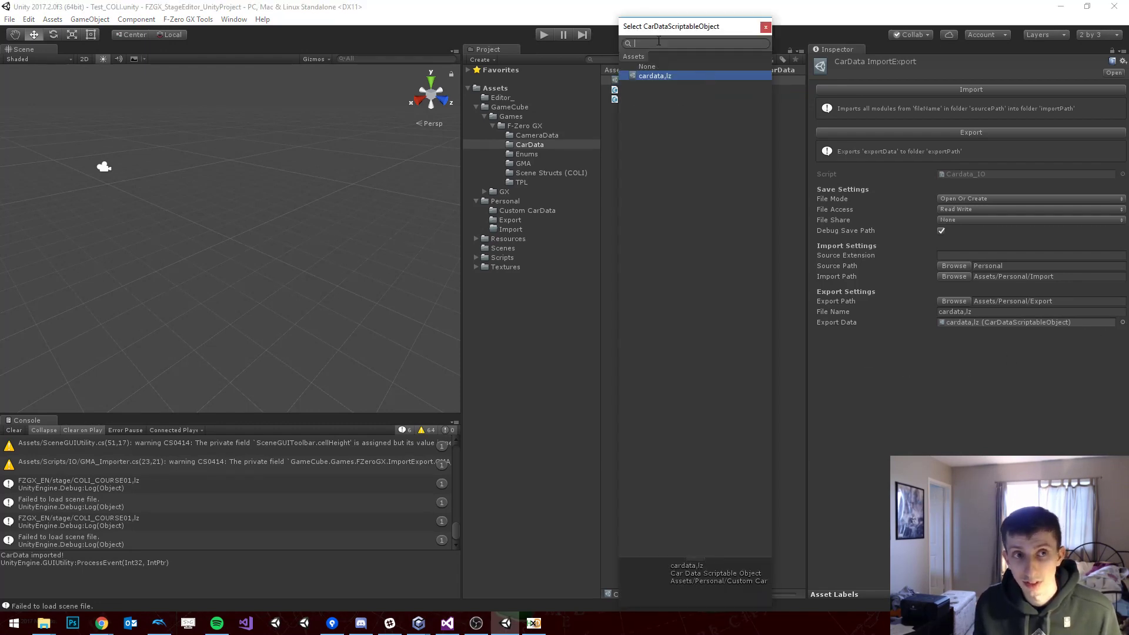
pyautogui.click(766, 27)
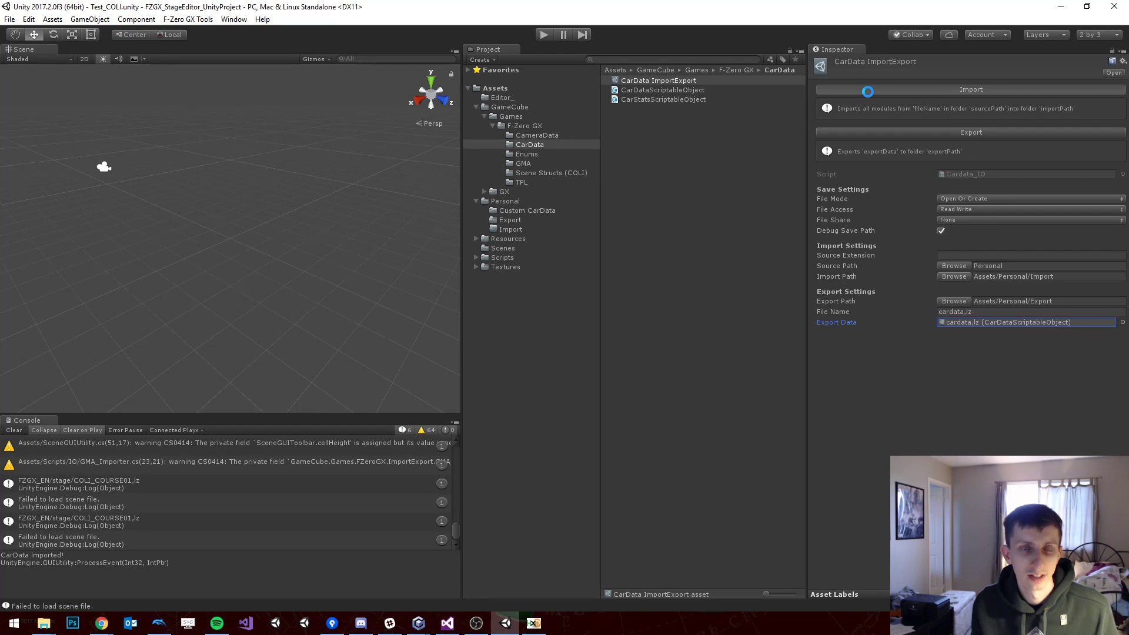
pyautogui.click(525, 211)
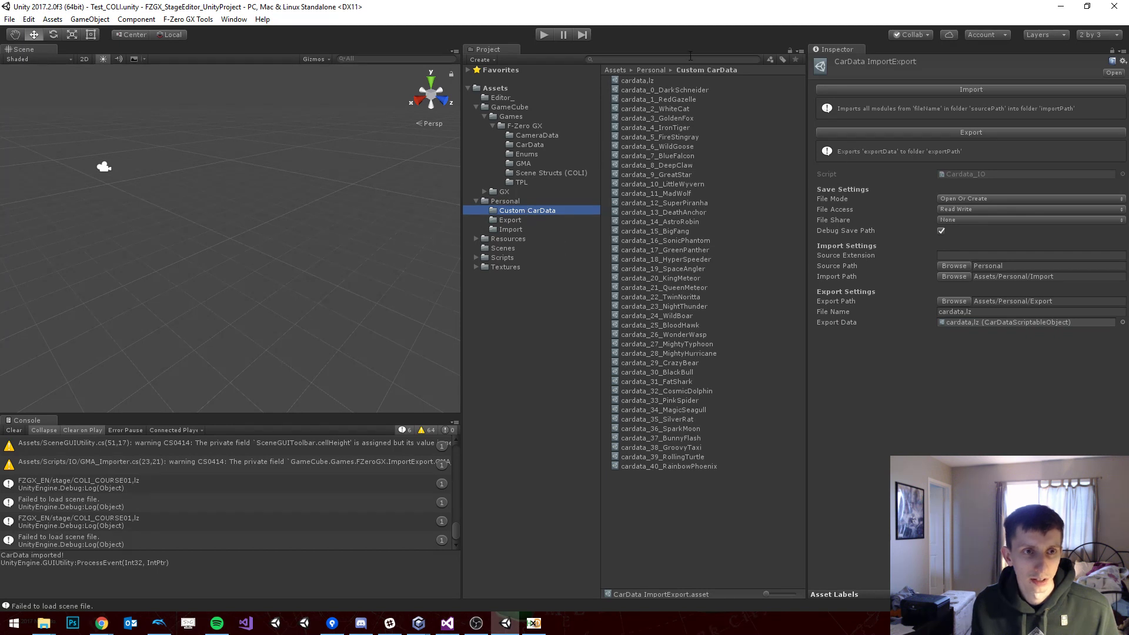
pyautogui.click(511, 229)
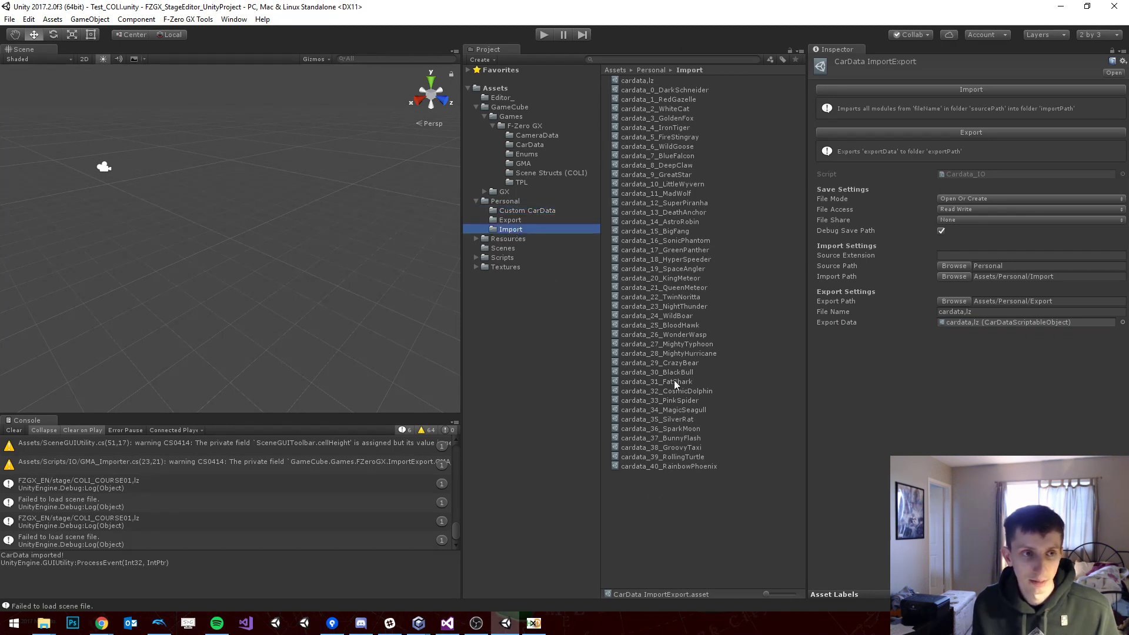
# Step: Set the Export Data of CarData ImportExport to the cardata,lz asset from the Custom CarData folder
pyautogui.click(531, 134)
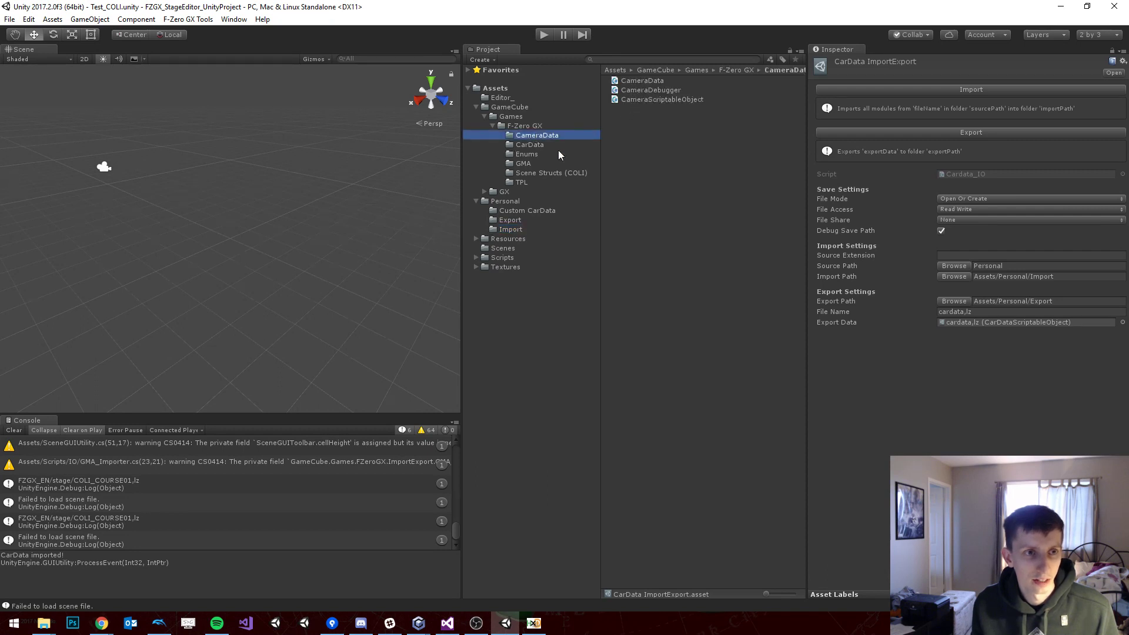
pyautogui.click(554, 144)
pyautogui.click(645, 81)
pyautogui.click(973, 323)
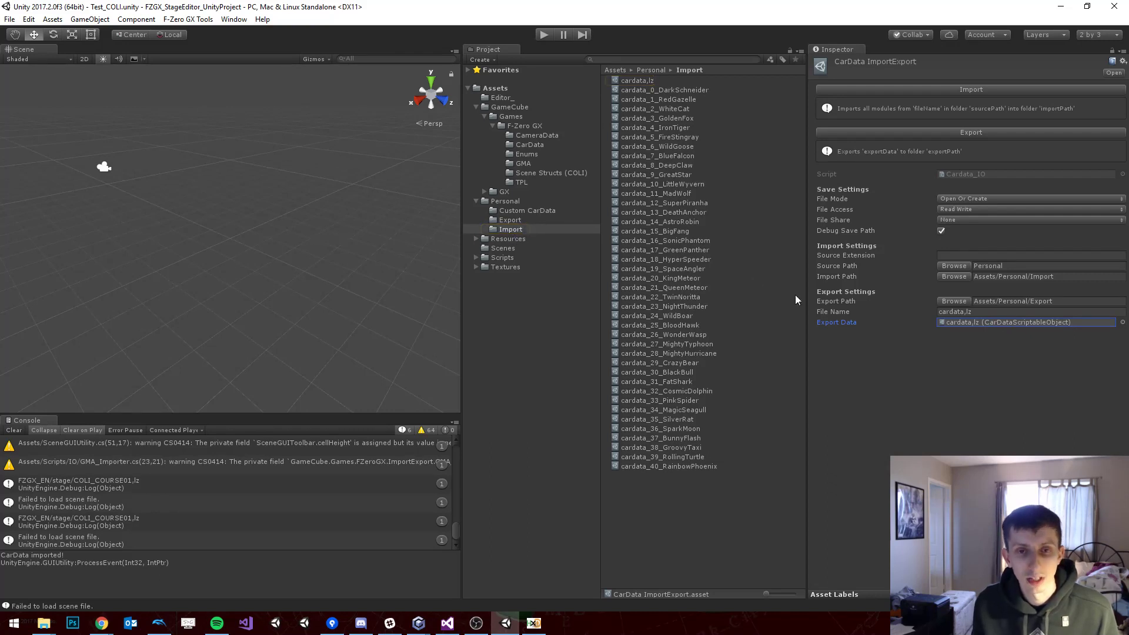
pyautogui.click(1122, 322)
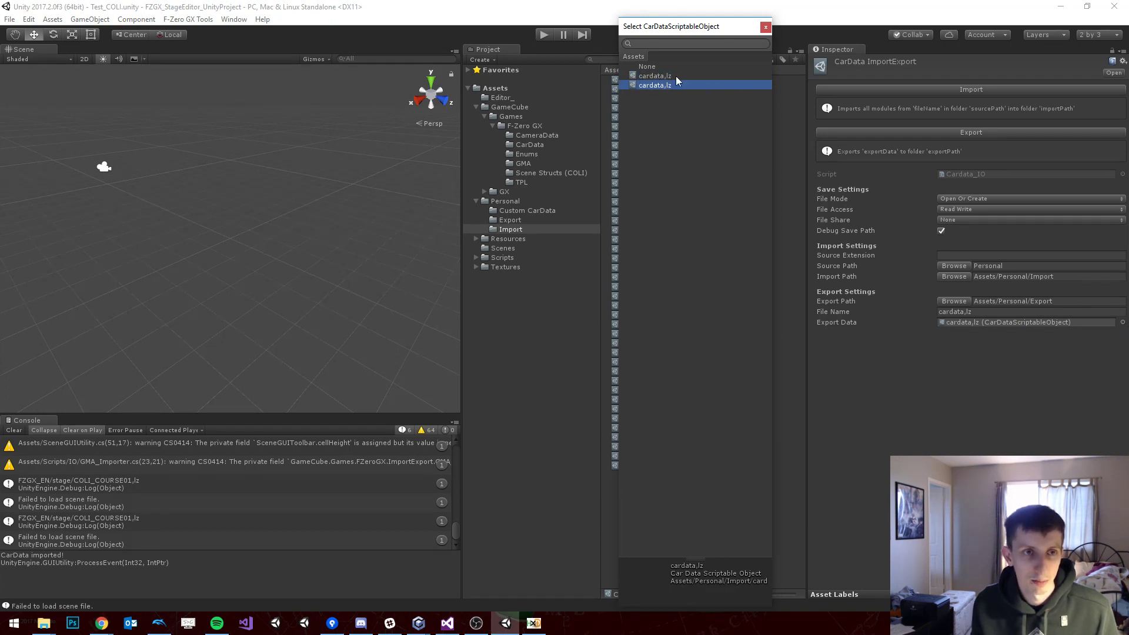
pyautogui.click(655, 76)
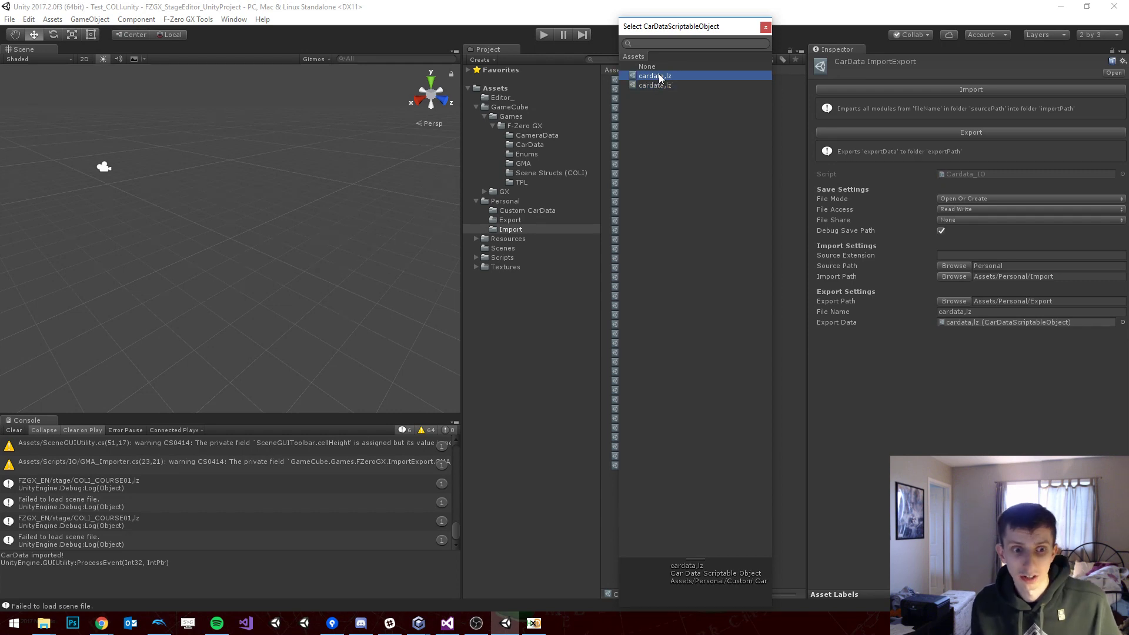
pyautogui.click(765, 27)
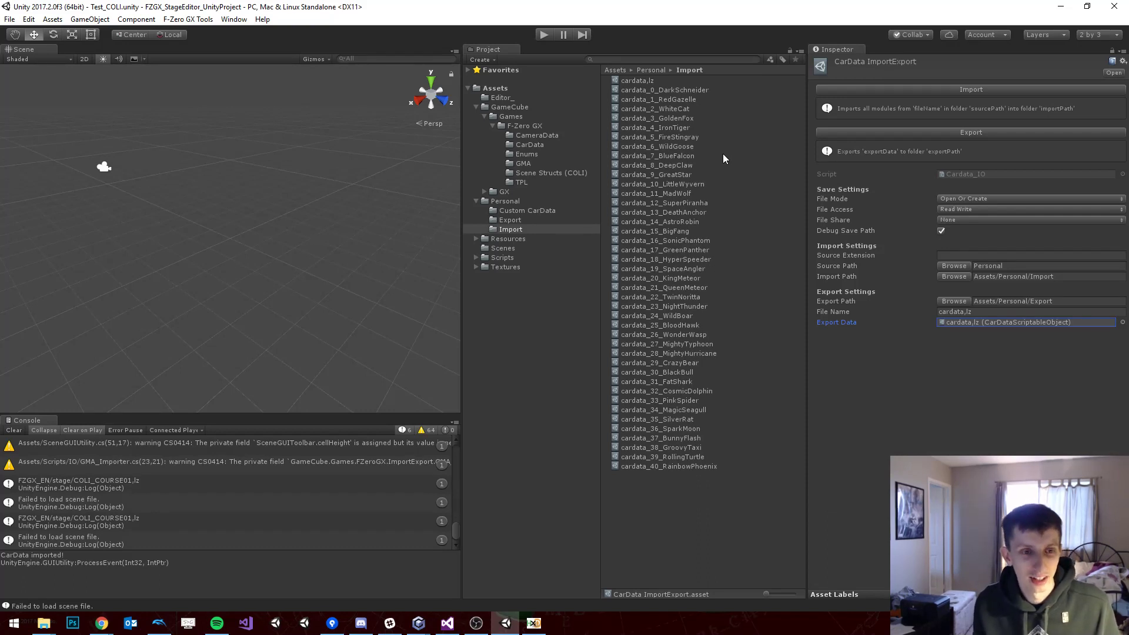
# Step: Rename the cardata,lz asset in the Custom CarData folder to custom_cardata,lz
pyautogui.click(517, 205)
pyautogui.click(524, 210)
pyautogui.click(649, 78)
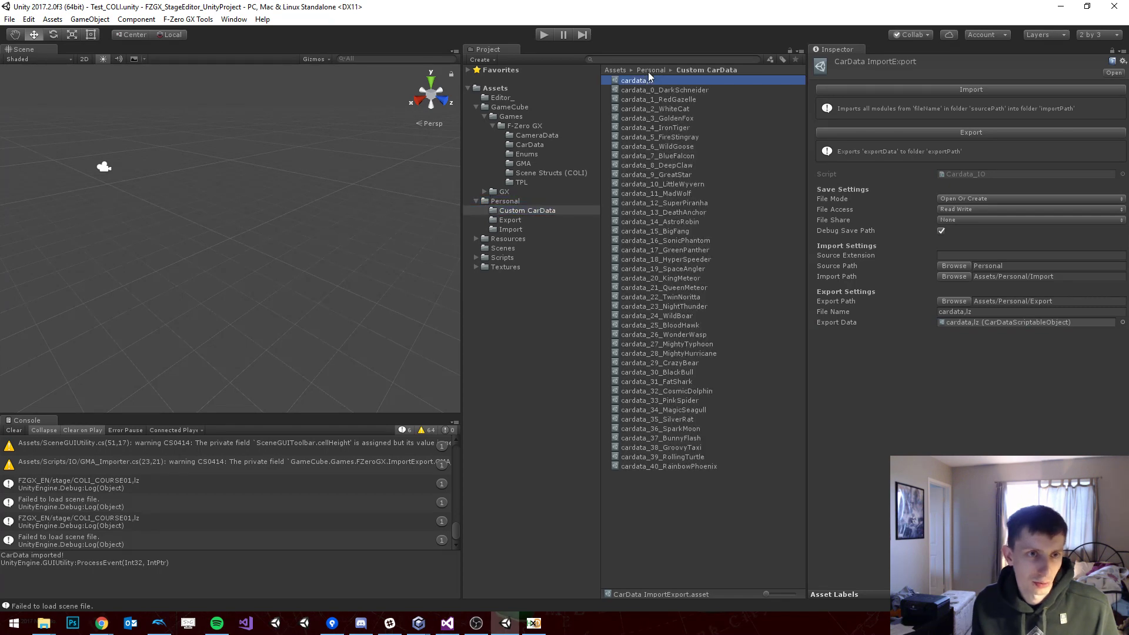
pyautogui.click(642, 81)
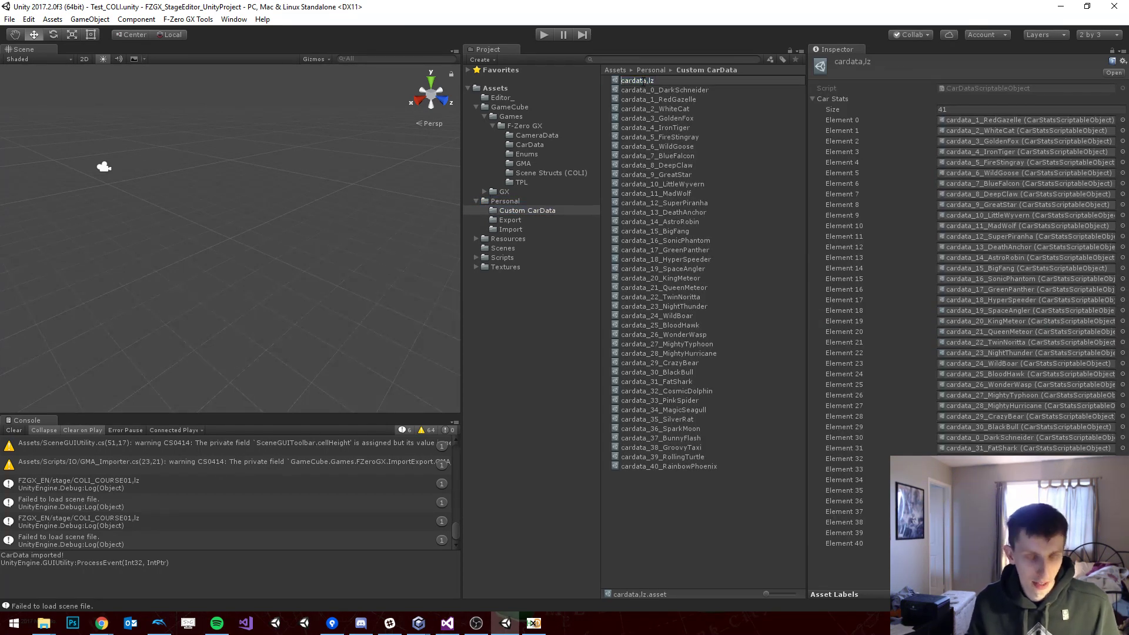
pyautogui.write('custom_')
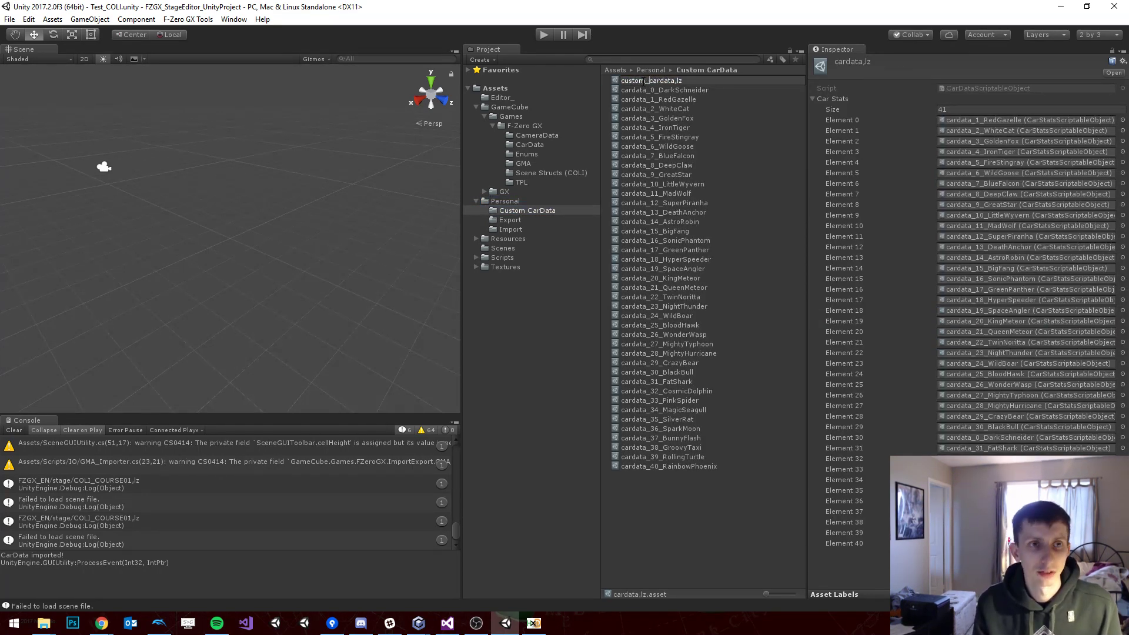
pyautogui.press('Return')
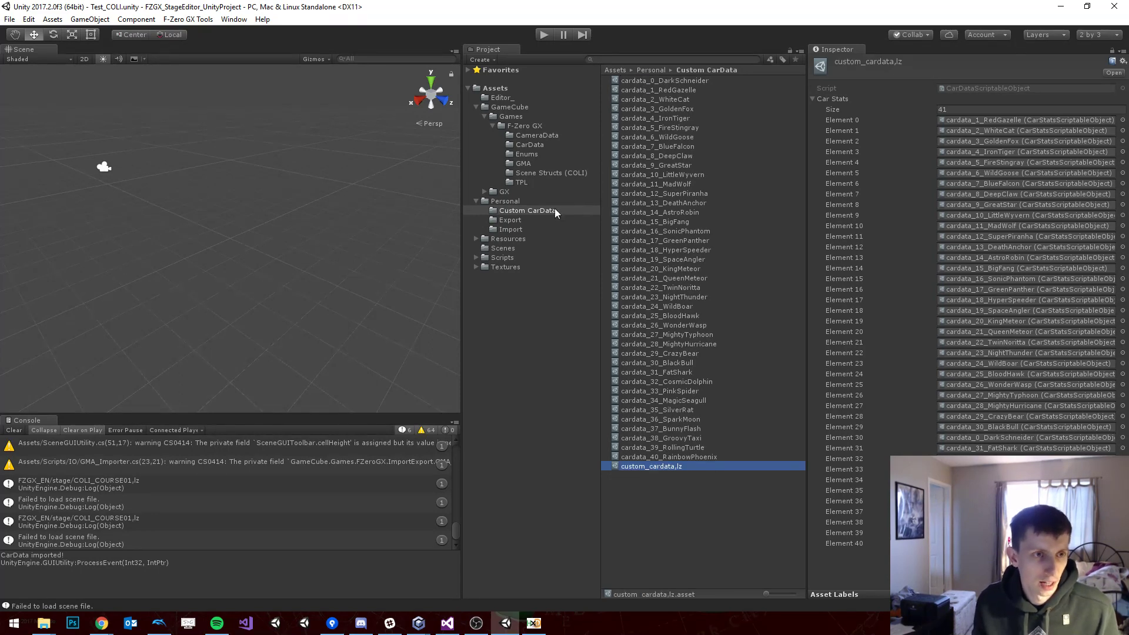
# Step: Export the custom_cardata,lz data with CarData ImportExport and check the Export folder for the exported file
pyautogui.click(532, 145)
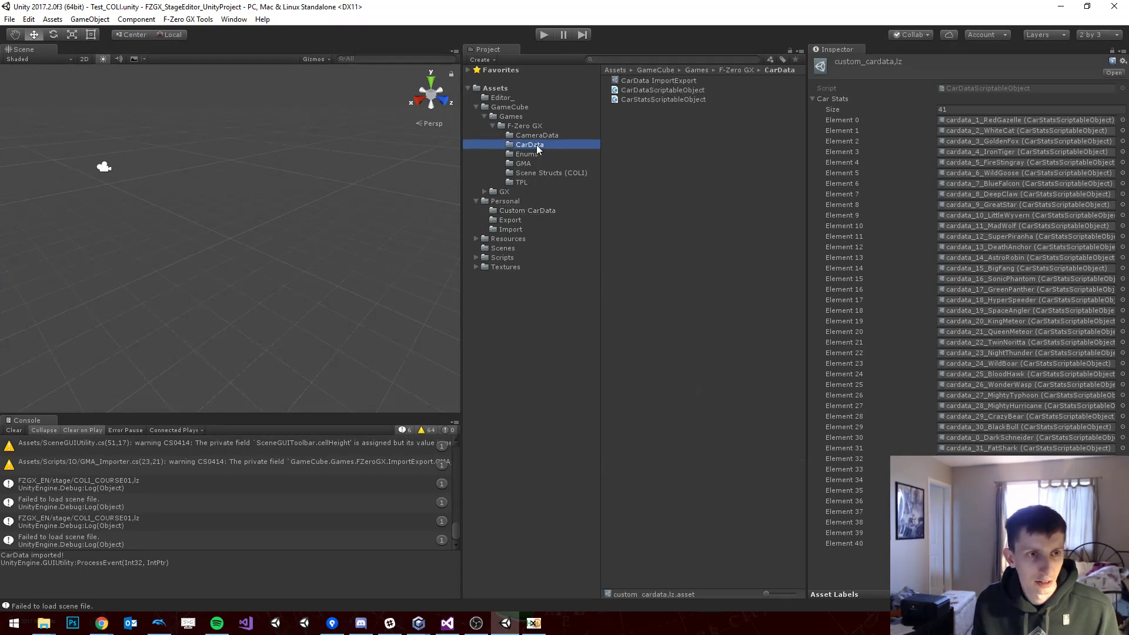
pyautogui.click(641, 82)
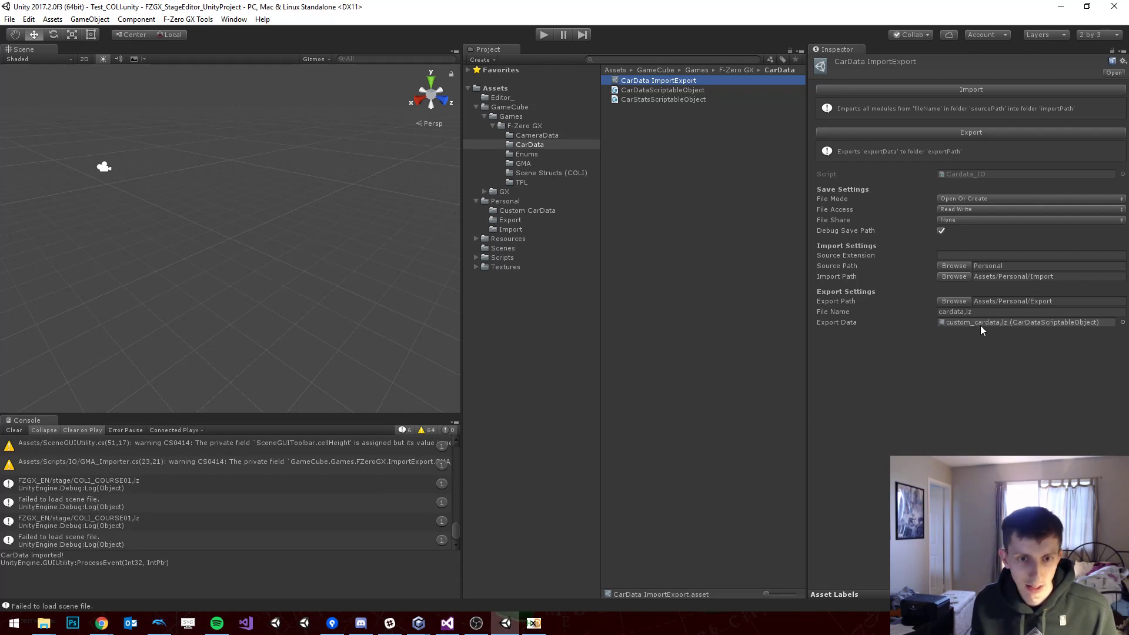
pyautogui.click(993, 133)
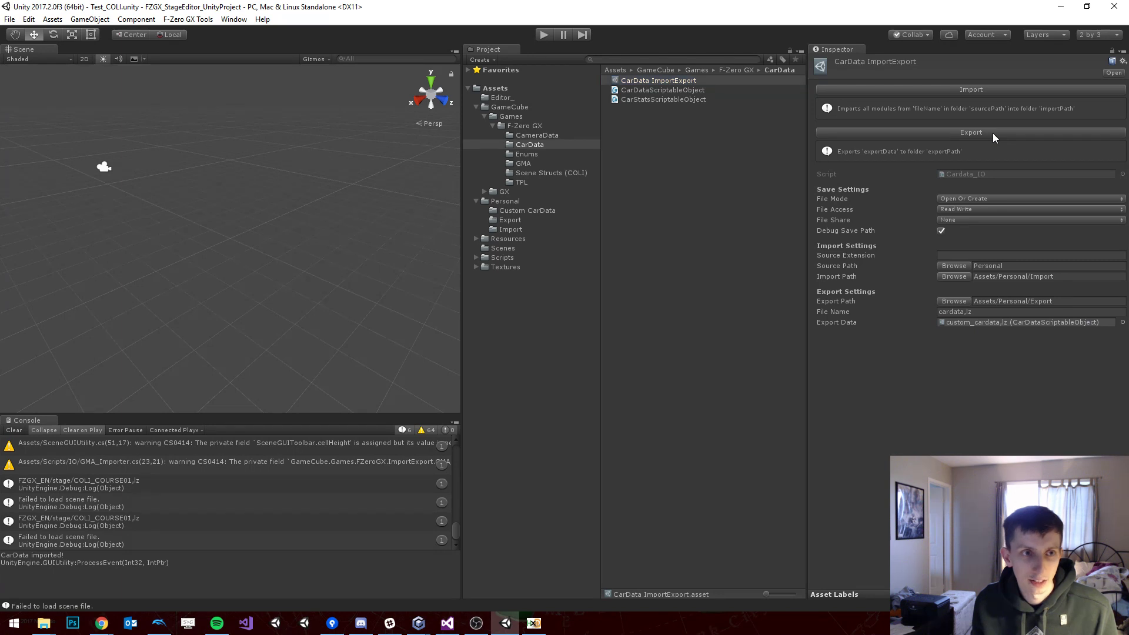
pyautogui.click(510, 219)
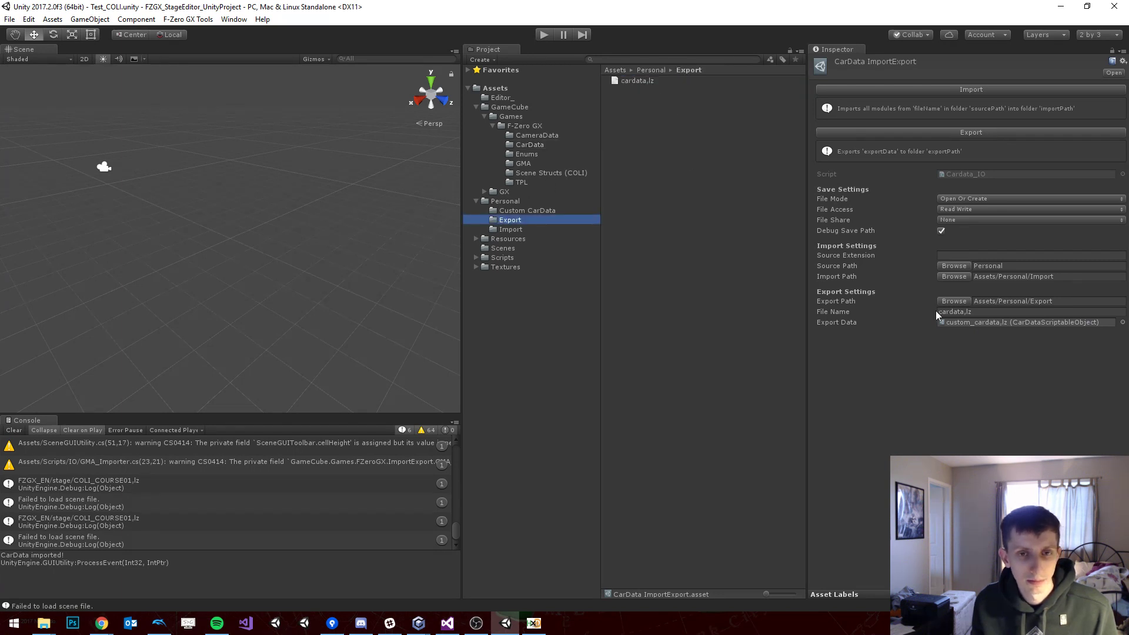
# Step: Open the Cardata_IO script in Visual Studio, examine where the Import and Export methods use fileName, and return to Unity
pyautogui.click(988, 174)
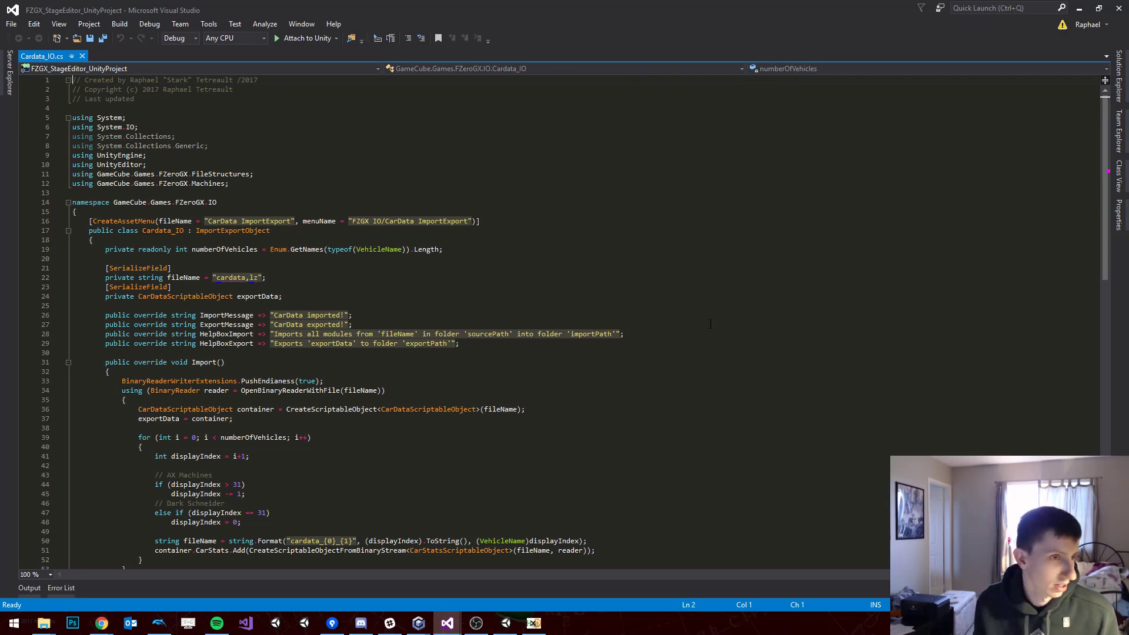
pyautogui.scroll(-5, 615, 294)
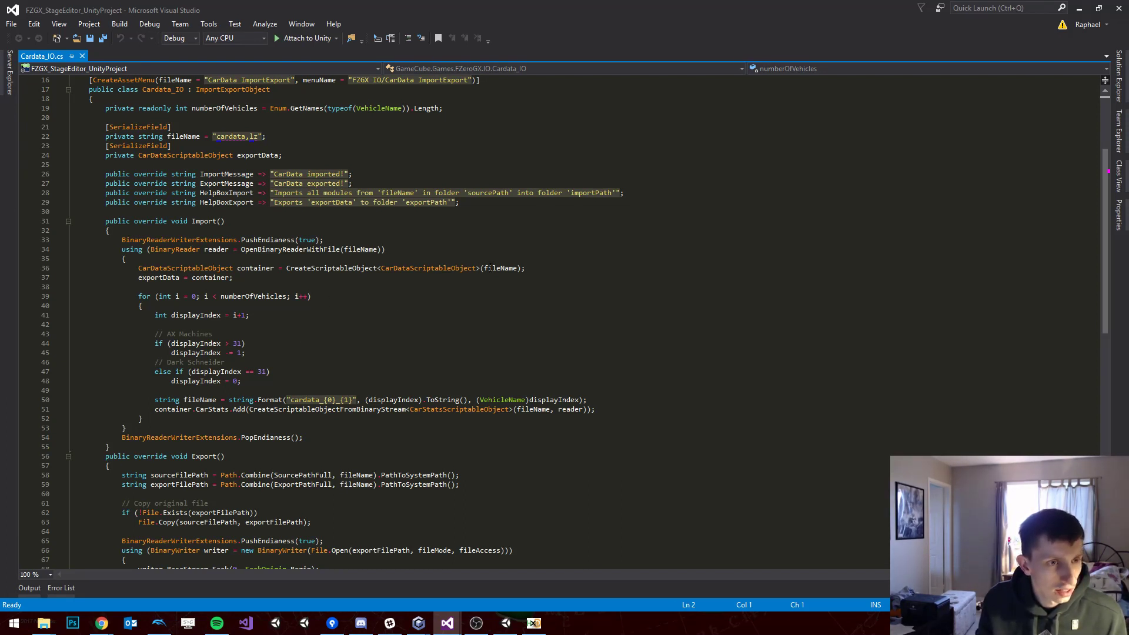
pyautogui.click(492, 268)
pyautogui.click(377, 249)
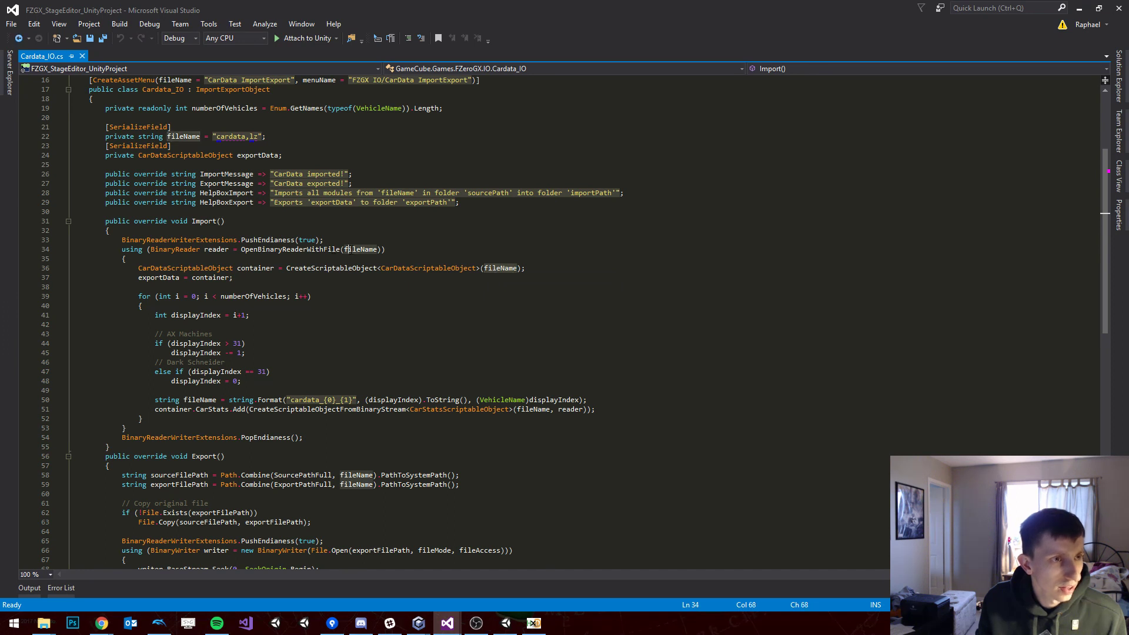
pyautogui.click(1118, 13)
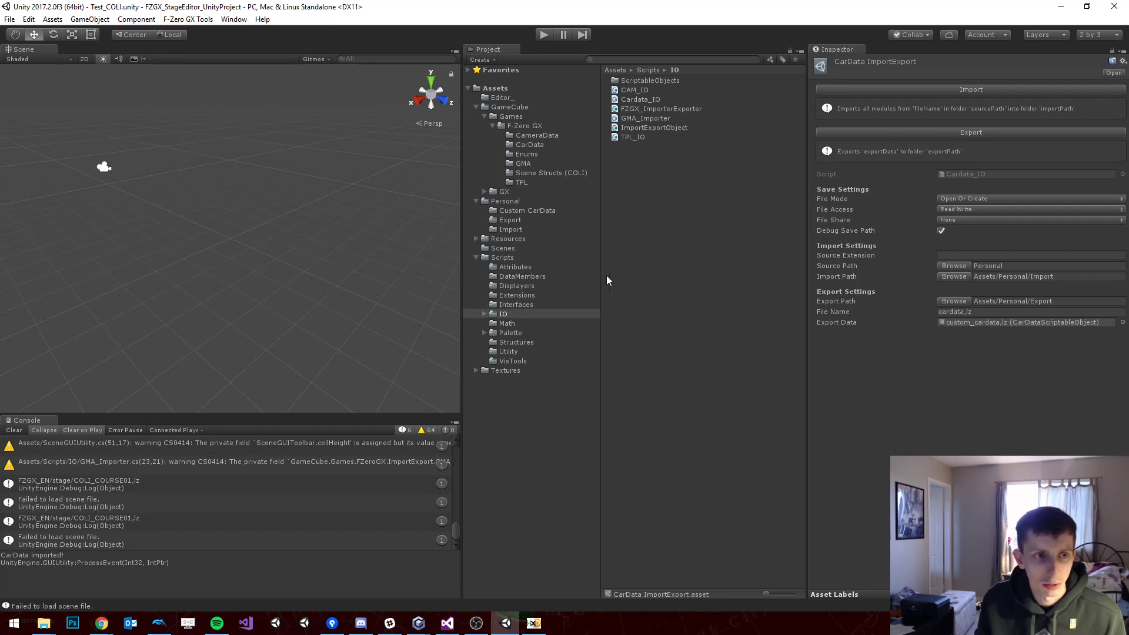
# Step: Locate the Export Data asset in the Custom CarData folder and view the stats of cardata_0_DarkSchneider and cardata_40_RainbowPhoenix
pyautogui.click(1006, 325)
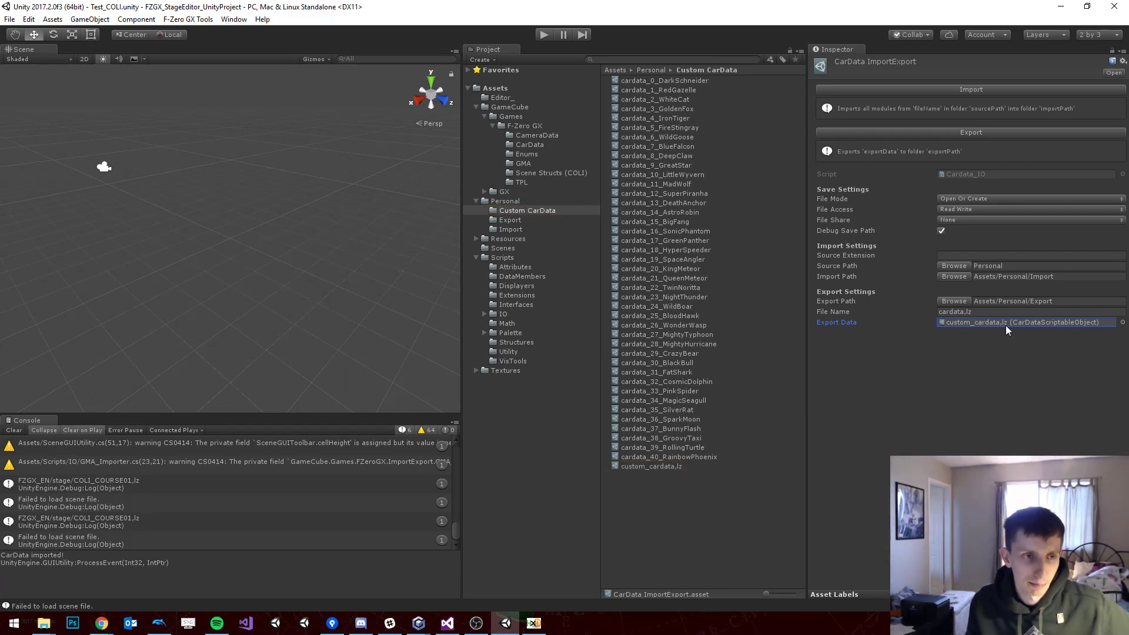
pyautogui.click(686, 81)
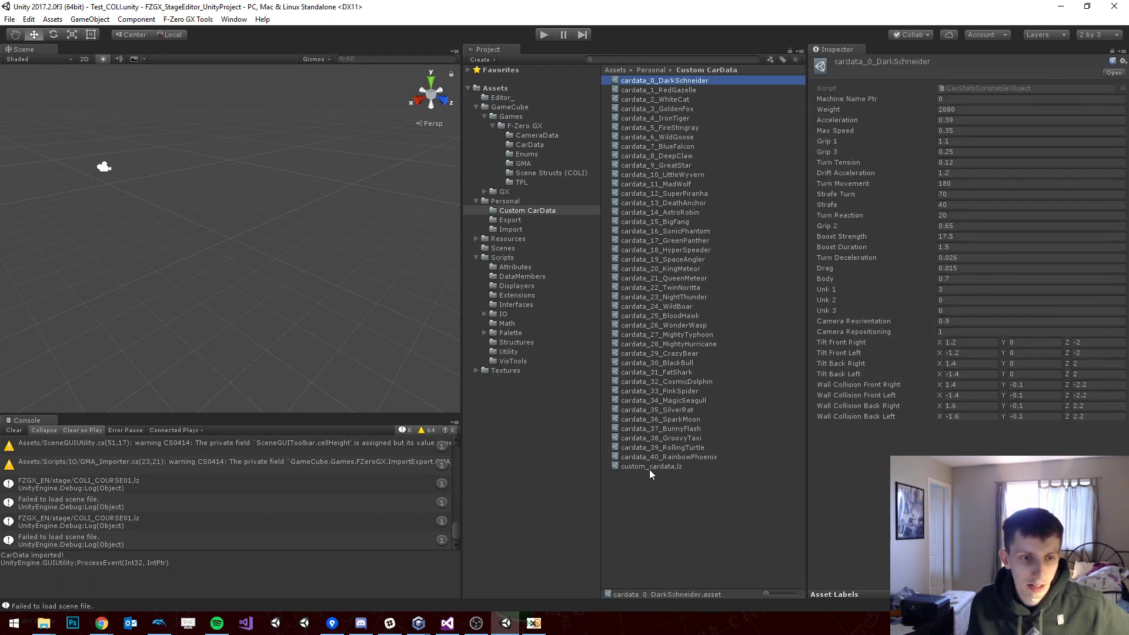
pyautogui.click(673, 457)
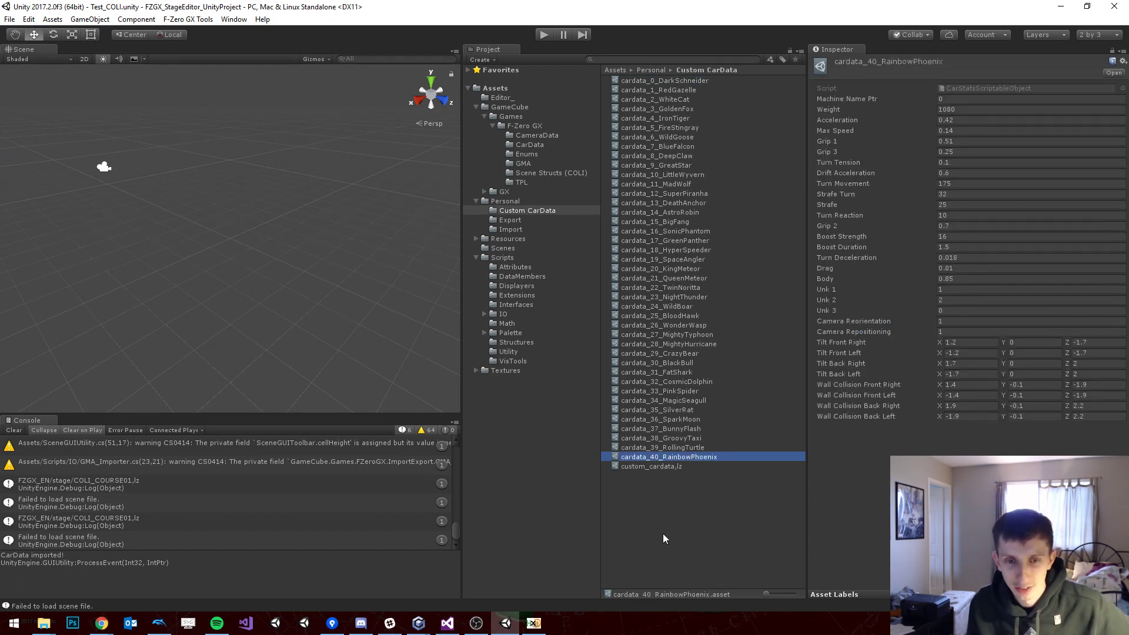